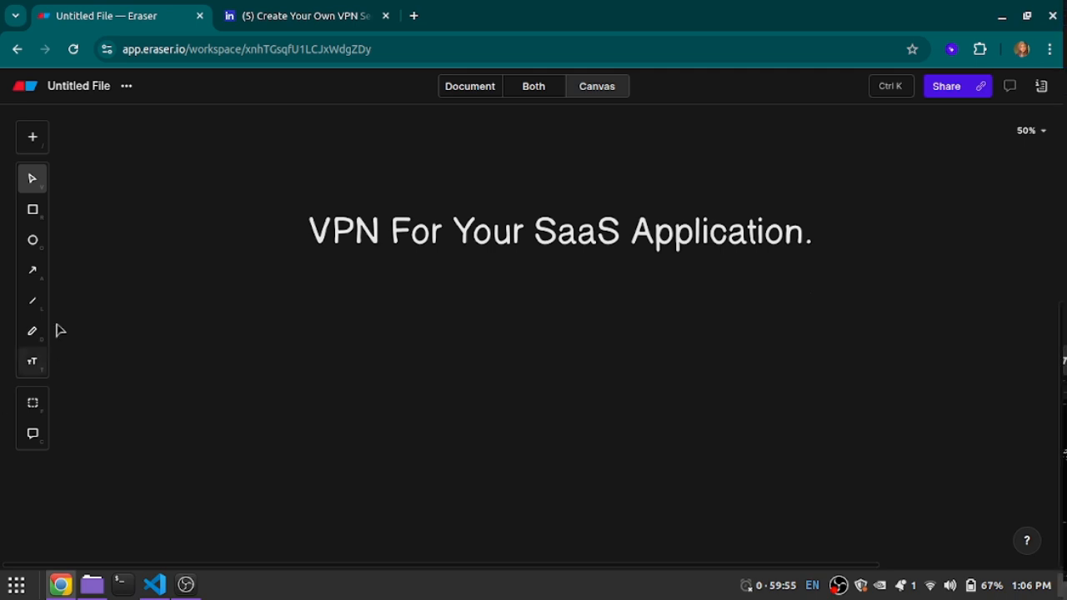
- Sketch a hand-drawn arrow pointing up at the 'VPN For Your SaaS Application' title
{"action": "left_click", "coordinate": [36, 281]}
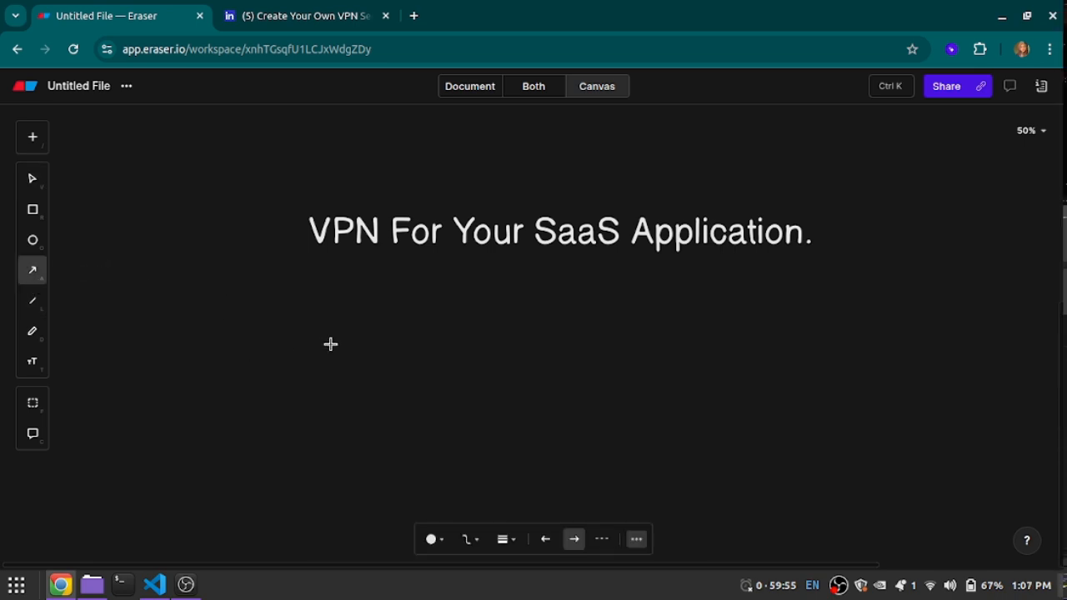
{"action": "mouse_move", "coordinate": [328, 343]}
{"action": "left_mouse_down"}
{"action": "mouse_move", "coordinate": [384, 297]}
{"action": "mouse_move", "coordinate": [345, 343]}
{"action": "mouse_move", "coordinate": [347, 300]}
{"action": "mouse_move", "coordinate": [391, 252]}
{"action": "mouse_move", "coordinate": [374, 296]}
{"action": "left_mouse_up"}
{"action": "key", "text": "Delete"}
{"action": "key", "text": "p"}
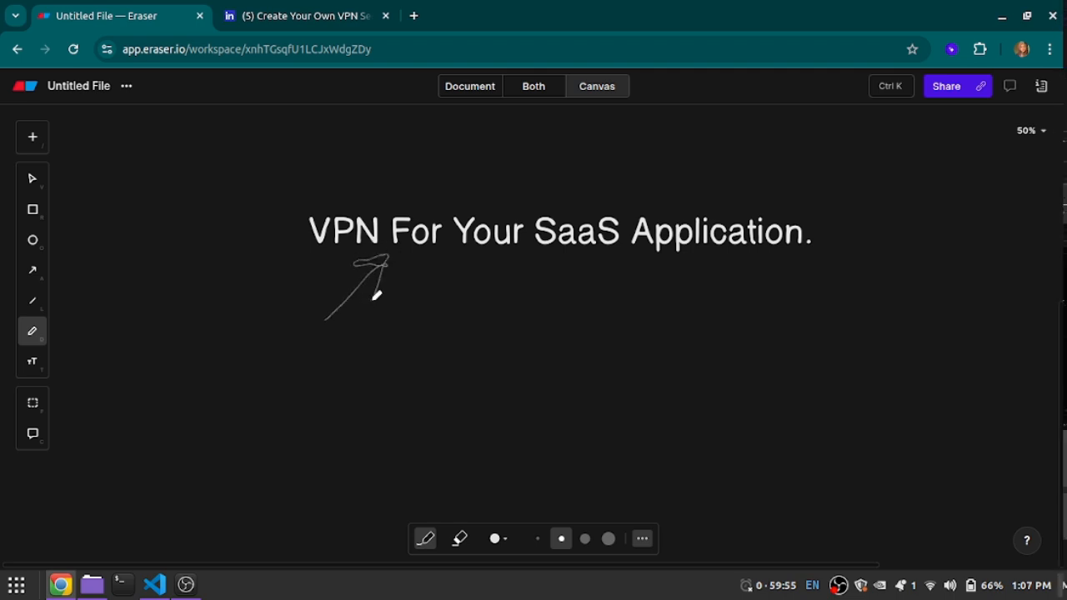
- Add an 'AWS' text label and position it beneath the arrow's tail
{"action": "key", "text": "t"}
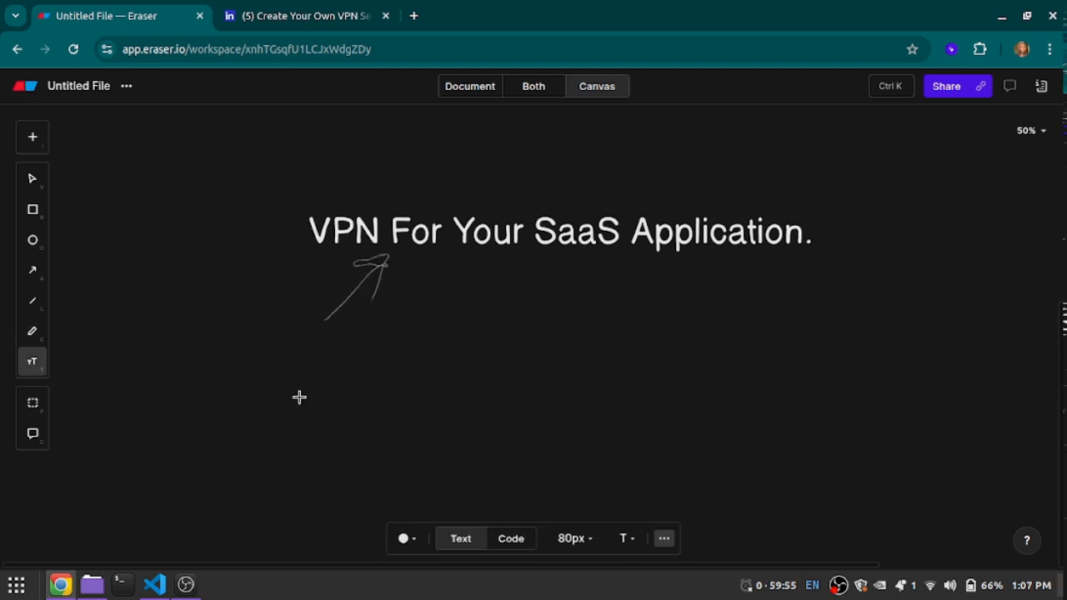
{"action": "left_click", "coordinate": [284, 329]}
{"action": "type", "text": "AWS"}
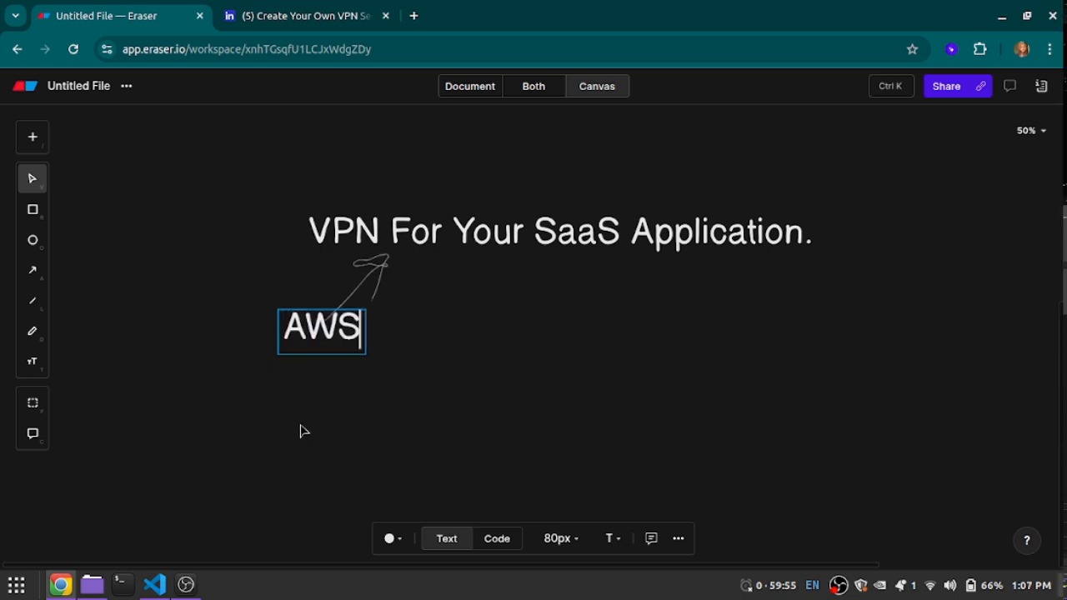
{"action": "left_click", "coordinate": [384, 418]}
{"action": "left_click_drag", "start_coordinate": [342, 328], "coordinate": [332, 354]}
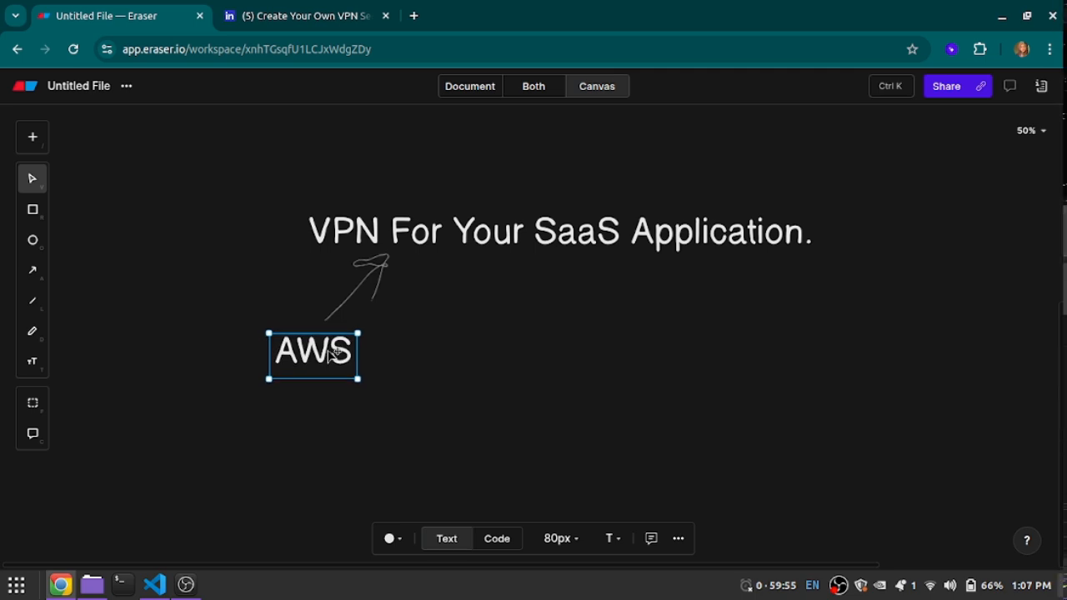
{"action": "left_click", "coordinate": [406, 375]}
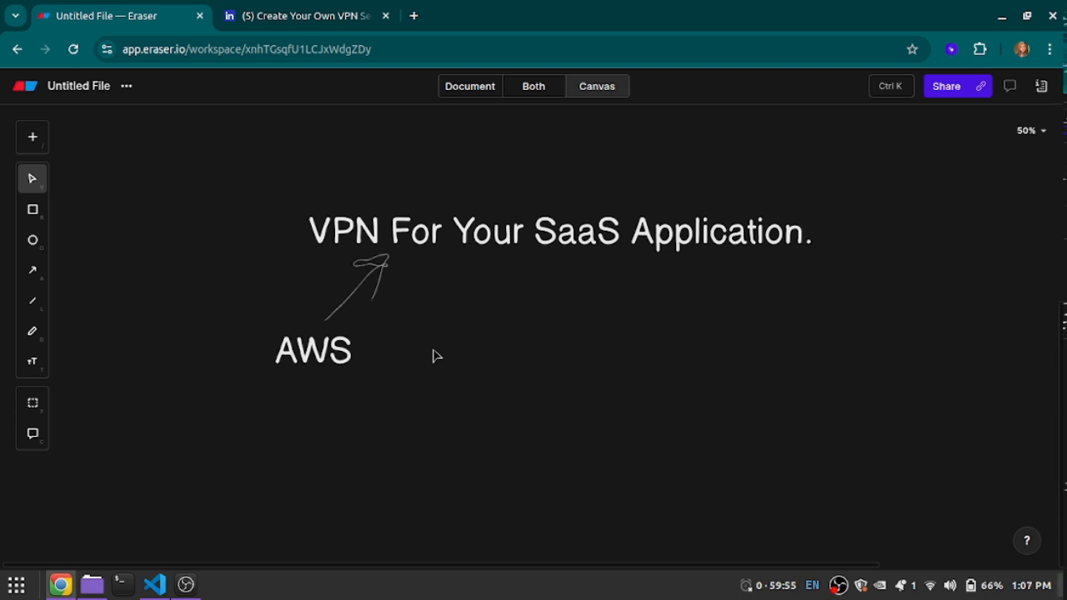
- Add an 'Ovpn' text label and move it directly below the AWS label
{"action": "key", "text": "t"}
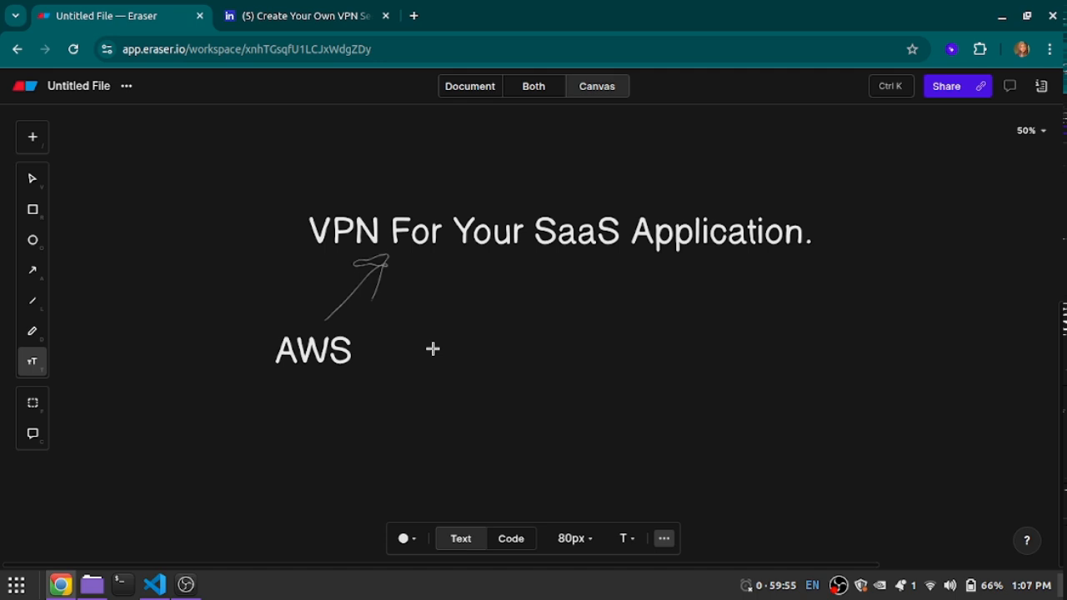
{"action": "left_click", "coordinate": [432, 348]}
{"action": "type", "text": "O"}
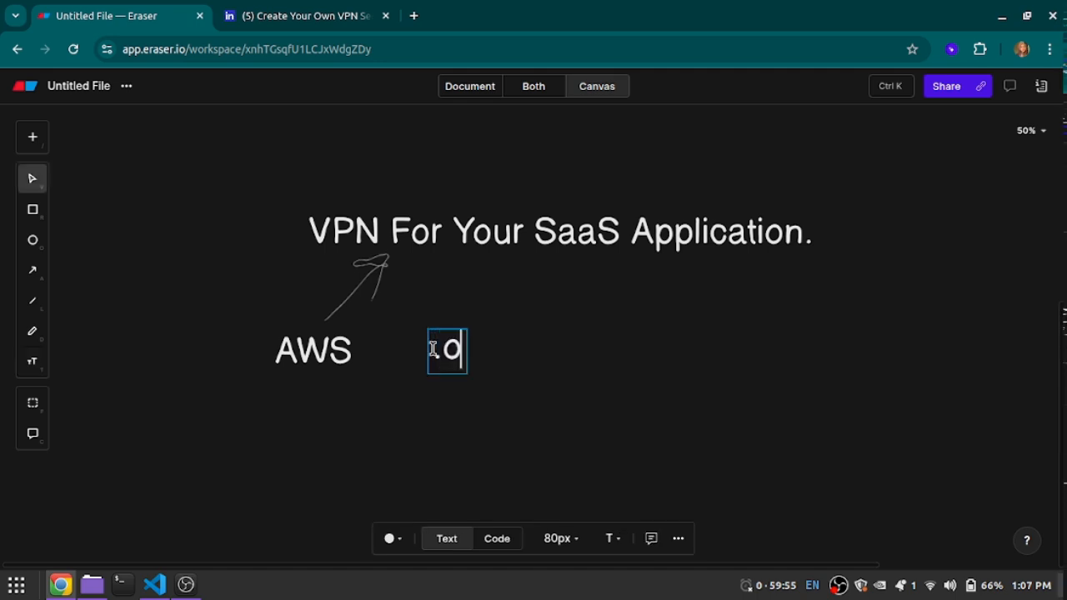
{"action": "type", "text": "vpn"}
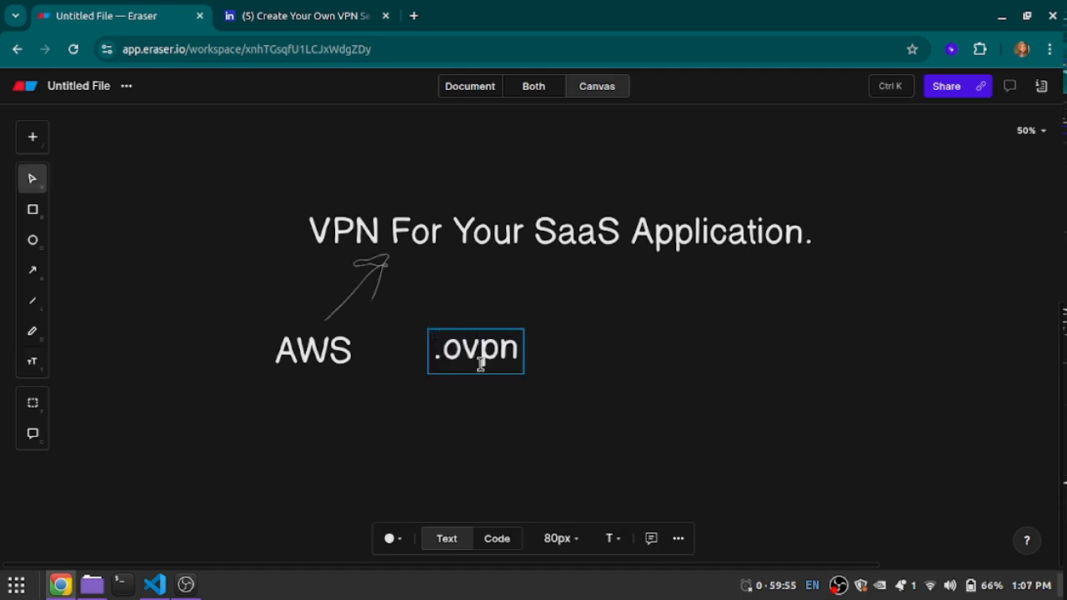
{"action": "left_click", "coordinate": [503, 423]}
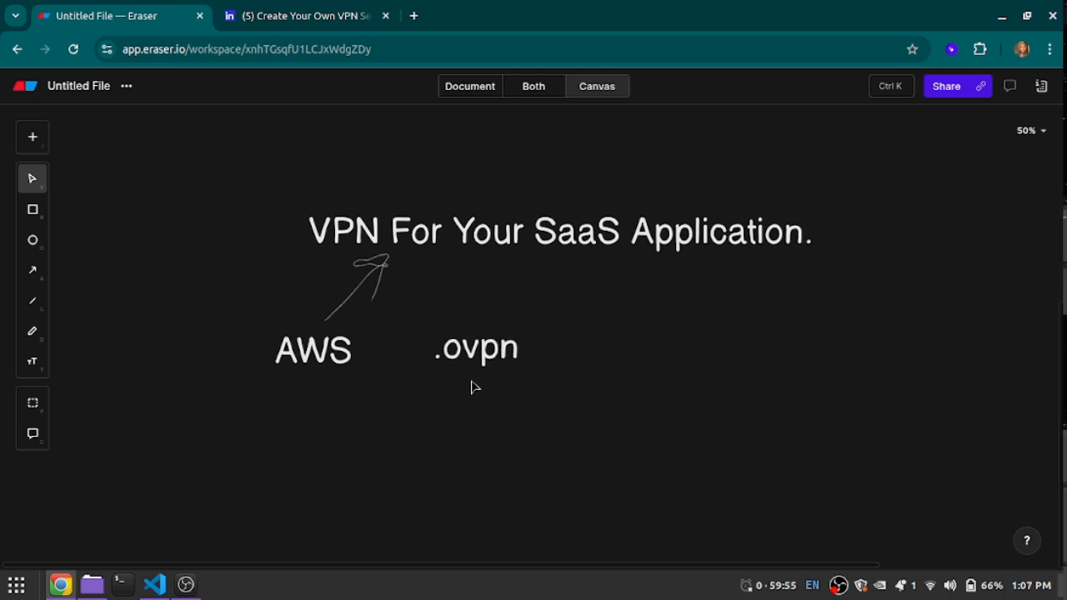
{"action": "left_click_drag", "start_coordinate": [482, 360], "coordinate": [323, 426]}
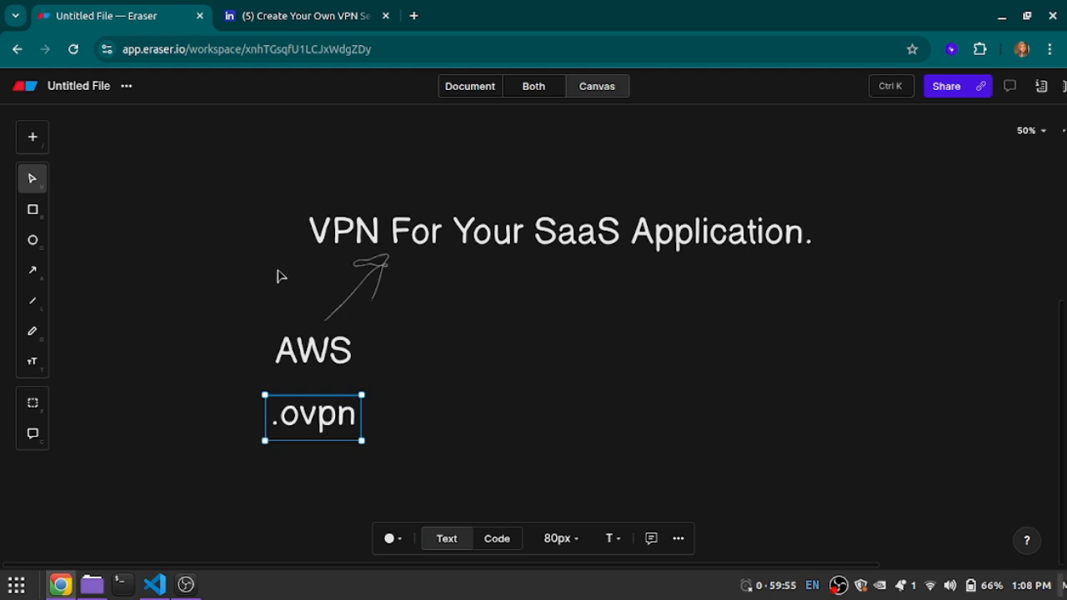
- Switch to the 'Create Your Own VPN Service' article and scroll to its AWS setup and Step 2 sections
{"action": "left_click", "coordinate": [269, 21]}
{"action": "scroll", "coordinate": [344, 423], "scroll_direction": "down", "scroll_amount": 7}
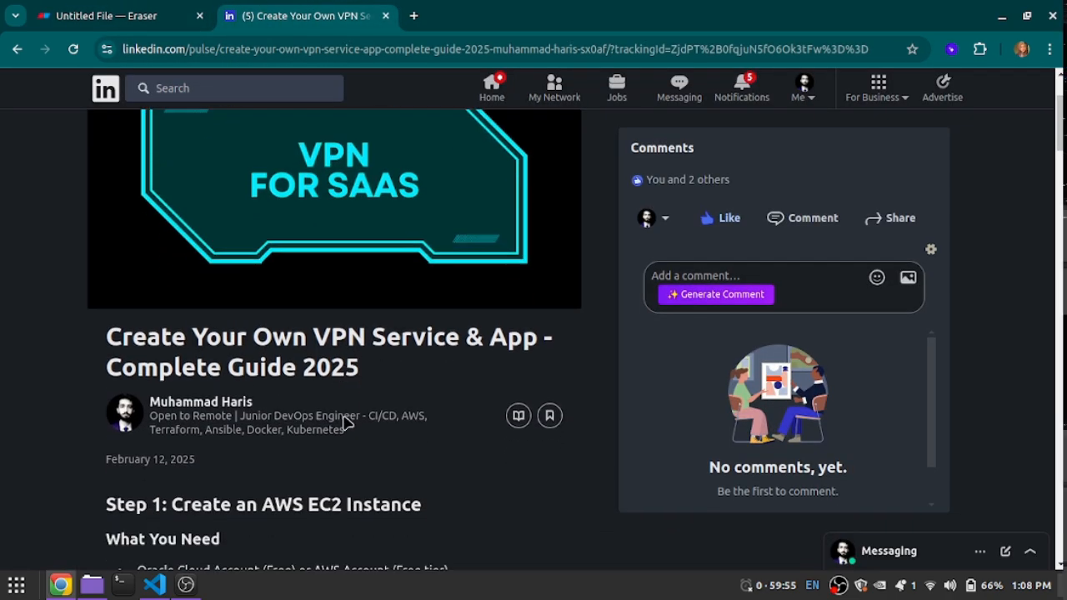
{"action": "scroll", "coordinate": [345, 423], "scroll_direction": "down", "scroll_amount": 4}
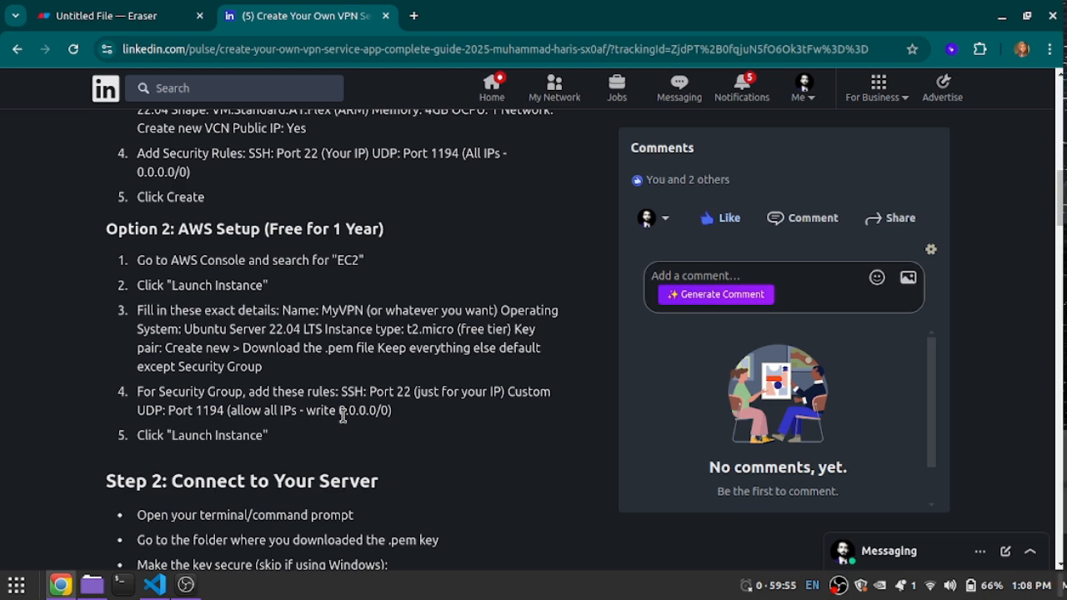
{"action": "scroll", "coordinate": [227, 460], "scroll_direction": "down", "scroll_amount": 3}
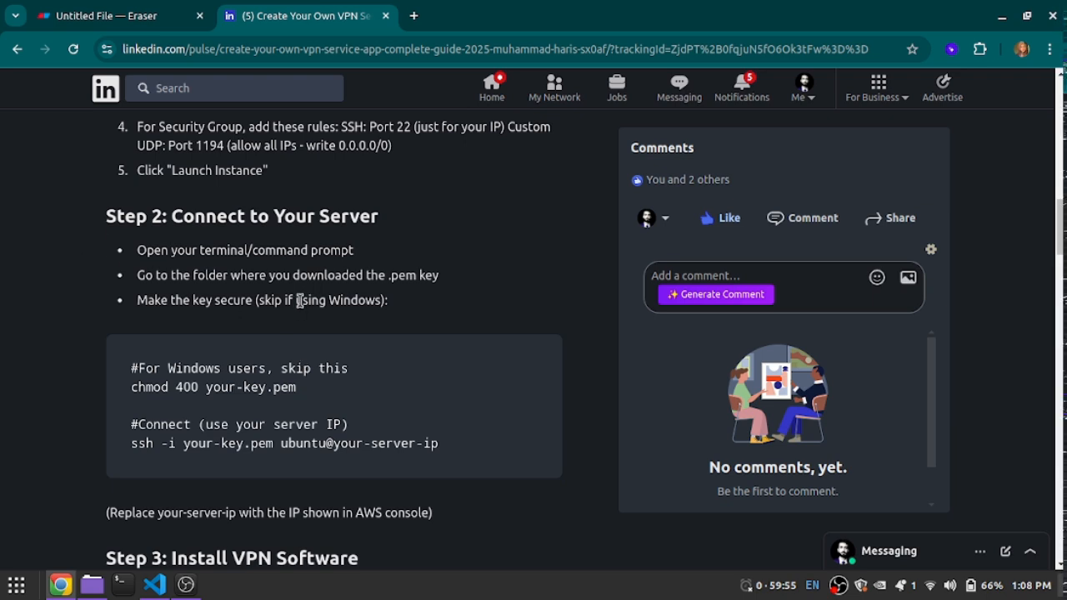
{"action": "scroll", "coordinate": [300, 305], "scroll_direction": "up", "scroll_amount": 1}
{"action": "scroll", "coordinate": [302, 308], "scroll_direction": "up", "scroll_amount": 1}
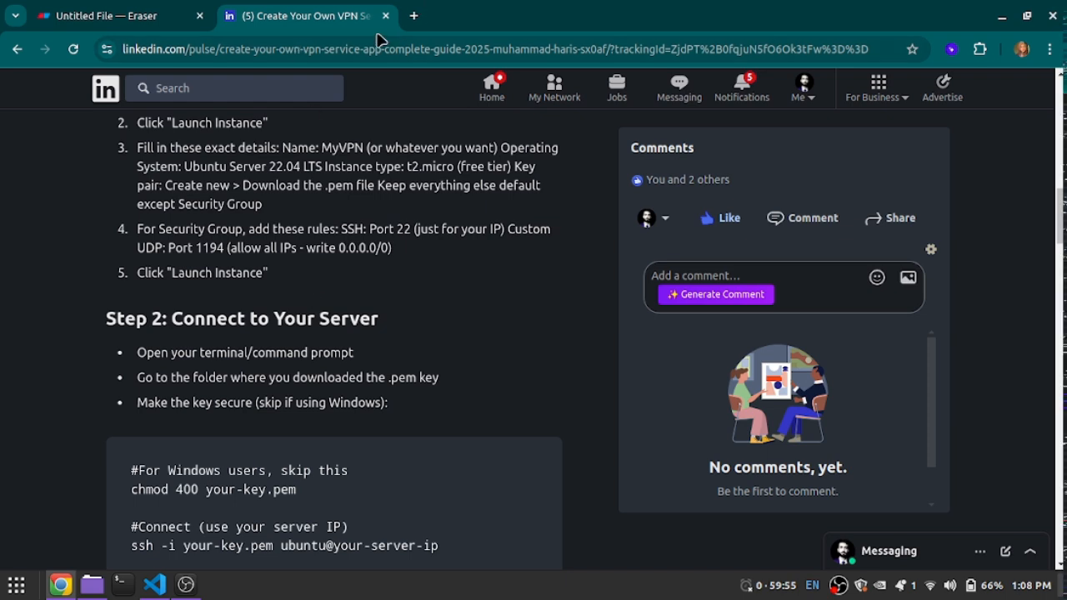
- Search 'aws' in a new tab, open the Amazon Web Services site, and go to console sign-in
{"action": "left_click", "coordinate": [414, 15]}
{"action": "type", "text": "aws"}
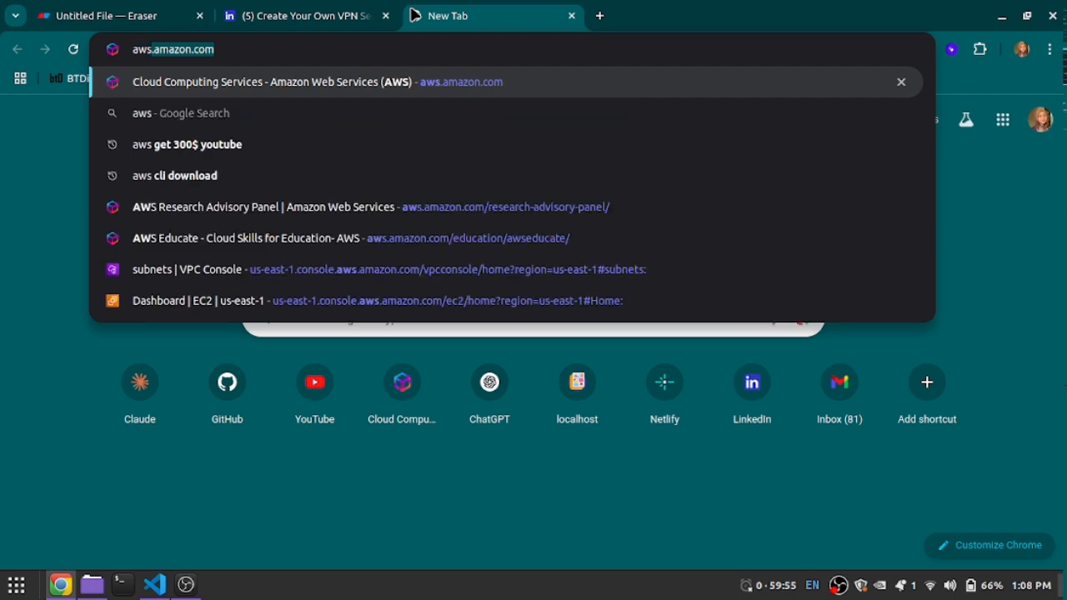
{"action": "key", "text": "Delete"}
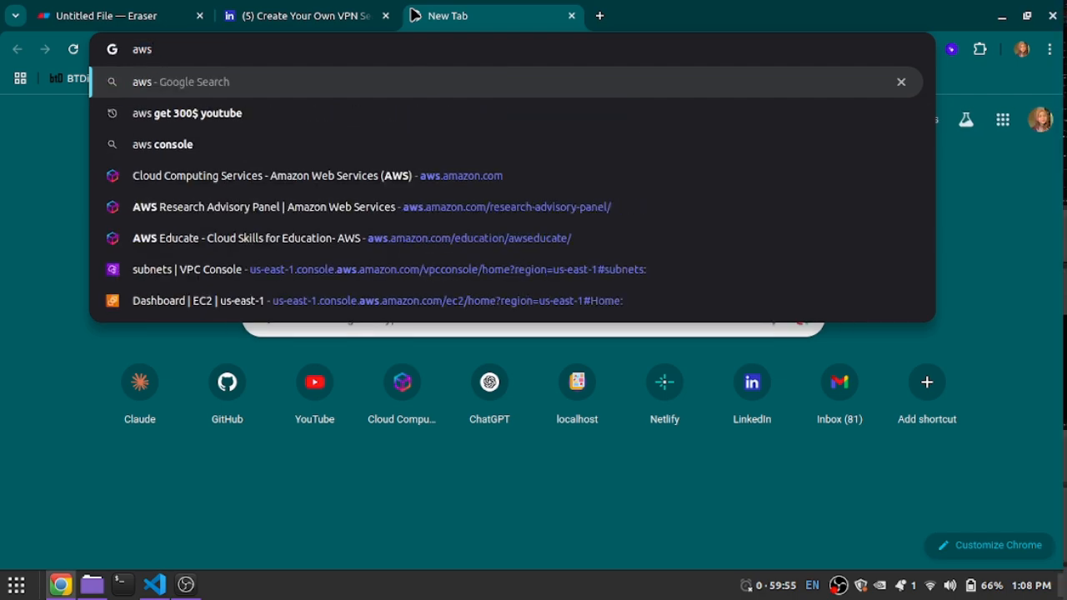
{"action": "key", "text": "Return"}
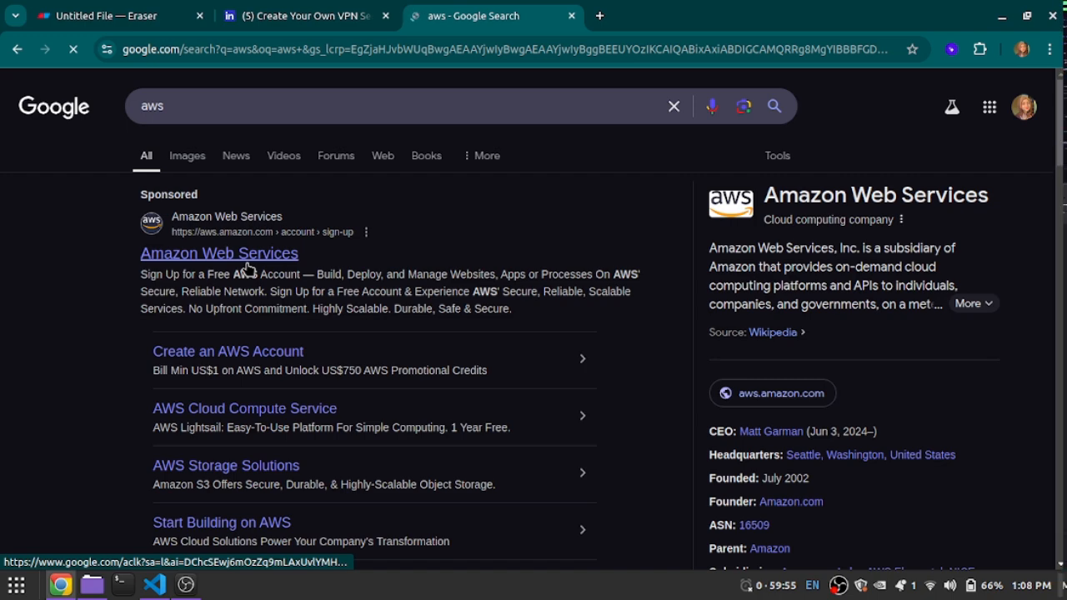
{"action": "left_click", "coordinate": [247, 258]}
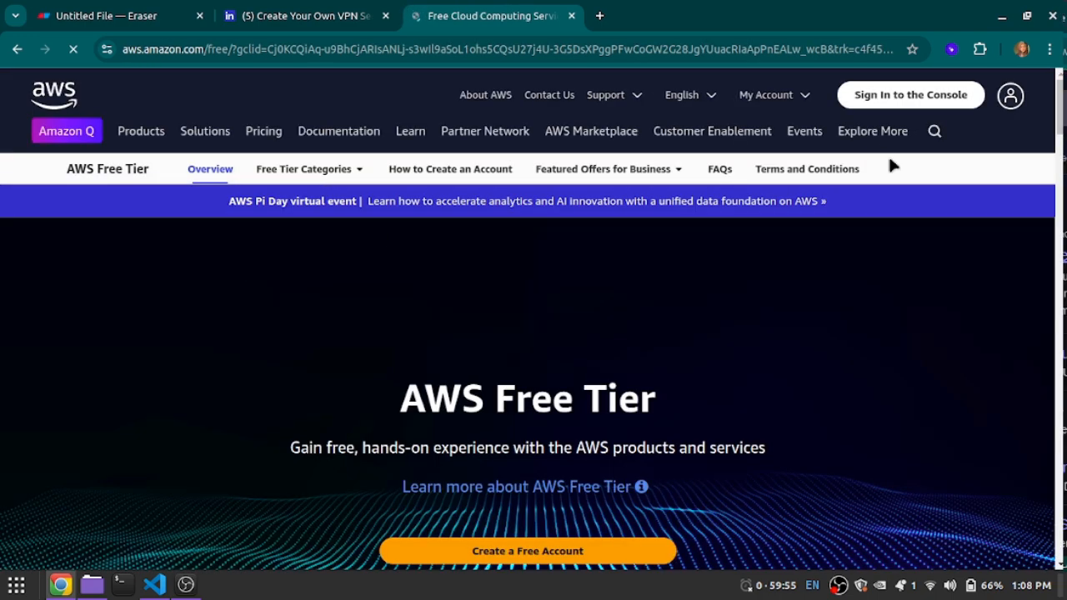
{"action": "left_click", "coordinate": [907, 100]}
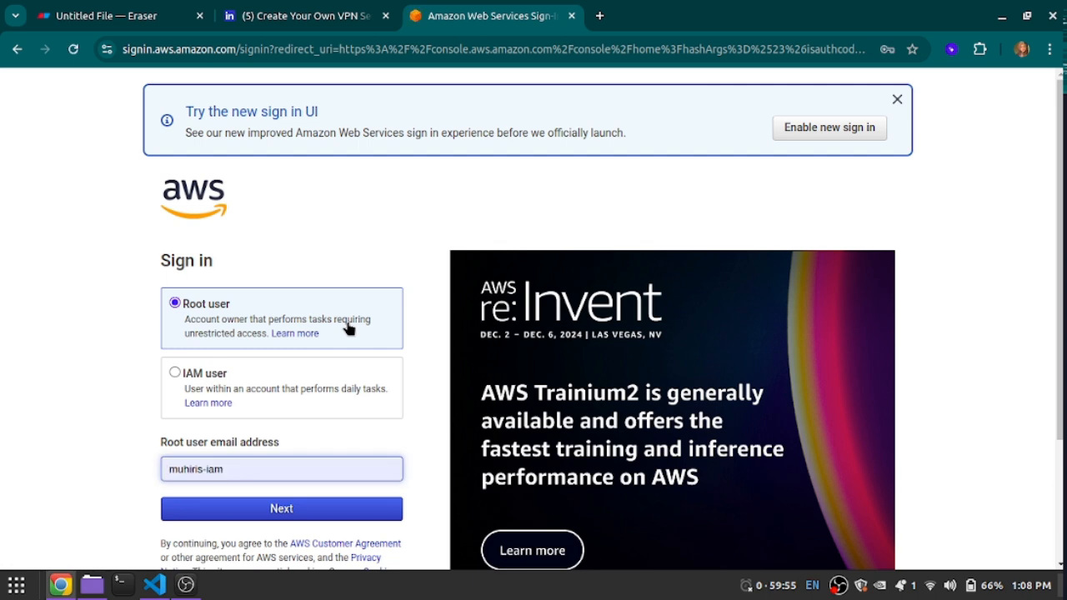
- Enter the root user's e-mail address from the saved suggestions and continue
{"action": "left_click", "coordinate": [266, 476]}
{"action": "key", "text": "ctrl+shift+Left"}
{"action": "key", "text": "ctrl+shift+Left"}
{"action": "key", "text": "ctrl+shift+Left"}
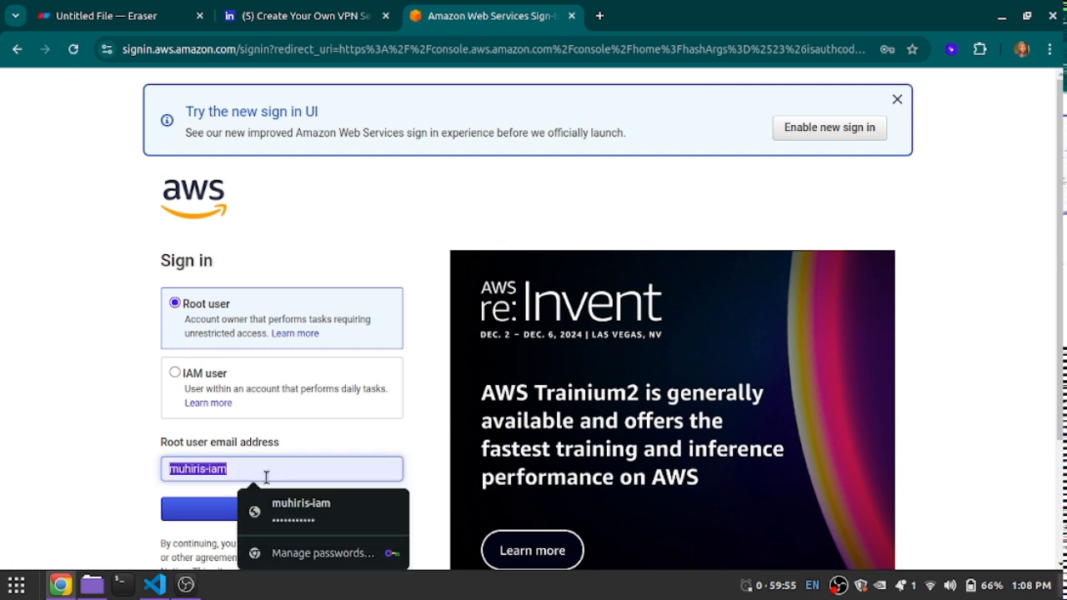
{"action": "type", "text": "ayes"}
{"action": "key", "text": "Down"}
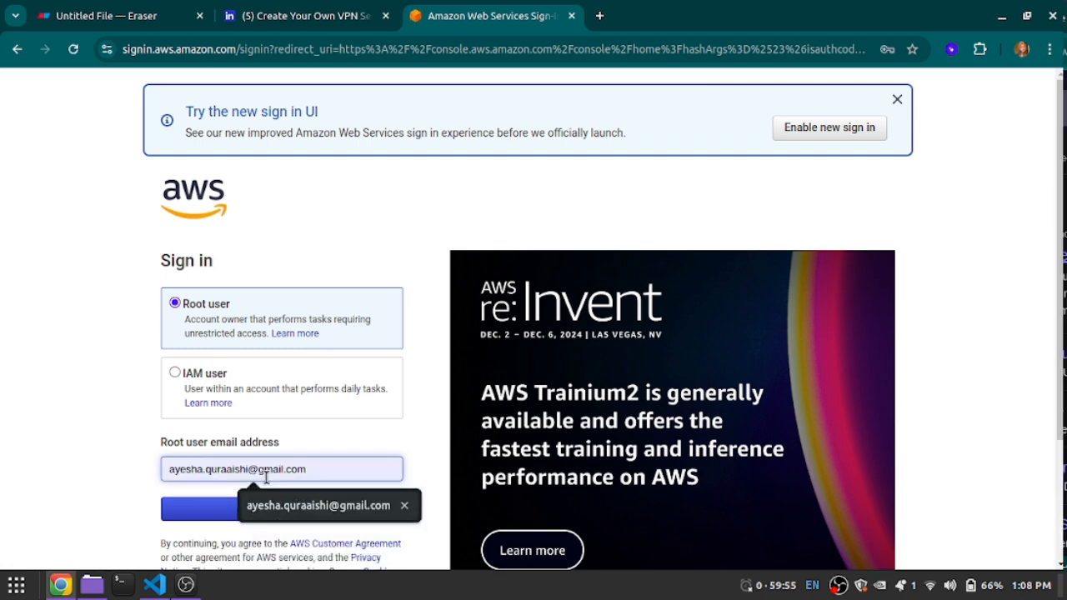
{"action": "key", "text": "Return"}
{"action": "key", "text": "Return"}
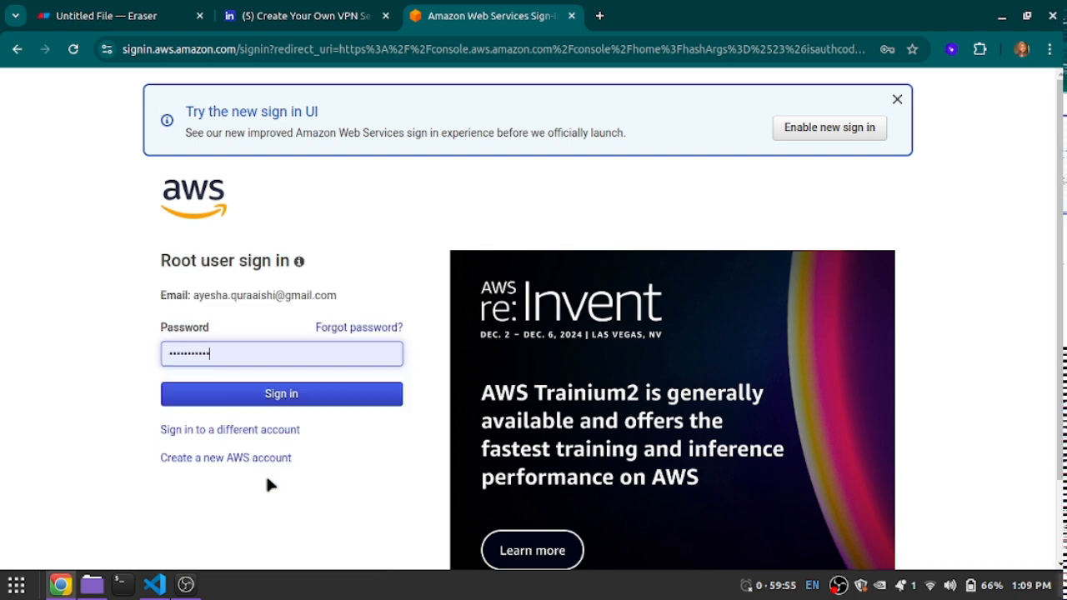
- Enter the account password and the MFA verification code to complete sign-in
{"action": "key", "text": "ctrl+a"}
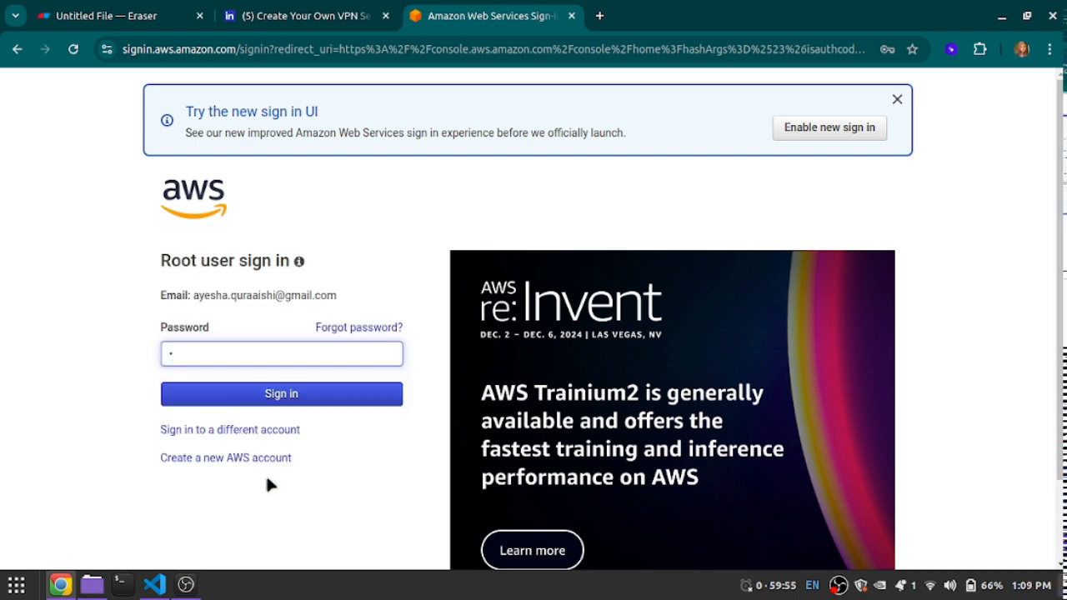
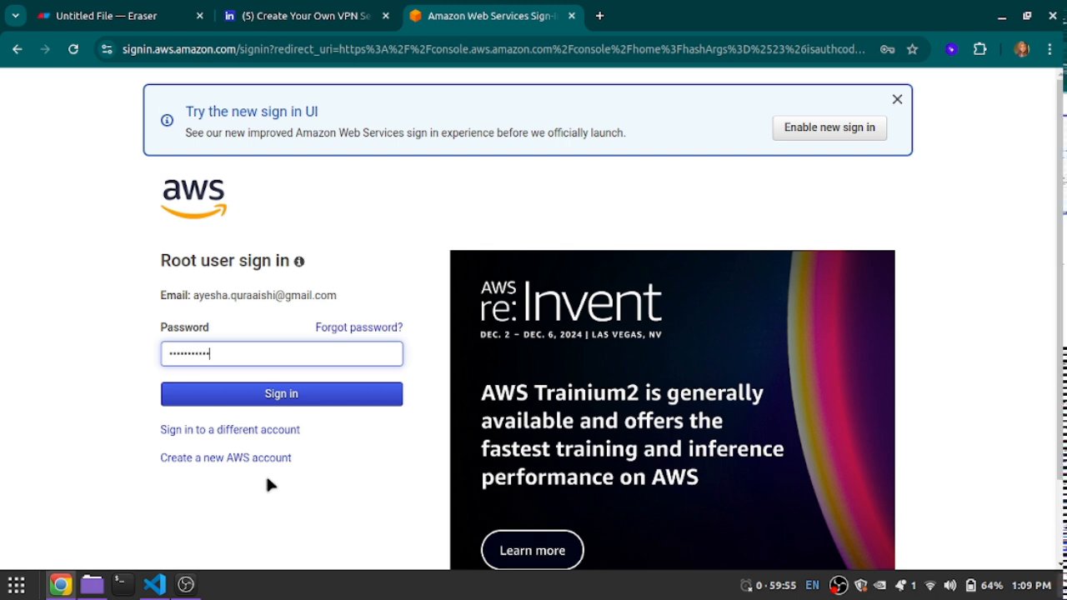
{"action": "key", "text": "Return"}
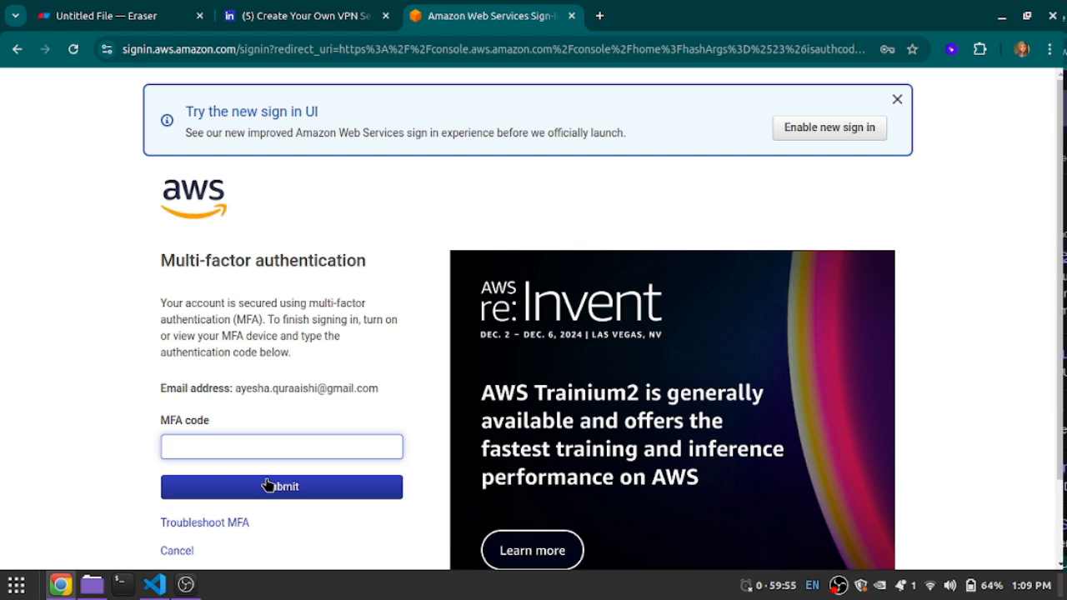
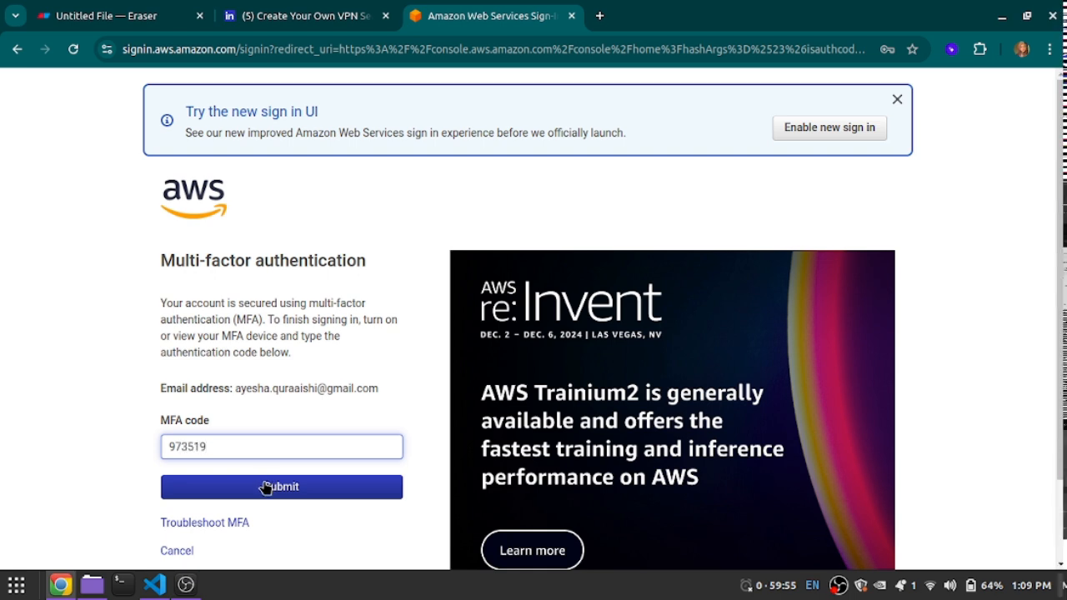
{"action": "left_click", "coordinate": [267, 486]}
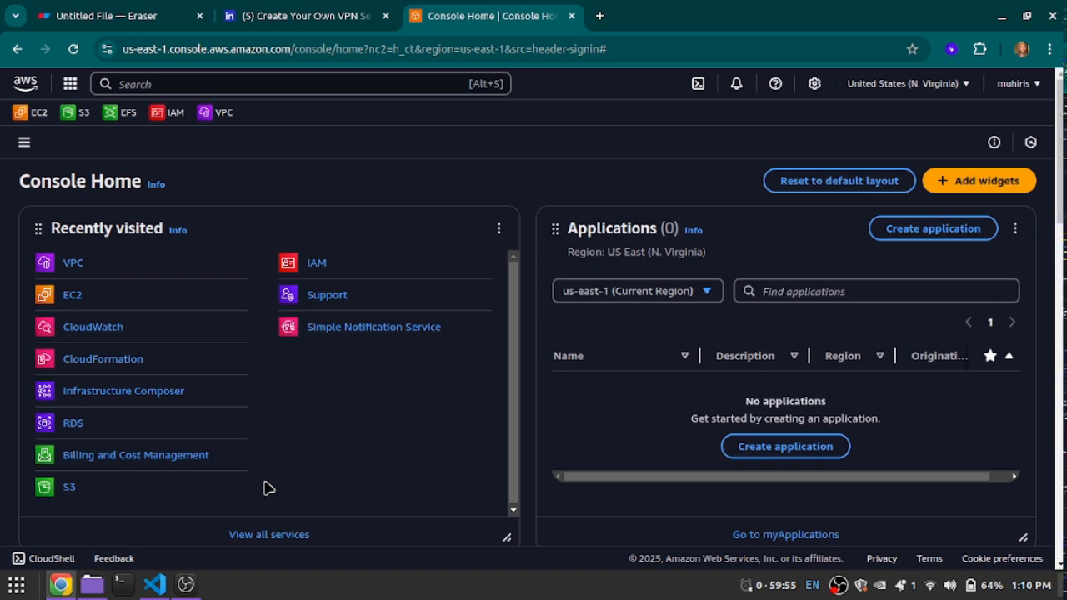
- Search the console for 'ec2' and open the EC2 Dashboard, scrolled to the Launch instance panel
{"action": "scroll", "coordinate": [975, 450], "scroll_direction": "down", "scroll_amount": 5}
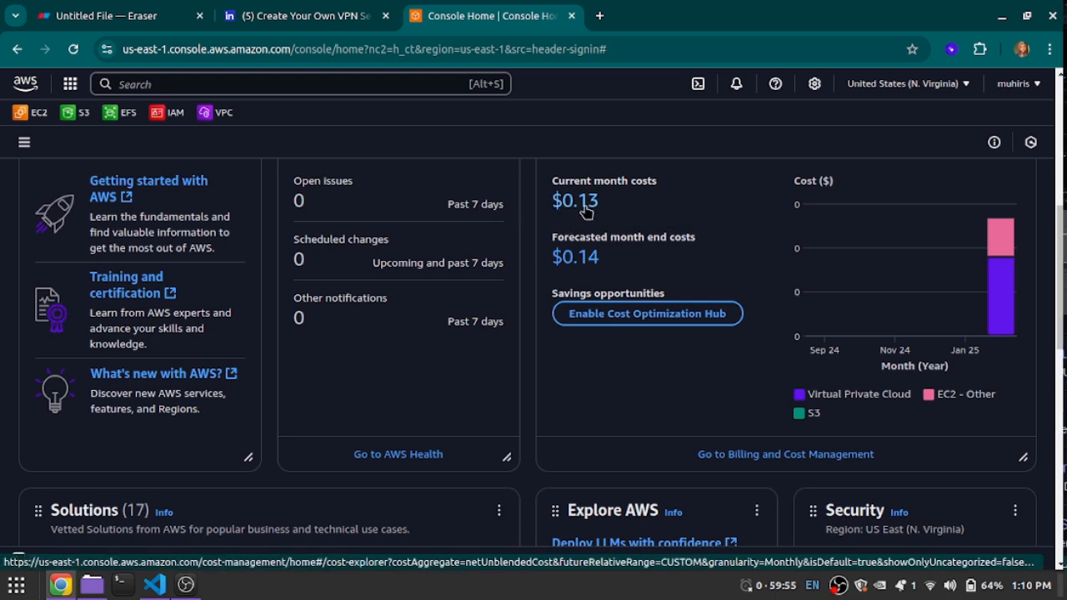
{"action": "scroll", "coordinate": [586, 211], "scroll_direction": "up", "scroll_amount": 1}
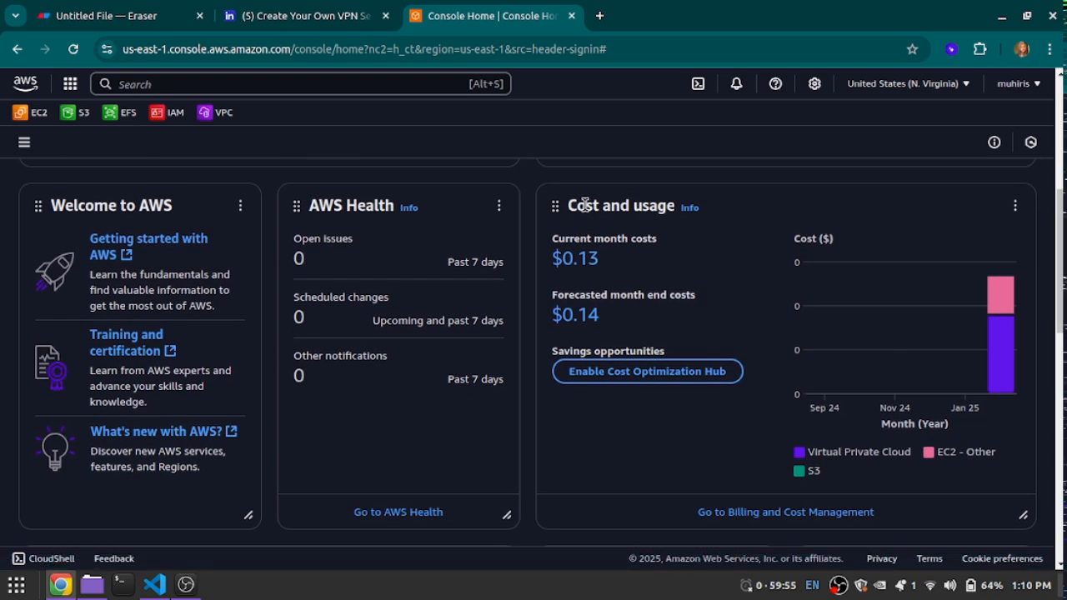
{"action": "scroll", "coordinate": [586, 208], "scroll_direction": "up", "scroll_amount": 6}
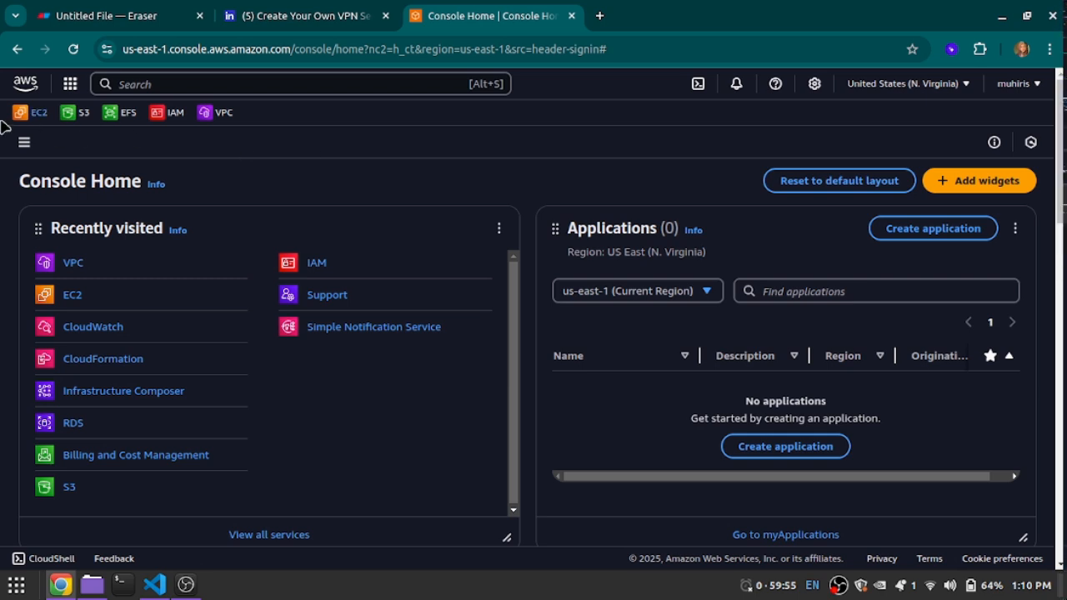
{"action": "left_click", "coordinate": [181, 85]}
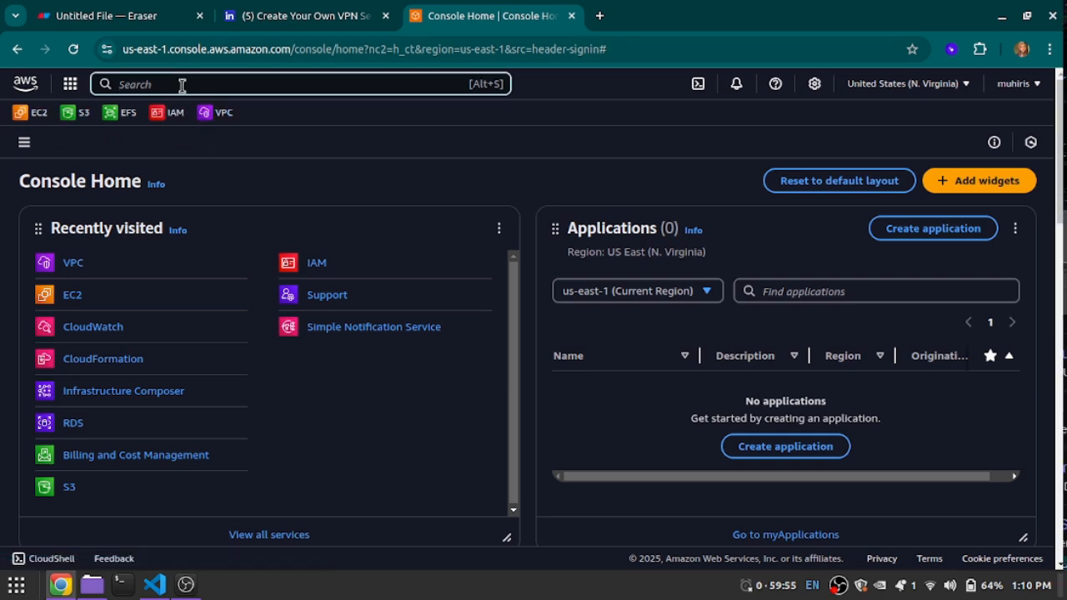
{"action": "type", "text": "ec2"}
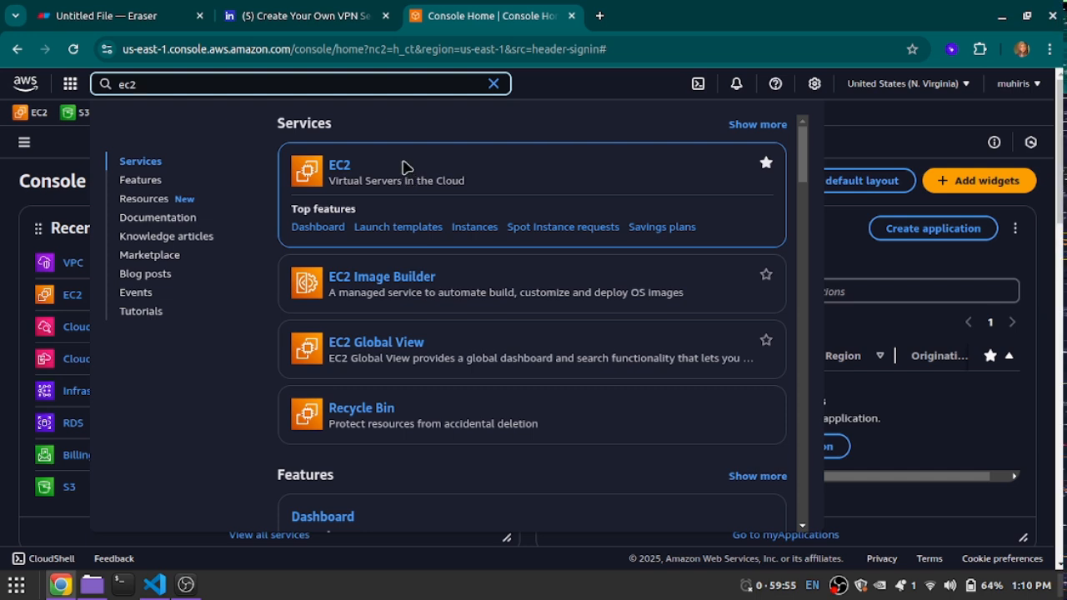
{"action": "left_click", "coordinate": [337, 166]}
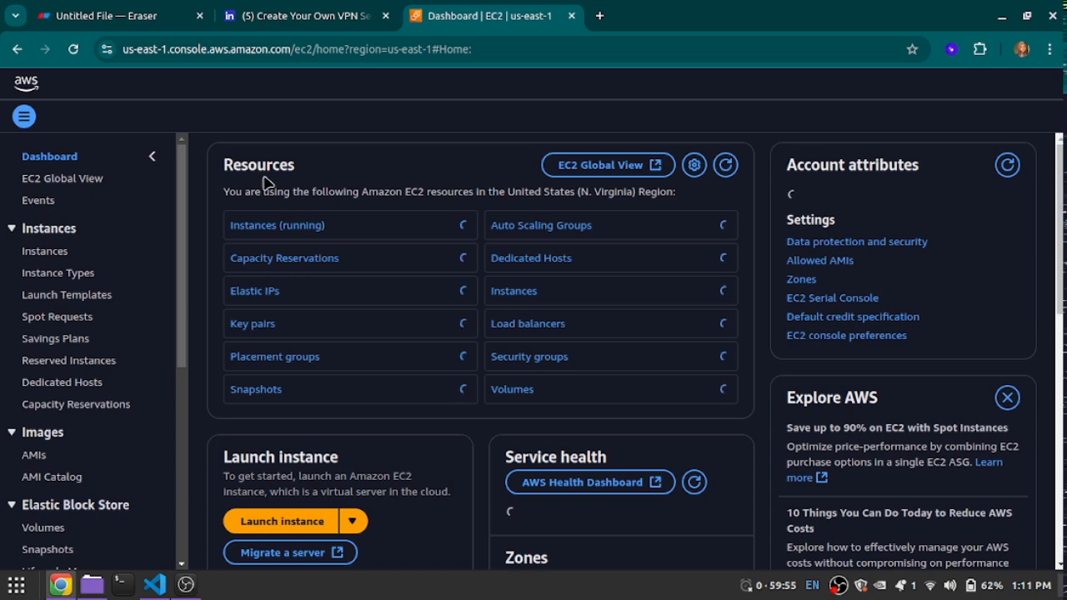
{"action": "scroll", "coordinate": [398, 288], "scroll_direction": "down", "scroll_amount": 3}
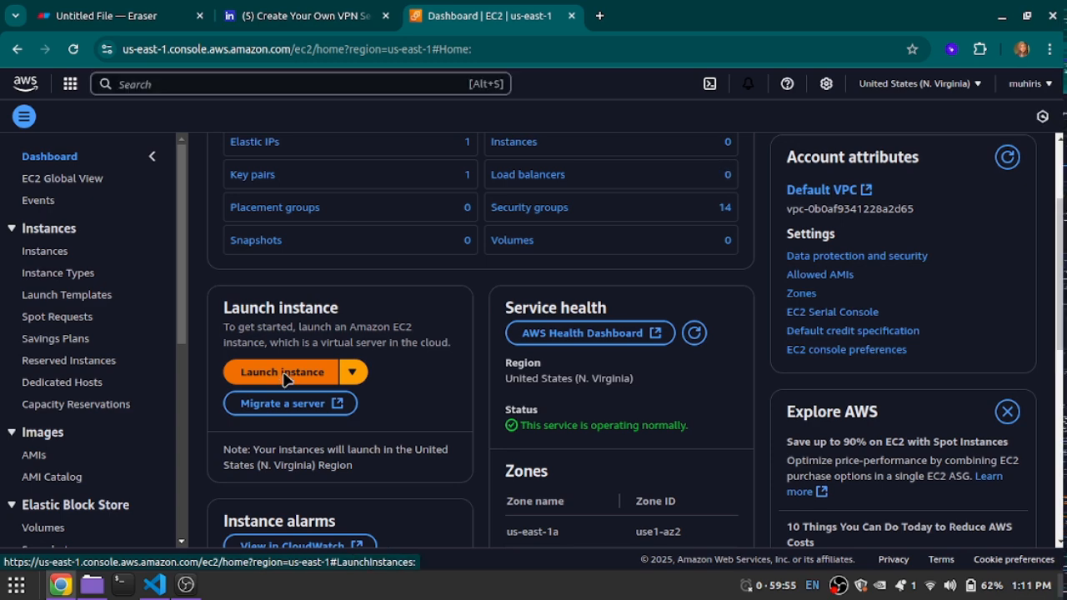
- Start a new instance launch named 'VPN' and select the Ubuntu Quick Start image
{"action": "left_click", "coordinate": [283, 400]}
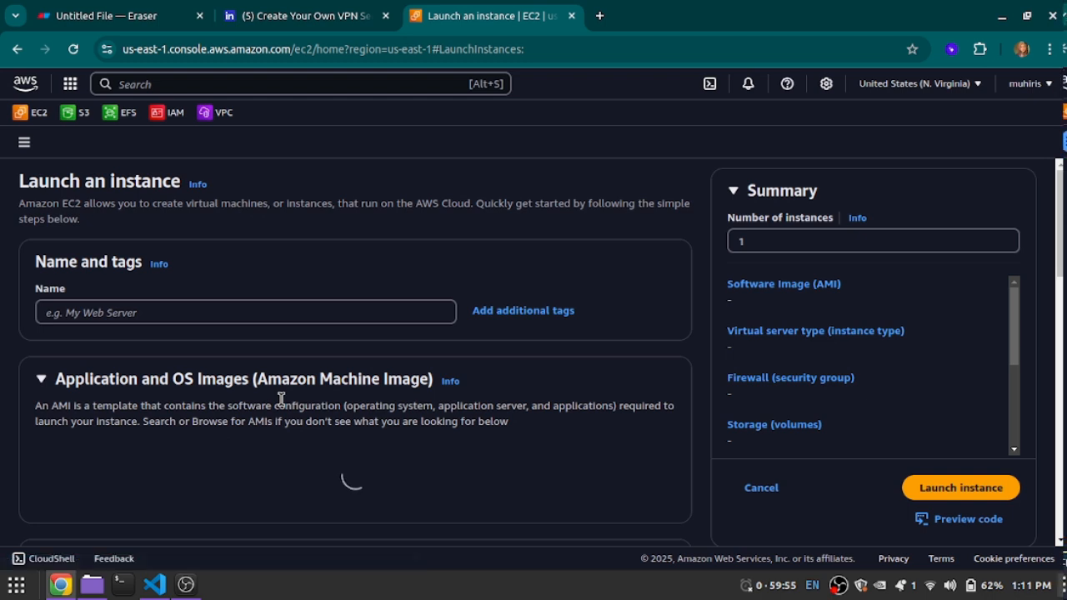
{"action": "left_click", "coordinate": [224, 312]}
{"action": "type", "text": "V"}
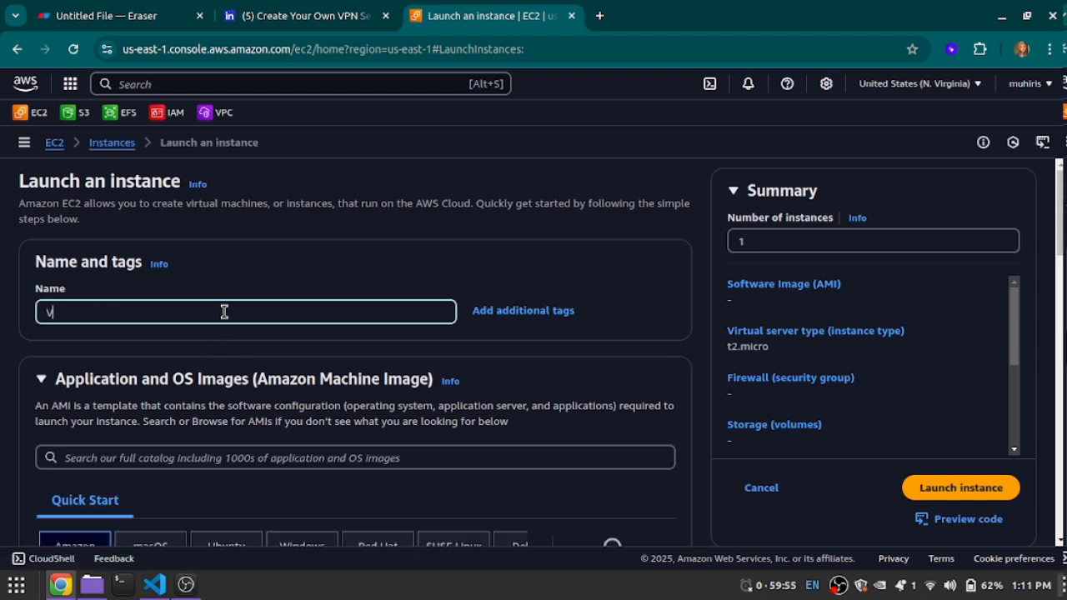
{"action": "type", "text": "P"}
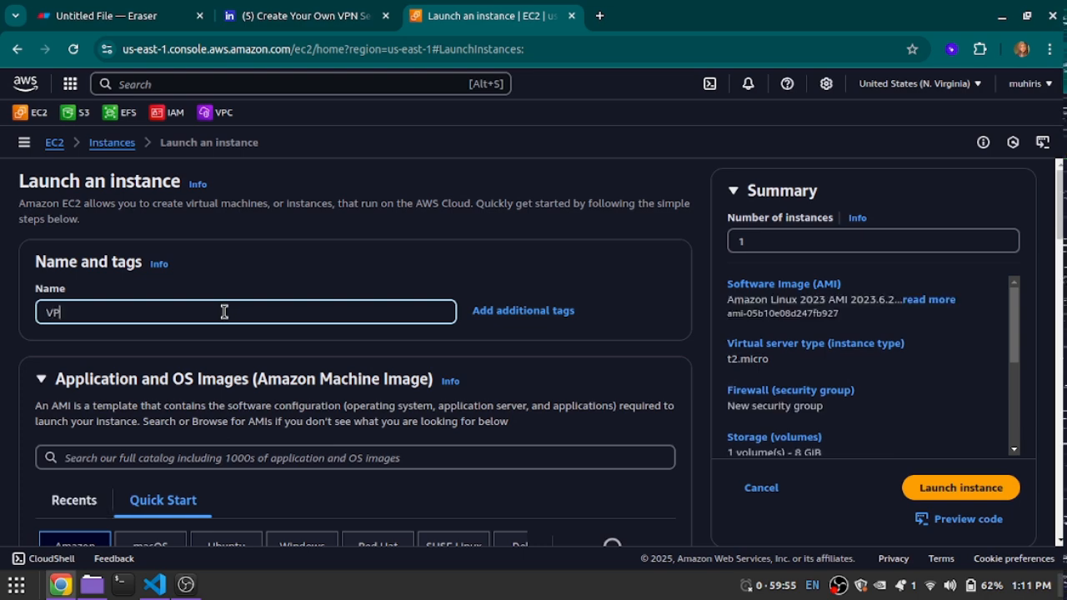
{"action": "type", "text": "N"}
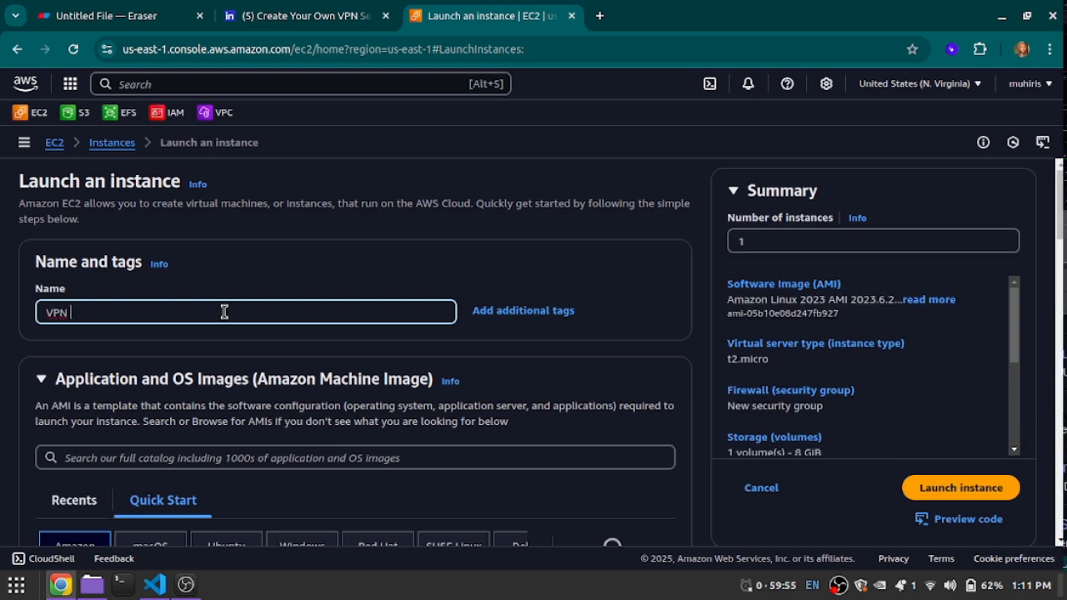
{"action": "scroll", "coordinate": [224, 312], "scroll_direction": "down", "scroll_amount": 3}
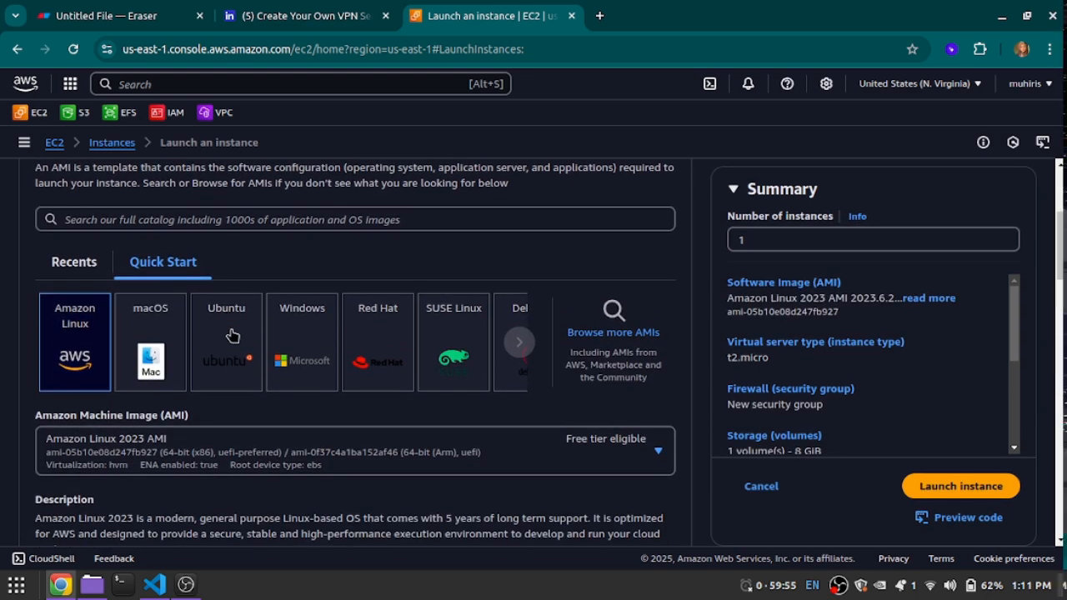
{"action": "left_click", "coordinate": [232, 335]}
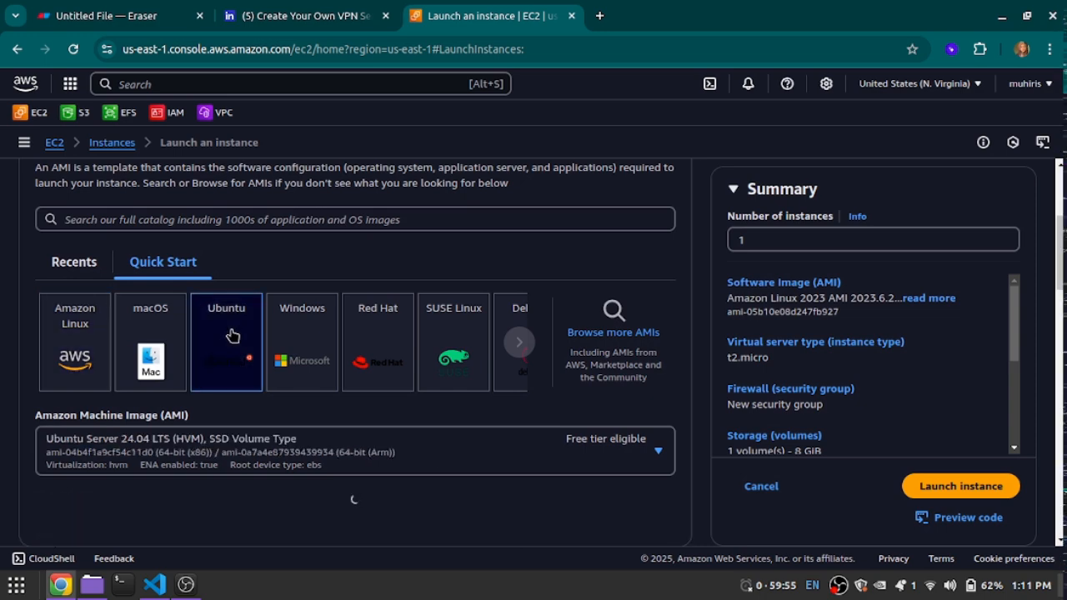
{"action": "scroll", "coordinate": [52, 263], "scroll_direction": "up", "scroll_amount": 1}
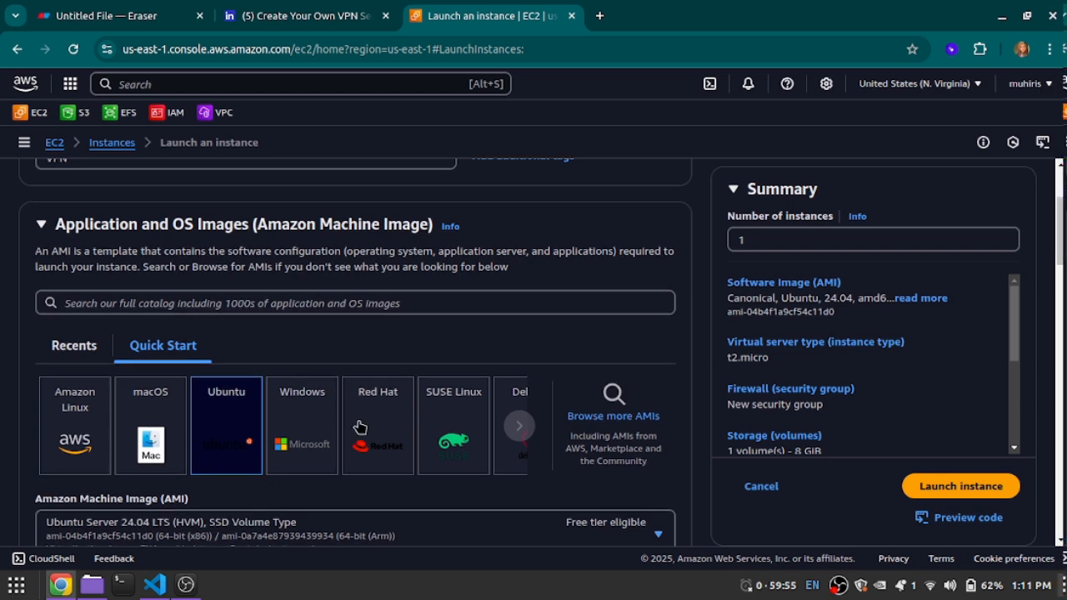
{"action": "left_click", "coordinate": [247, 302]}
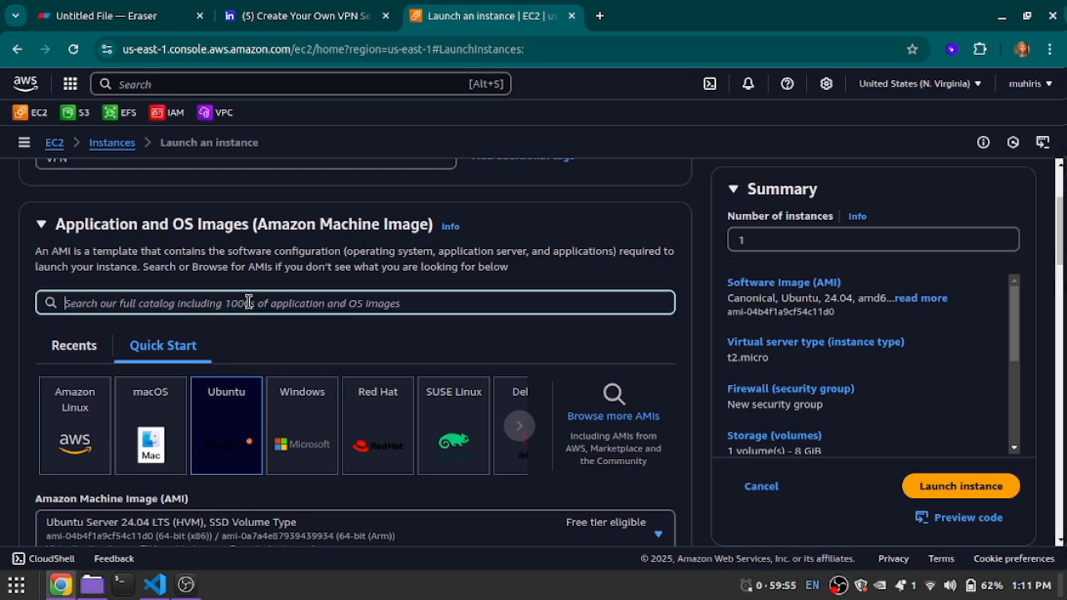
{"action": "type", "text": "open"}
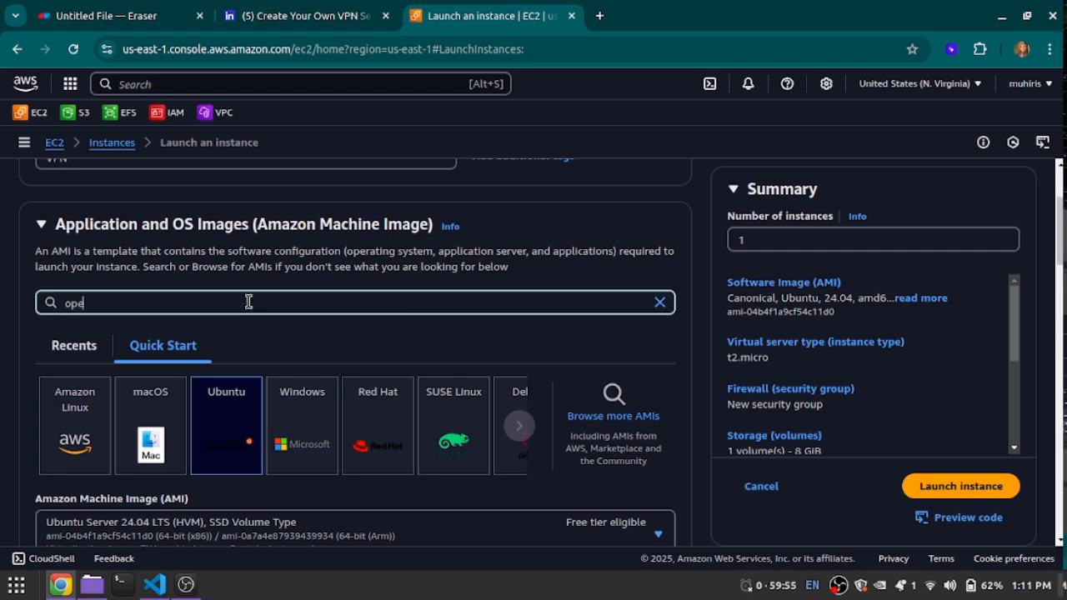
{"action": "key", "text": "BackSpace"}
{"action": "key", "text": "BackSpace"}
{"action": "key", "text": "BackSpace"}
{"action": "key", "text": "BackSpace"}
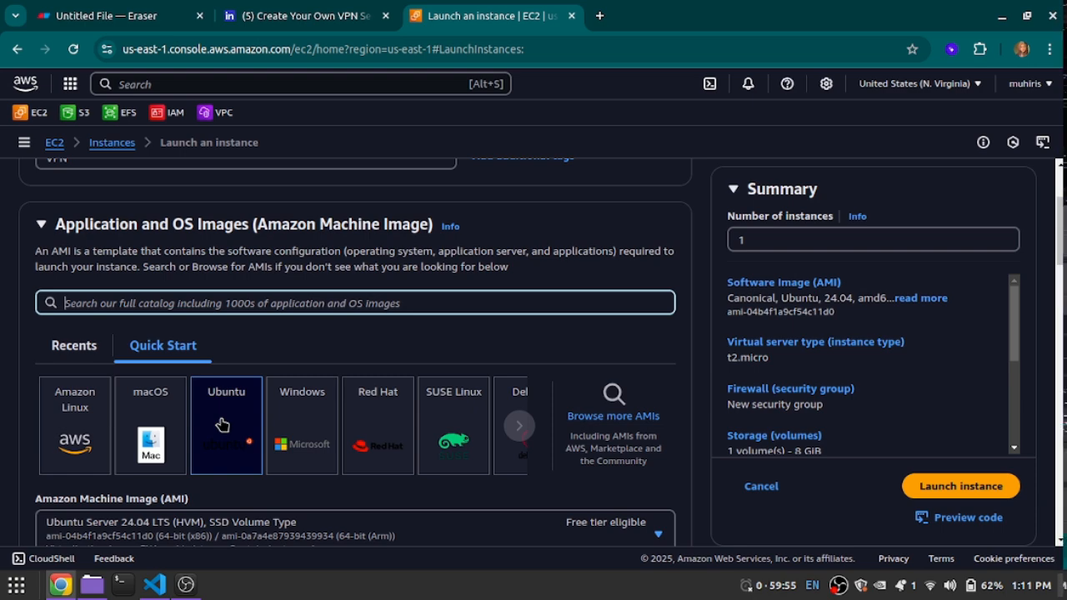
{"action": "scroll", "coordinate": [222, 425], "scroll_direction": "down", "scroll_amount": 4}
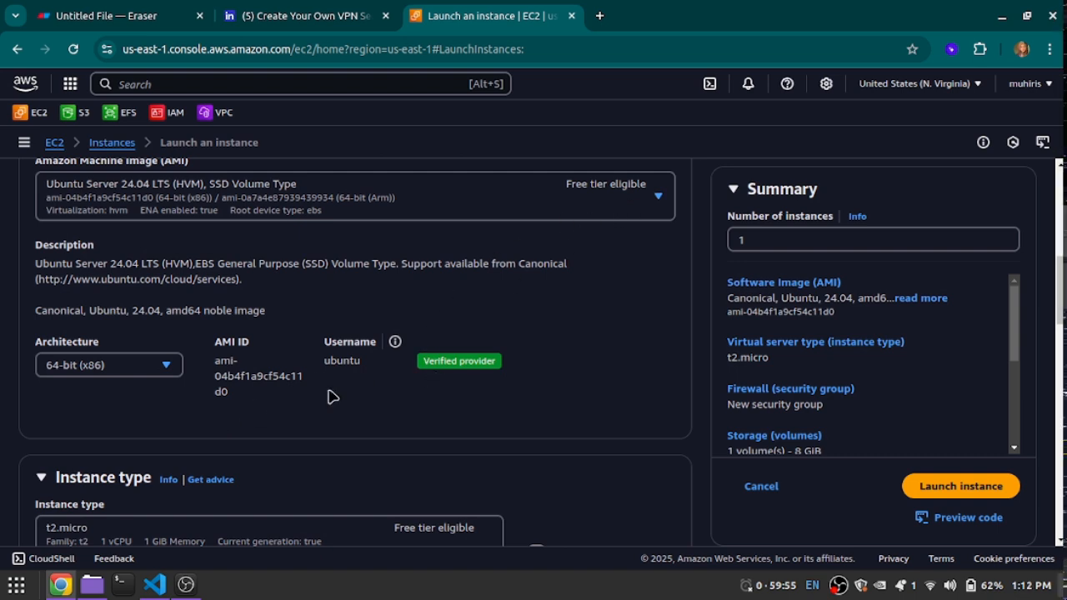
{"action": "scroll", "coordinate": [331, 395], "scroll_direction": "down", "scroll_amount": 3}
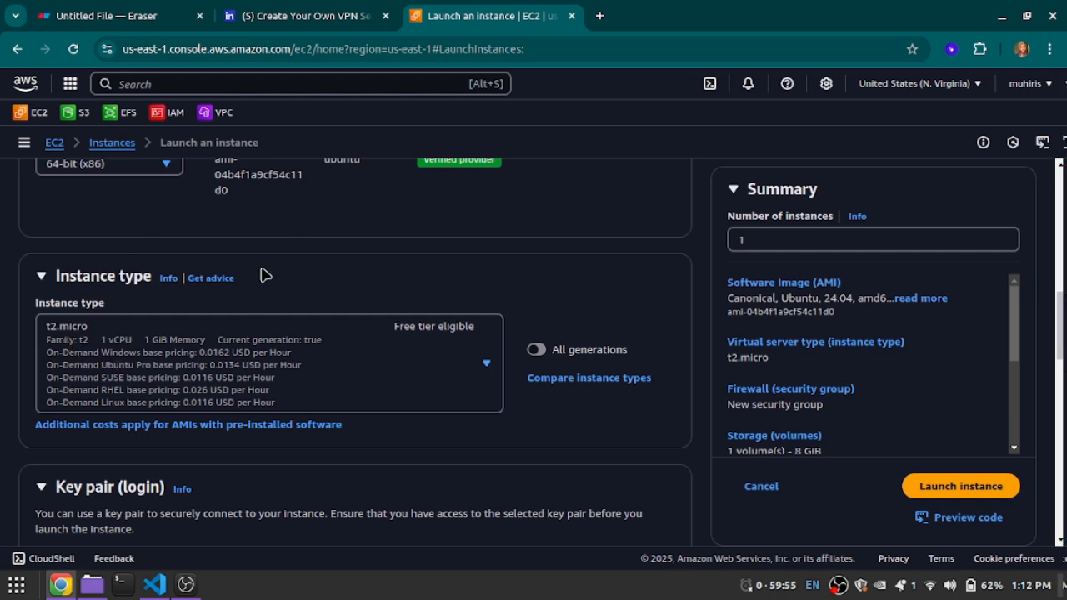
- After abandoning a new key pair, choose the existing 'wanderland' key pair for login
{"action": "scroll", "coordinate": [265, 275], "scroll_direction": "down", "scroll_amount": 2}
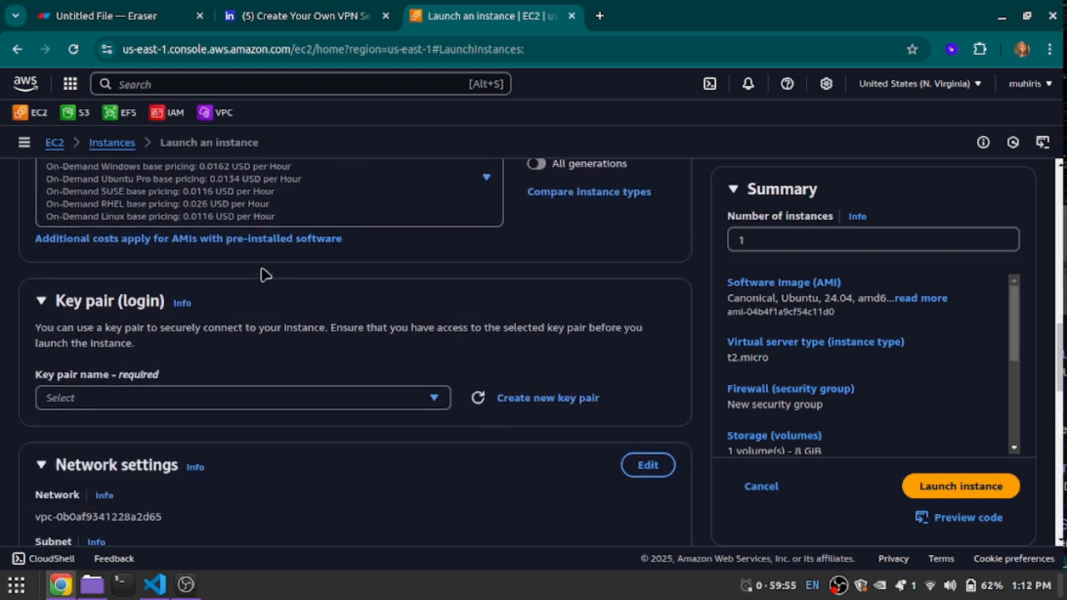
{"action": "left_click", "coordinate": [273, 407]}
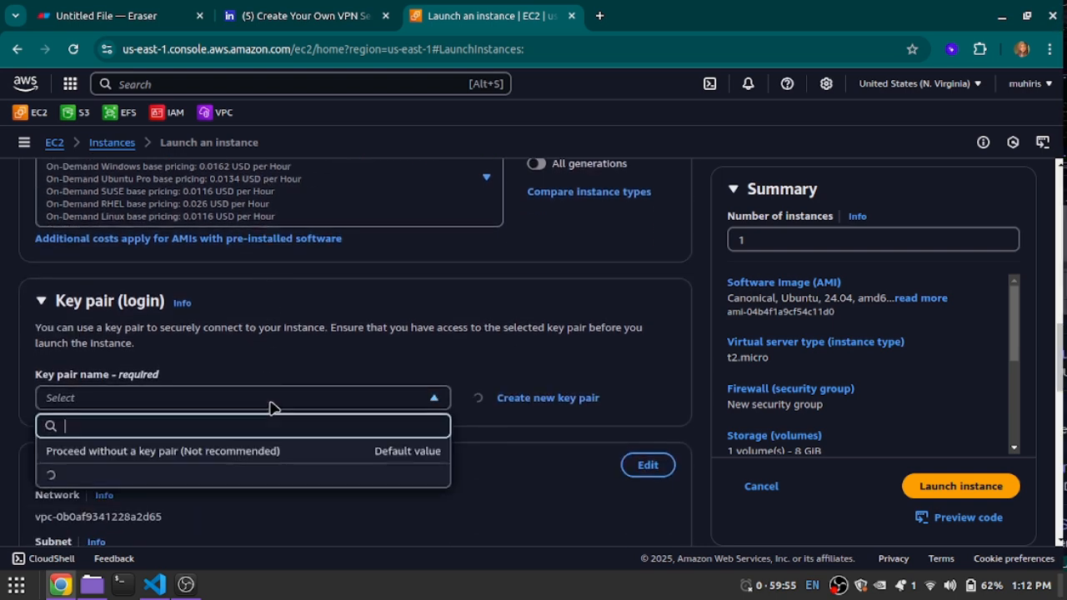
{"action": "left_click", "coordinate": [271, 407]}
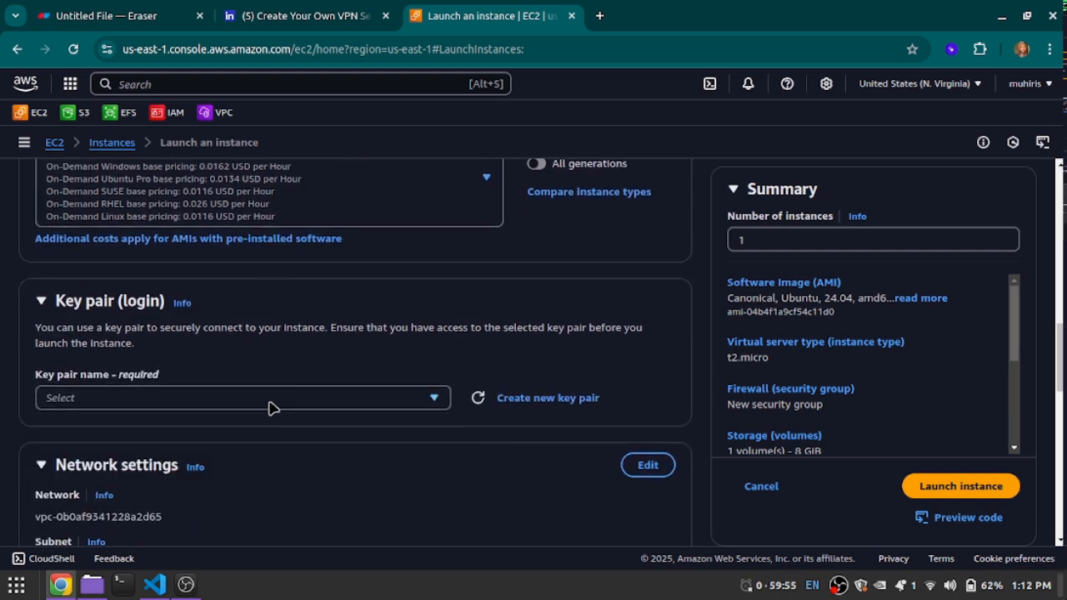
{"action": "left_click", "coordinate": [549, 399]}
{"action": "scroll", "coordinate": [554, 410], "scroll_direction": "down", "scroll_amount": 2}
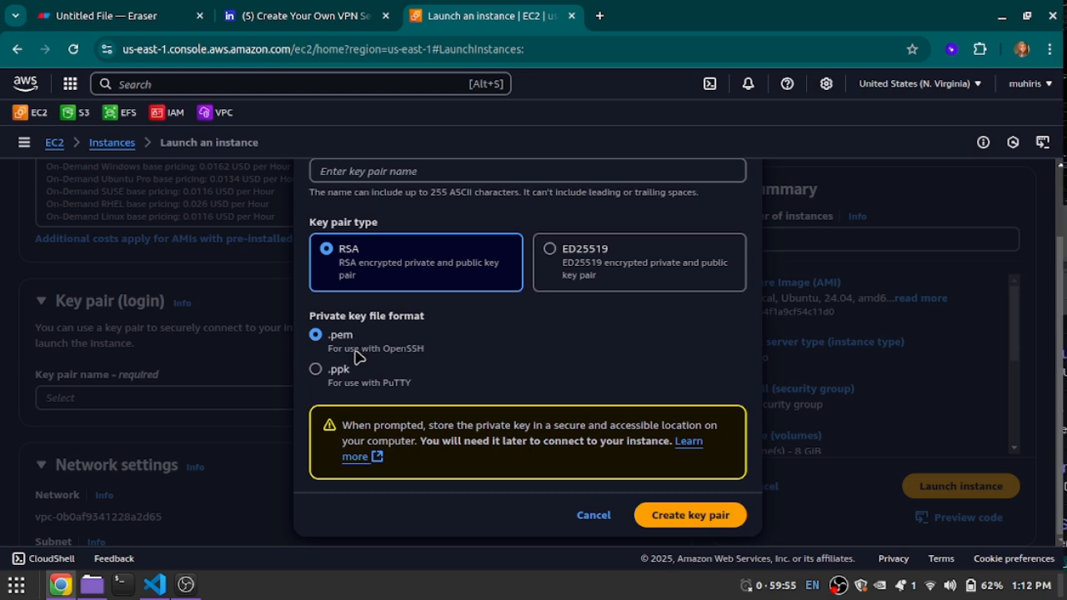
{"action": "scroll", "coordinate": [357, 356], "scroll_direction": "up", "scroll_amount": 2}
{"action": "left_click", "coordinate": [412, 255]}
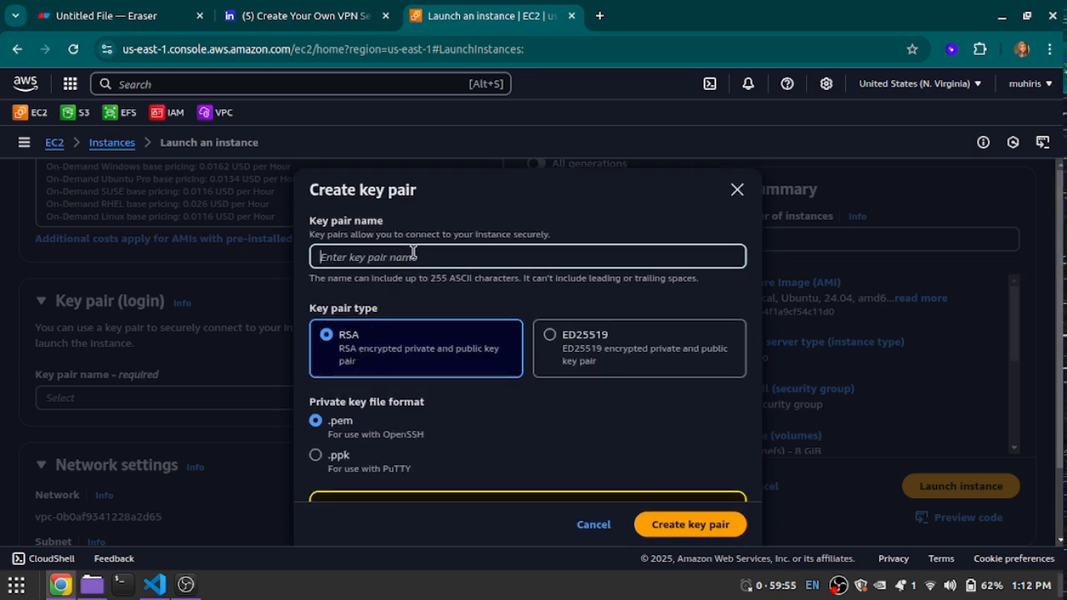
{"action": "type", "text": "dsfsffsd"}
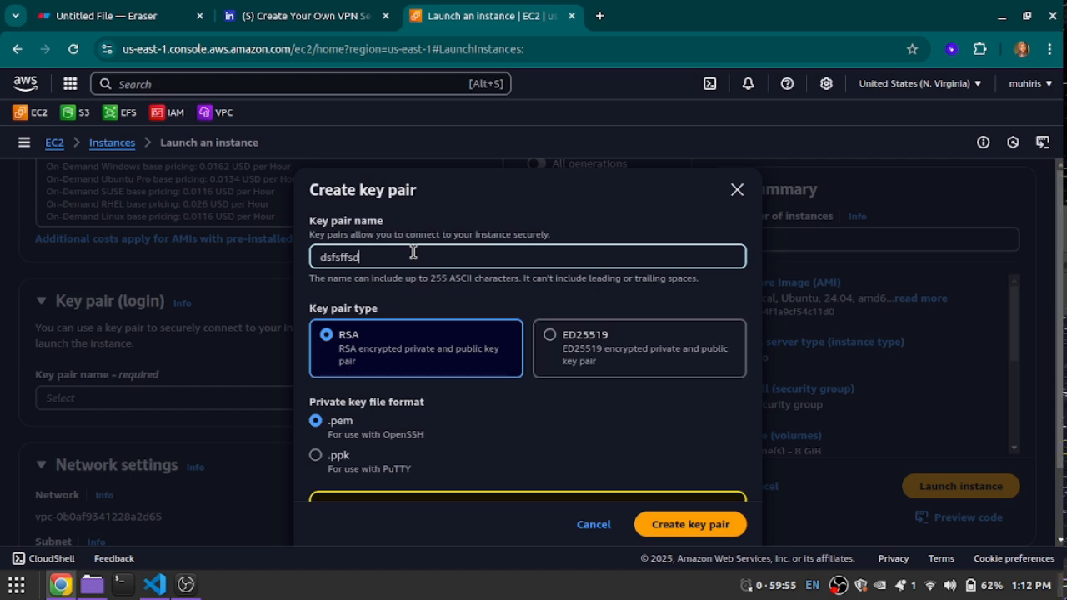
{"action": "type", "text": "fsdfsadas"}
{"action": "left_click", "coordinate": [735, 199]}
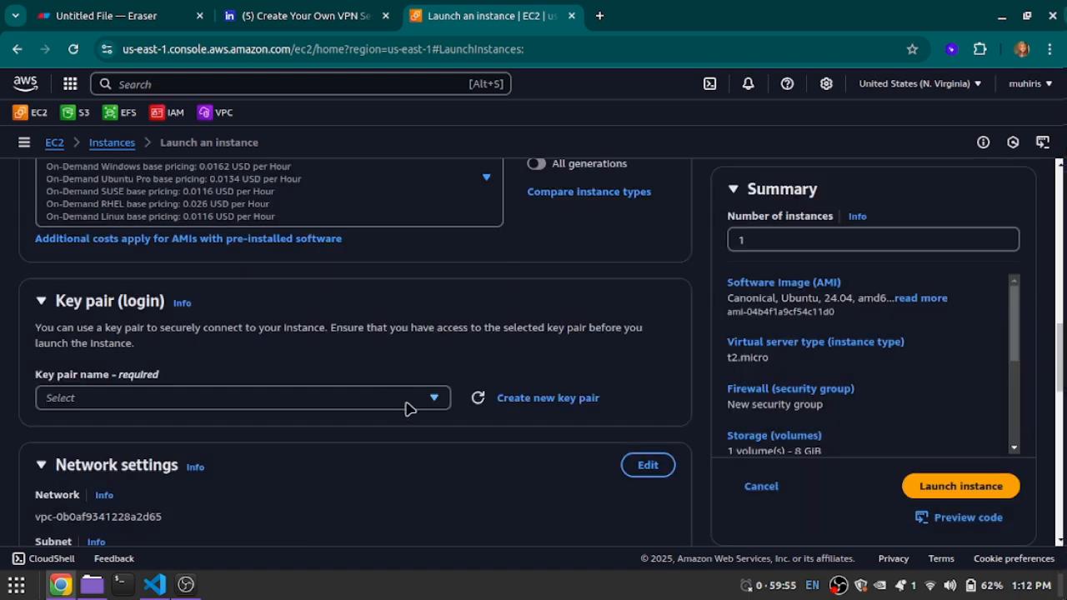
{"action": "left_click", "coordinate": [408, 407]}
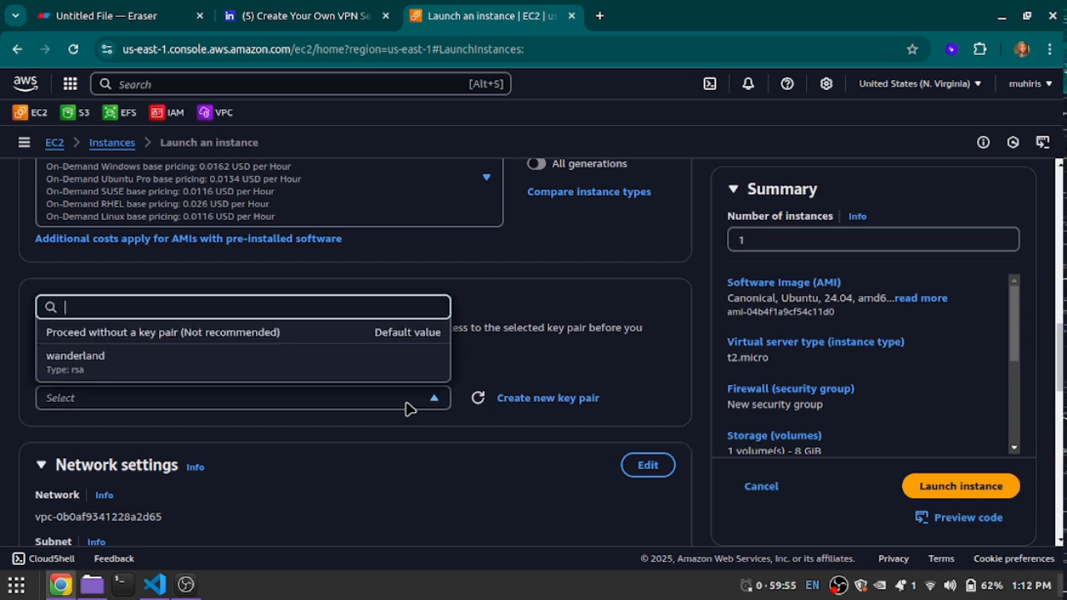
{"action": "left_click", "coordinate": [352, 374]}
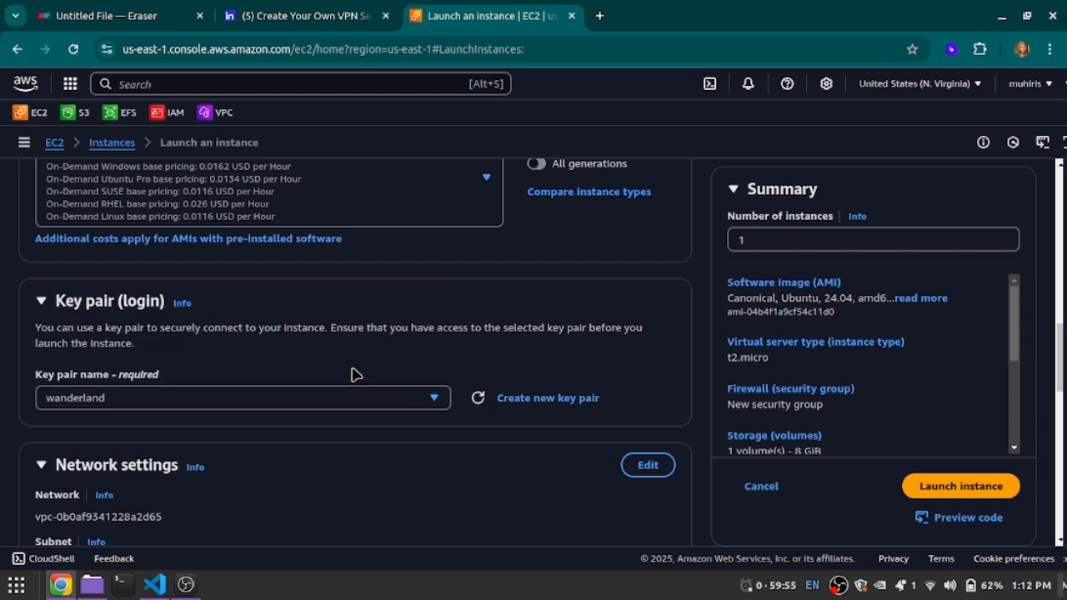
{"action": "scroll", "coordinate": [352, 375], "scroll_direction": "down", "scroll_amount": 3}
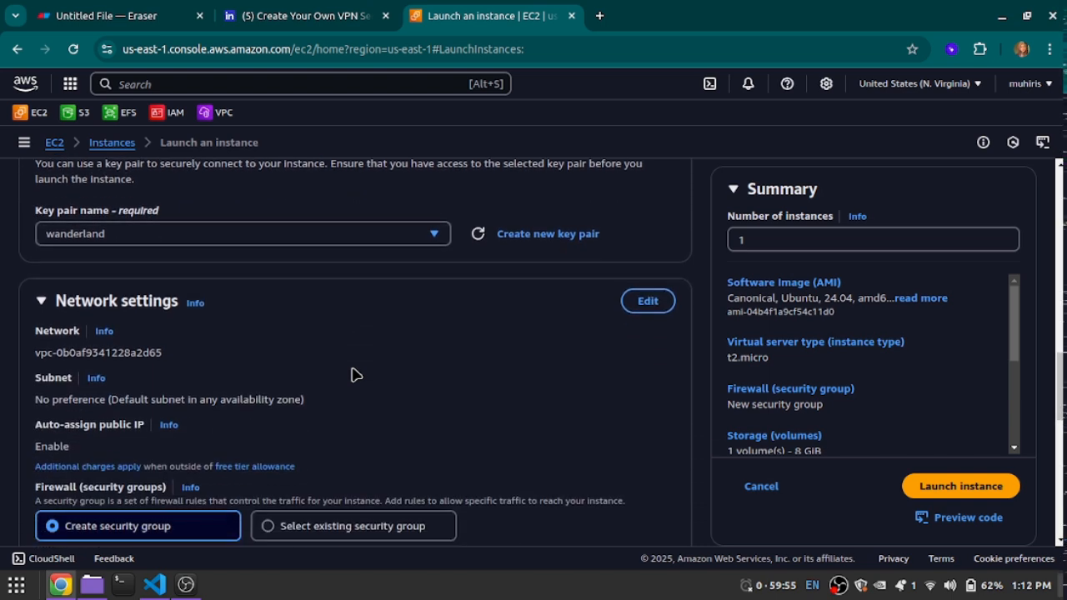
- Edit the network settings, keeping public IP auto-assignment enabled
{"action": "scroll", "coordinate": [208, 453], "scroll_direction": "down", "scroll_amount": 3}
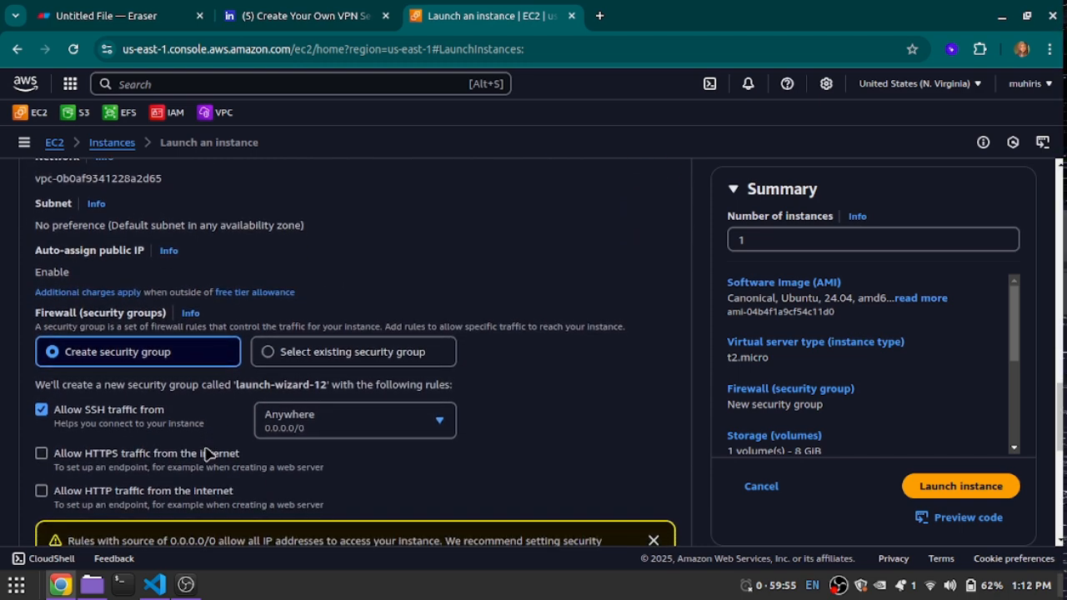
{"action": "scroll", "coordinate": [50, 283], "scroll_direction": "up", "scroll_amount": 2}
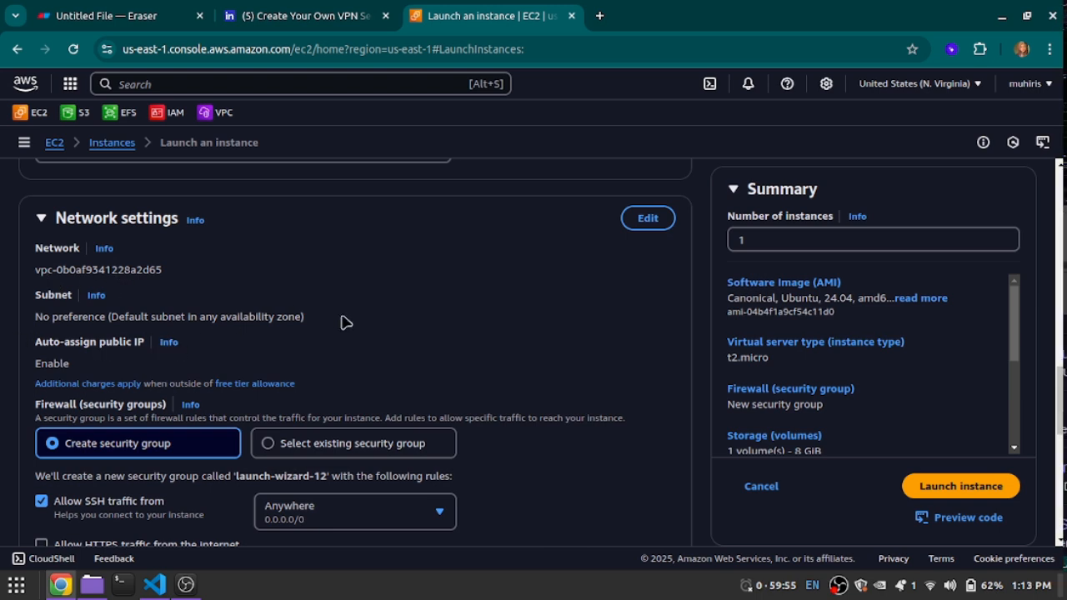
{"action": "left_click", "coordinate": [648, 222]}
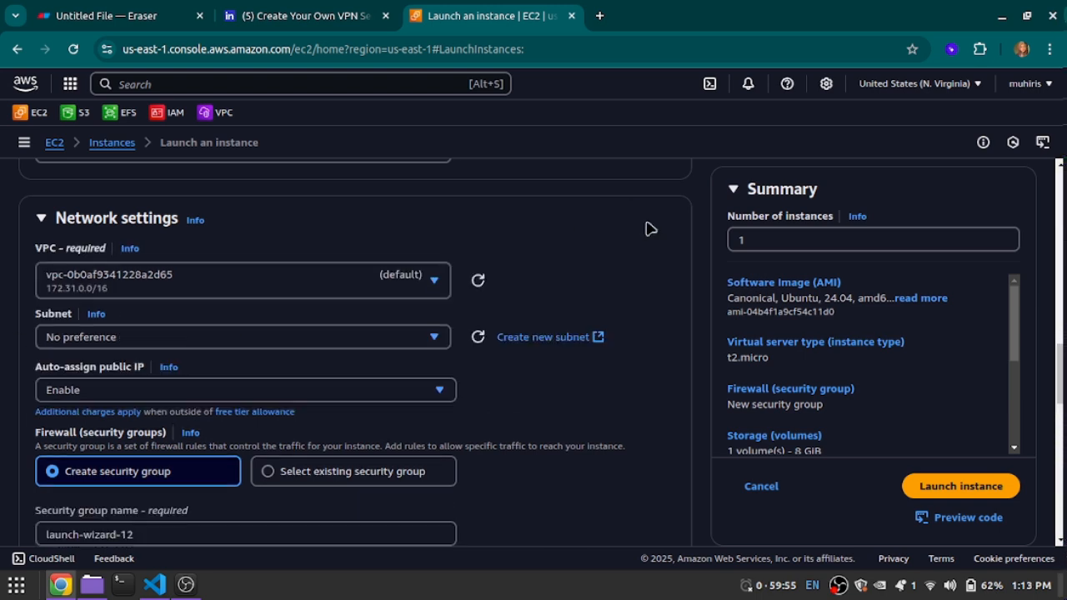
{"action": "left_click", "coordinate": [371, 399]}
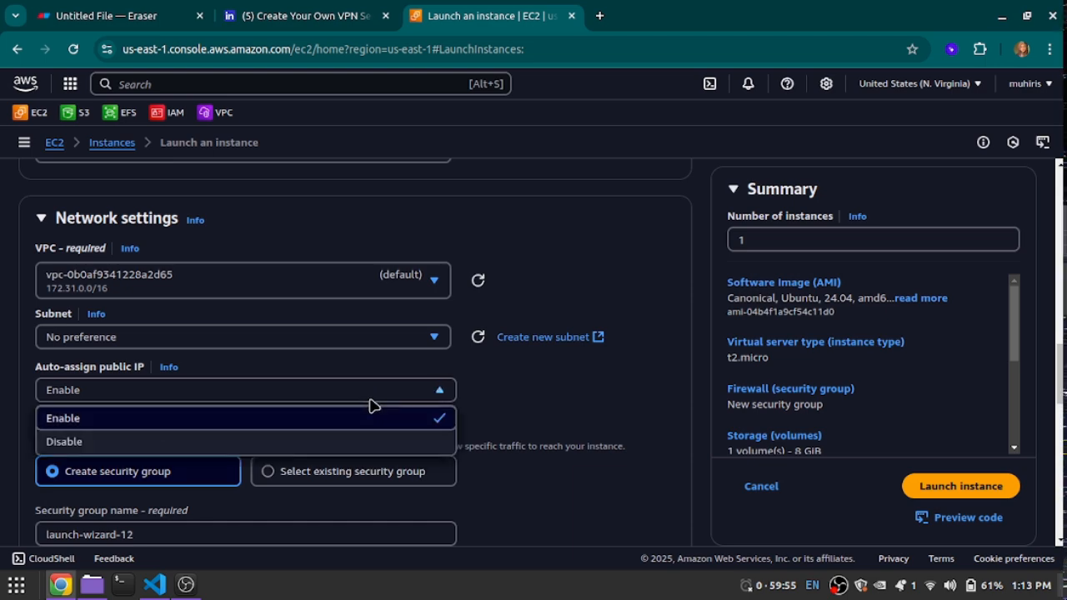
{"action": "left_click", "coordinate": [373, 408]}
{"action": "scroll", "coordinate": [373, 405], "scroll_direction": "down", "scroll_amount": 5}
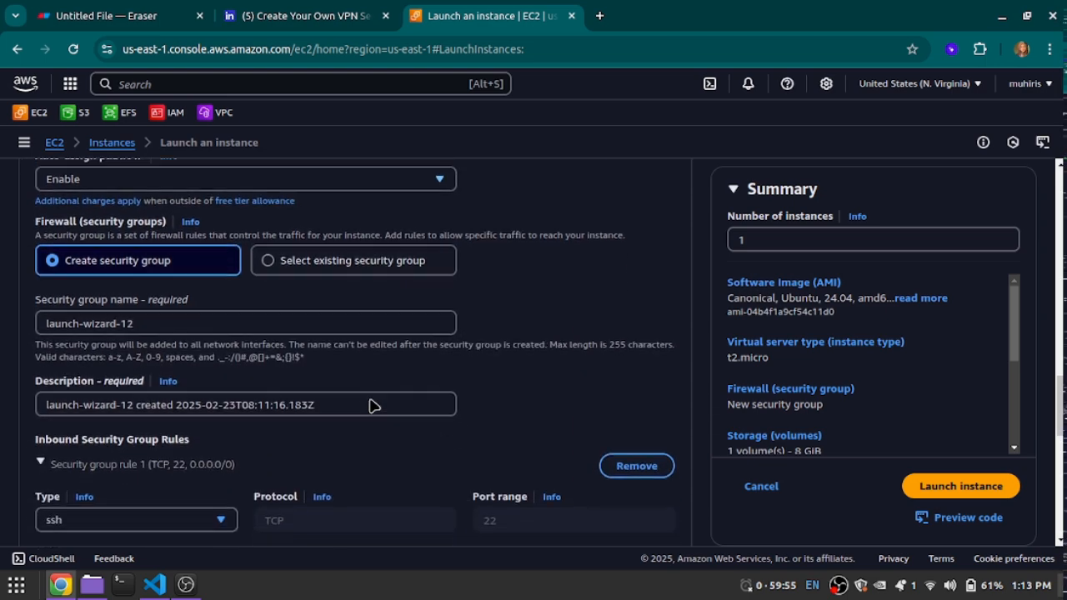
{"action": "scroll", "coordinate": [372, 405], "scroll_direction": "down", "scroll_amount": 3}
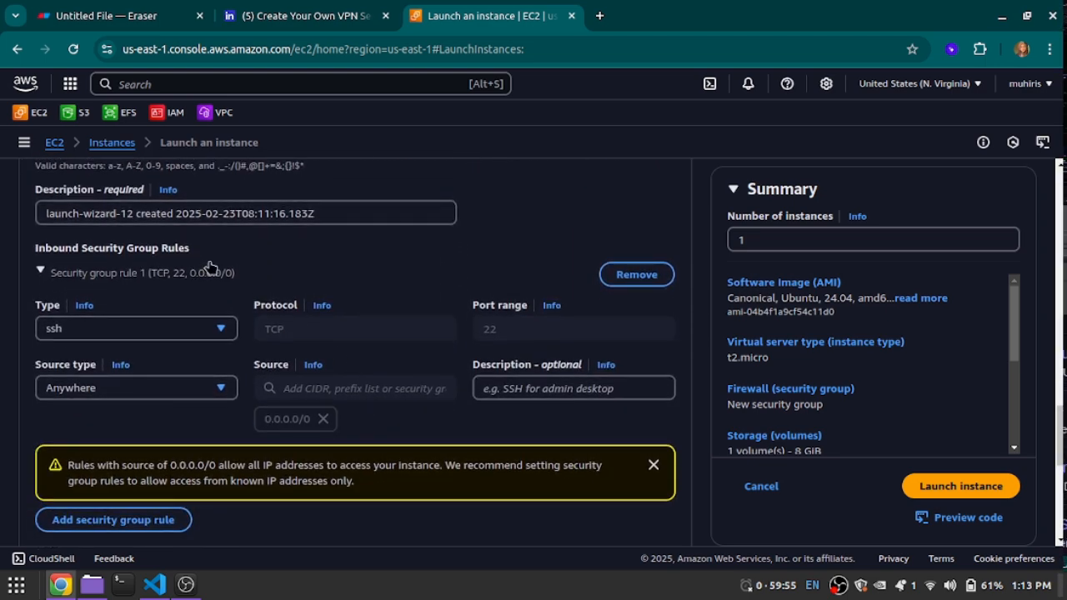
- Keep the inbound rule as ssh on port 22 with source Anywhere (0.0.0.0/0)
{"action": "left_click", "coordinate": [118, 334]}
{"action": "left_click", "coordinate": [118, 334]}
{"action": "left_click", "coordinate": [218, 391]}
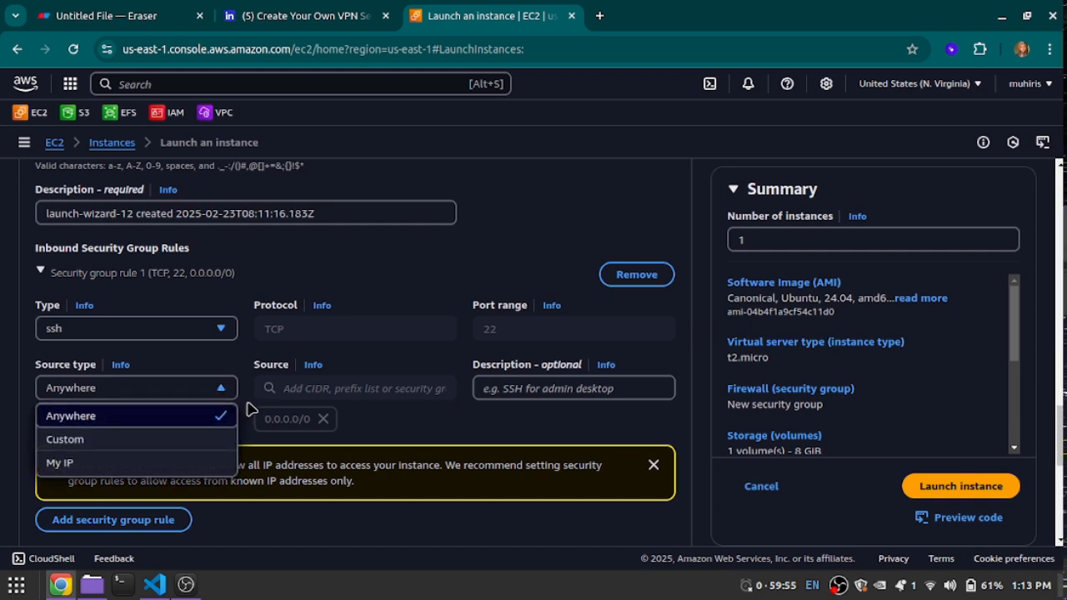
{"action": "left_click", "coordinate": [187, 440]}
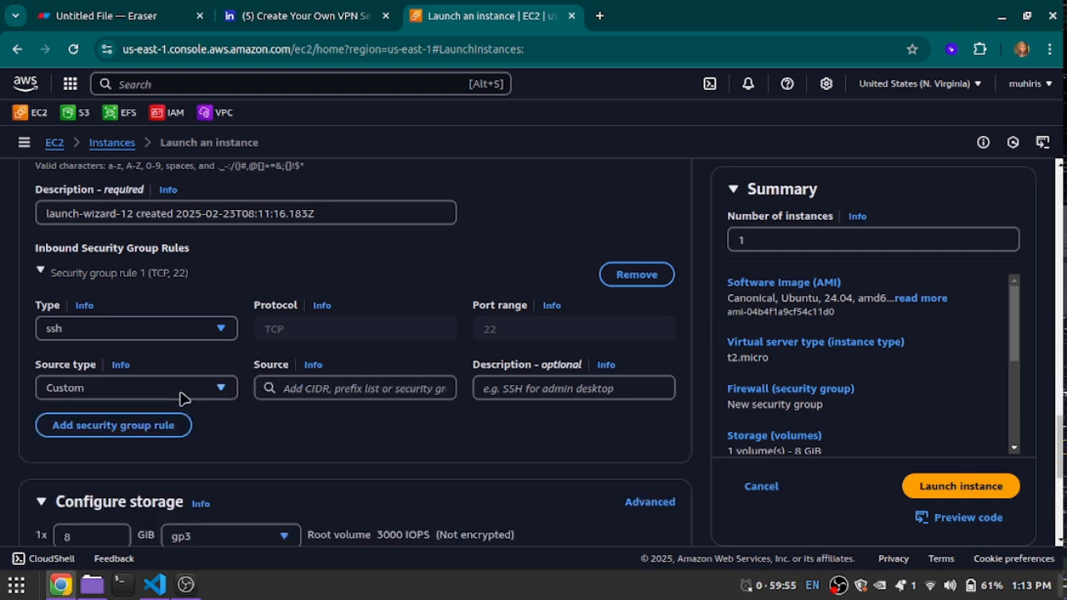
{"action": "left_click", "coordinate": [179, 396]}
{"action": "left_click", "coordinate": [174, 416]}
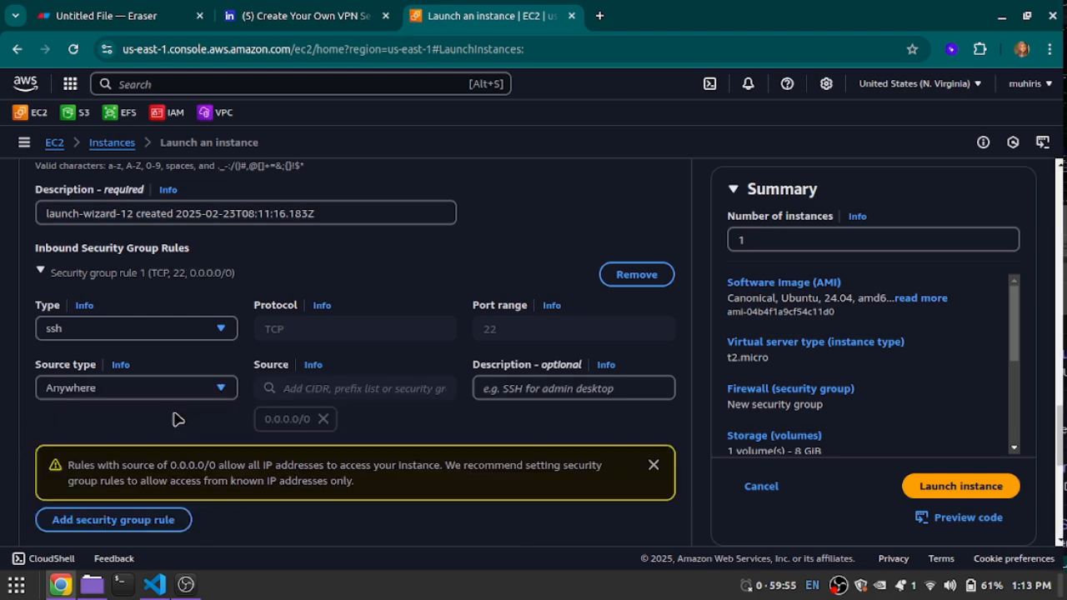
{"action": "scroll", "coordinate": [432, 438], "scroll_direction": "down", "scroll_amount": 4}
{"action": "scroll", "coordinate": [431, 438], "scroll_direction": "down", "scroll_amount": 2}
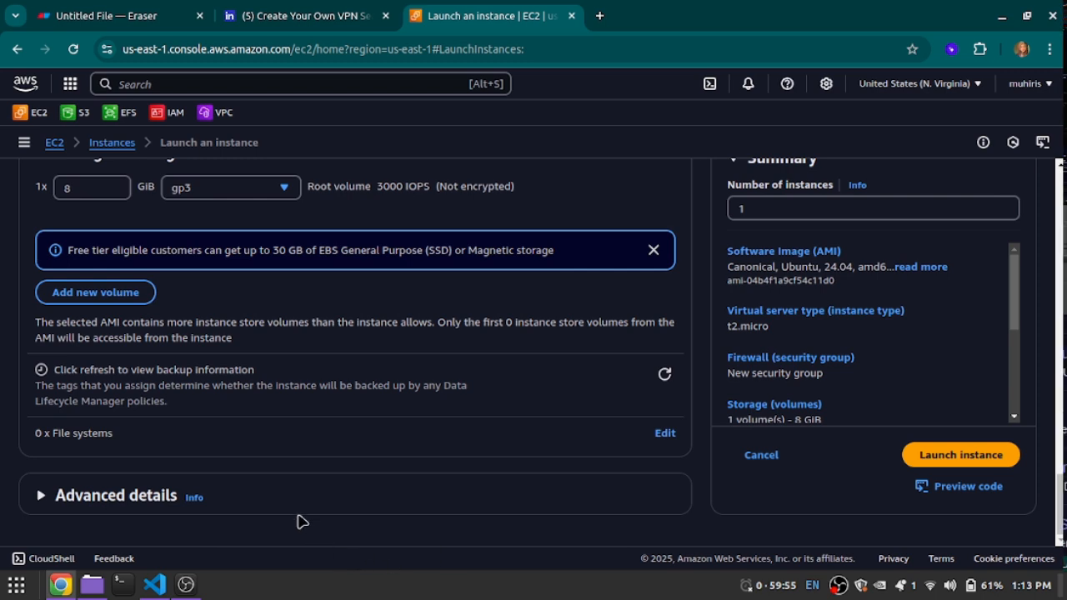
- Expand Advanced details and launch the VPN instance from the Summary panel
{"action": "left_click", "coordinate": [50, 498]}
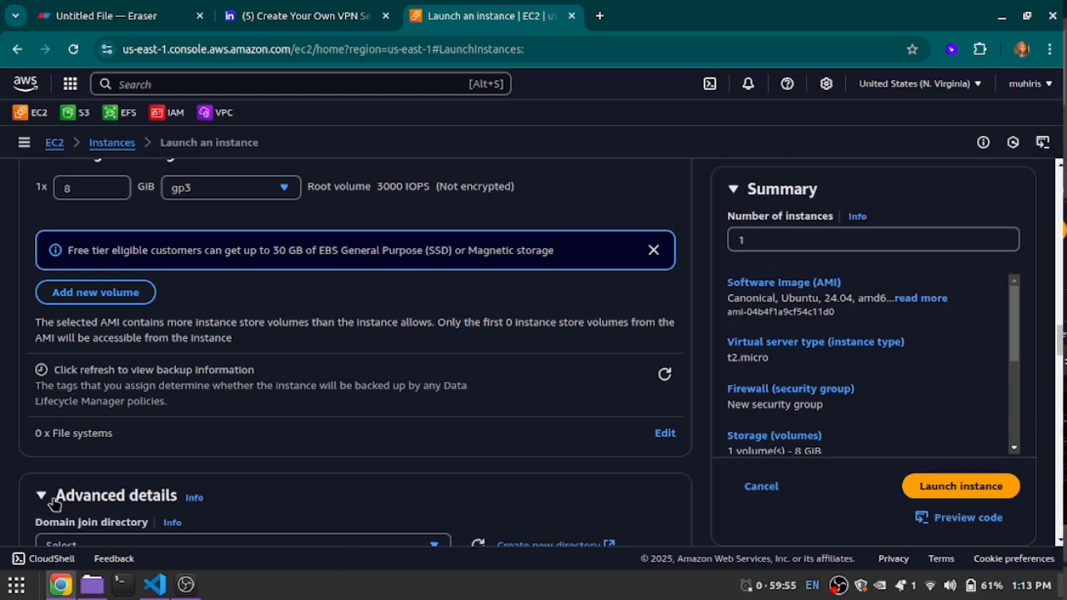
{"action": "scroll", "coordinate": [45, 475], "scroll_direction": "down", "scroll_amount": 5}
{"action": "scroll", "coordinate": [47, 477], "scroll_direction": "down", "scroll_amount": 4}
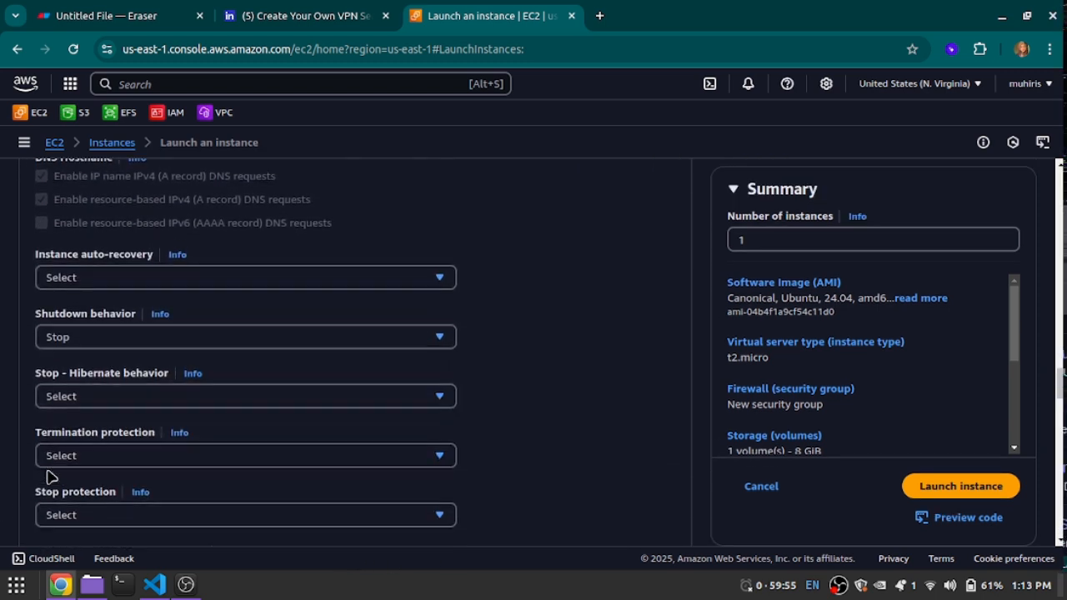
{"action": "scroll", "coordinate": [47, 476], "scroll_direction": "down", "scroll_amount": 7}
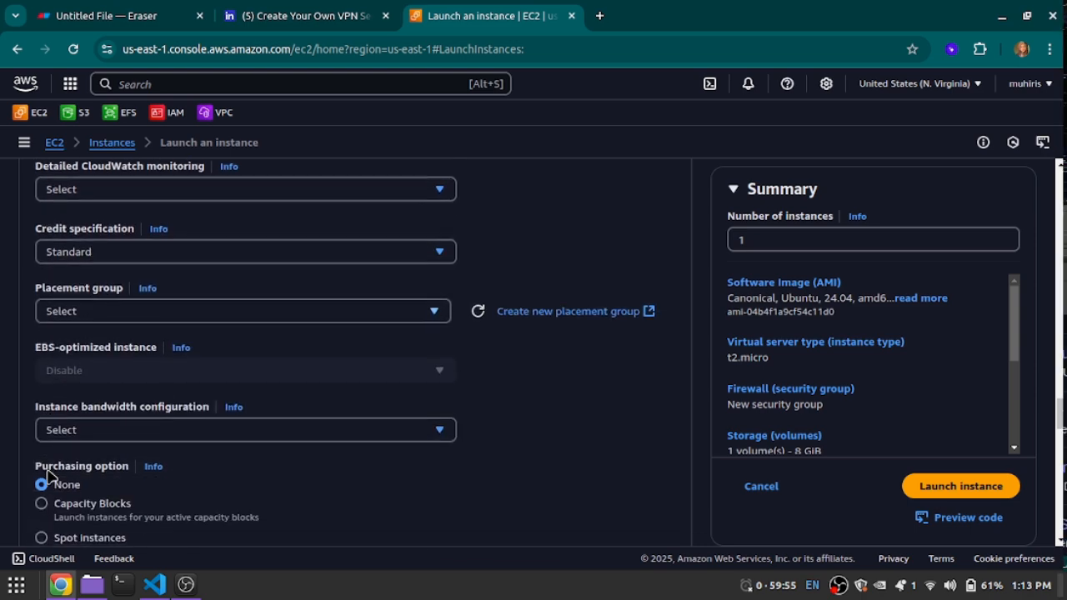
{"action": "scroll", "coordinate": [47, 477], "scroll_direction": "down", "scroll_amount": 6}
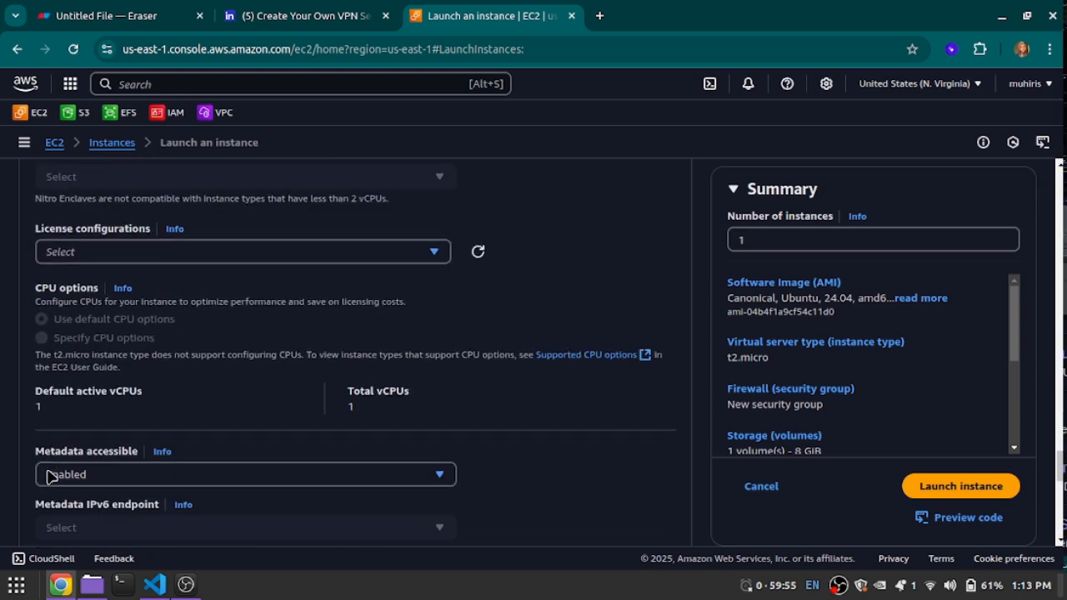
{"action": "scroll", "coordinate": [48, 475], "scroll_direction": "down", "scroll_amount": 5}
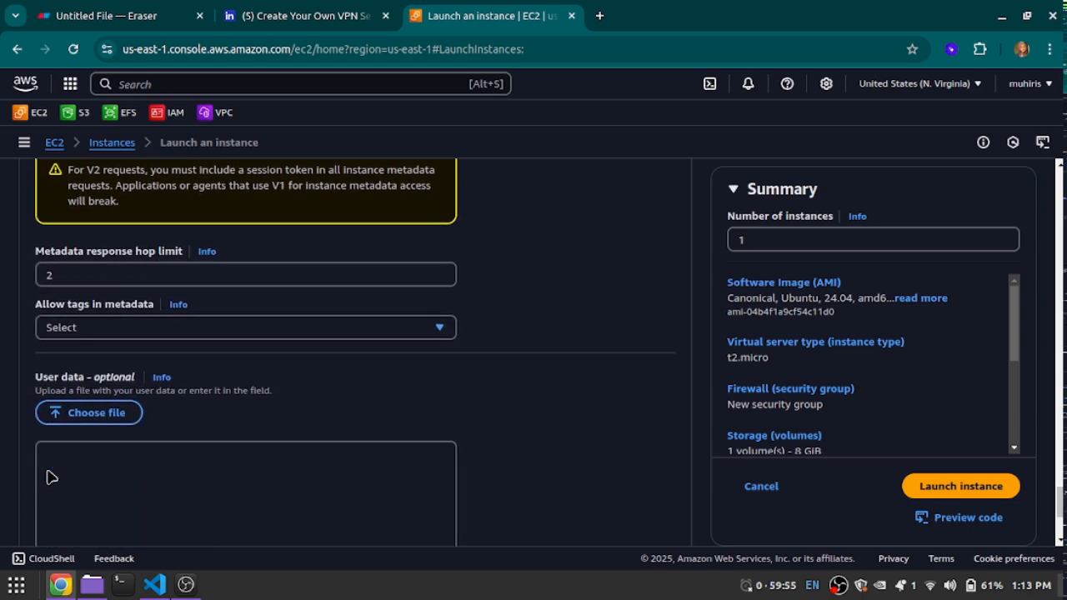
{"action": "left_click", "coordinate": [933, 486]}
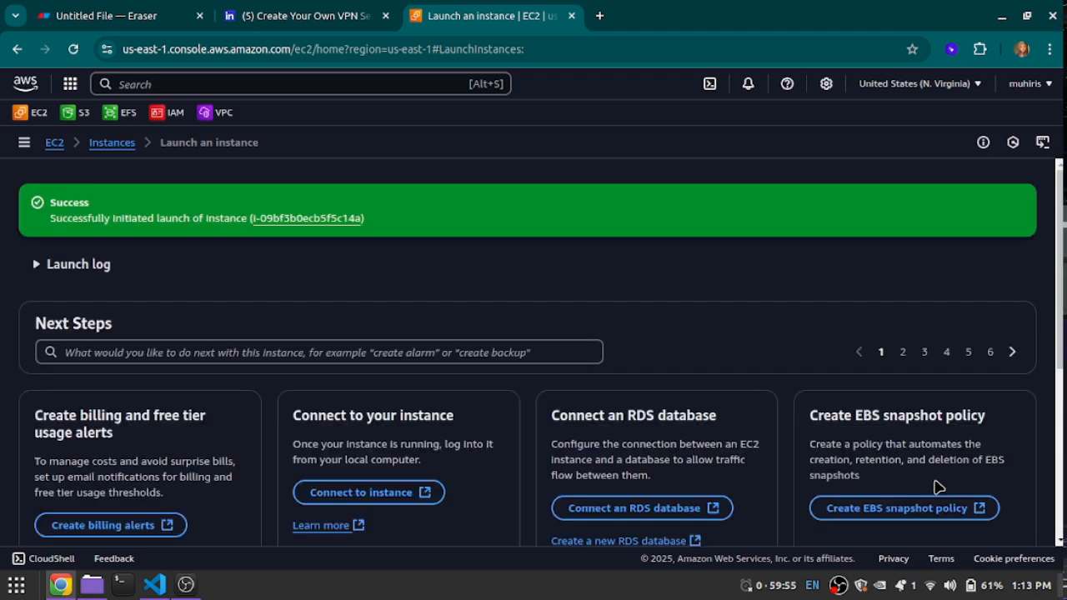
- Open the new VPN instance from the Success banner's instance ID link in a new tab
{"action": "left_click", "coordinate": [280, 218]}
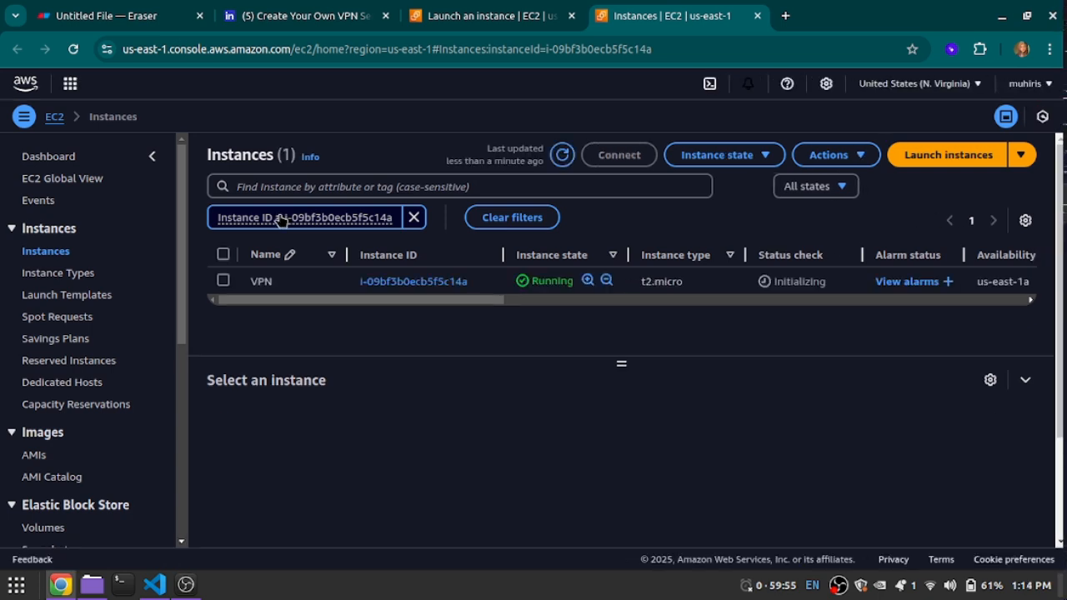
- Select the VPN instance and review its Details, including public IPv4 44.202.25.167 and Elastic IP addresses
{"action": "key", "text": "alt+Tab"}
{"action": "key", "text": "alt+Tab"}
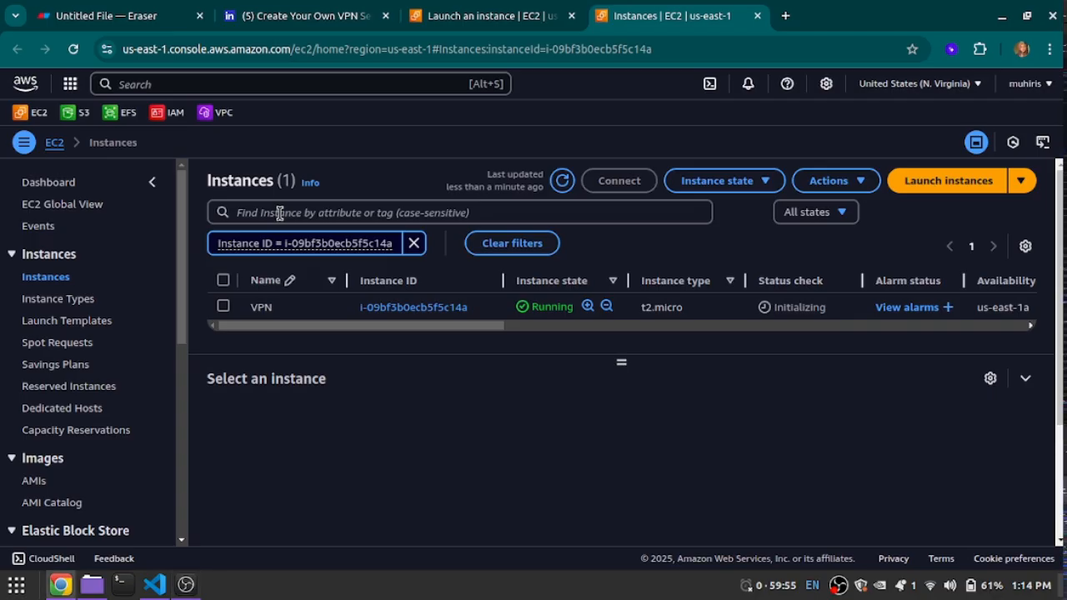
{"action": "left_click", "coordinate": [223, 307]}
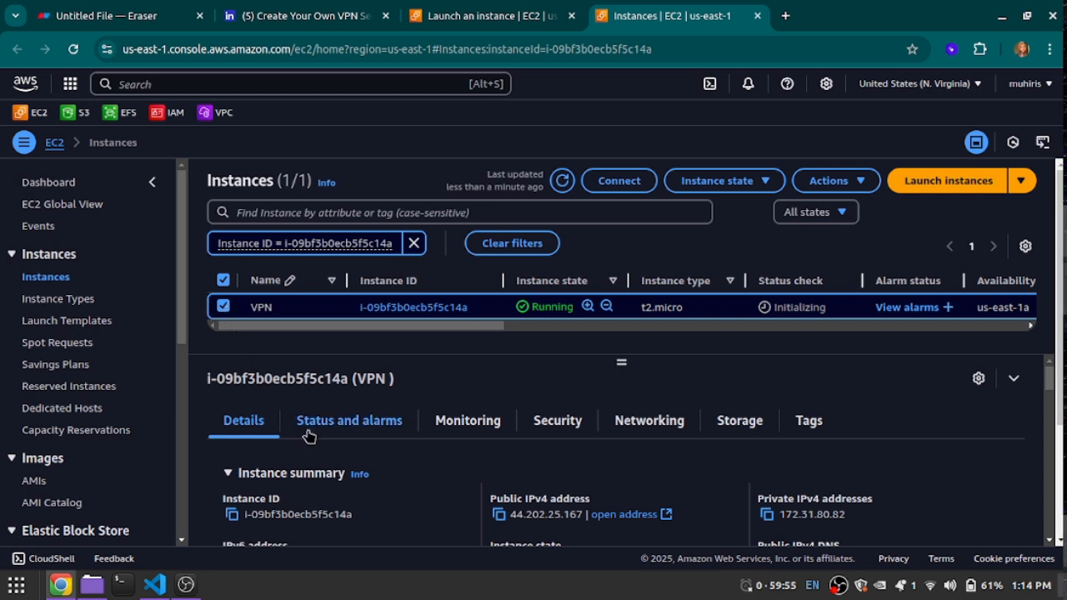
{"action": "scroll", "coordinate": [354, 483], "scroll_direction": "down", "scroll_amount": 3}
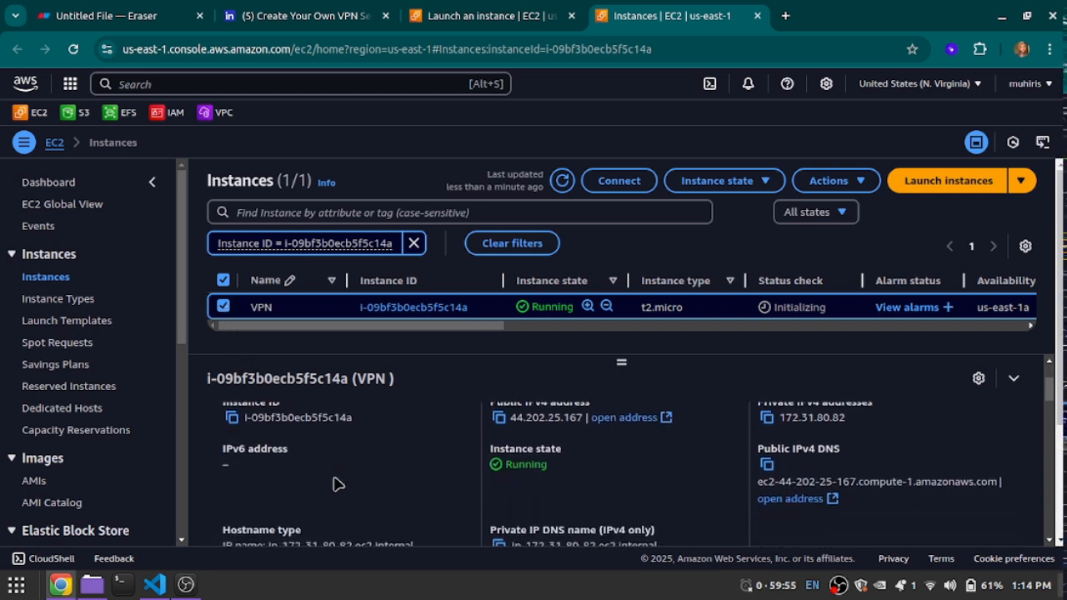
{"action": "scroll", "coordinate": [353, 505], "scroll_direction": "up", "scroll_amount": 3}
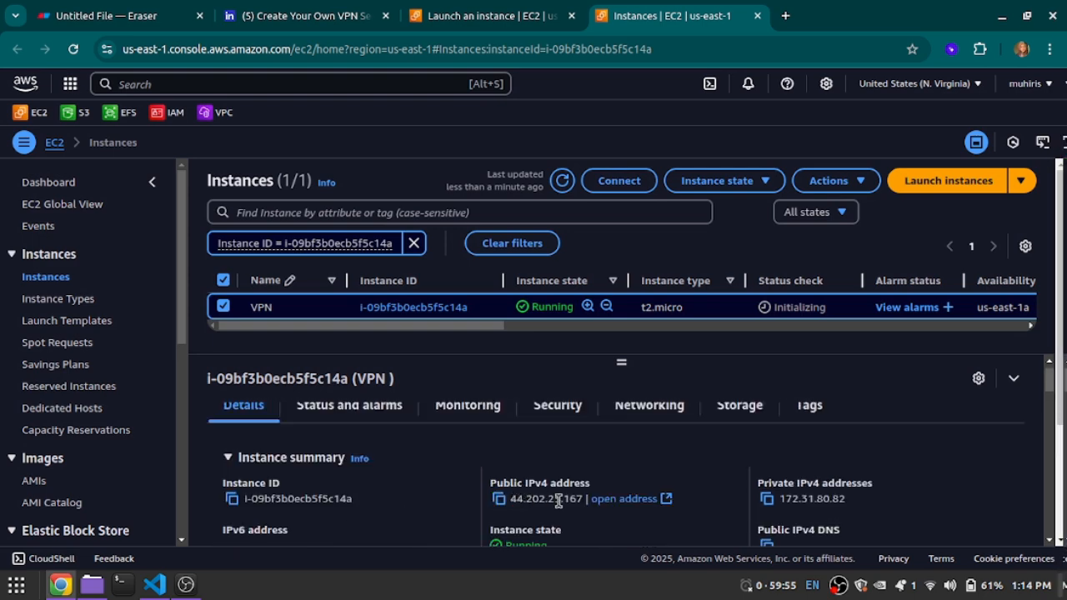
{"action": "scroll", "coordinate": [783, 494], "scroll_direction": "down", "scroll_amount": 4}
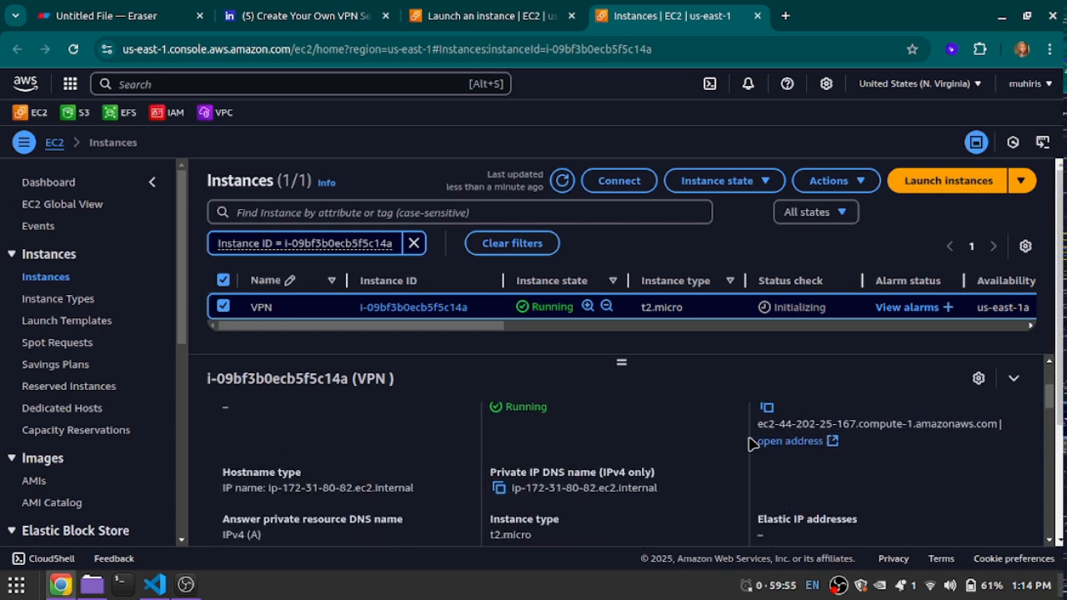
{"action": "scroll", "coordinate": [628, 493], "scroll_direction": "down", "scroll_amount": 3}
{"action": "scroll", "coordinate": [627, 493], "scroll_direction": "up", "scroll_amount": 2}
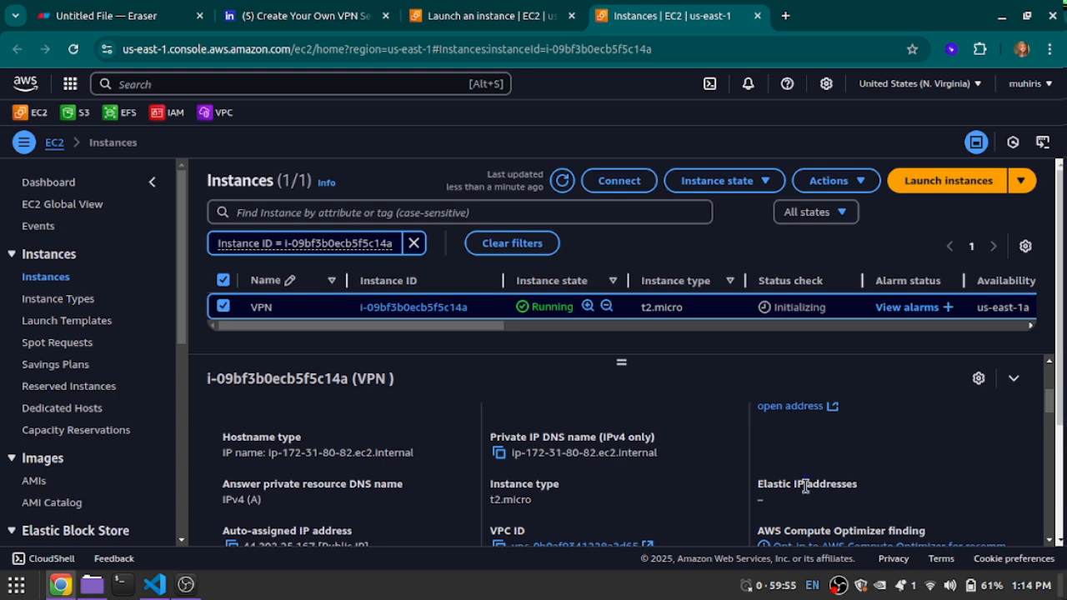
{"action": "triple_click", "coordinate": [805, 486]}
{"action": "triple_click", "coordinate": [805, 487]}
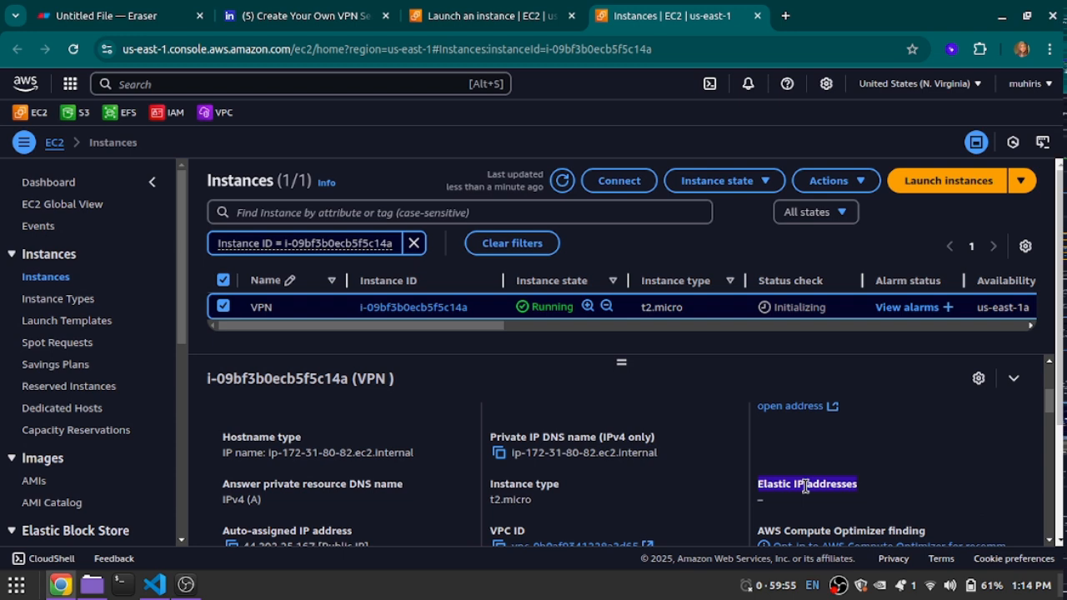
{"action": "scroll", "coordinate": [805, 487], "scroll_direction": "down", "scroll_amount": 1}
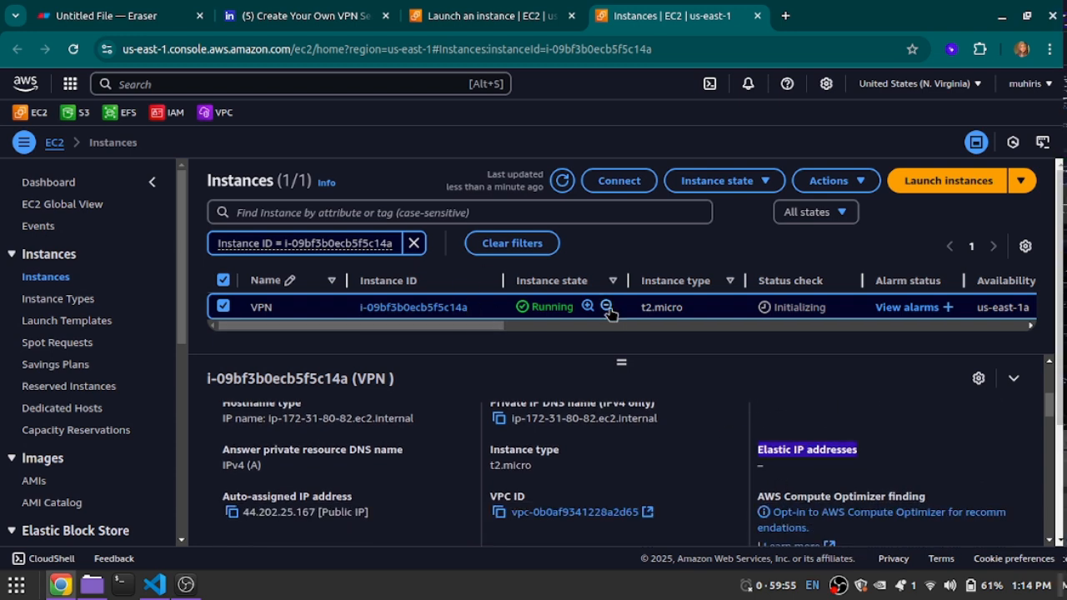
- Look over the Instance state options without changing anything, then bring up the Connect to instance page
{"action": "left_click", "coordinate": [693, 182]}
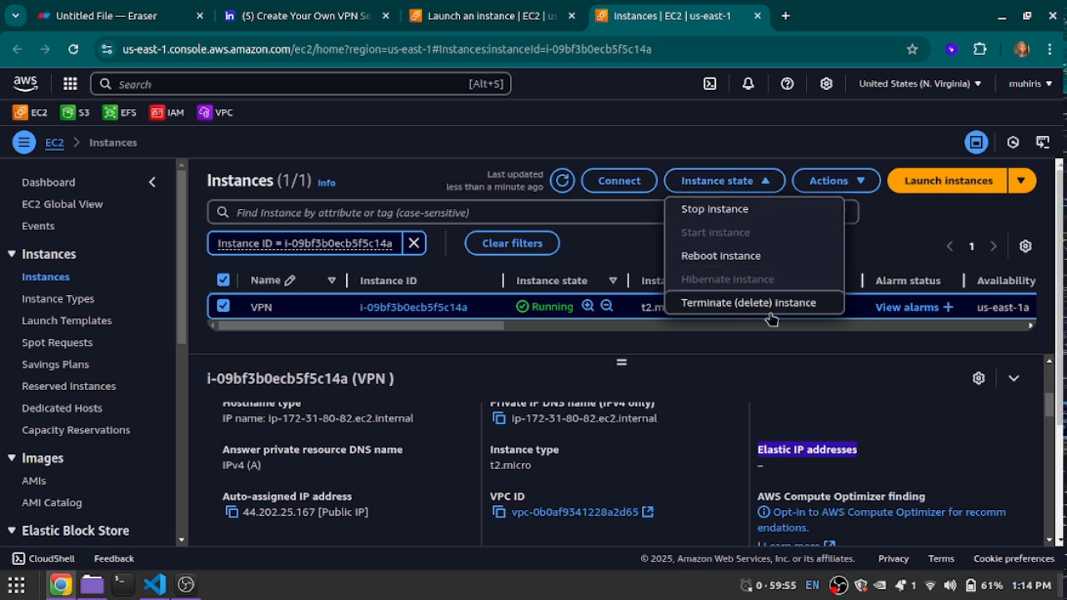
{"action": "left_click", "coordinate": [702, 171]}
{"action": "scroll", "coordinate": [705, 424], "scroll_direction": "up", "scroll_amount": 3}
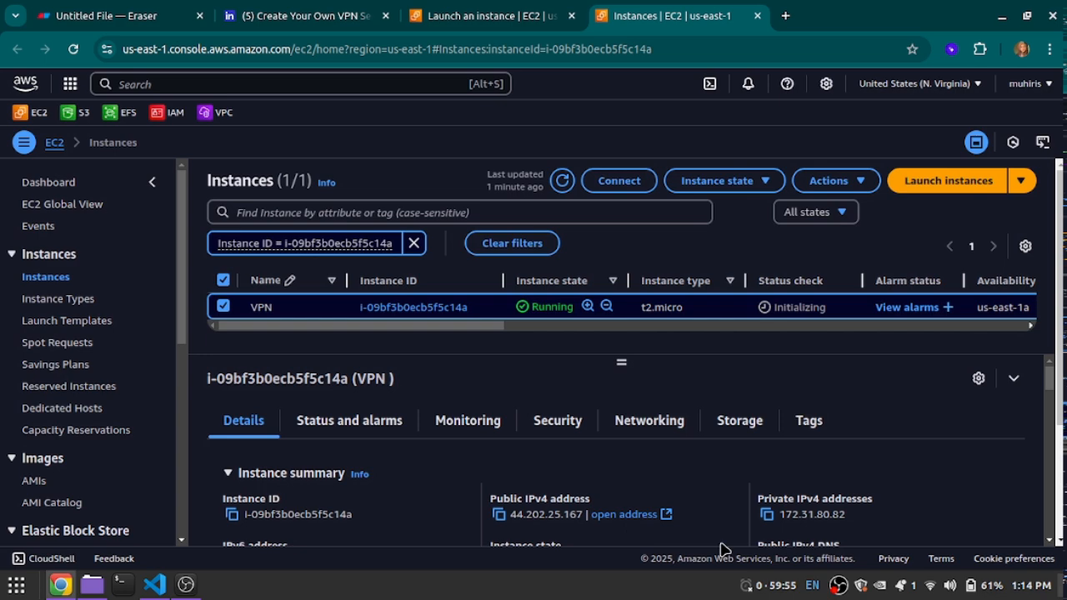
{"action": "scroll", "coordinate": [719, 546], "scroll_direction": "down", "scroll_amount": 3}
{"action": "scroll", "coordinate": [719, 546], "scroll_direction": "down", "scroll_amount": 5}
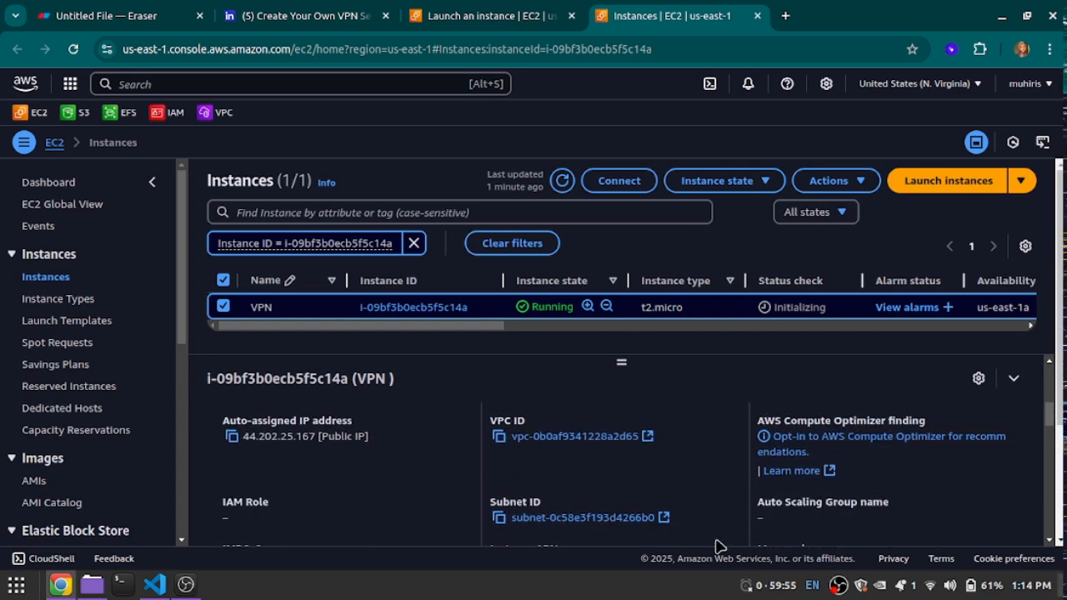
{"action": "scroll", "coordinate": [719, 546], "scroll_direction": "up", "scroll_amount": 8}
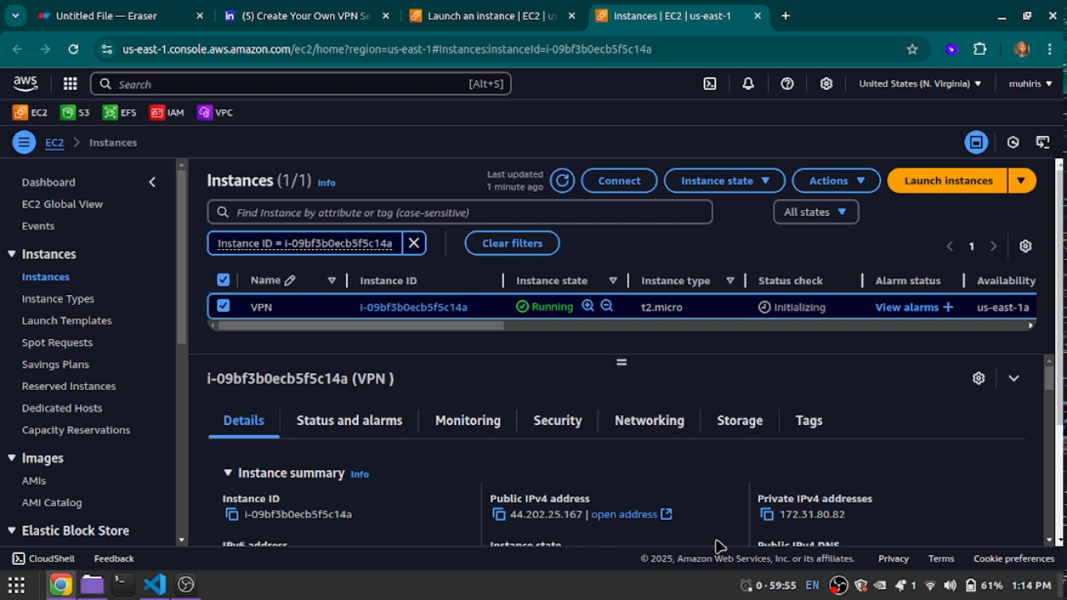
{"action": "left_click", "coordinate": [628, 183]}
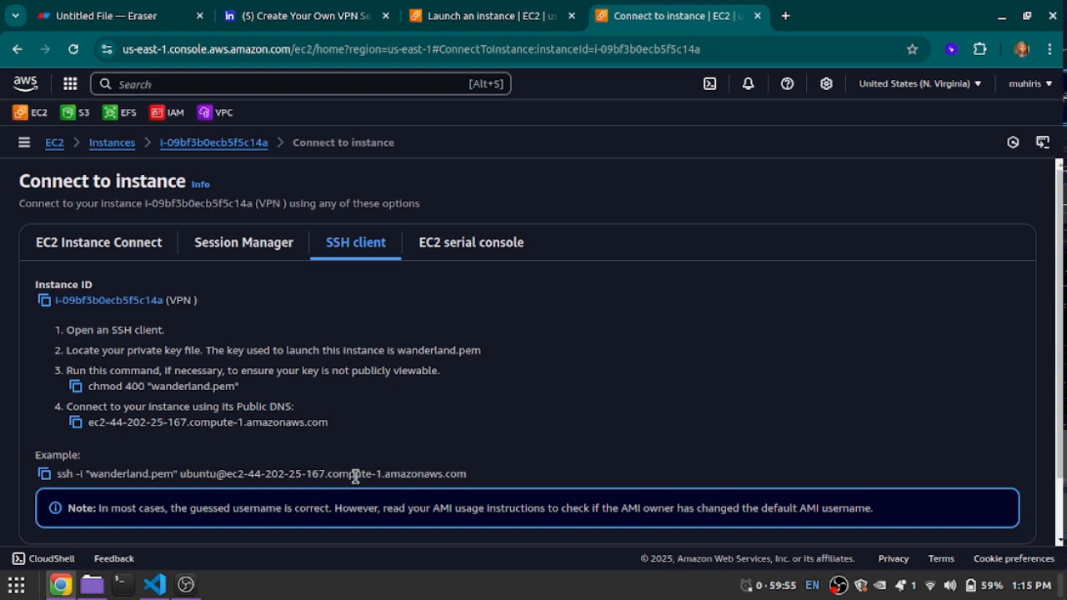
- Copy the example ssh command from the SSH client tab and open a new terminal
{"action": "left_click", "coordinate": [43, 474]}
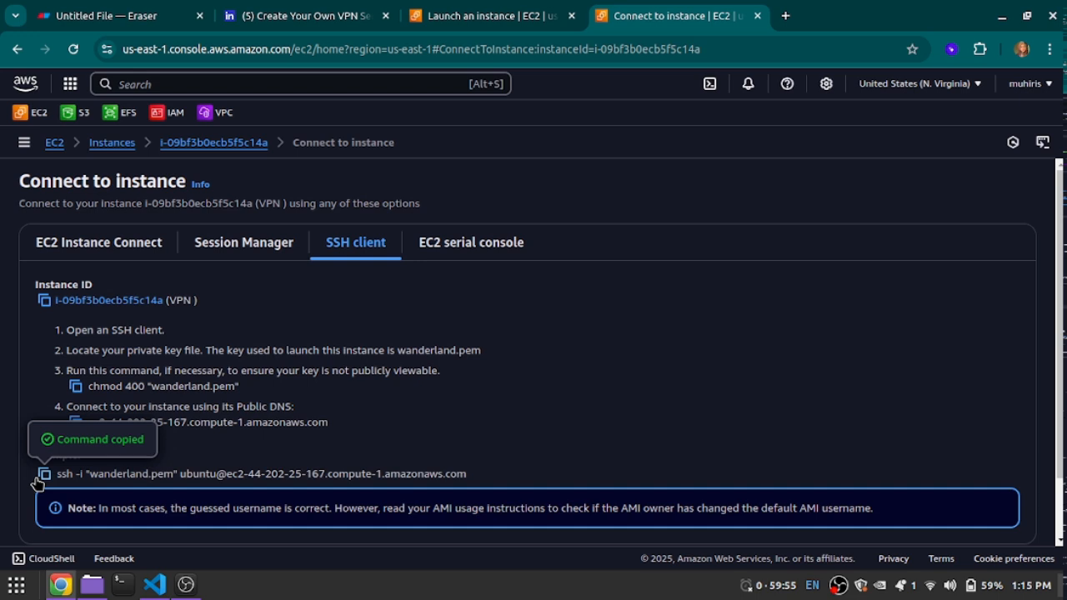
{"action": "key", "text": "ctrl+alt+t"}
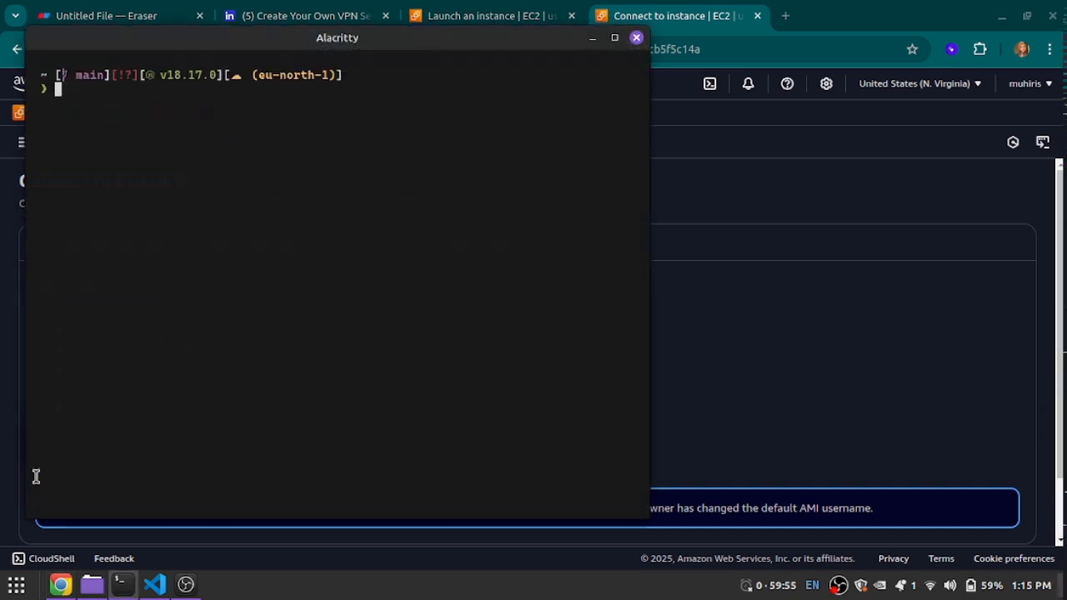
- Move into the Downloads folder and confirm wanderland.pem is there
{"action": "type", "text": "cd Dow"}
{"action": "key", "text": "Tab"}
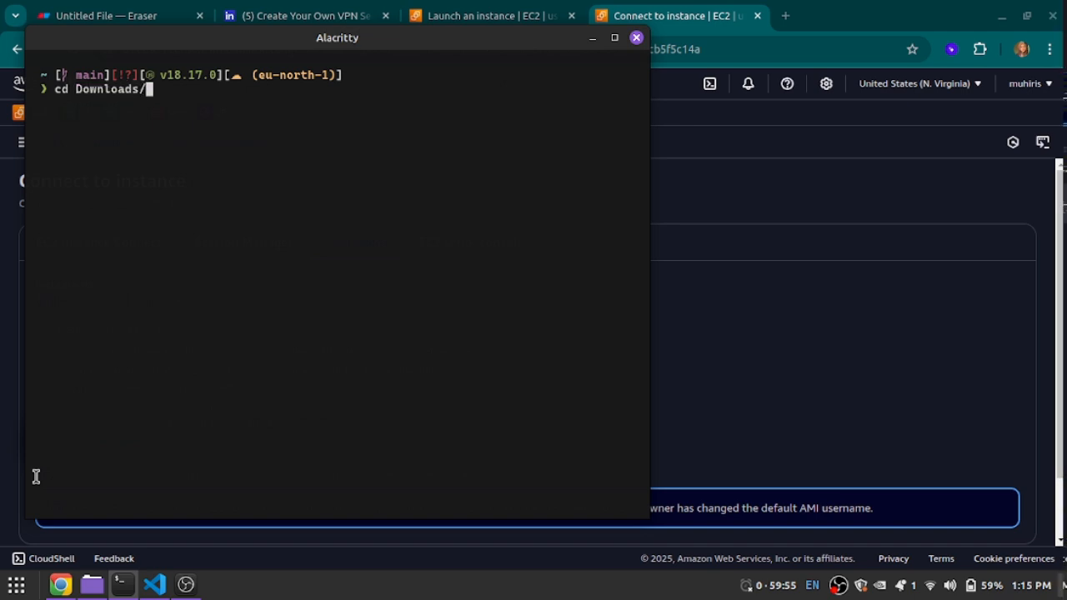
{"action": "key", "text": "Return"}
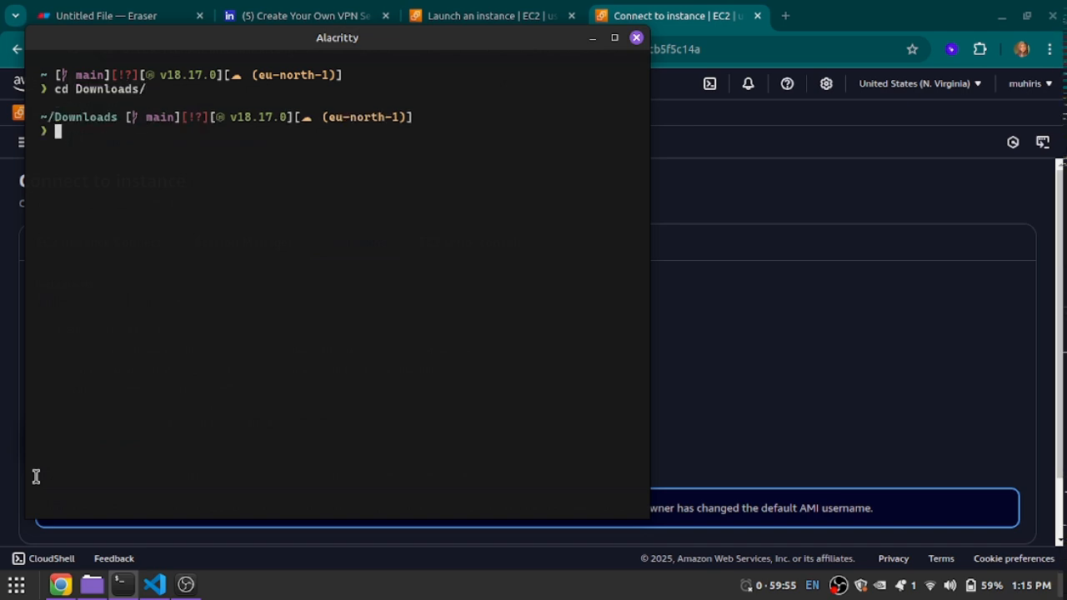
{"action": "type", "text": "ls wandr"}
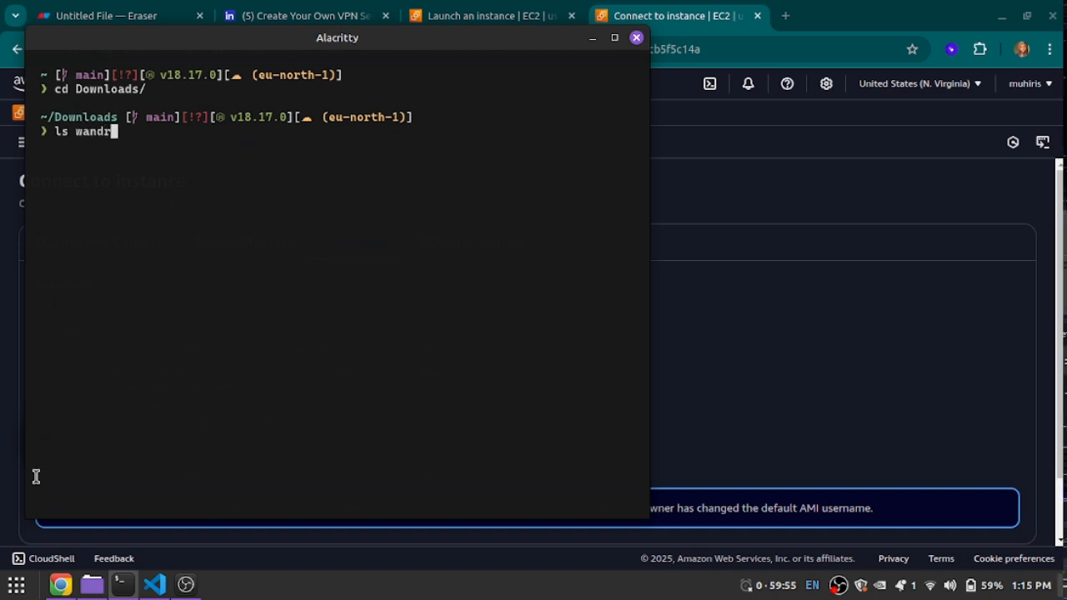
{"action": "key", "text": "BackSpace"}
{"action": "type", "text": "erland.pem"}
{"action": "key", "text": "Return"}
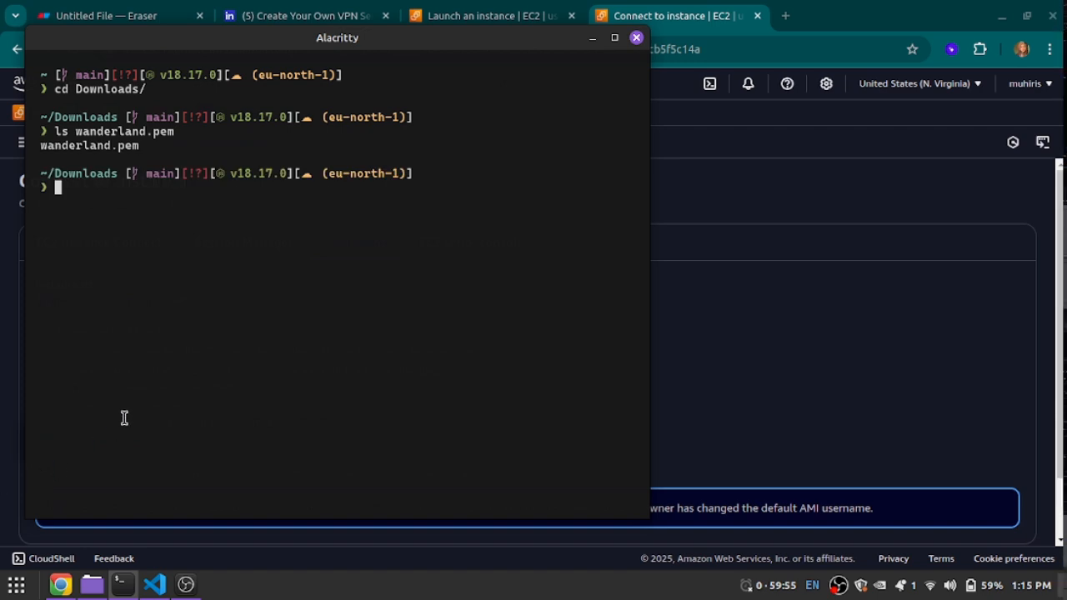
{"action": "type", "text": "la"}
{"action": "key", "text": "BackSpace"}
{"action": "key", "text": "BackSpace"}
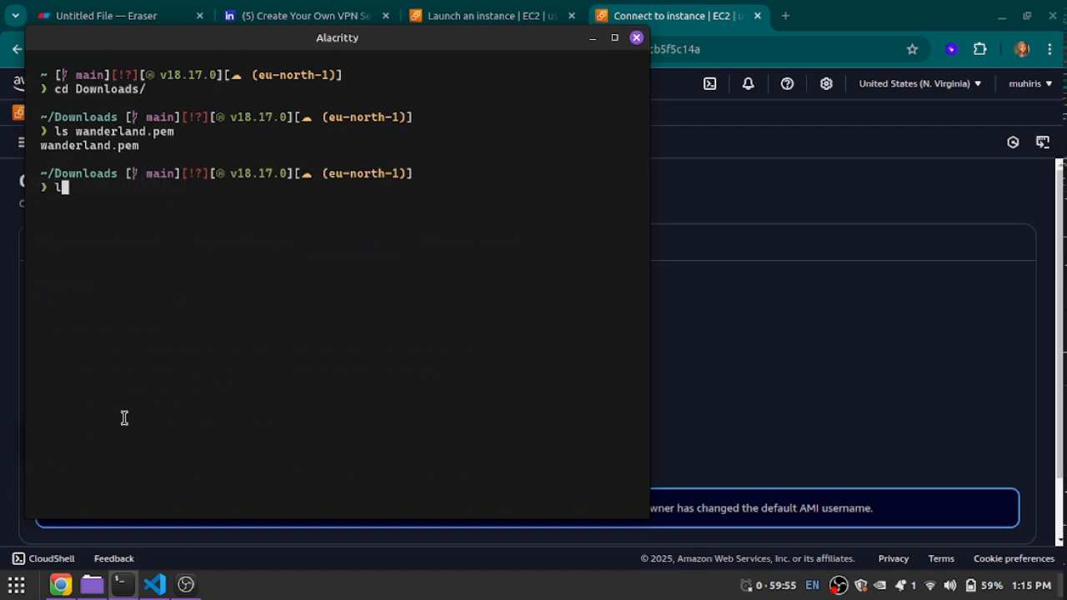
{"action": "type", "text": "ls wrwe"}
{"action": "key", "text": "Return"}
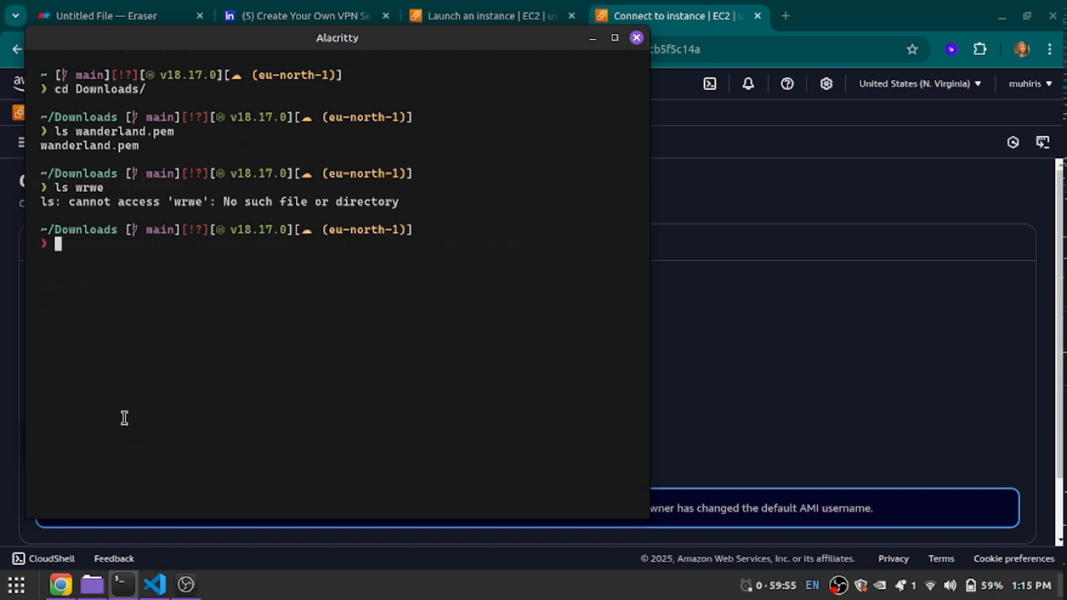
- SSH into the instance as ubuntu with the pasted command, accept the fingerprint, and clear the screen
{"action": "key", "text": "ctrl+shift+v"}
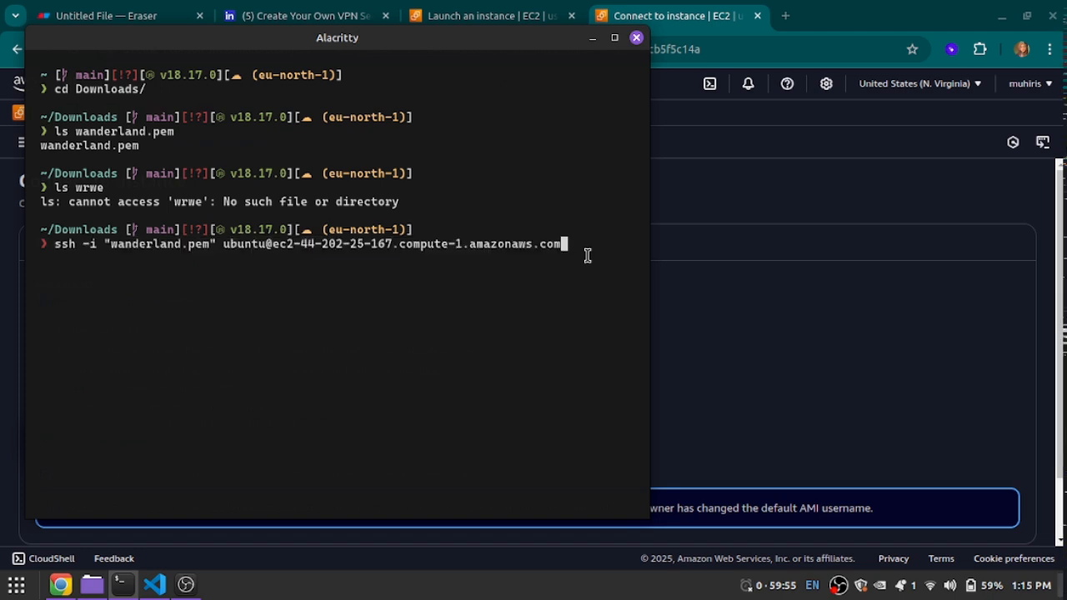
{"action": "key", "text": "Return"}
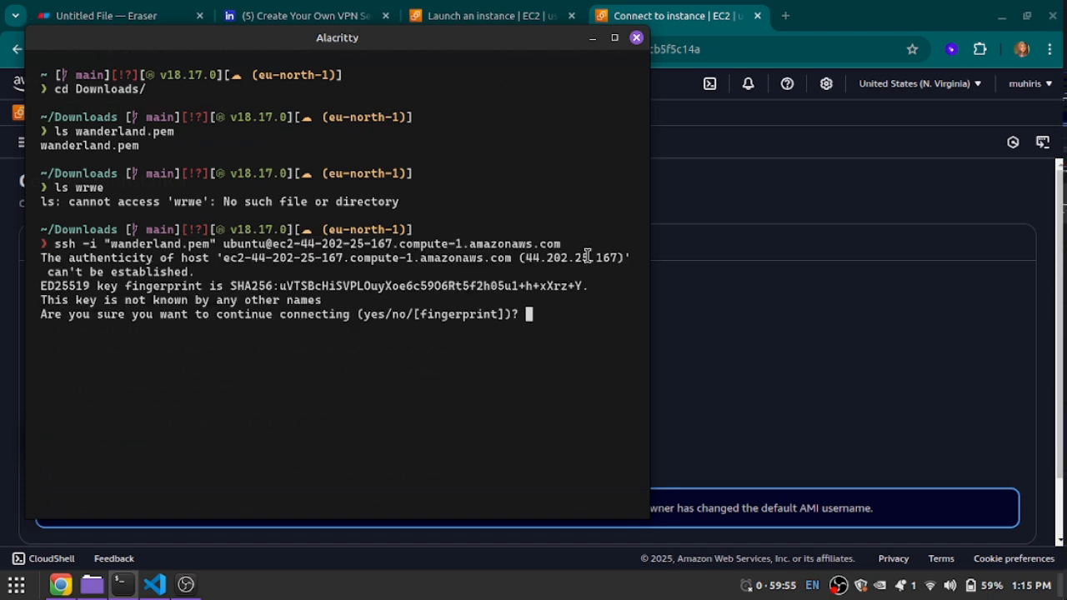
{"action": "type", "text": "yes"}
{"action": "key", "text": "Return"}
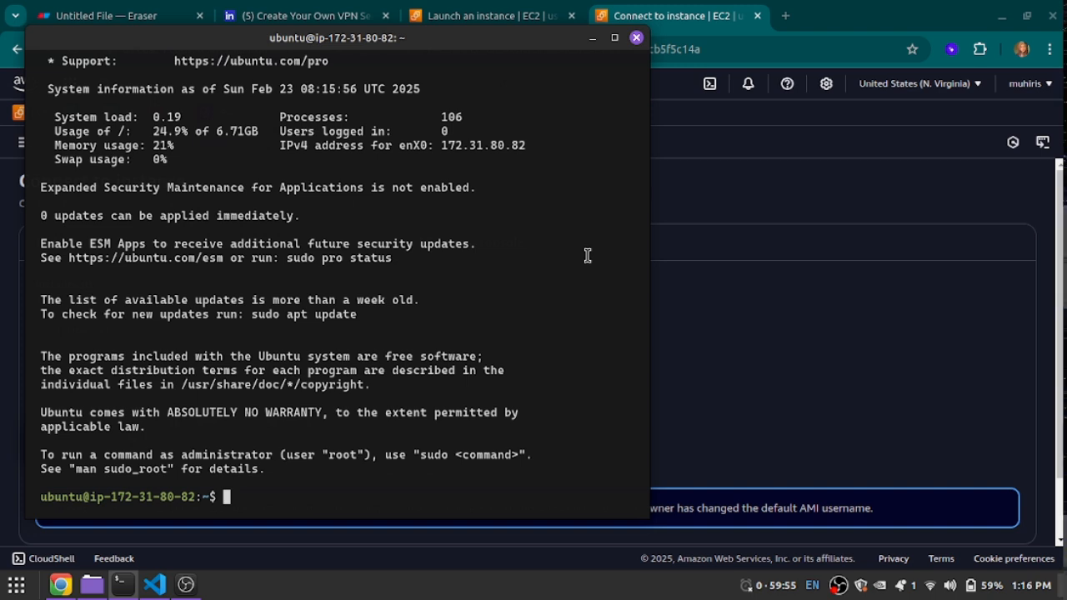
{"action": "left_click_drag", "start_coordinate": [196, 497], "coordinate": [44, 496]}
{"action": "left_click", "coordinate": [248, 497]}
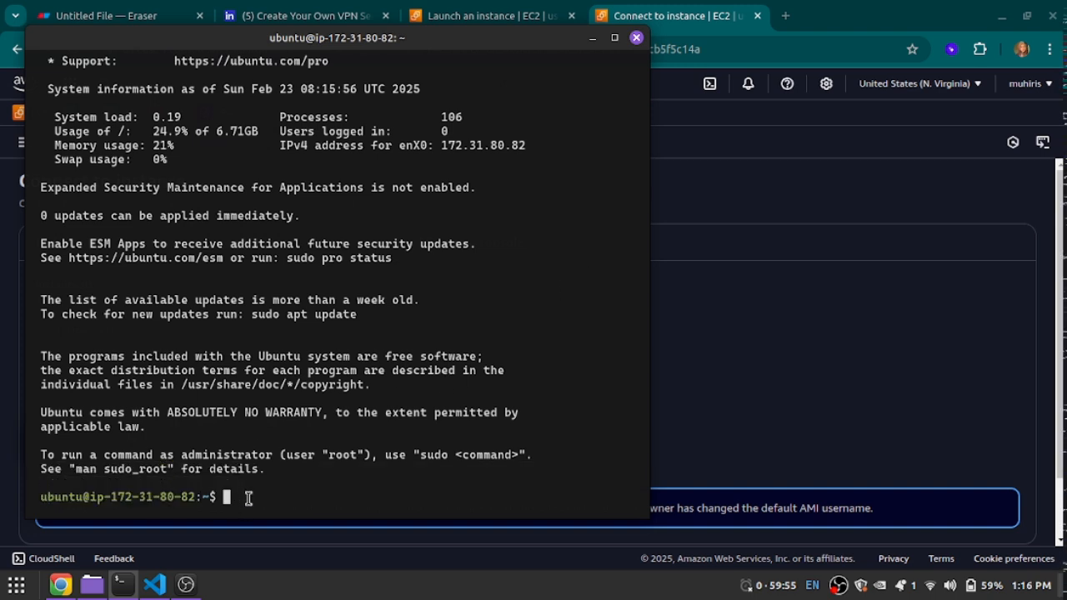
{"action": "type", "text": "clear"}
{"action": "key", "text": "Return"}
{"action": "key", "text": "alt+Tab"}
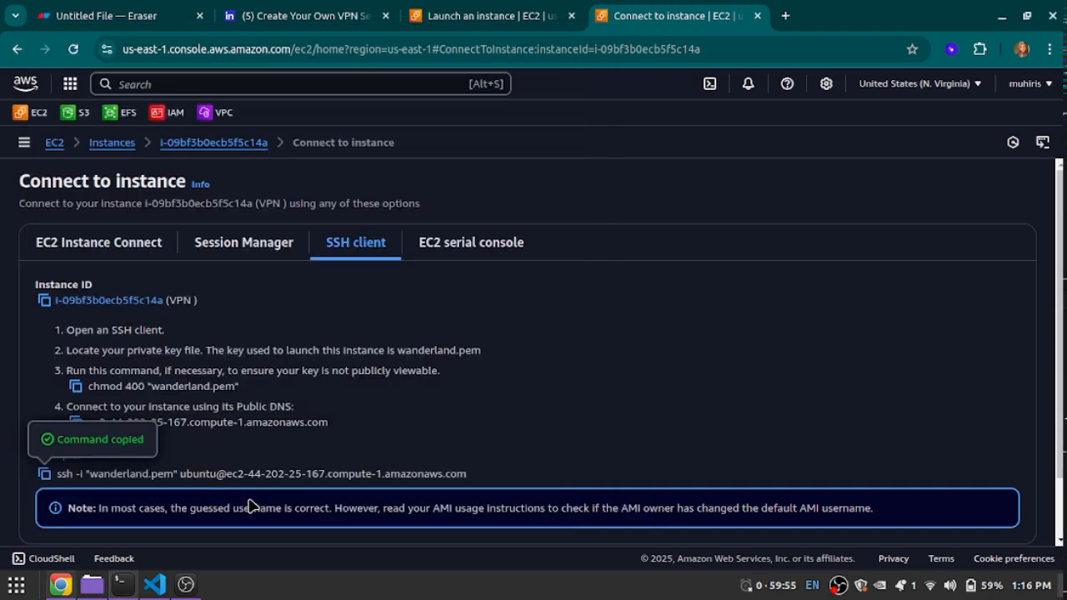
- Scroll the LinkedIn VPN guide to Step 3: Install VPN Software and copy 'sudo apt update'
{"action": "left_click", "coordinate": [287, 13]}
{"action": "scroll", "coordinate": [310, 221], "scroll_direction": "up", "scroll_amount": 5}
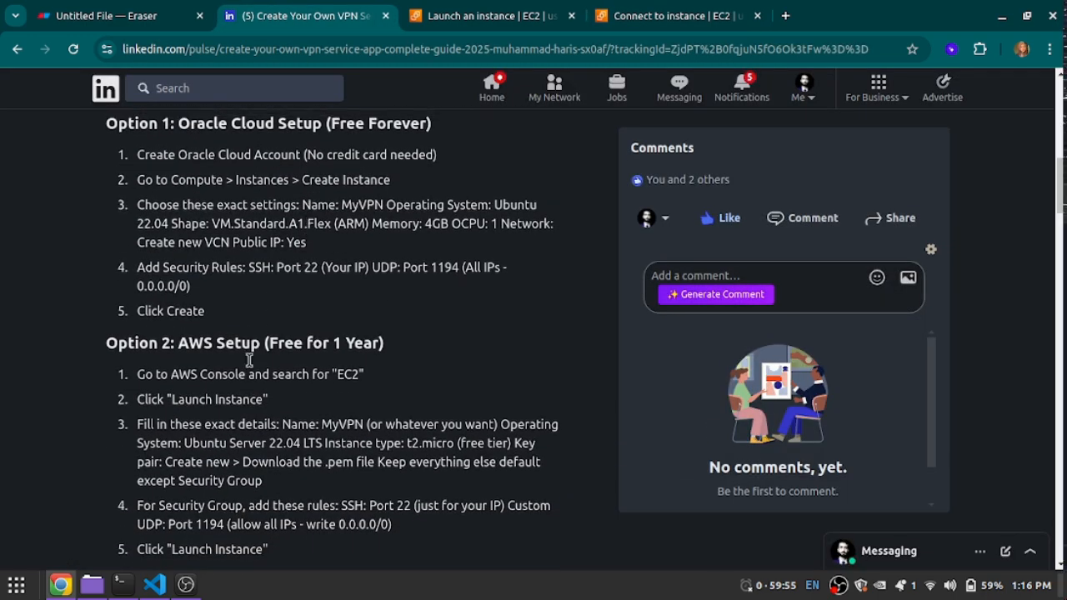
{"action": "scroll", "coordinate": [250, 439], "scroll_direction": "down", "scroll_amount": 3}
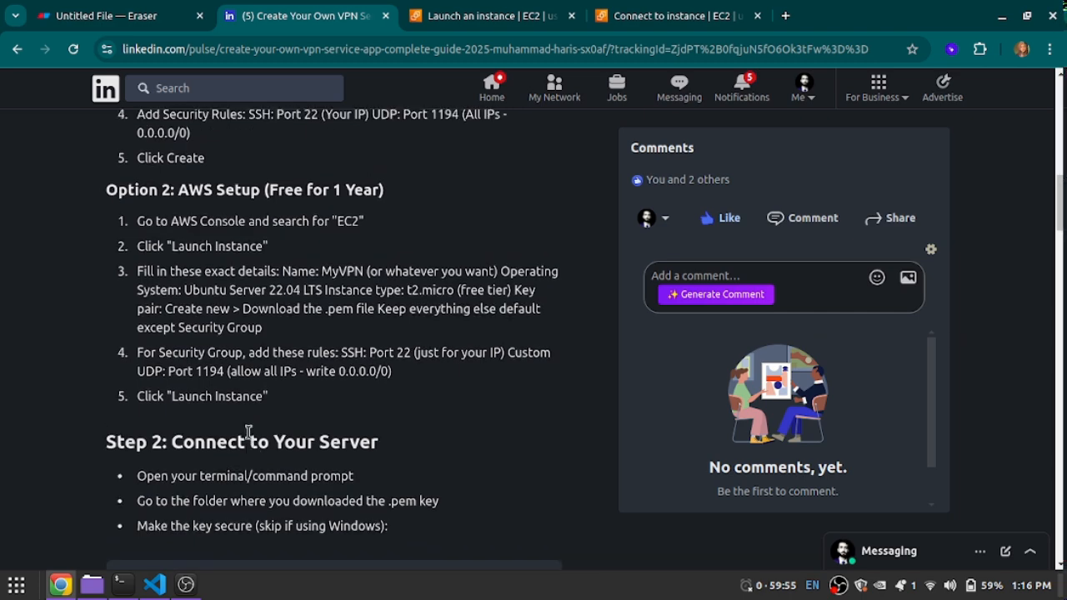
{"action": "scroll", "coordinate": [248, 438], "scroll_direction": "down", "scroll_amount": 2}
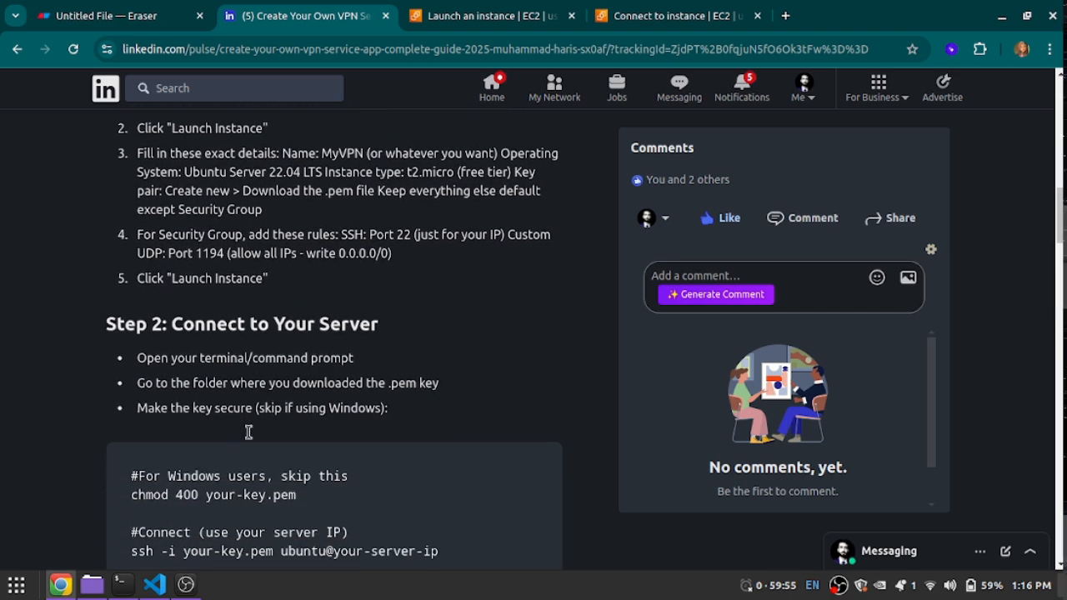
{"action": "scroll", "coordinate": [228, 380], "scroll_direction": "down", "scroll_amount": 2}
{"action": "scroll", "coordinate": [210, 369], "scroll_direction": "down", "scroll_amount": 1}
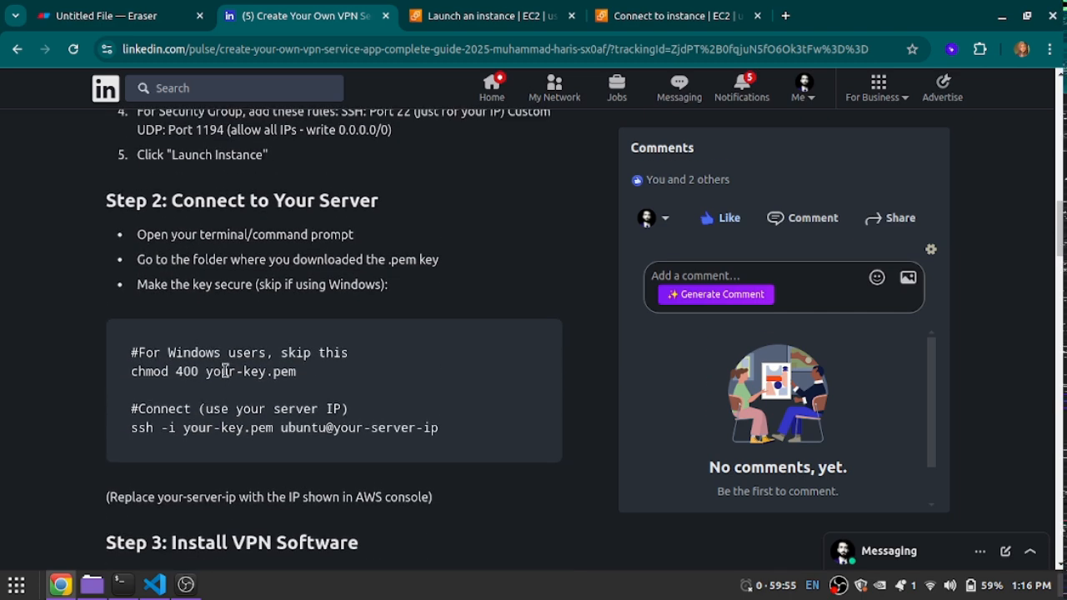
{"action": "scroll", "coordinate": [271, 448], "scroll_direction": "down", "scroll_amount": 1}
{"action": "scroll", "coordinate": [275, 448], "scroll_direction": "down", "scroll_amount": 4}
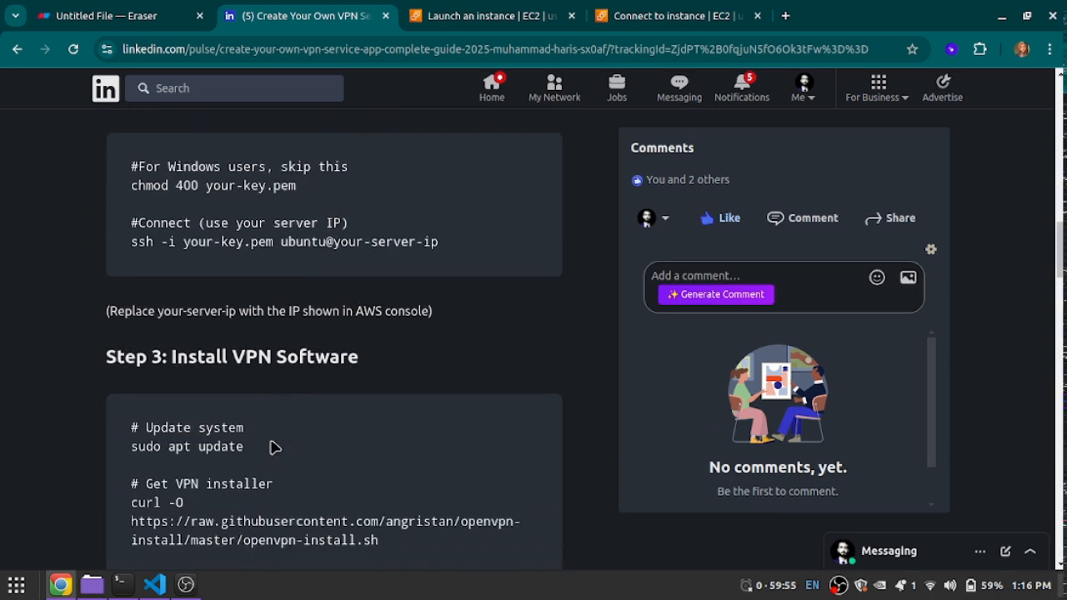
{"action": "scroll", "coordinate": [266, 299], "scroll_direction": "up", "scroll_amount": 4}
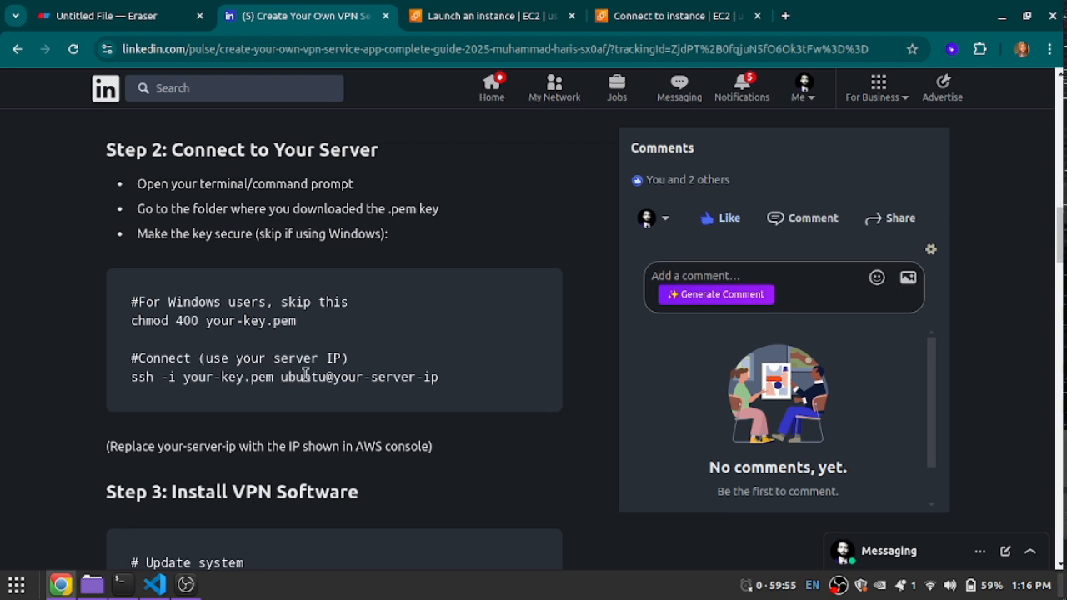
{"action": "scroll", "coordinate": [422, 392], "scroll_direction": "down", "scroll_amount": 4}
{"action": "scroll", "coordinate": [422, 392], "scroll_direction": "down", "scroll_amount": 2}
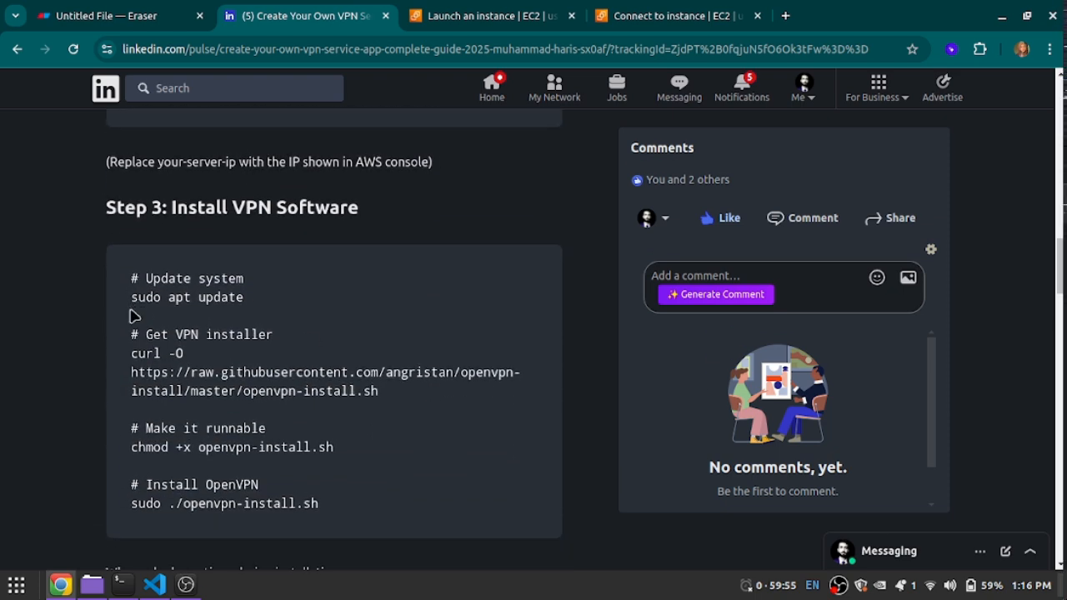
{"action": "left_click_drag", "start_coordinate": [119, 298], "coordinate": [261, 313]}
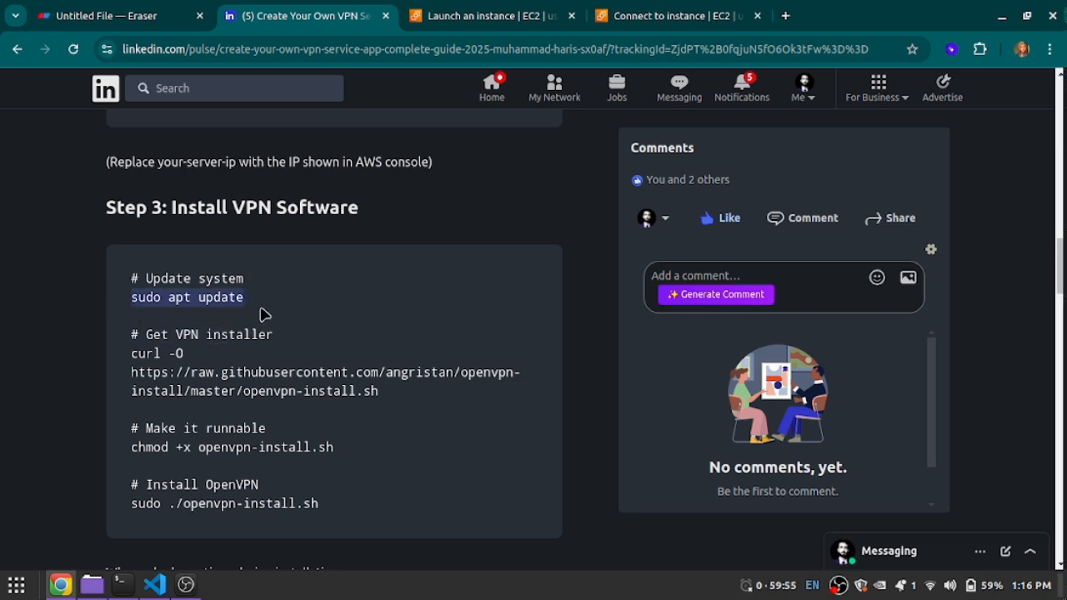
{"action": "key", "text": "alt+Tab"}
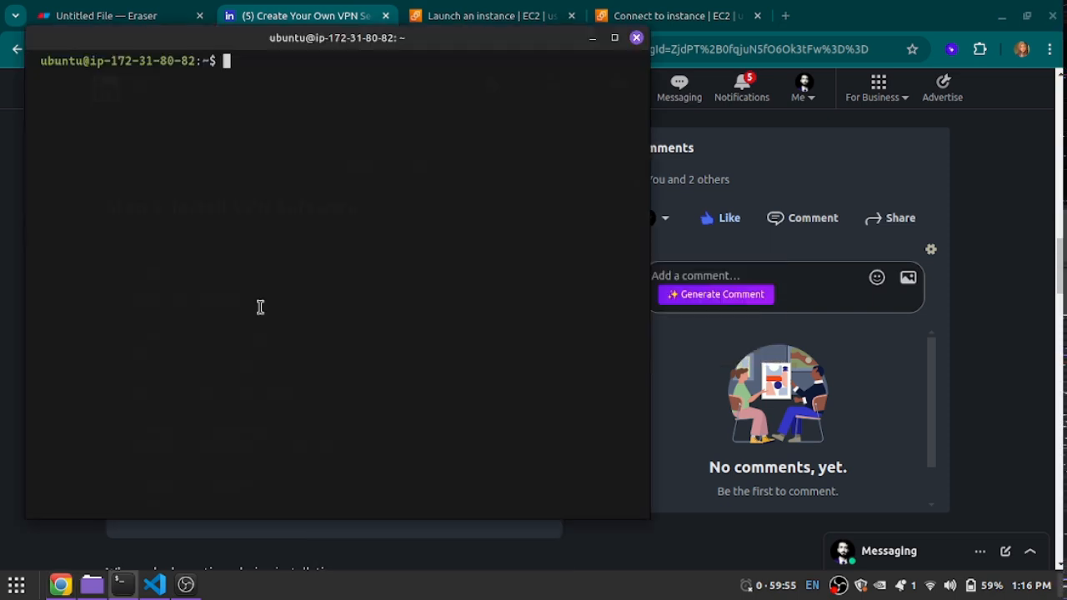
- Run sudo apt update on the server, fetching 32.3 MB with 105 packages upgradable
{"action": "key", "text": "ctrl+shift+v"}
{"action": "key", "text": "Return"}
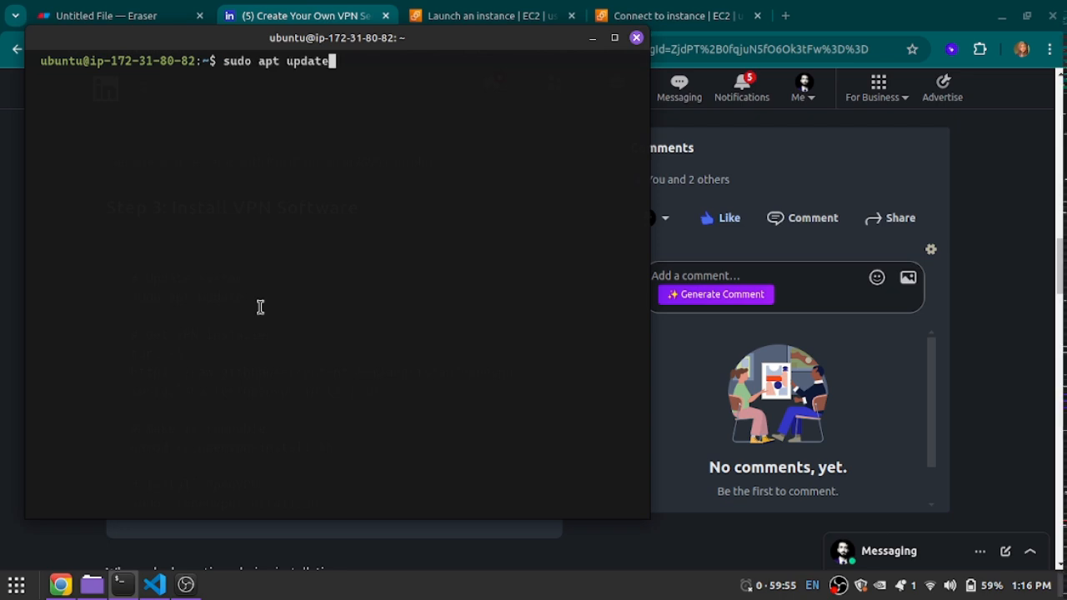
{"action": "key", "text": "Return"}
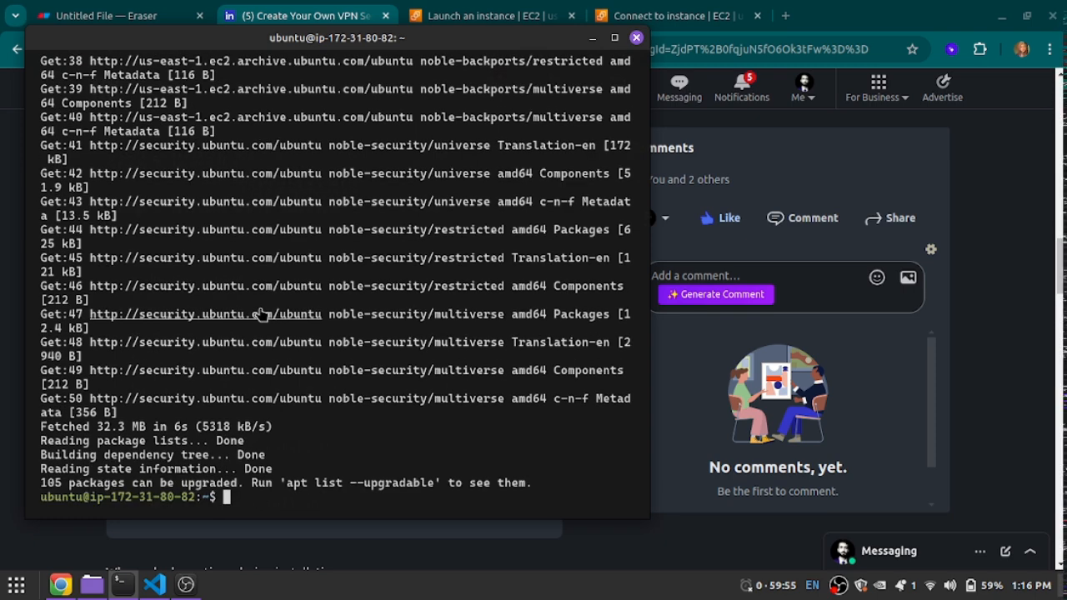
{"action": "key", "text": "alt+Tab"}
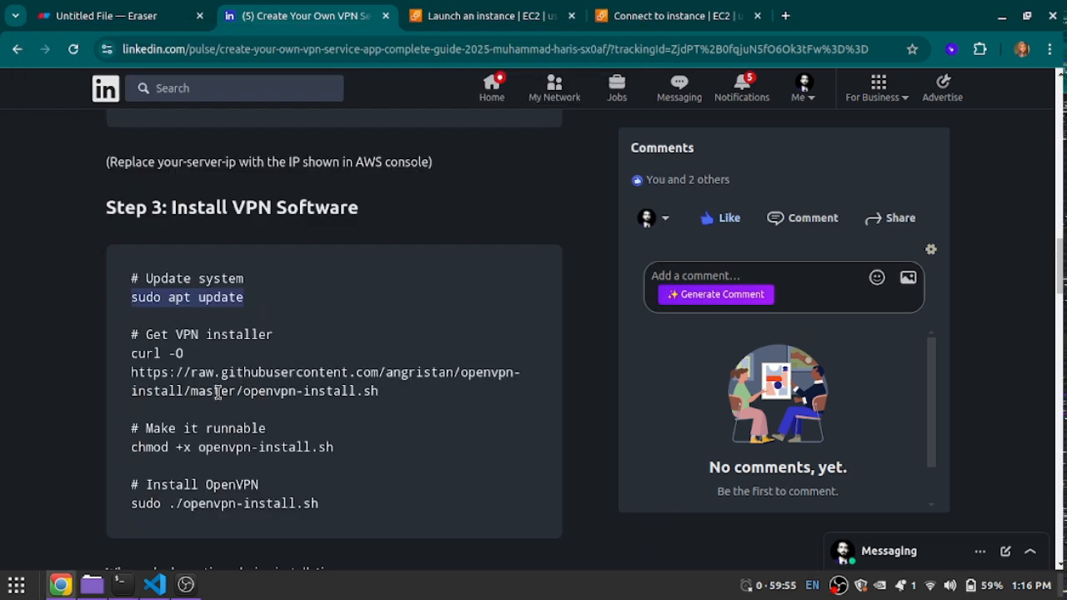
- Download openvpn-install.sh with the guide's curl -O command and confirm it with ls
{"action": "left_click_drag", "start_coordinate": [125, 361], "coordinate": [376, 394]}
{"action": "key", "text": "ctrl+c"}
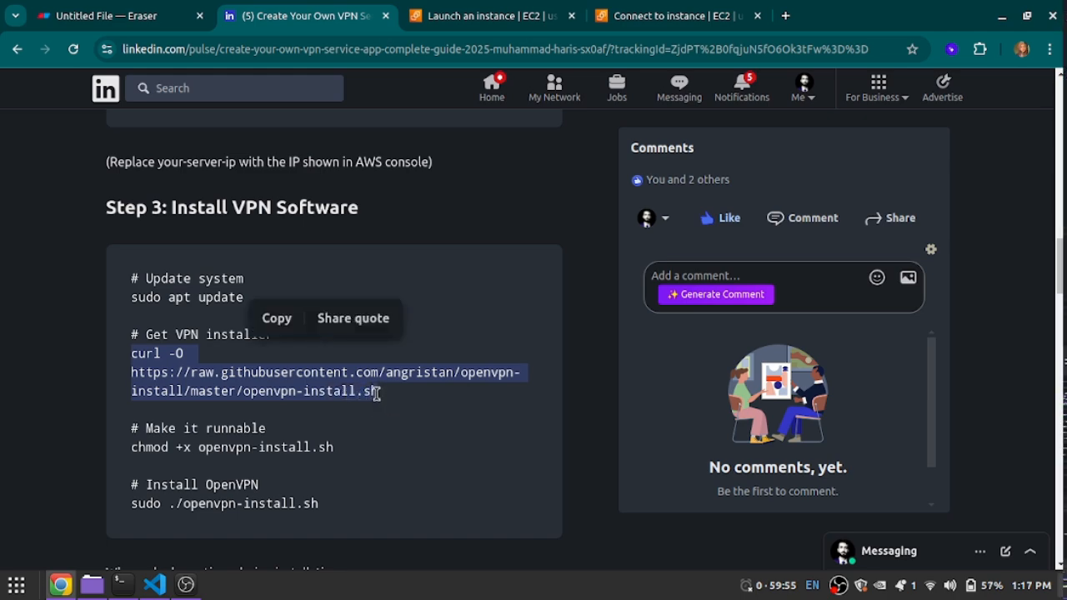
{"action": "key", "text": "alt+Tab"}
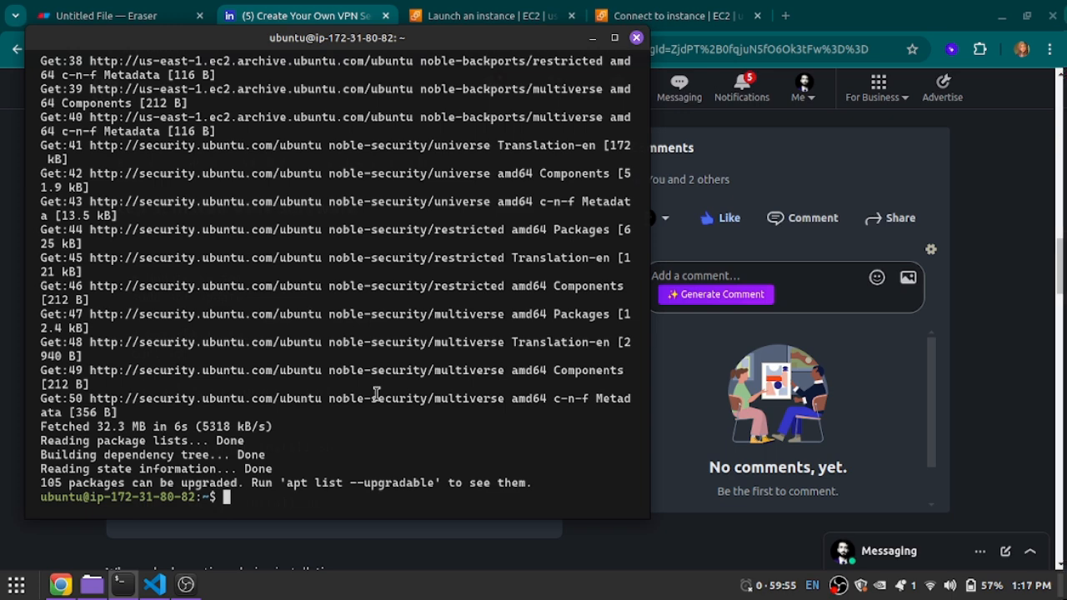
{"action": "key", "text": "ctrl+shift+v"}
{"action": "key", "text": "Right"}
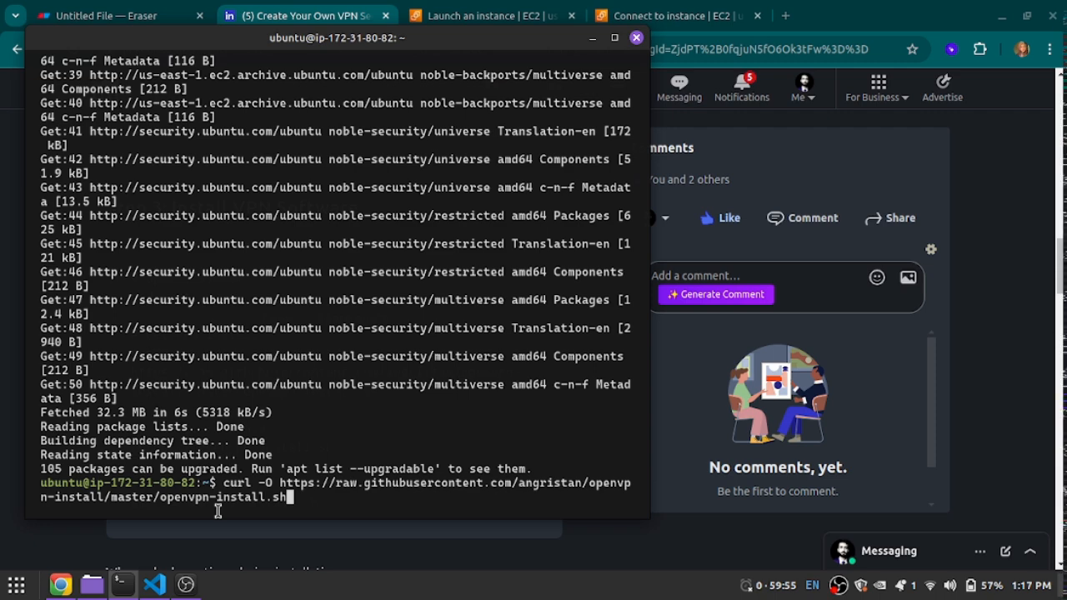
{"action": "key", "text": "Return"}
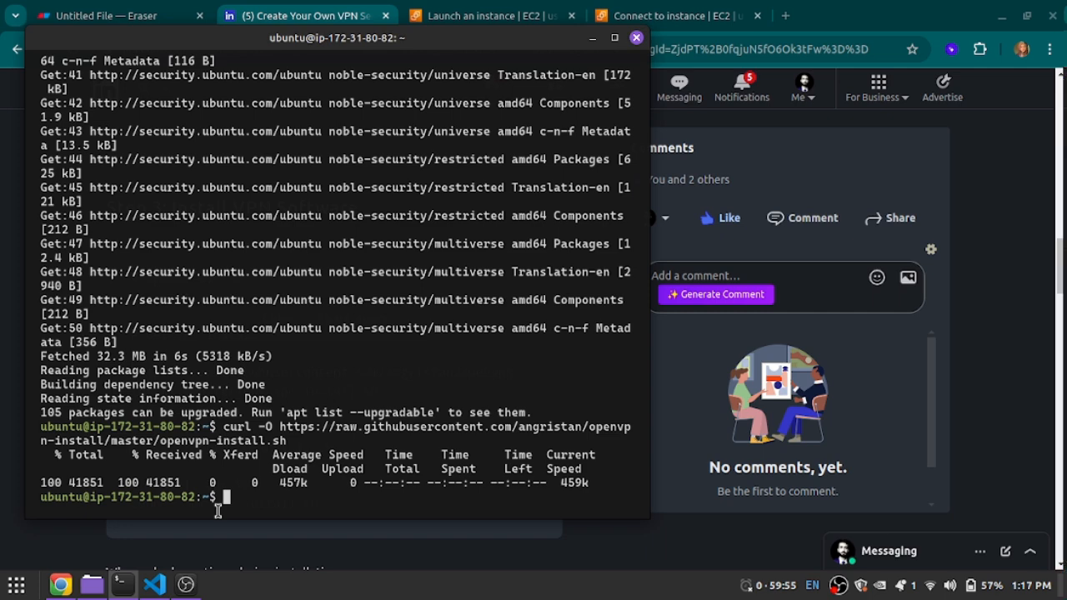
{"action": "type", "text": "ls"}
{"action": "key", "text": "Return"}
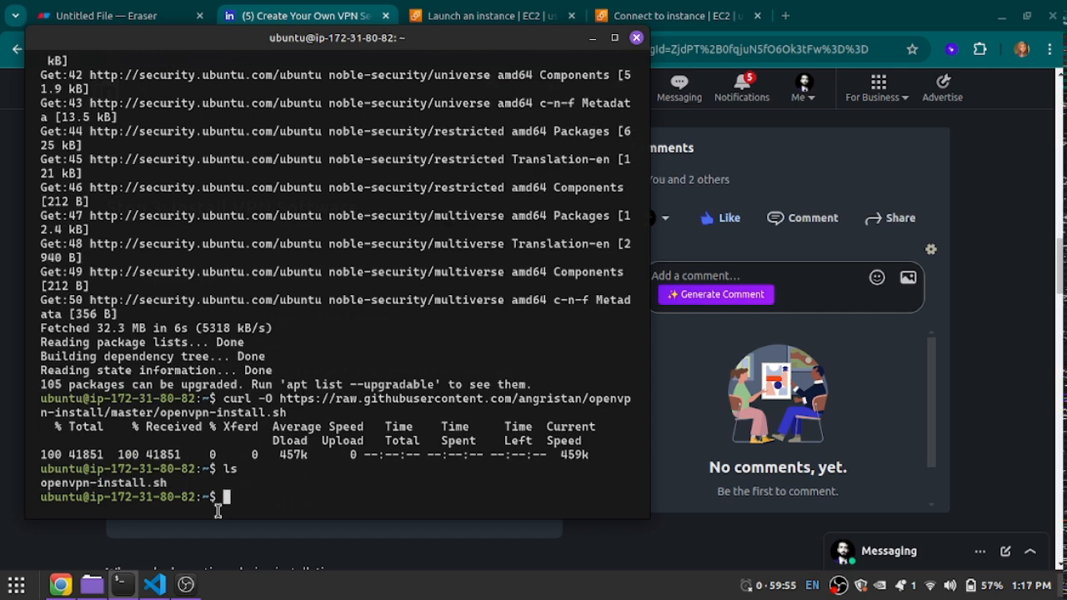
{"action": "double_click", "coordinate": [104, 496]}
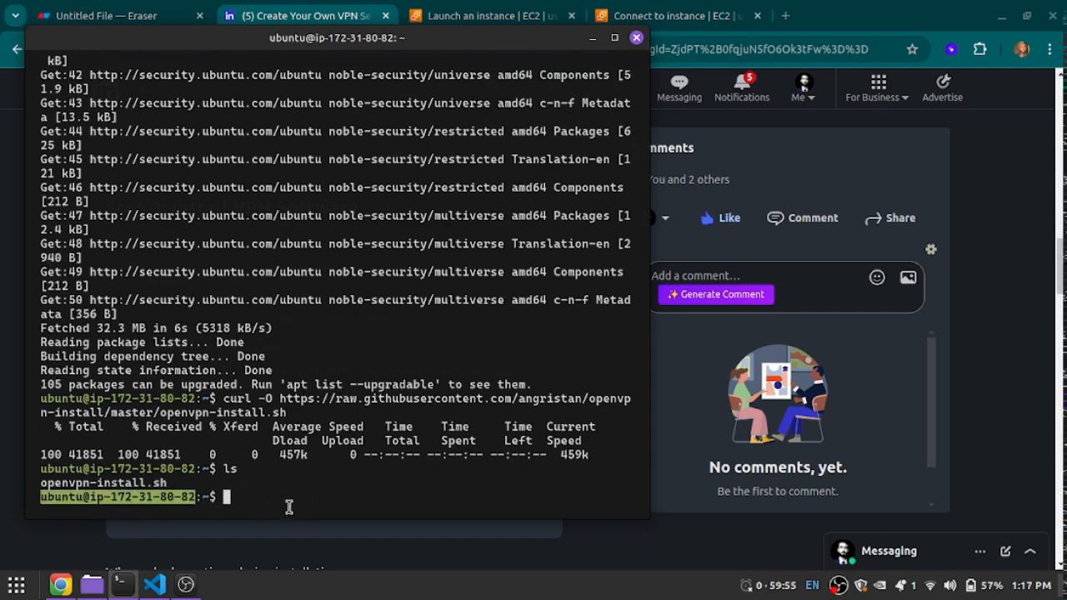
{"action": "key", "text": "alt+Tab"}
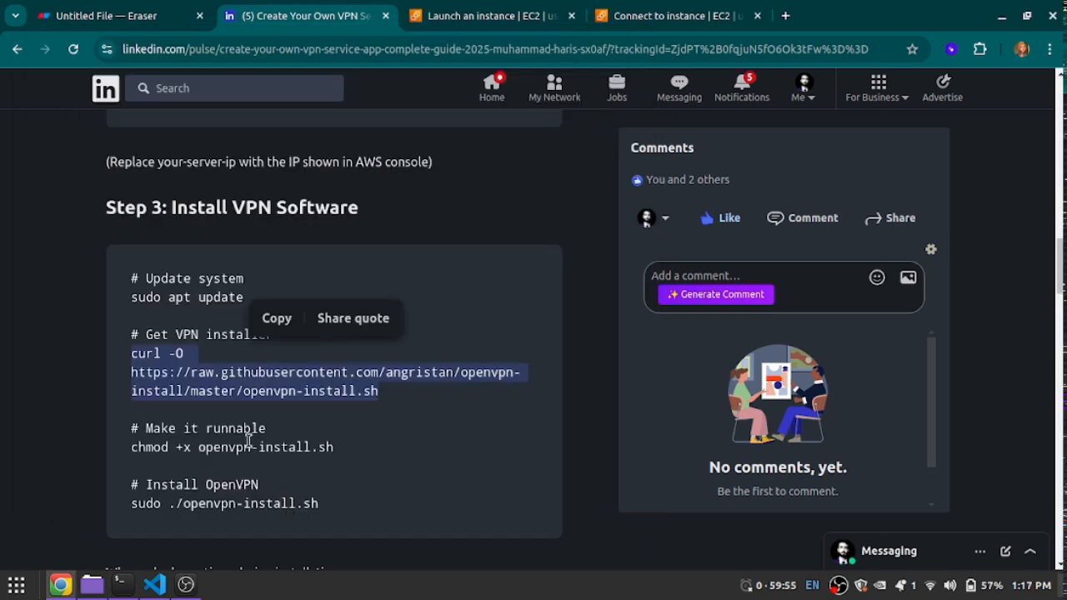
- Make the installer executable with 'chmod +x openvpn-install.sh'
{"action": "left_click_drag", "start_coordinate": [332, 446], "coordinate": [125, 451]}
{"action": "key", "text": "ctrl+c"}
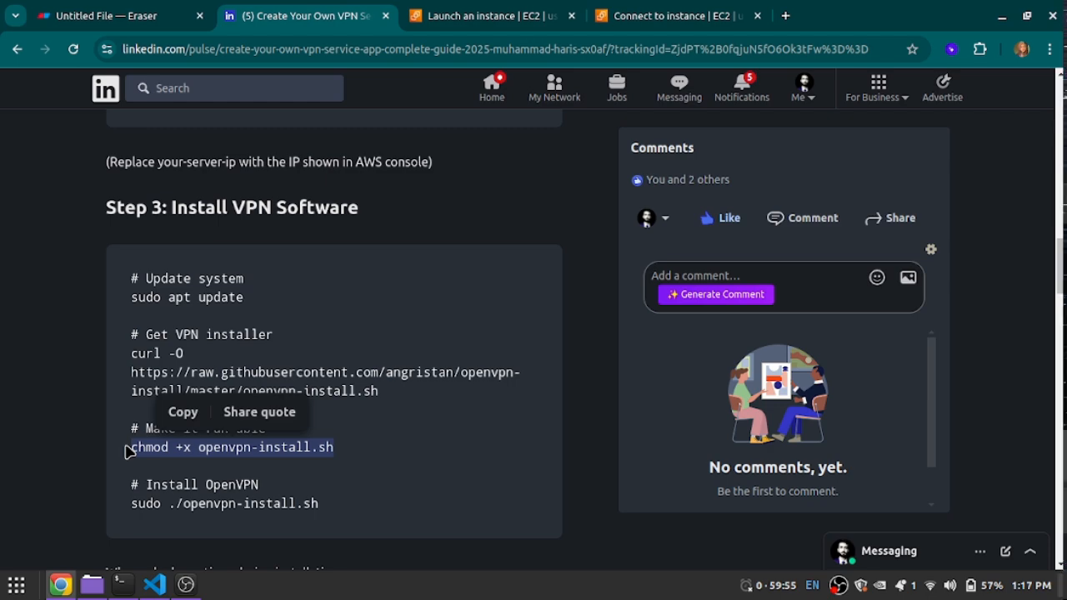
{"action": "key", "text": "alt+Tab"}
{"action": "key", "text": "ctrl+shift+v"}
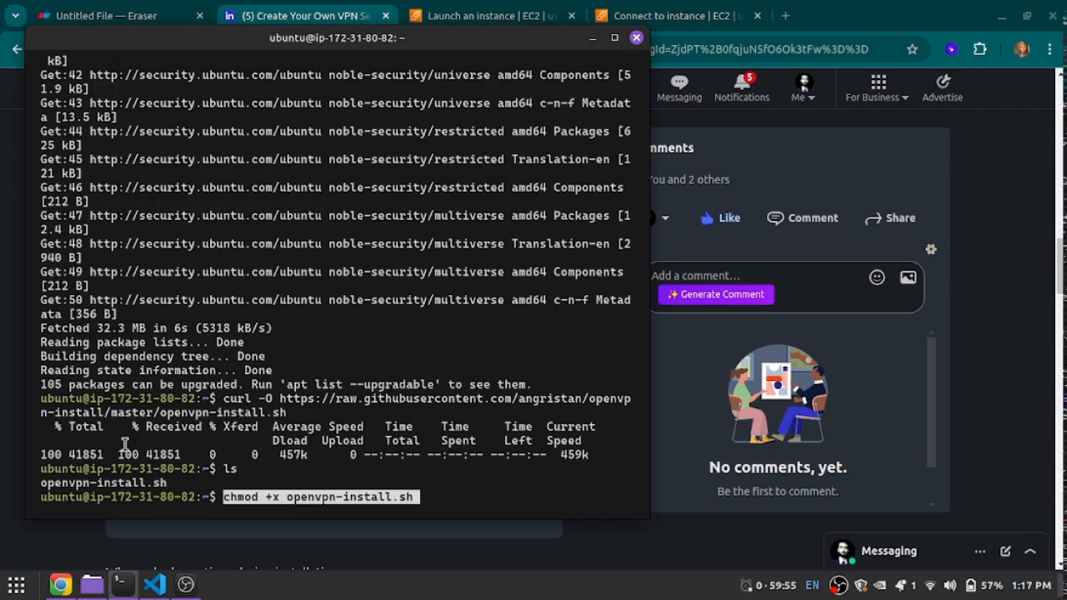
{"action": "key", "text": "Right"}
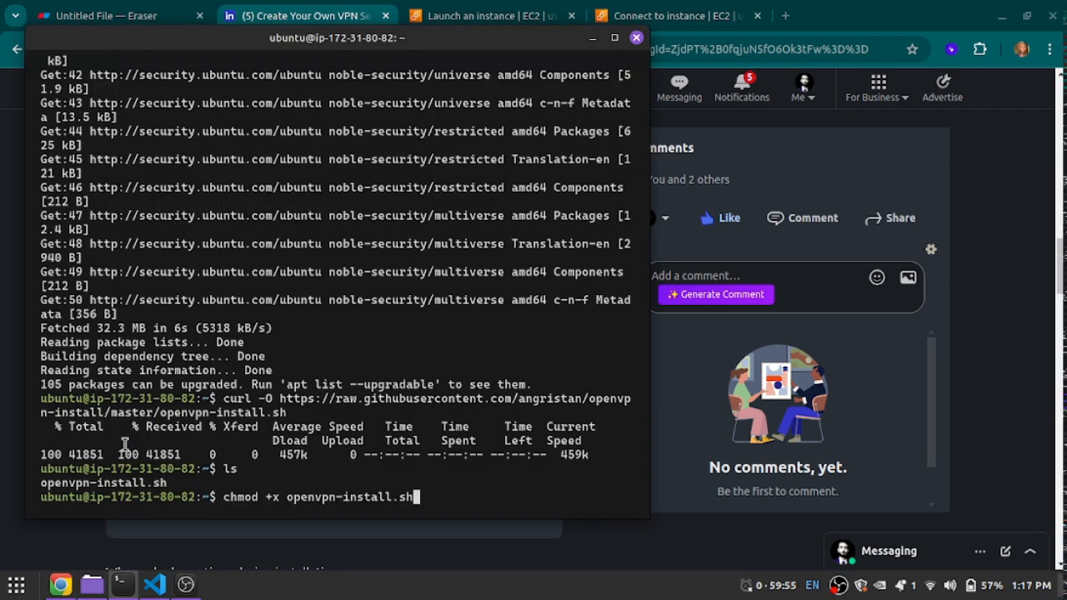
{"action": "key", "text": "Return"}
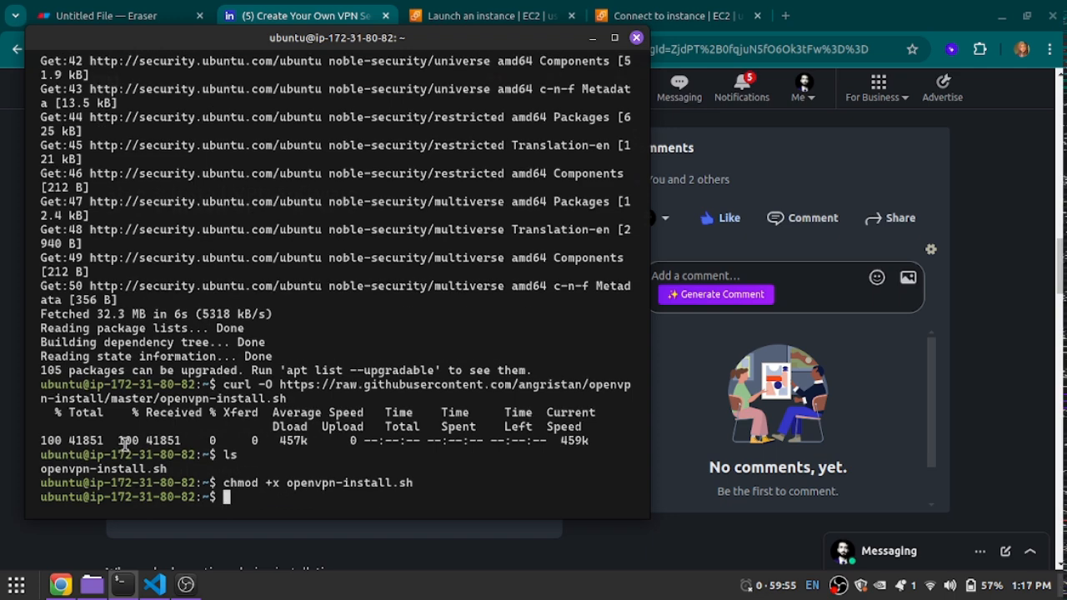
{"action": "key", "text": "alt+Tab"}
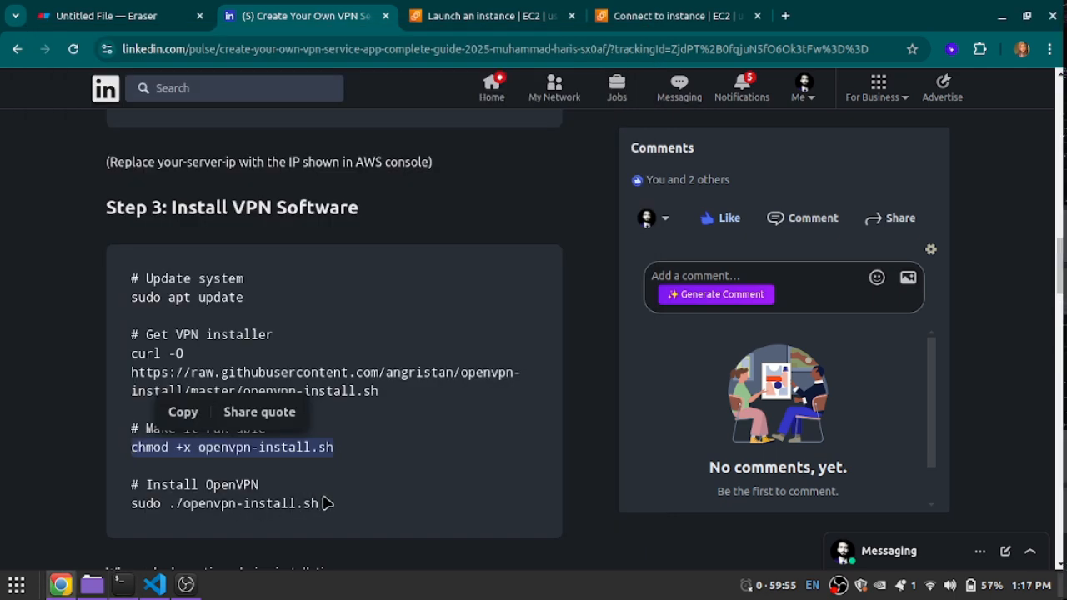
- Copy the guide's command and run sudo ./openvpn-install.sh in the SSH session
{"action": "left_click_drag", "start_coordinate": [317, 503], "coordinate": [131, 509]}
{"action": "key", "text": "ctrl+c"}
{"action": "key", "text": "alt+Tab"}
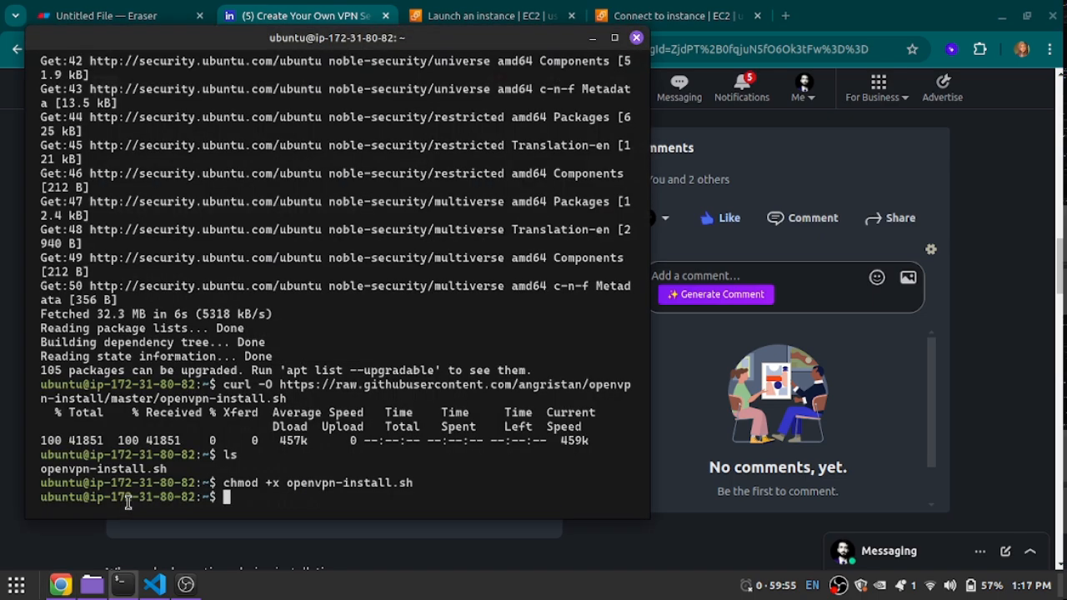
{"action": "key", "text": "ctrl+shift+v"}
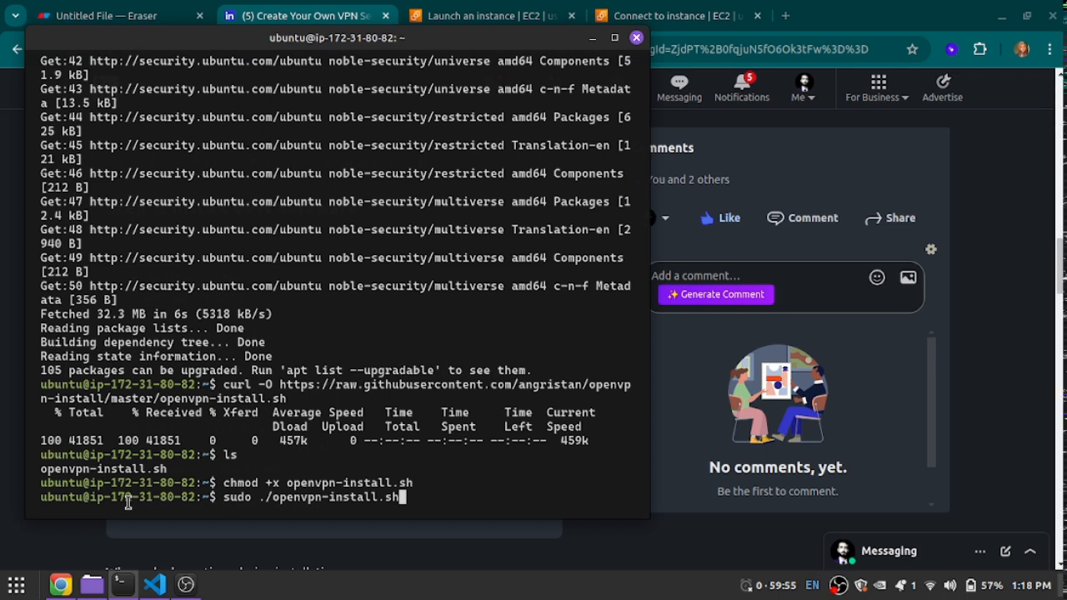
{"action": "key", "text": "Return"}
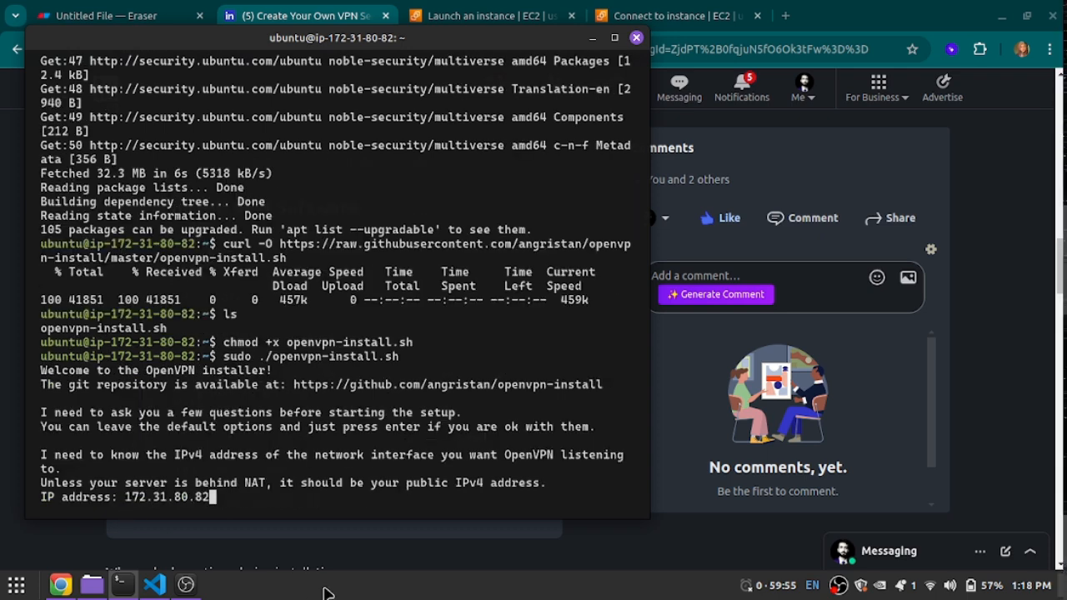
- Answer the installer: default IPs, no IPv6, port 1194, UDP, AdGuard DNS, no compression, default encryption
{"action": "key", "text": "Return"}
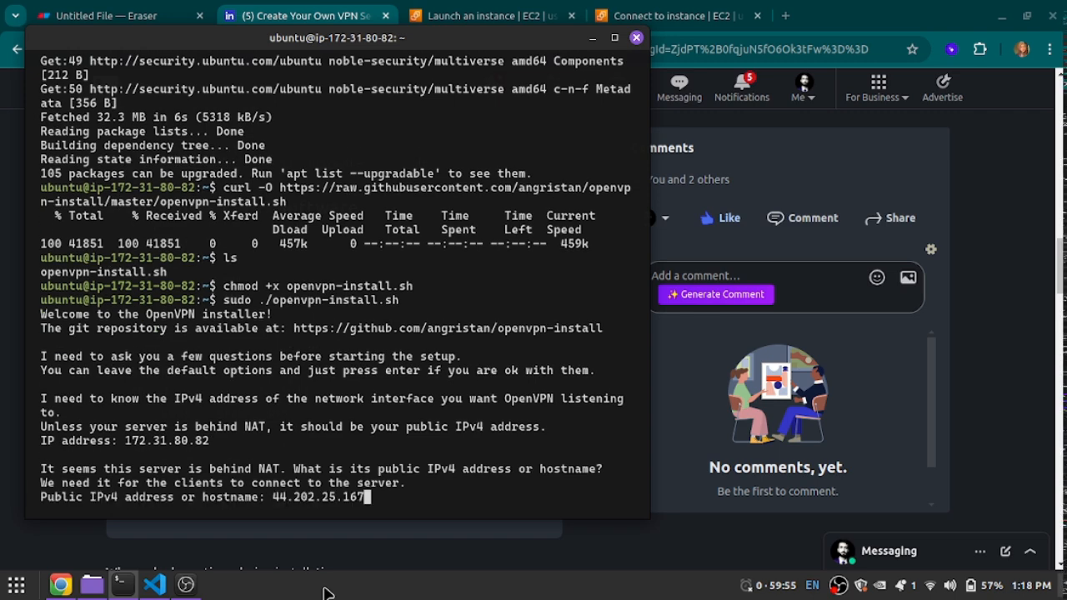
{"action": "key", "text": "Return"}
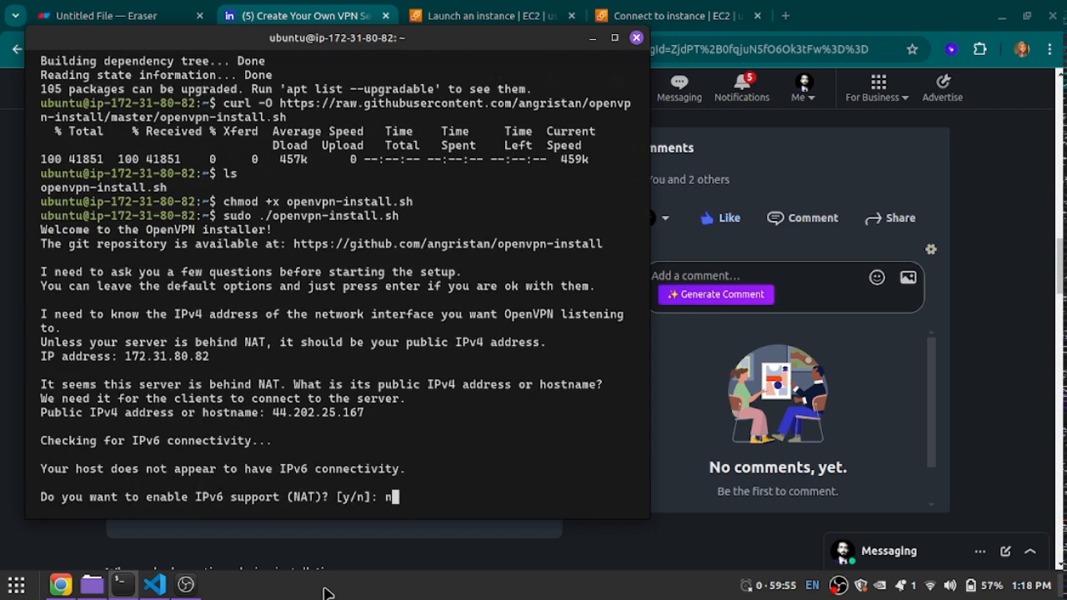
{"action": "key", "text": "Return"}
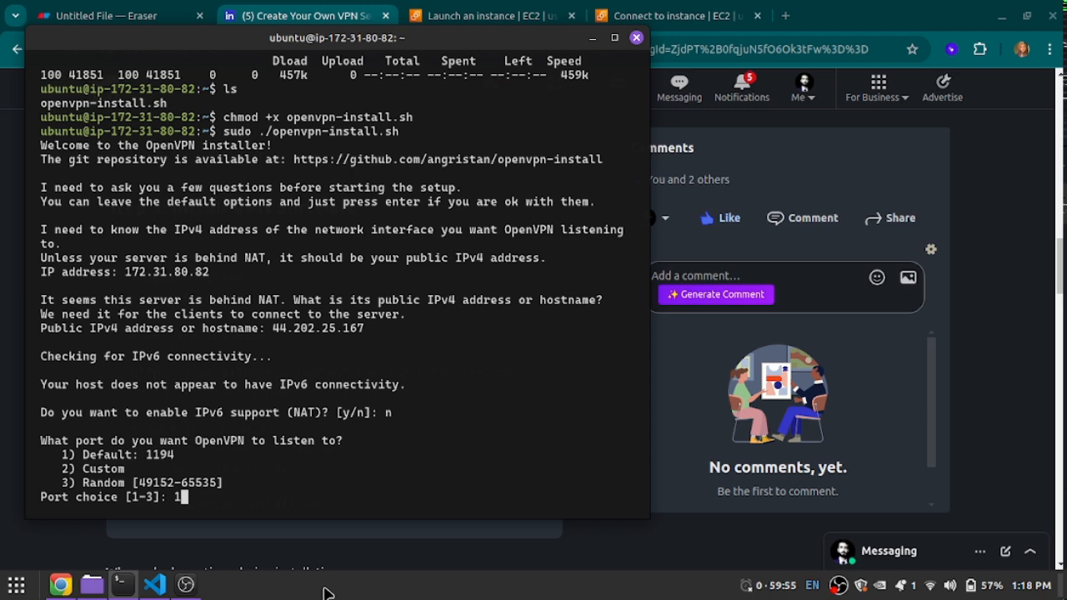
{"action": "key", "text": "Return"}
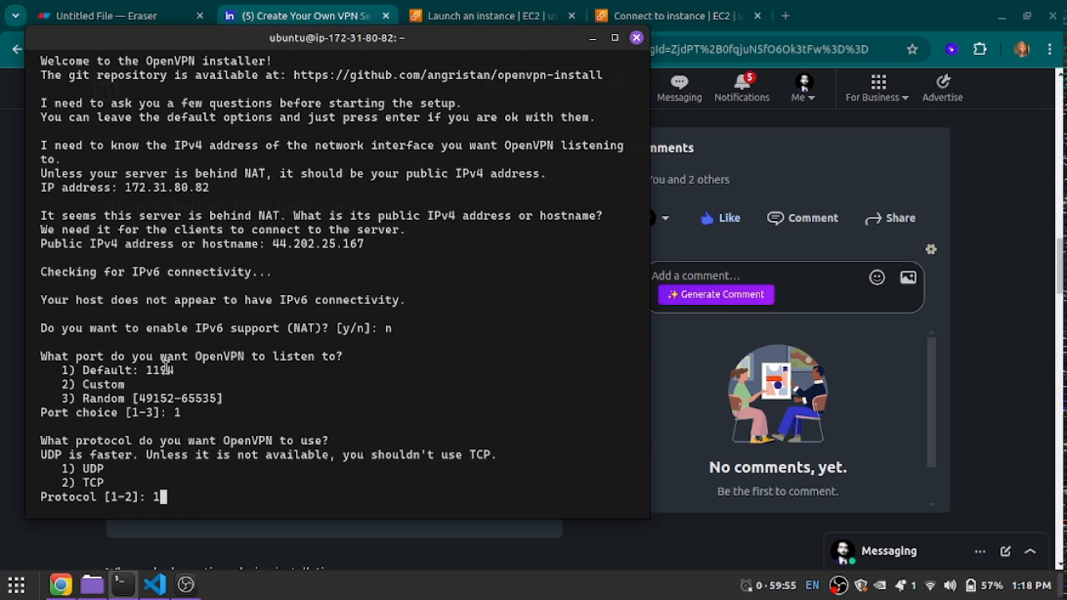
{"action": "key", "text": "Return"}
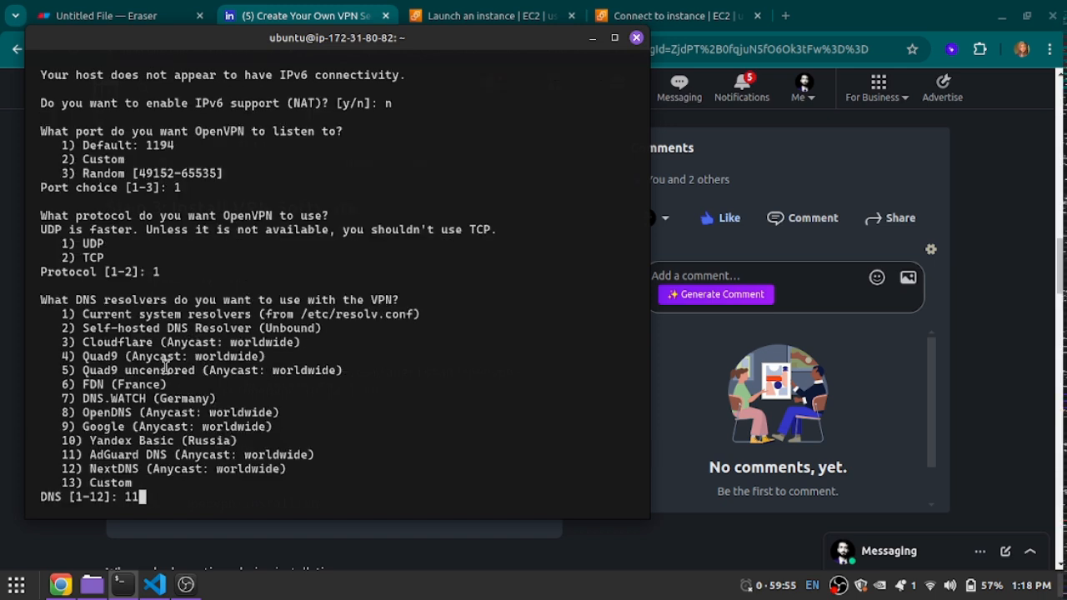
{"action": "key", "text": "Return"}
{"action": "key", "text": "Return"}
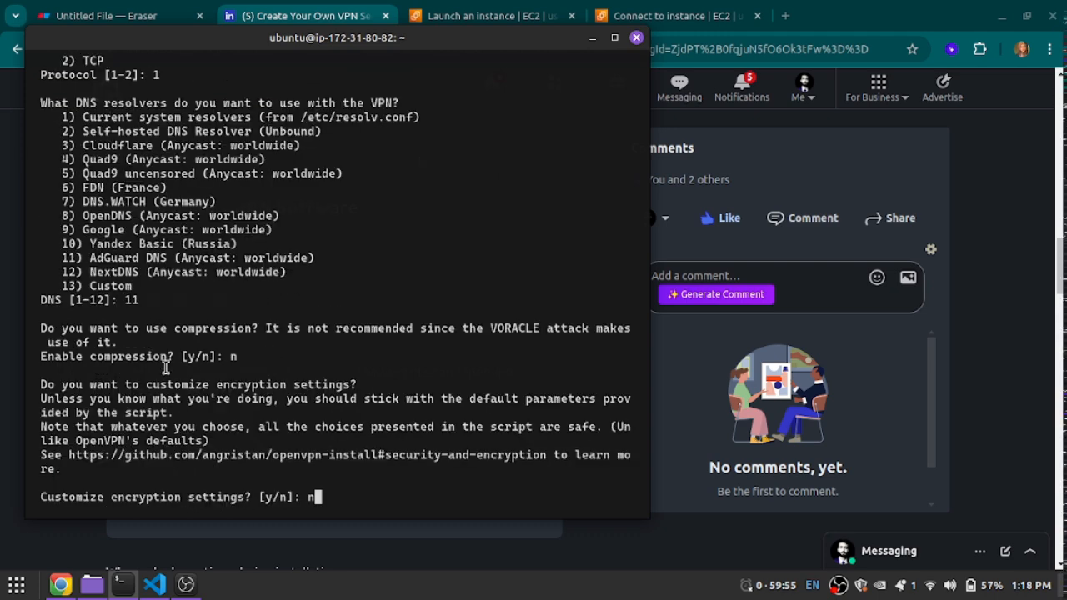
{"action": "key", "text": "Return"}
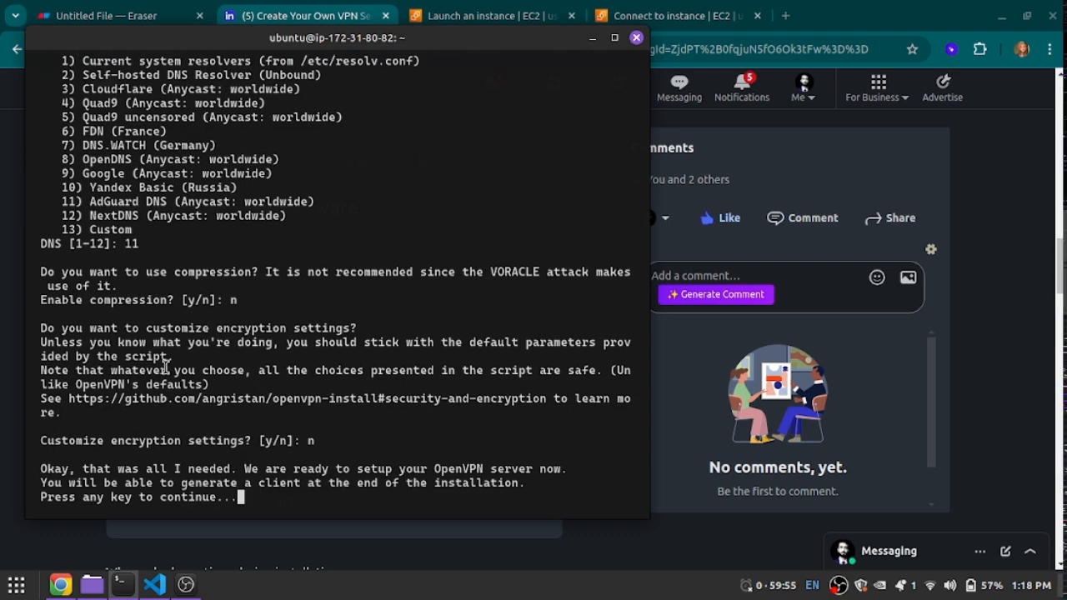
{"action": "key", "text": "Return"}
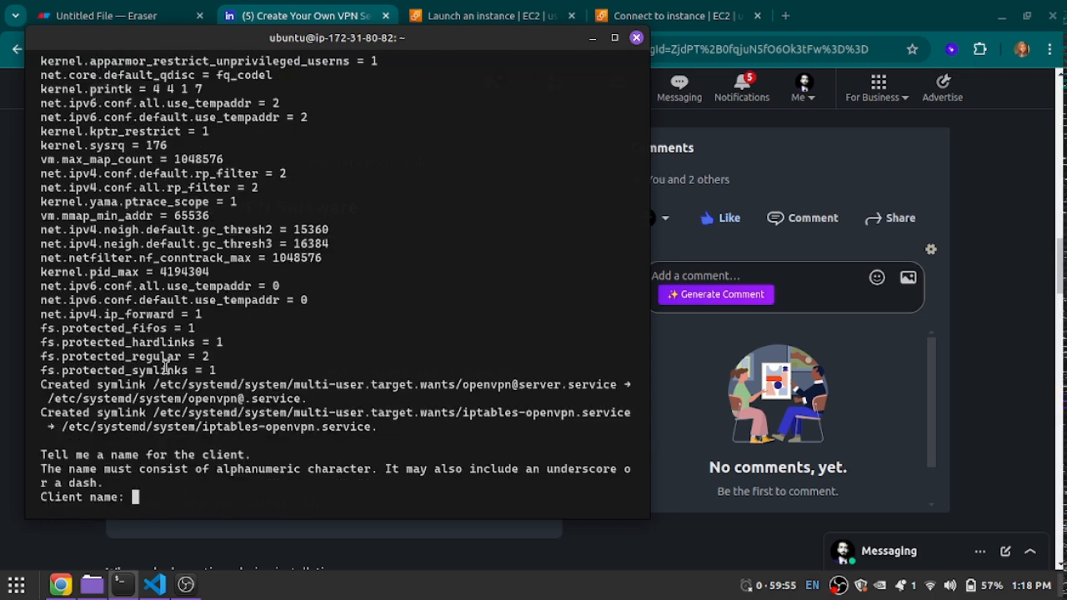
- Name the new OpenVPN client asia and make it passwordless
{"action": "type", "text": "asia"}
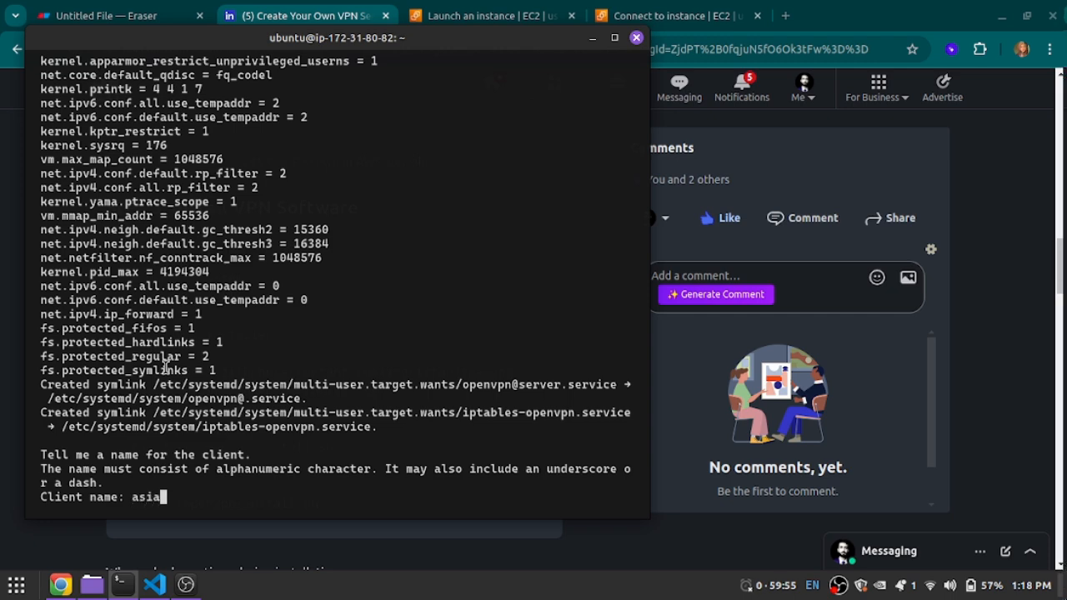
{"action": "key", "text": "Return"}
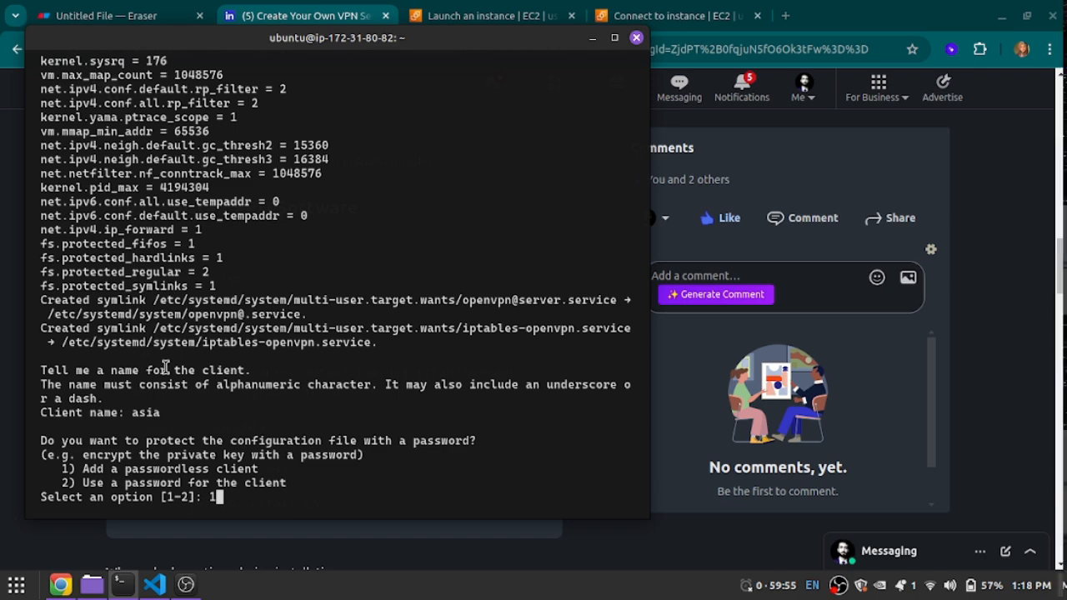
{"action": "key", "text": "Return"}
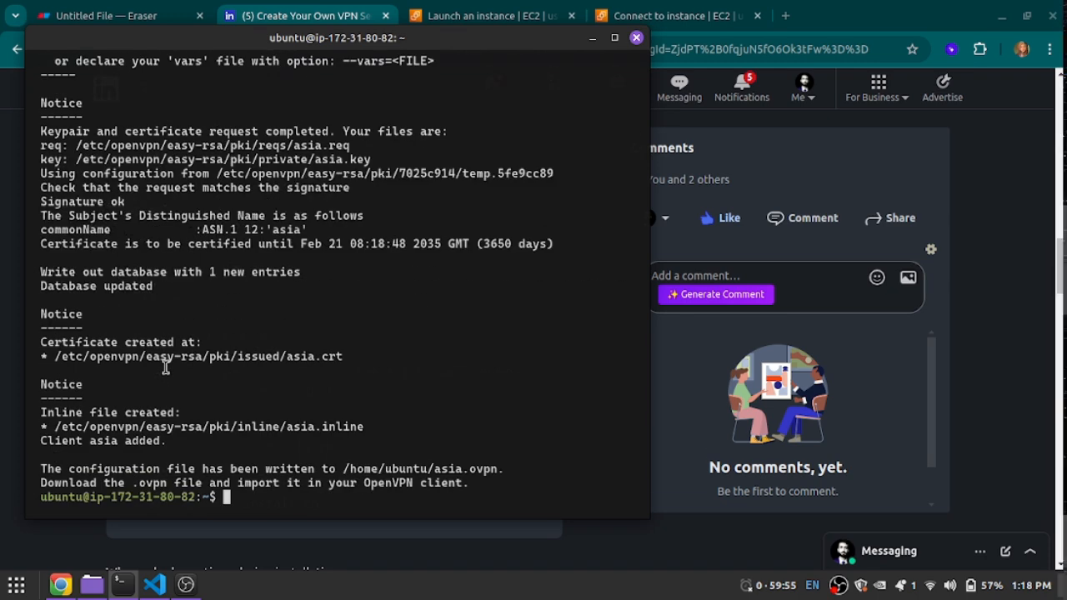
- List the home folder and select the asia.ovpn file name in the output
{"action": "type", "text": "ls"}
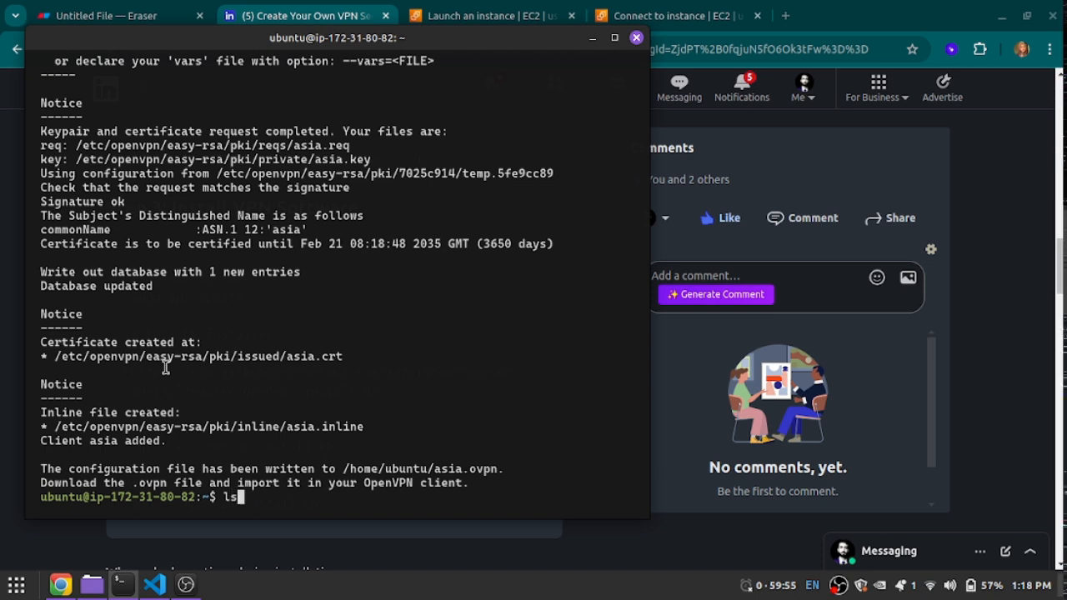
{"action": "key", "text": "Return"}
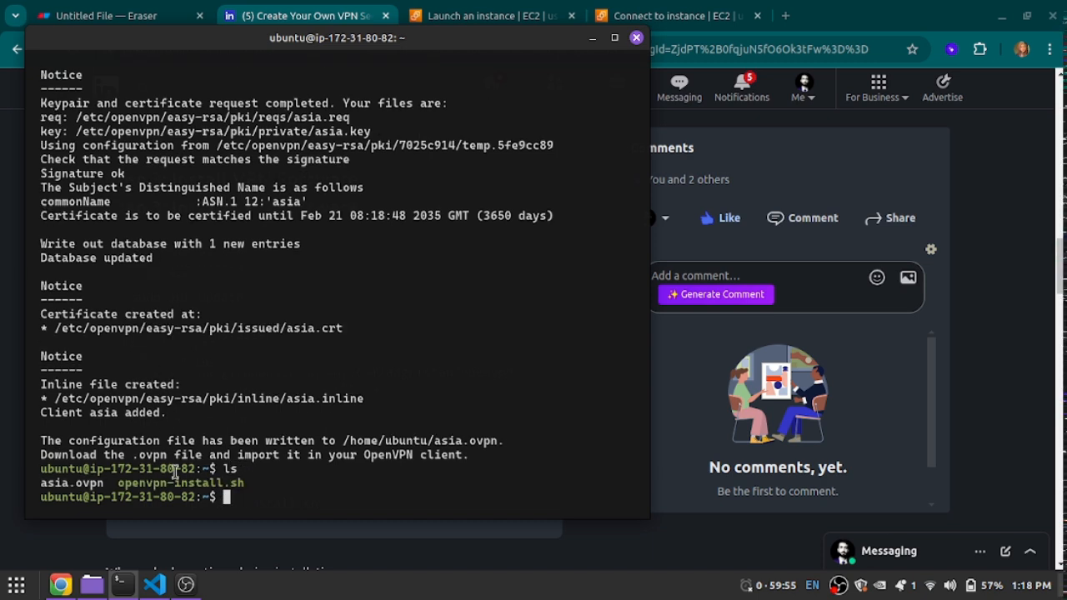
{"action": "double_click", "coordinate": [161, 483]}
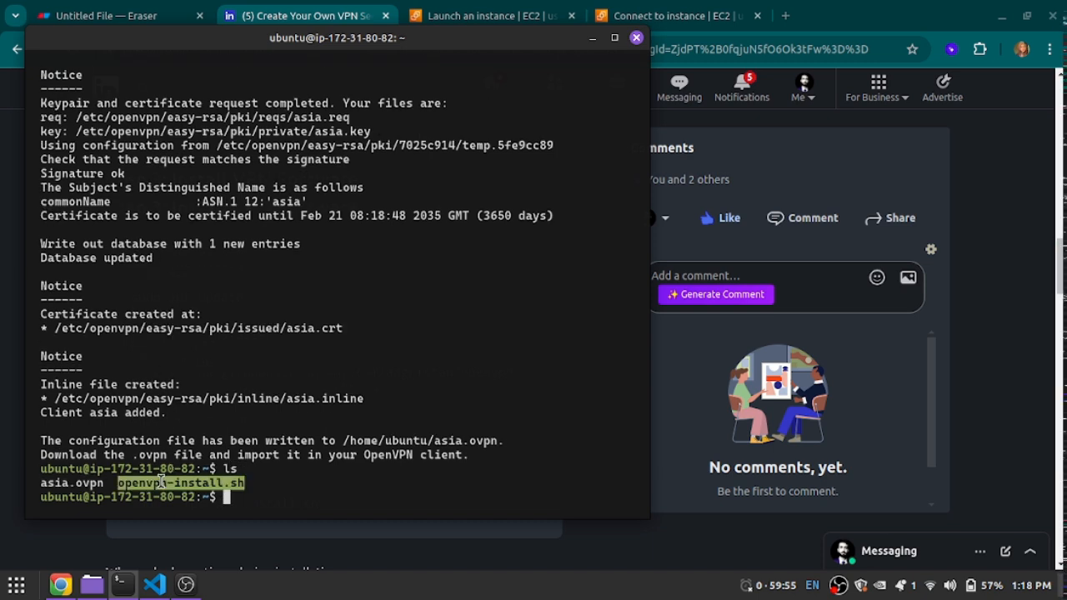
{"action": "triple_click", "coordinate": [84, 486]}
{"action": "left_click", "coordinate": [83, 487]}
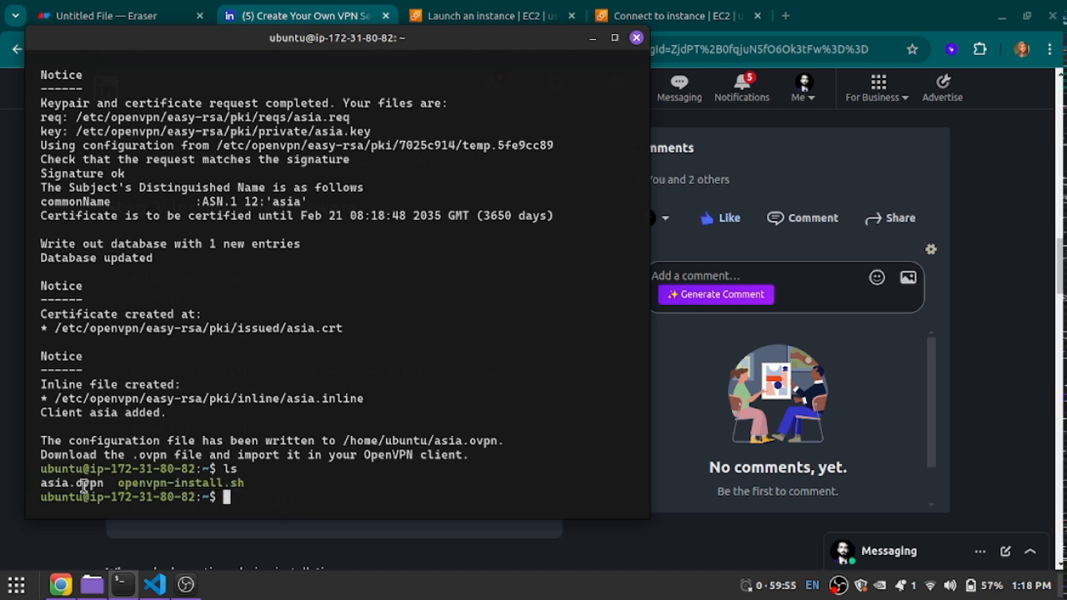
{"action": "double_click", "coordinate": [83, 487]}
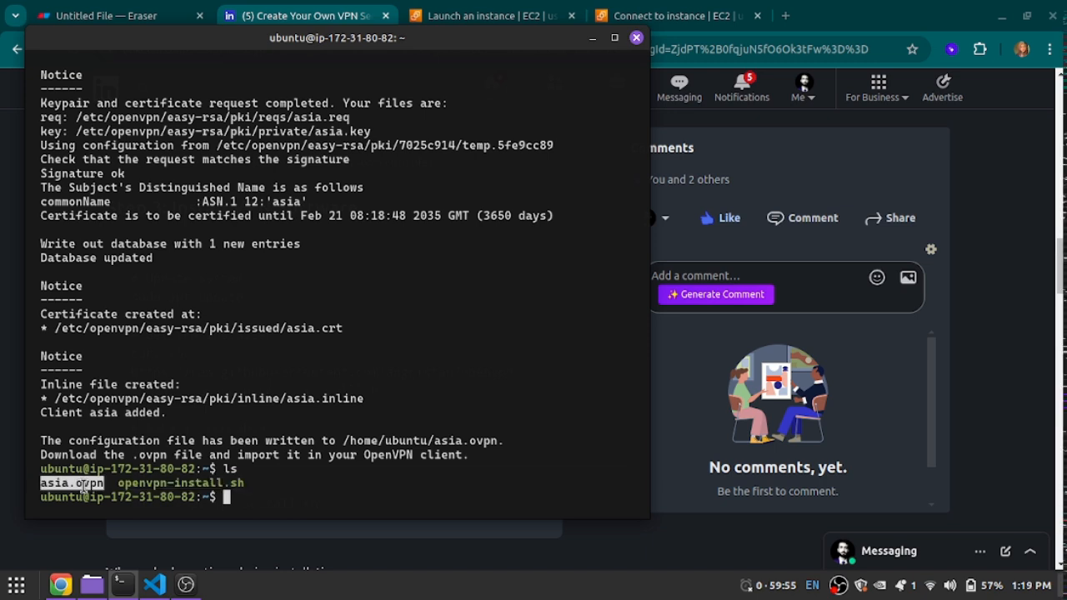
{"action": "key", "text": "super"}
- Search the app launcher for 'openen', then close it without launching anything
{"action": "type", "text": "ovp"}
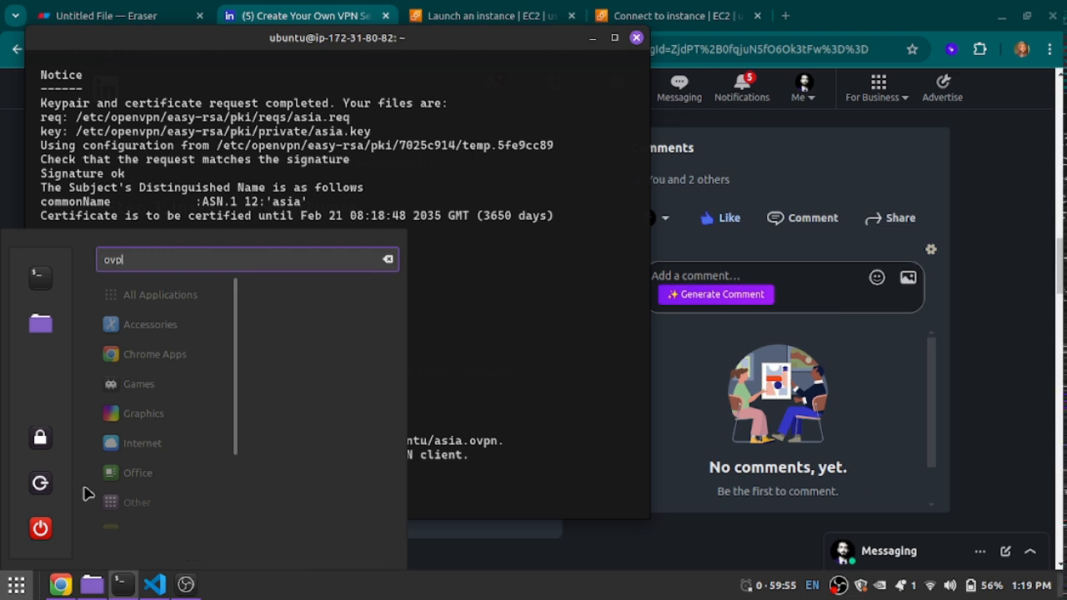
{"action": "key", "text": "BackSpace"}
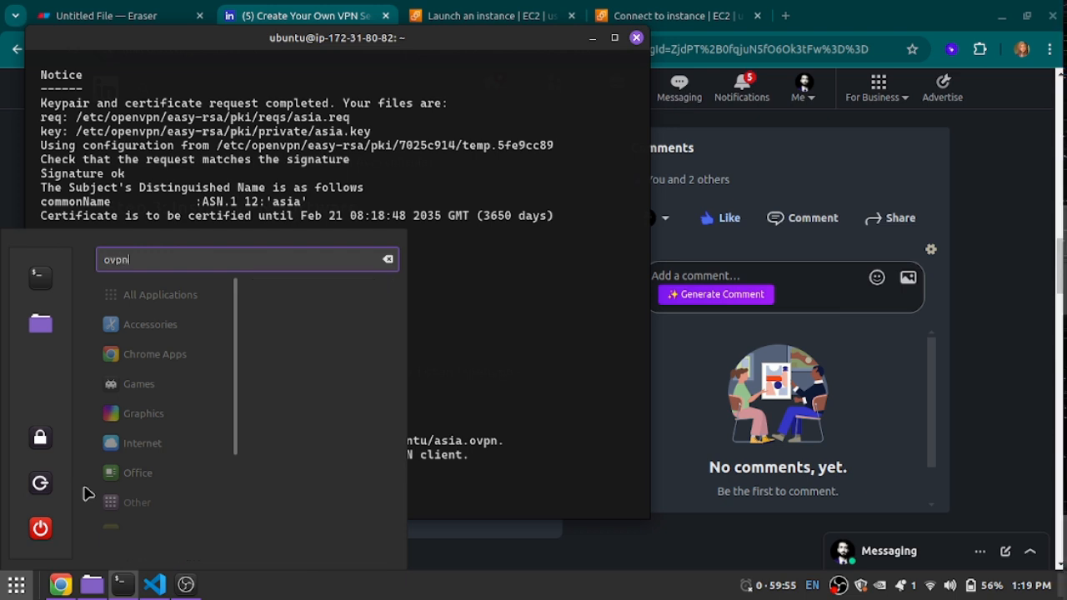
{"action": "key", "text": "BackSpace"}
{"action": "type", "text": "p"}
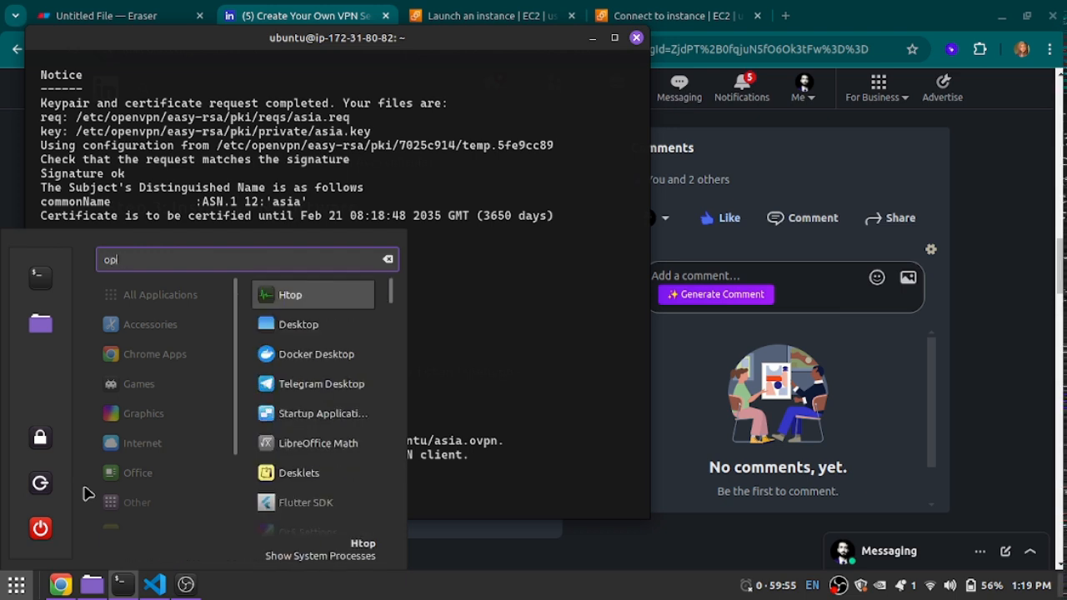
{"action": "type", "text": "n"}
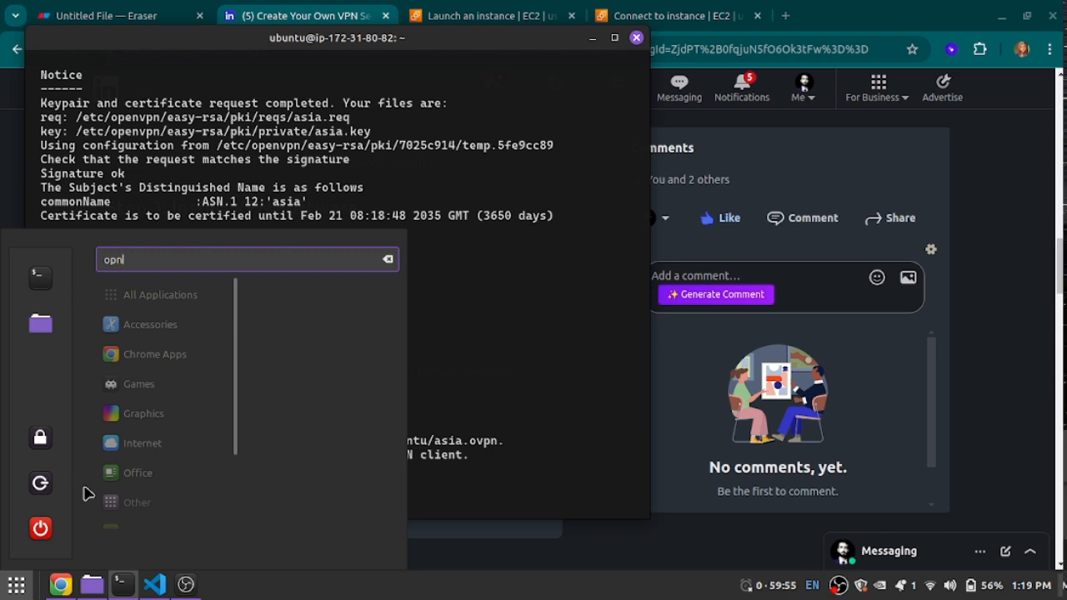
{"action": "key", "text": "BackSpace"}
{"action": "type", "text": "en"}
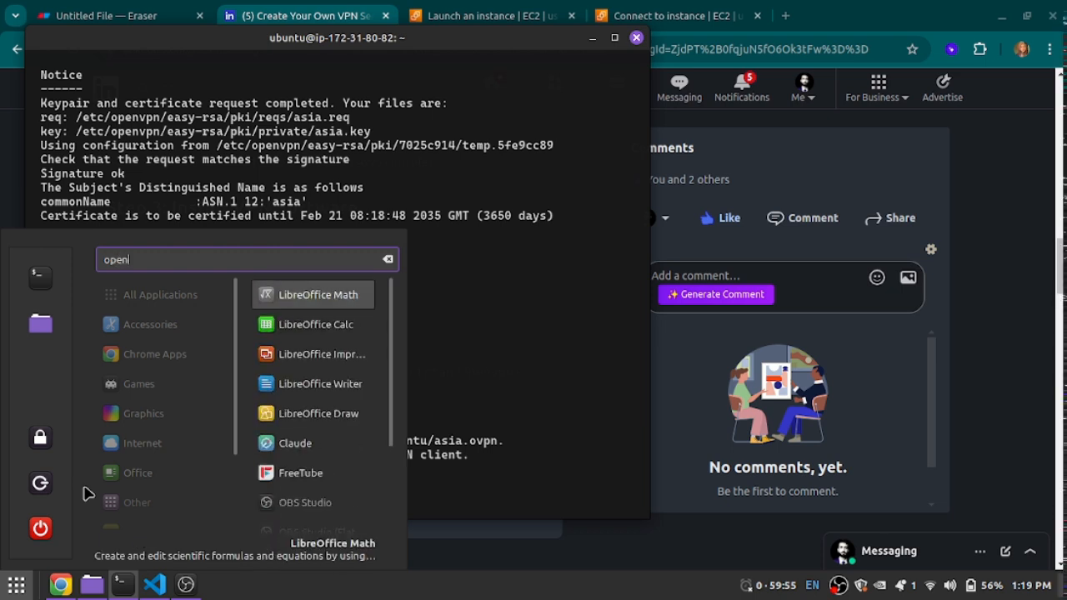
{"action": "key", "text": "Escape"}
- Reselect asia.ovpn in the listing and open a new local Alacritty terminal
{"action": "double_click", "coordinate": [41, 482]}
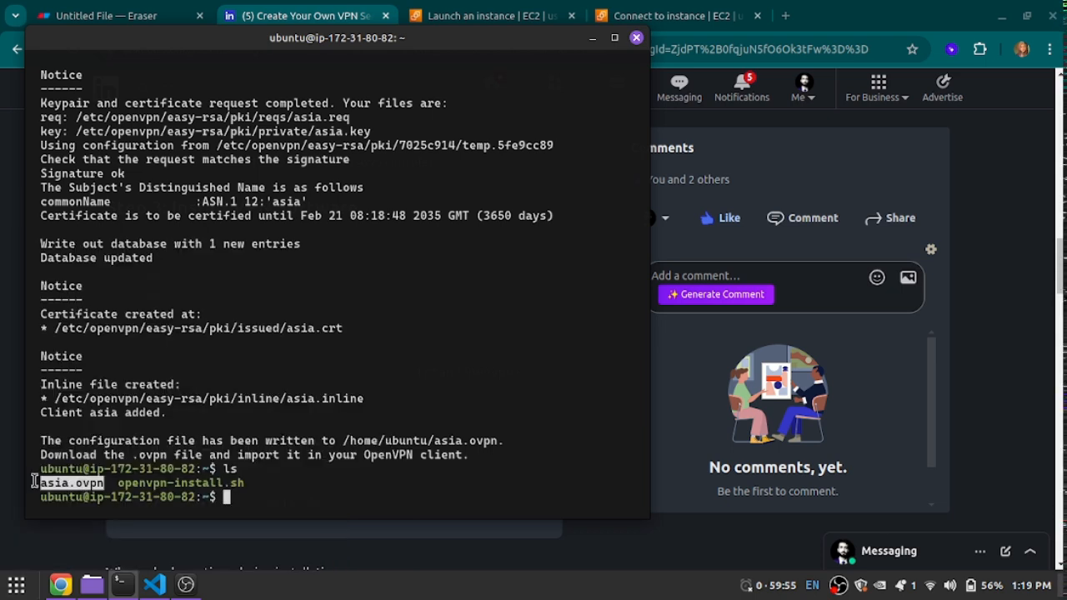
{"action": "triple_click", "coordinate": [69, 482]}
{"action": "left_click", "coordinate": [69, 481]}
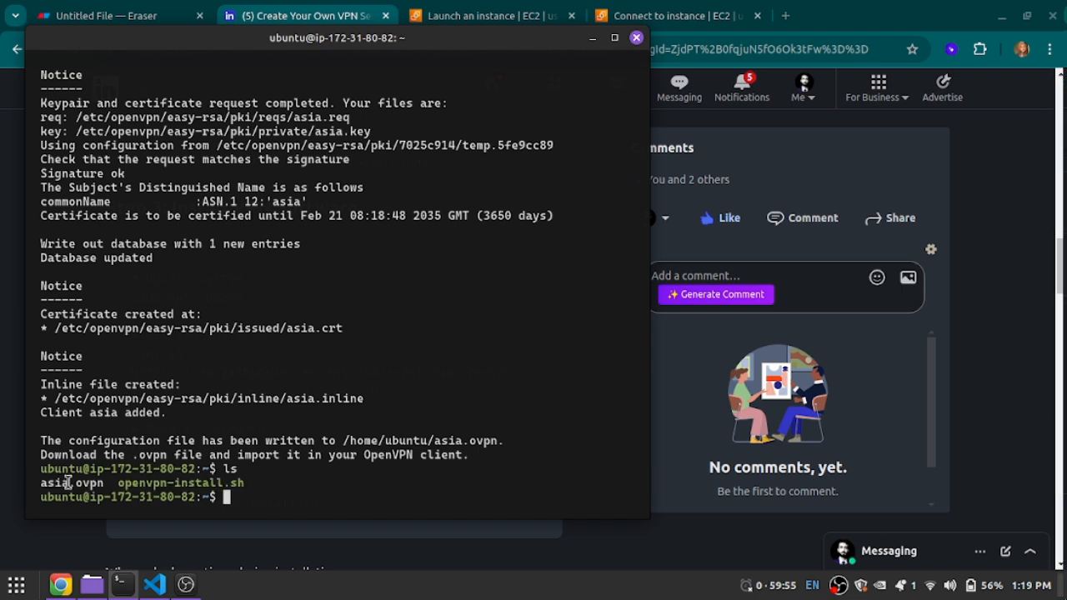
{"action": "double_click", "coordinate": [69, 482]}
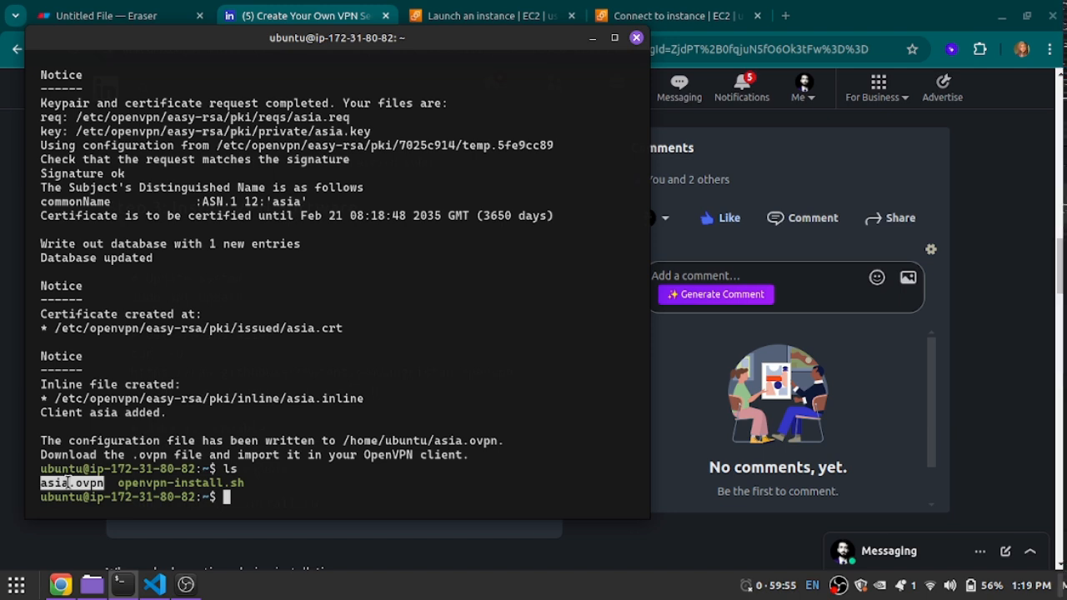
{"action": "key", "text": "ctrl+alt+t"}
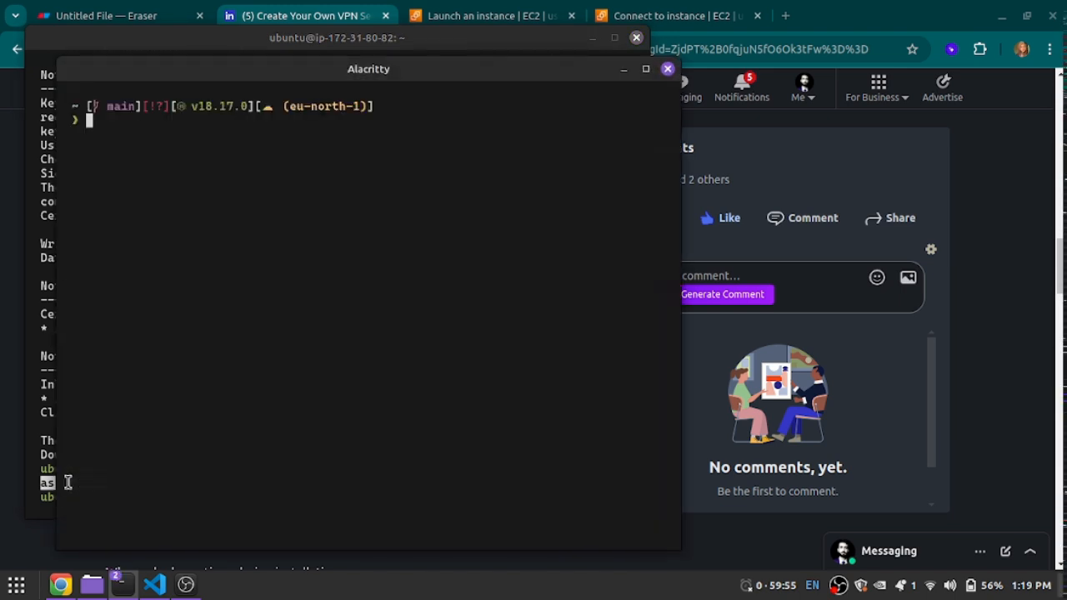
- In Alacritty, drop the half-typed scp command and change into the Downloads folder
{"action": "type", "text": "scp"}
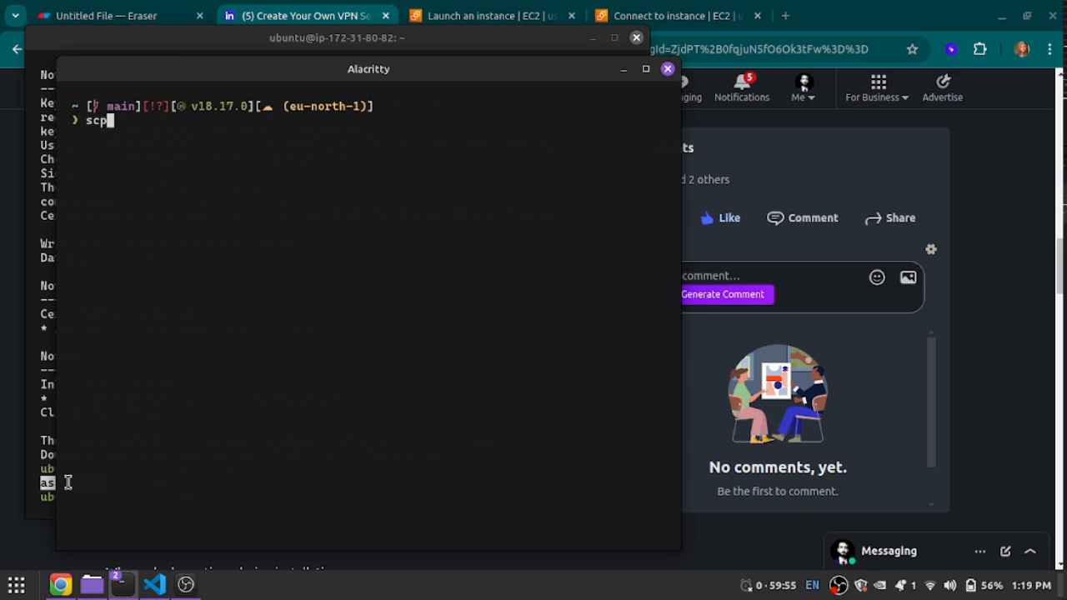
{"action": "type", "text": " -i"}
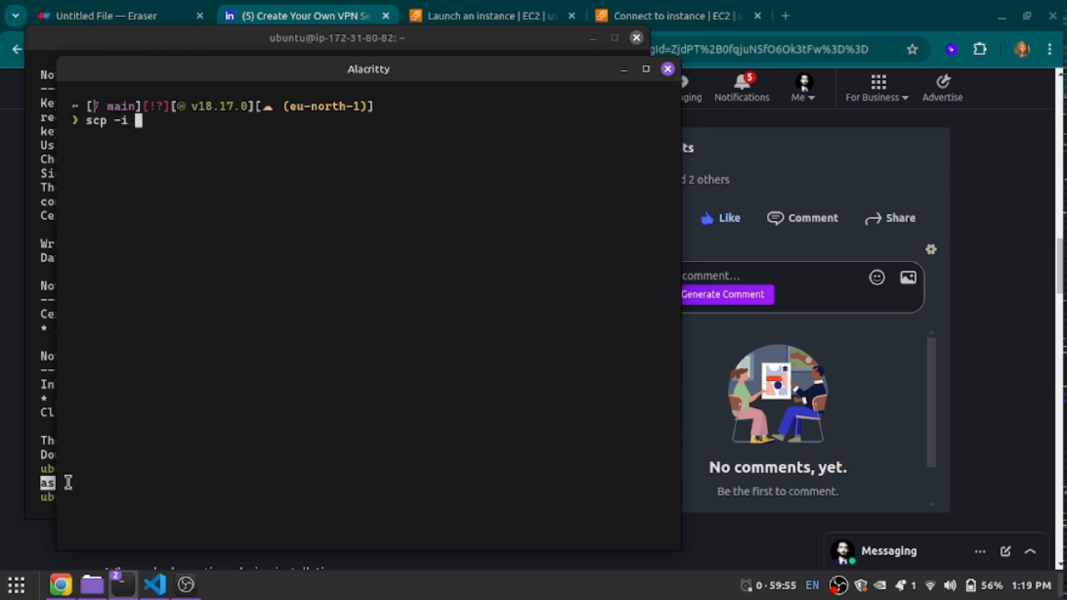
{"action": "key", "text": "BackSpace"}
{"action": "key", "text": "BackSpace"}
{"action": "key", "text": "BackSpace"}
{"action": "key", "text": "BackSpace"}
{"action": "key", "text": "BackSpace"}
{"action": "key", "text": "BackSpace"}
{"action": "key", "text": "BackSpace"}
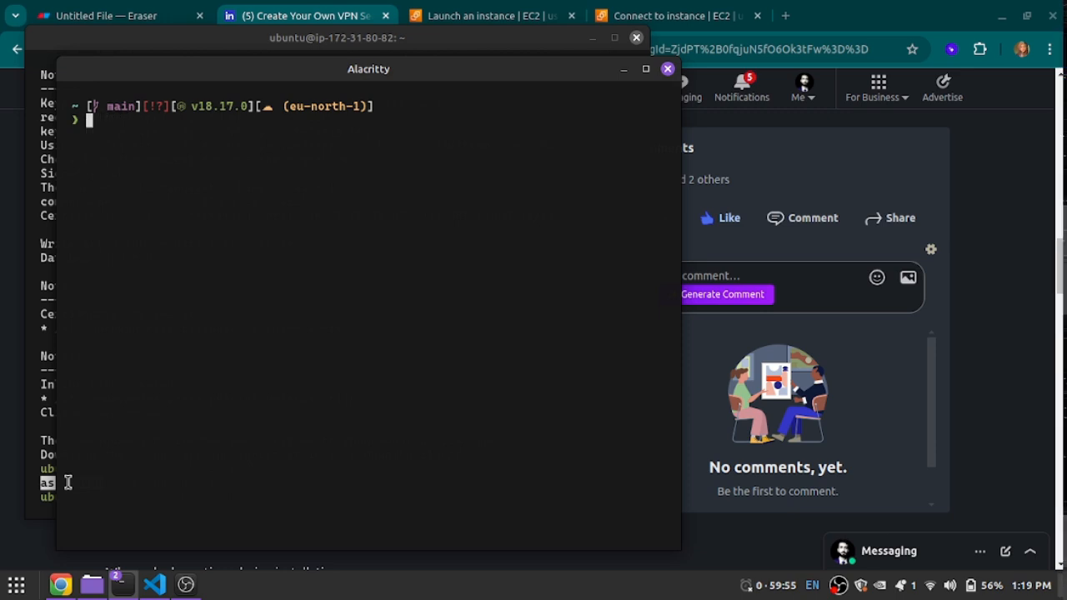
{"action": "type", "text": "cd Do"}
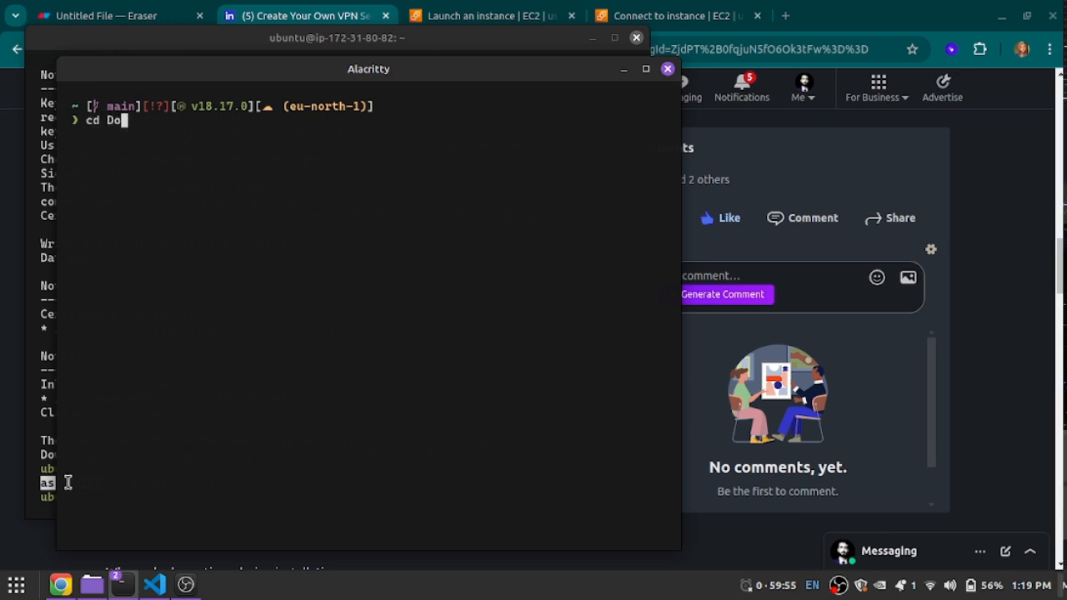
{"action": "type", "text": "wn"}
{"action": "key", "text": "Tab"}
{"action": "key", "text": "Return"}
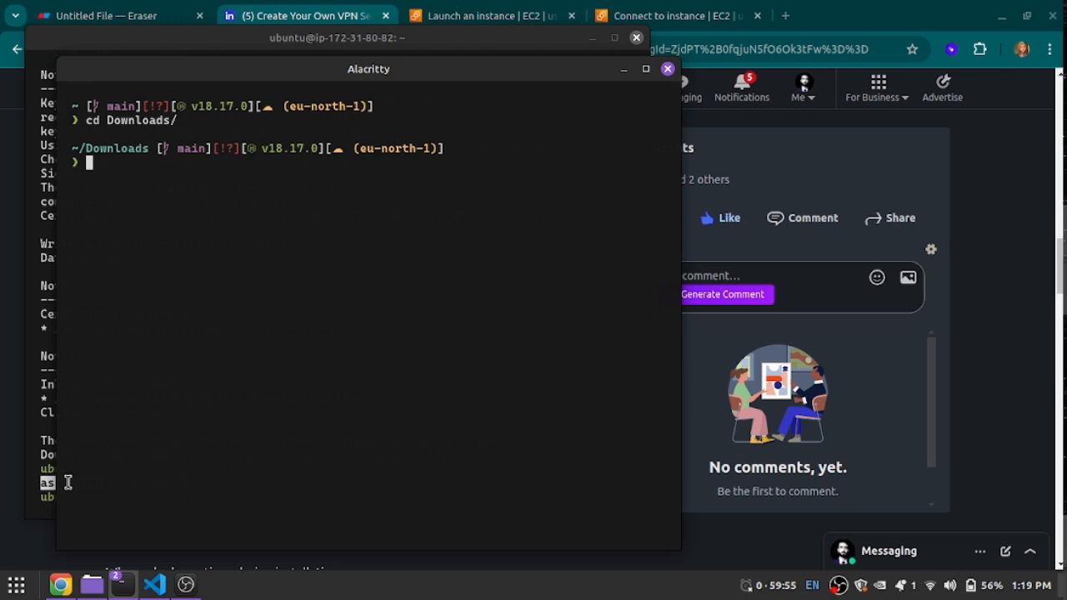
- Type scp -i "wanderland.pem", select and copy it, then open a new Chrome tab
{"action": "type", "text": "scp -i"}
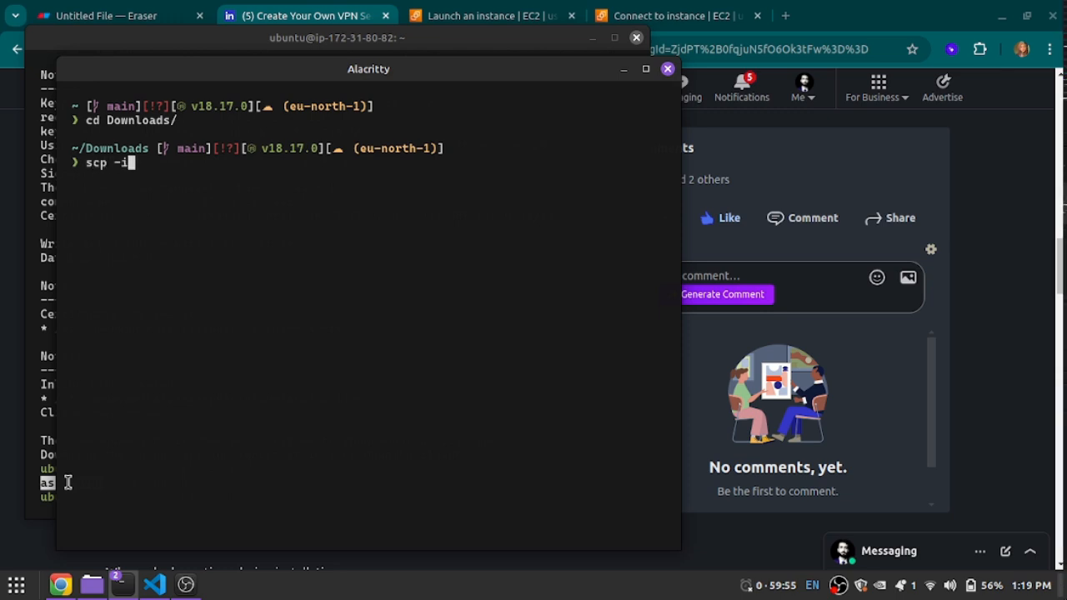
{"action": "type", "text": " '"}
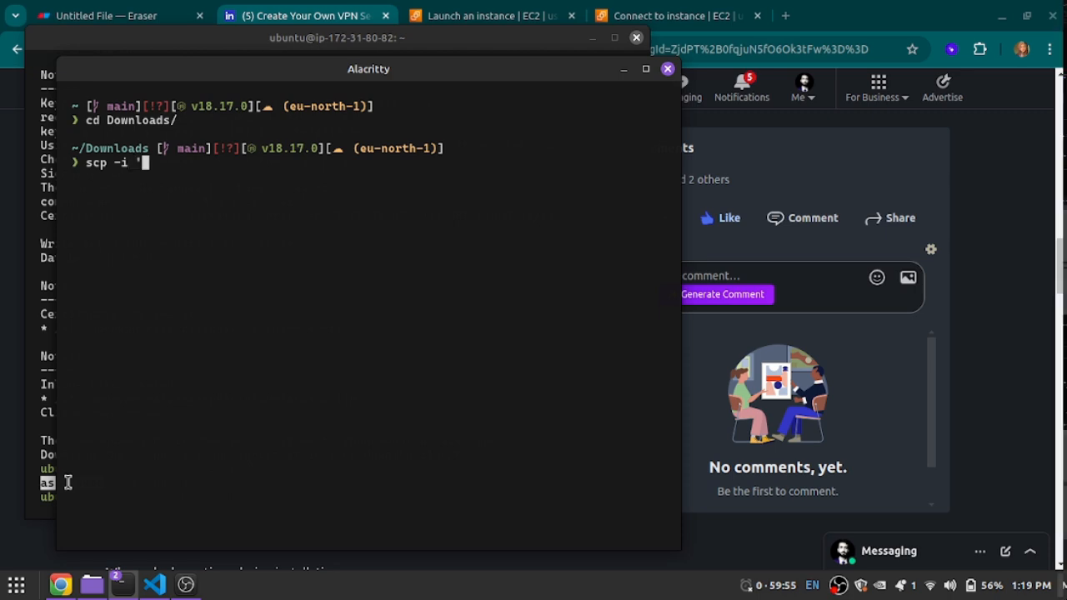
{"action": "key", "text": "BackSpace"}
{"action": "type", "text": "\""}
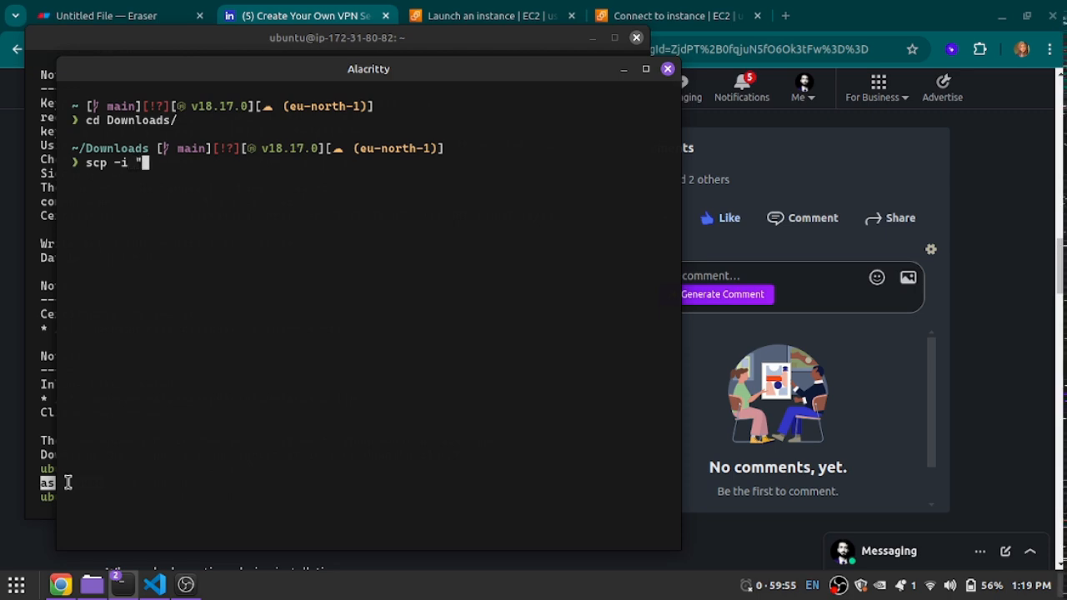
{"action": "type", "text": "wanderland.pem"}
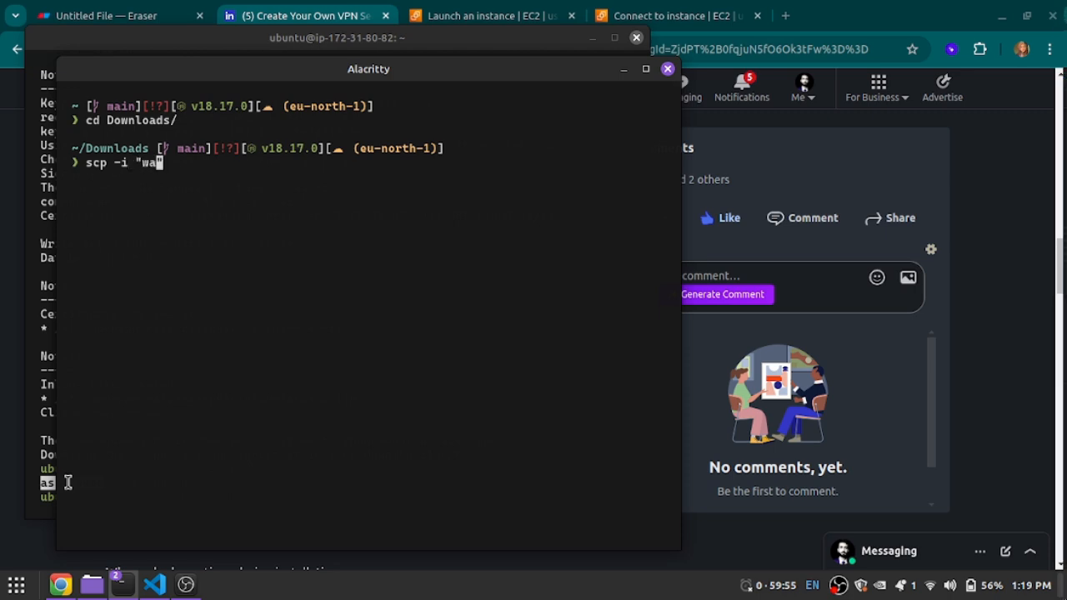
{"action": "type", "text": "\""}
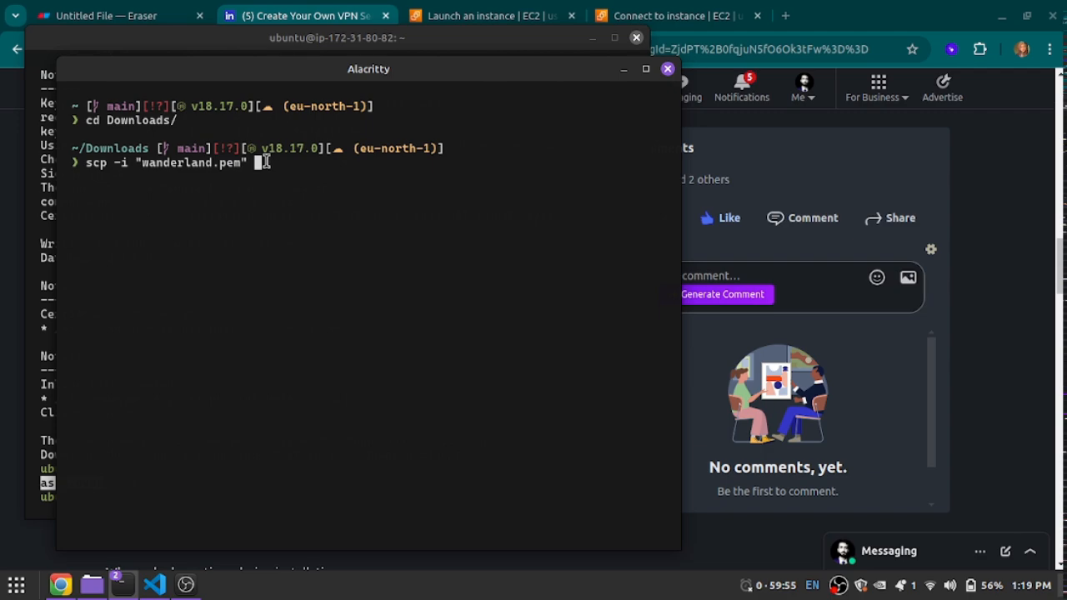
{"action": "left_click_drag", "start_coordinate": [265, 162], "coordinate": [83, 164]}
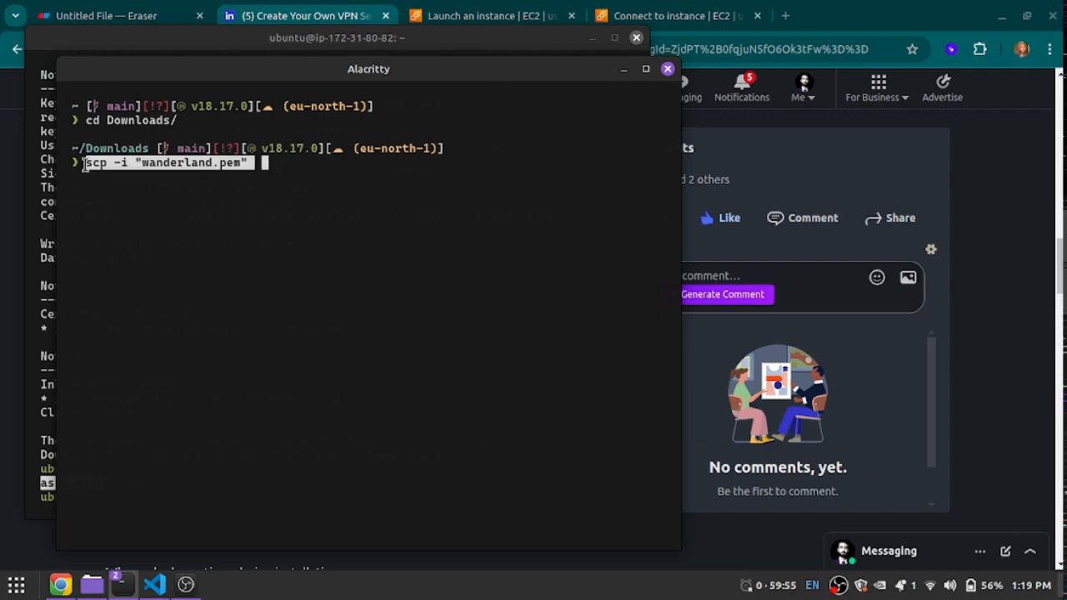
{"action": "key", "text": "alt+Tab"}
{"action": "key", "text": "alt+Tab"}
{"action": "key", "text": "alt+Tab"}
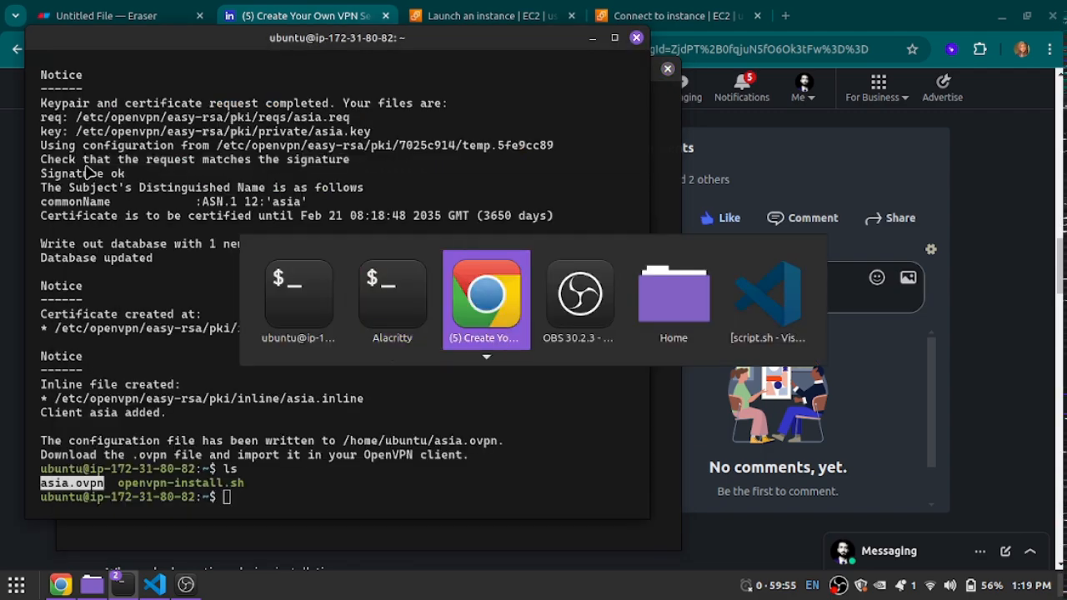
{"action": "left_click", "coordinate": [785, 15]}
- Open claude.ai and draft 'scp -i "wanderland.pem" from my remote instance'
{"action": "type", "text": "c"}
{"action": "key", "text": "Return"}
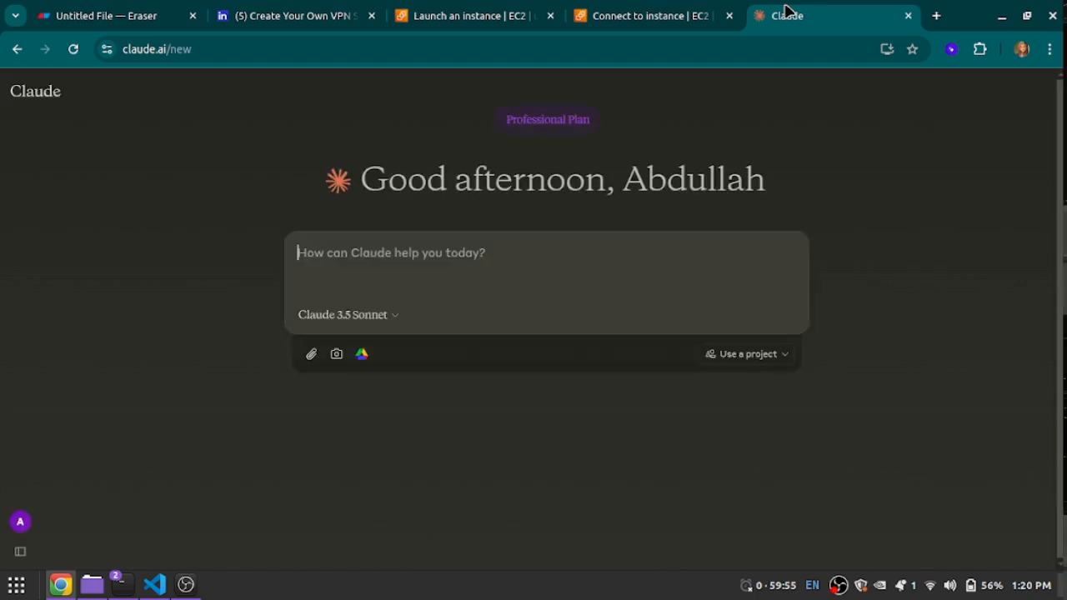
{"action": "type", "text": "scp -i \"wanderland.pem\""}
{"action": "type", "text": "fr"}
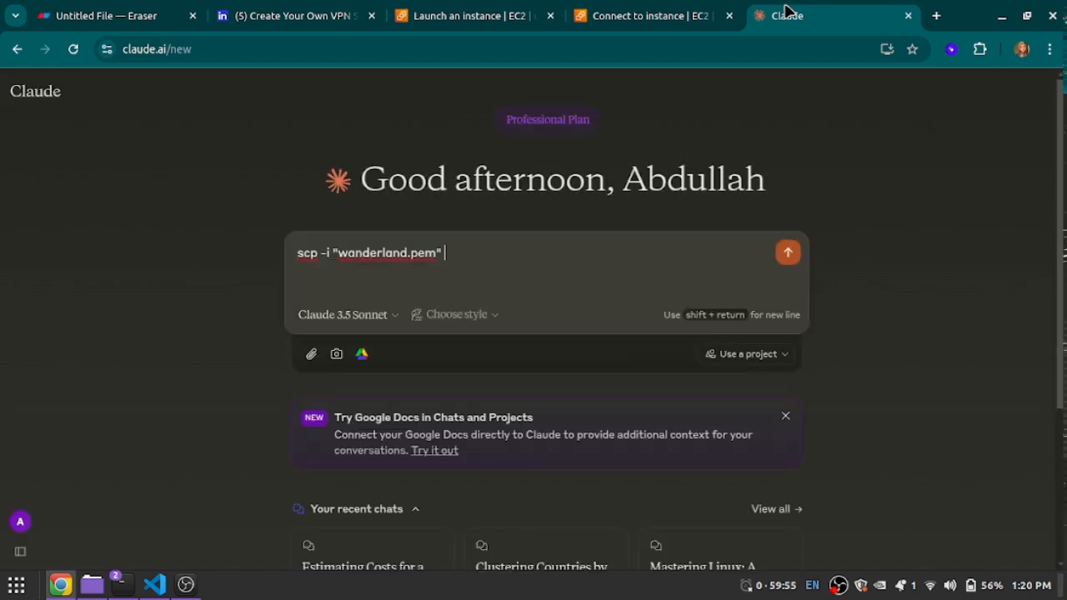
{"action": "type", "text": "om my remote"}
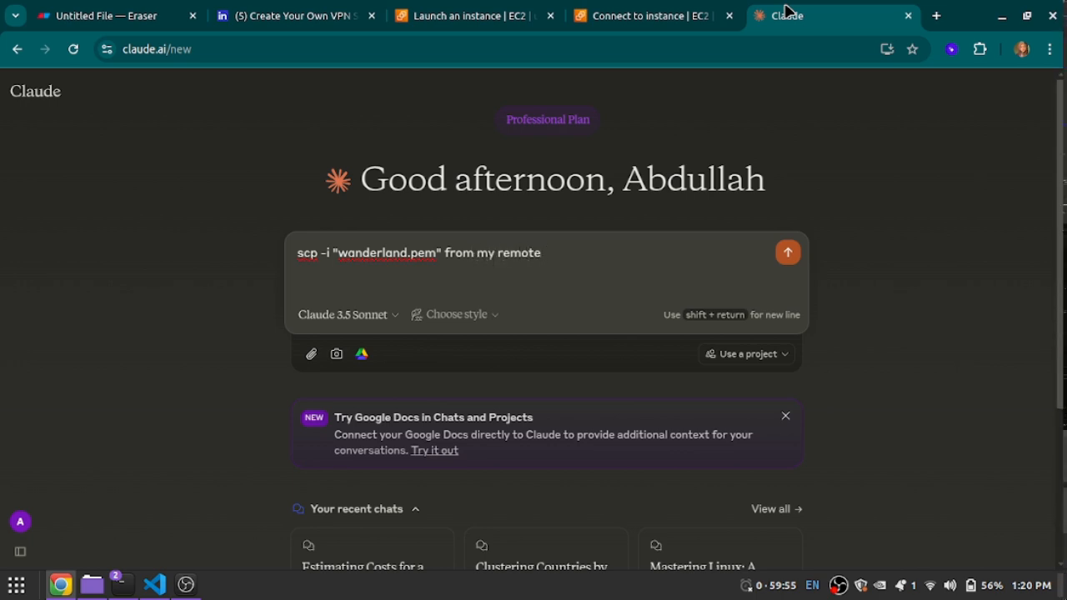
{"action": "type", "text": "nstanve"}
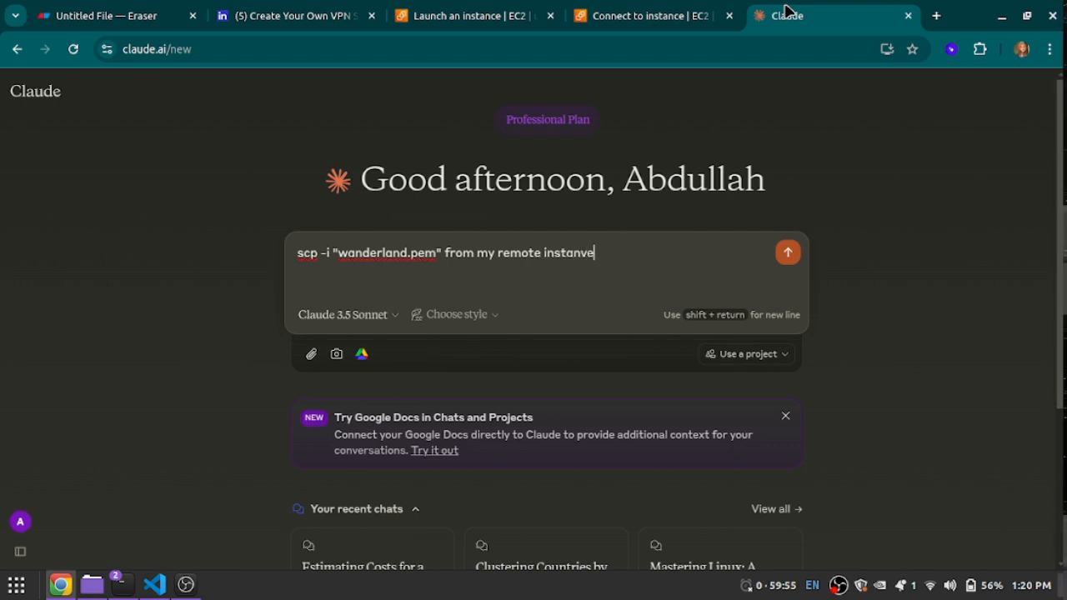
{"action": "type", "text": "ce"}
- Bring the browser back and go to the EC2 Connect to instance page
{"action": "key", "text": "alt+Tab"}
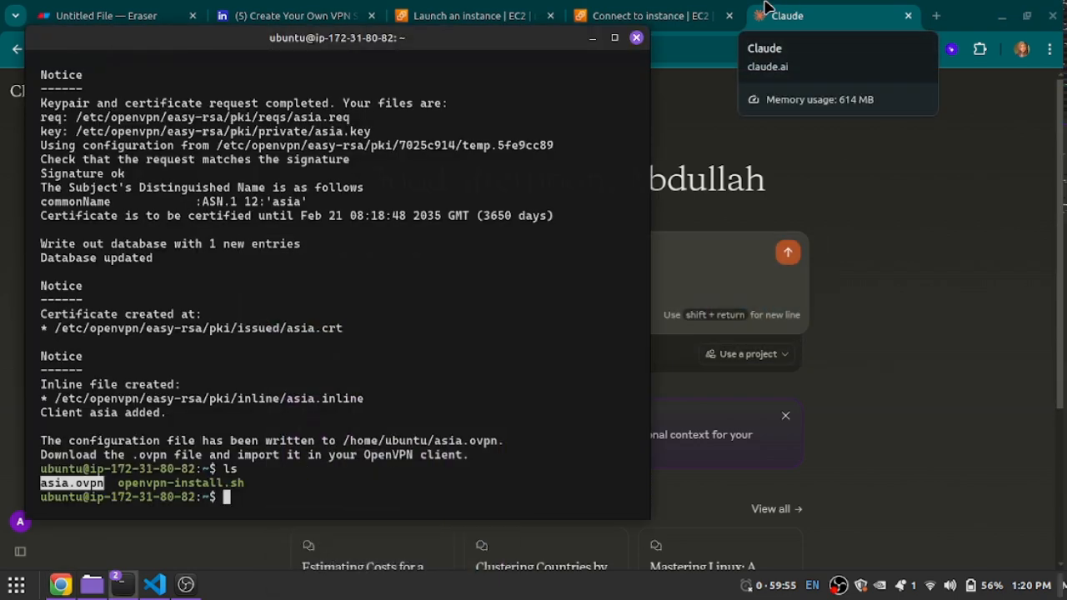
{"action": "left_click", "coordinate": [774, 103]}
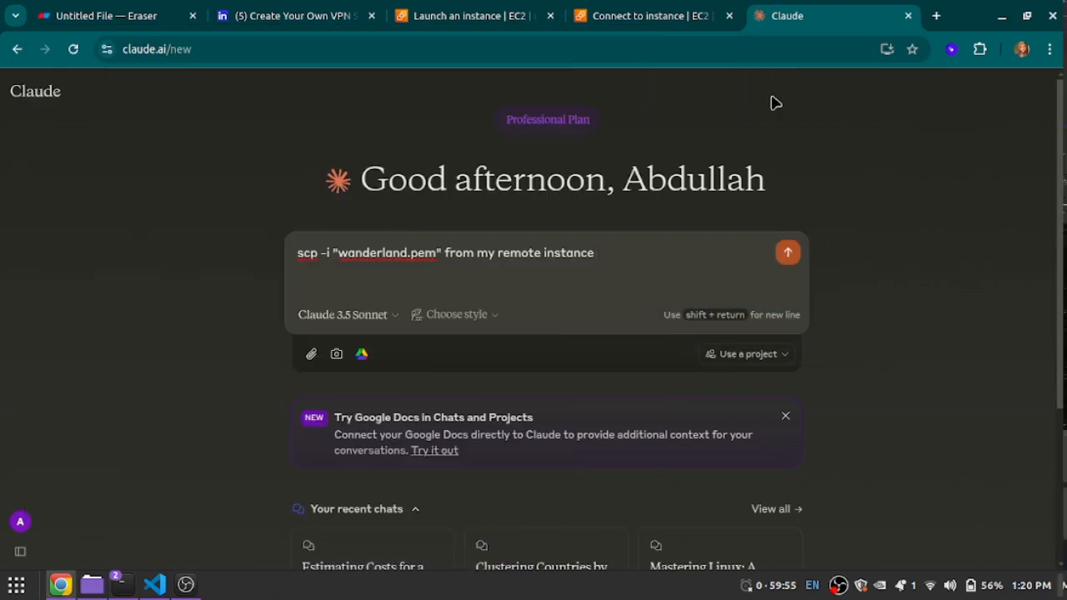
{"action": "left_click", "coordinate": [624, 14]}
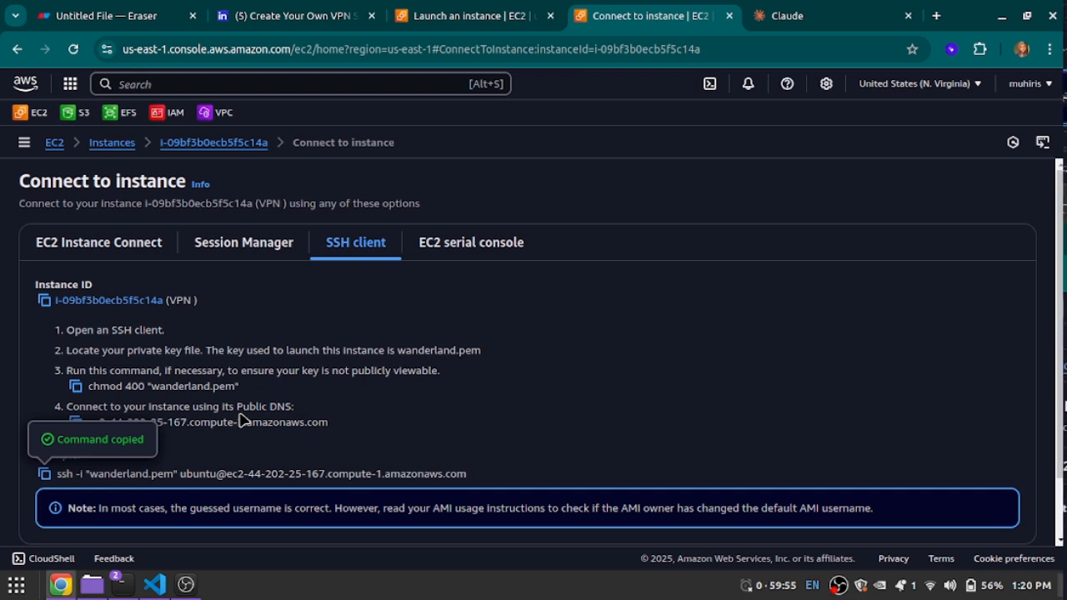
- Copy the example ssh command from the SSH client tab and return to the Claude chat
{"action": "scroll", "coordinate": [240, 419], "scroll_direction": "down", "scroll_amount": 1}
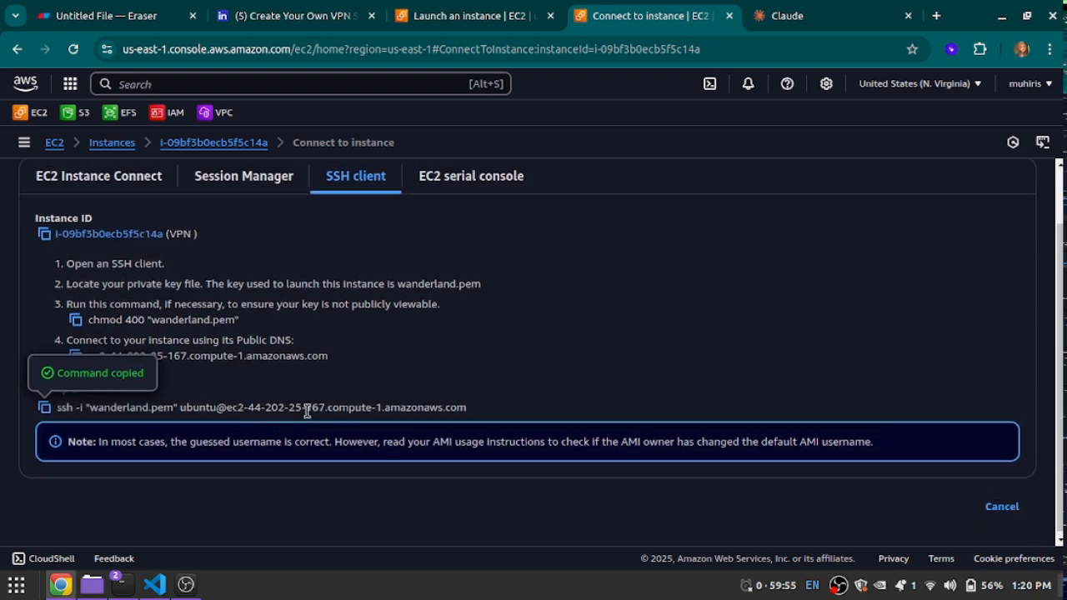
{"action": "triple_click", "coordinate": [307, 407]}
{"action": "double_click", "coordinate": [313, 408]}
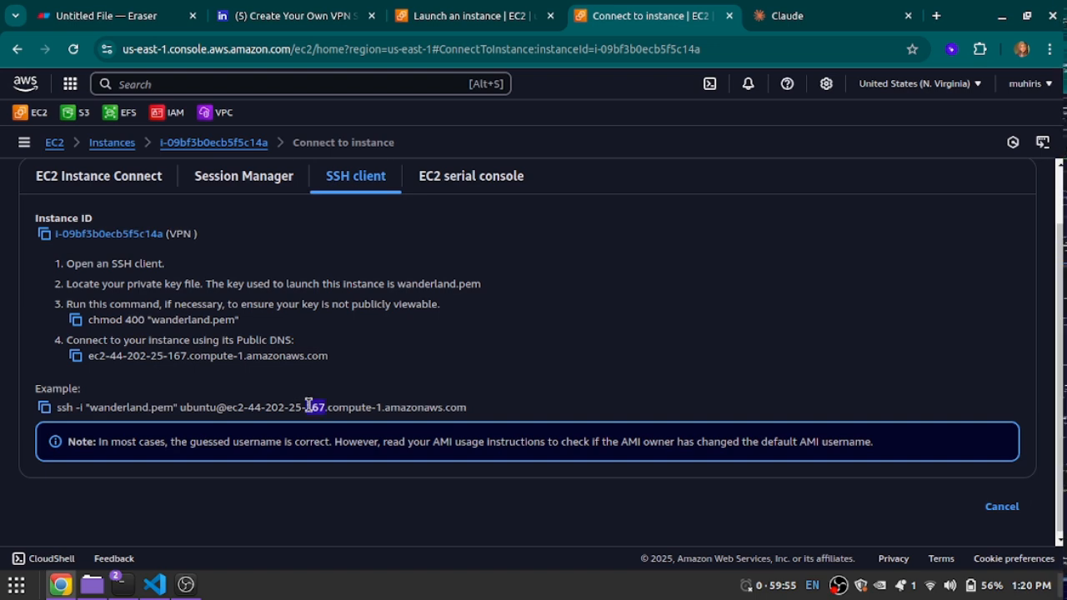
{"action": "triple_click", "coordinate": [308, 407]}
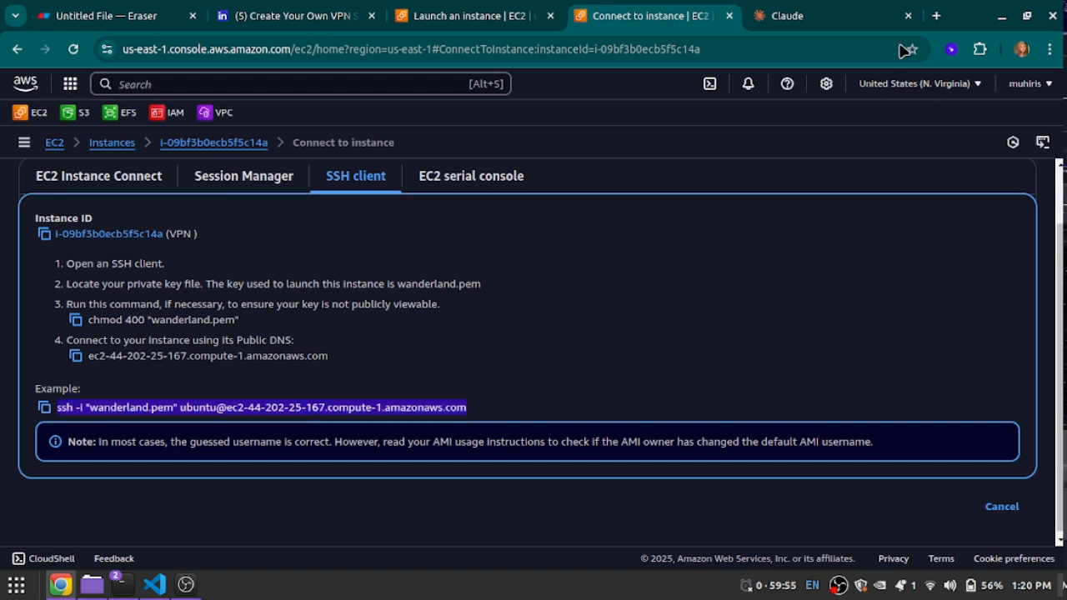
{"action": "left_click", "coordinate": [889, 14]}
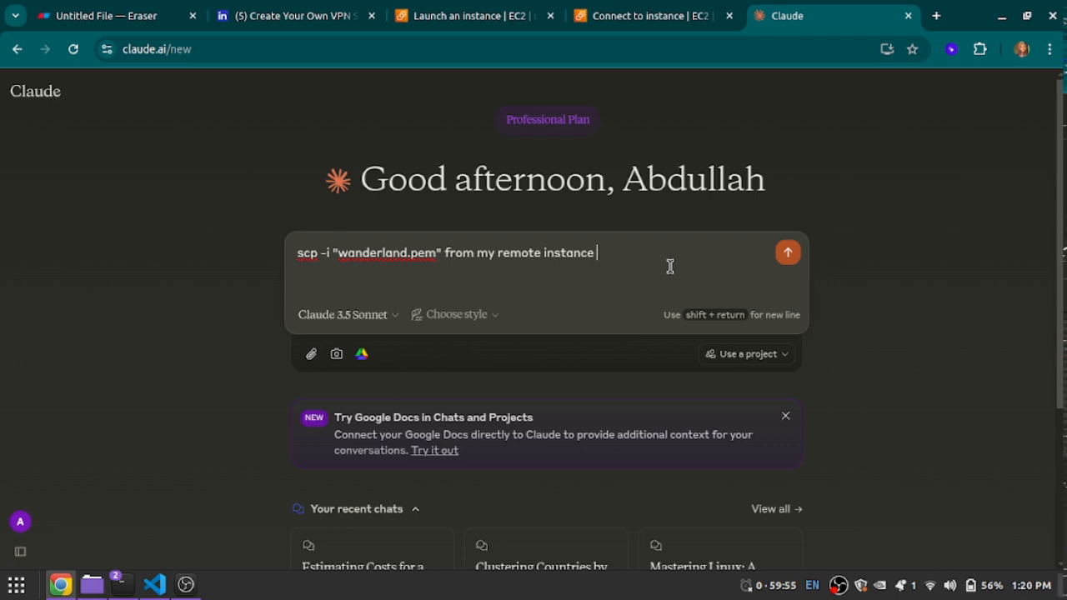
- Add the ssh command and 'i want to get a file from this instanc' to the draft, then send it
{"action": "key", "text": "shift+Return"}
{"action": "key", "text": "shift+Return"}
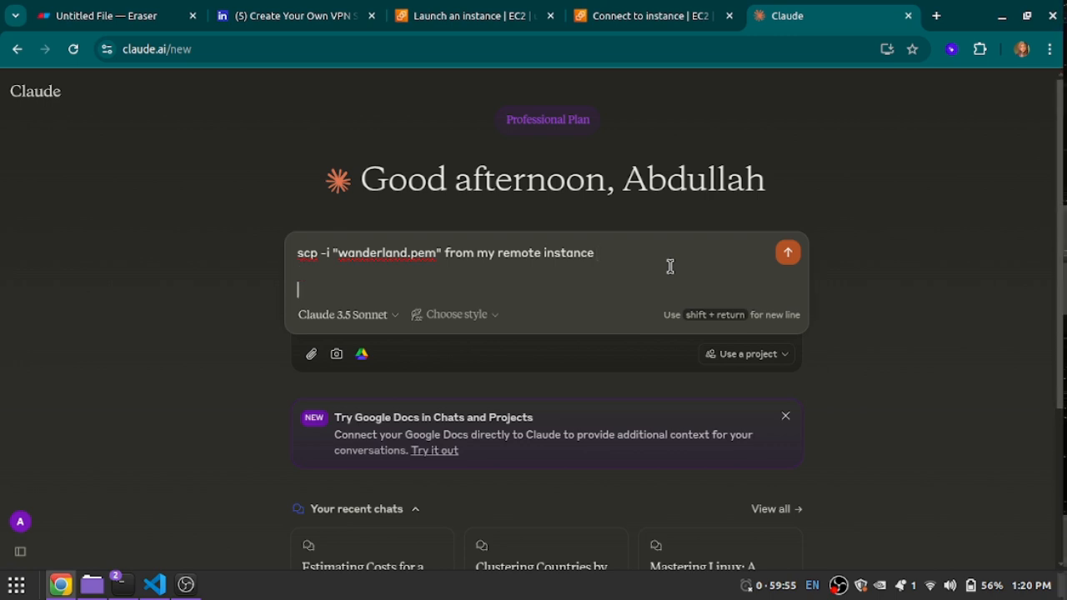
{"action": "key", "text": "ctrl+v"}
{"action": "key", "text": "shift+Return"}
{"action": "key", "text": "shift+Return"}
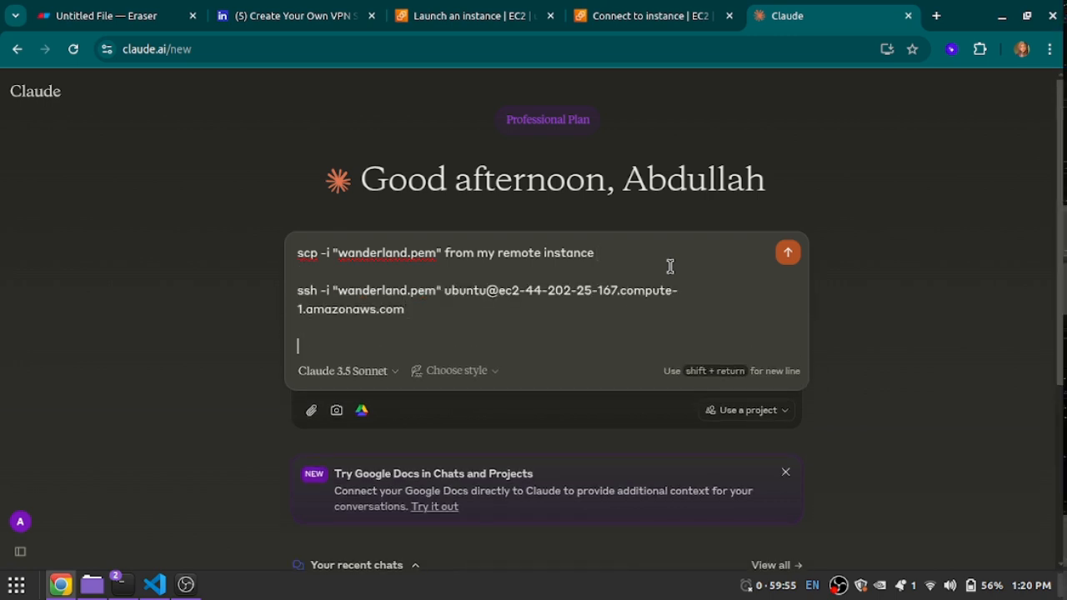
{"action": "type", "text": "i want t"}
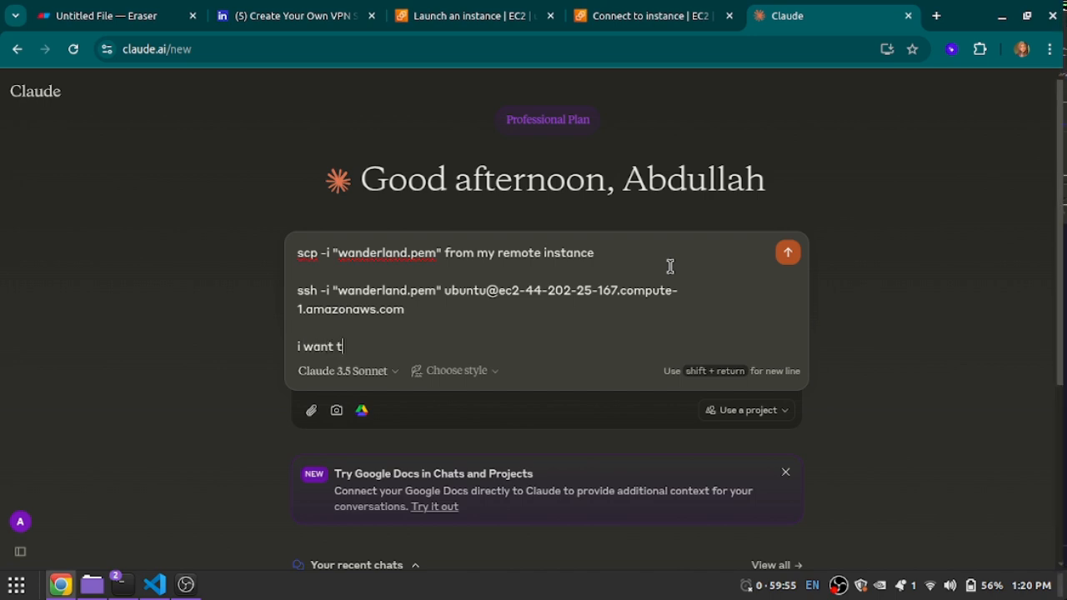
{"action": "type", "text": "o get a f"}
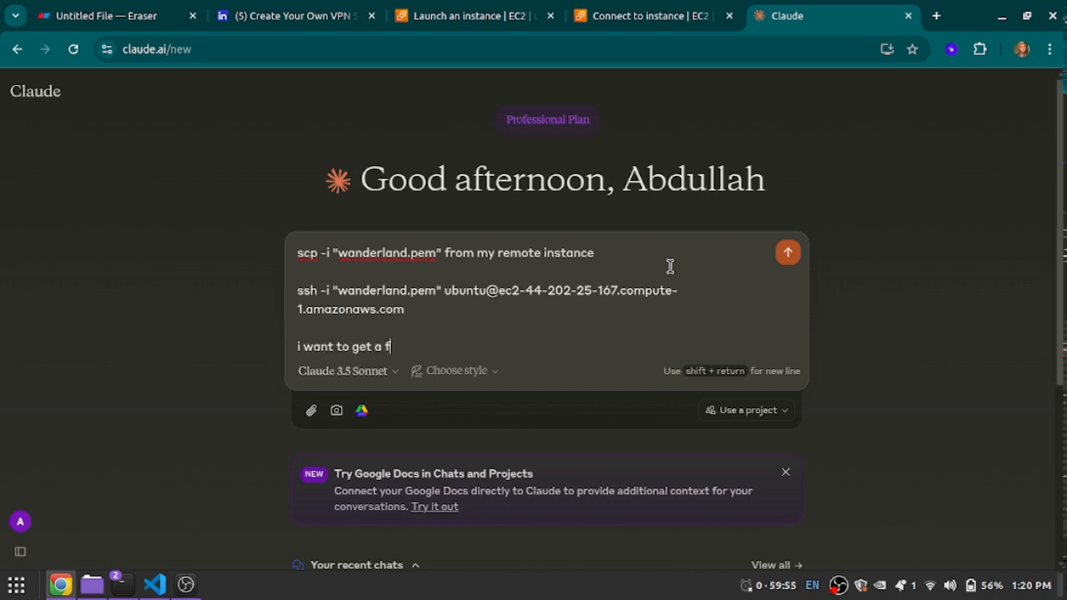
{"action": "type", "text": "ile from this instanc"}
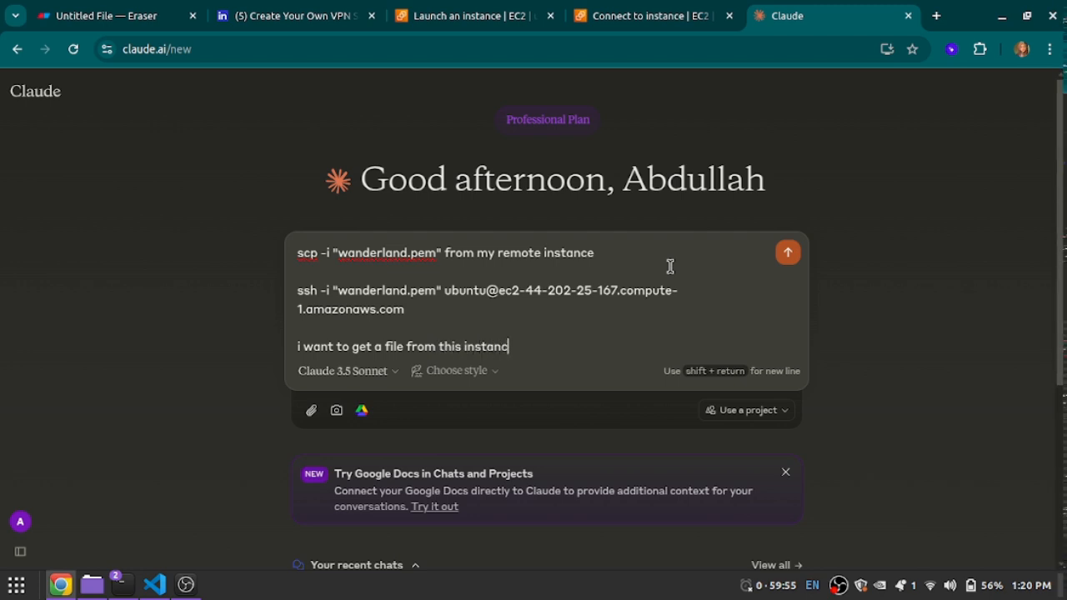
{"action": "key", "text": "Return"}
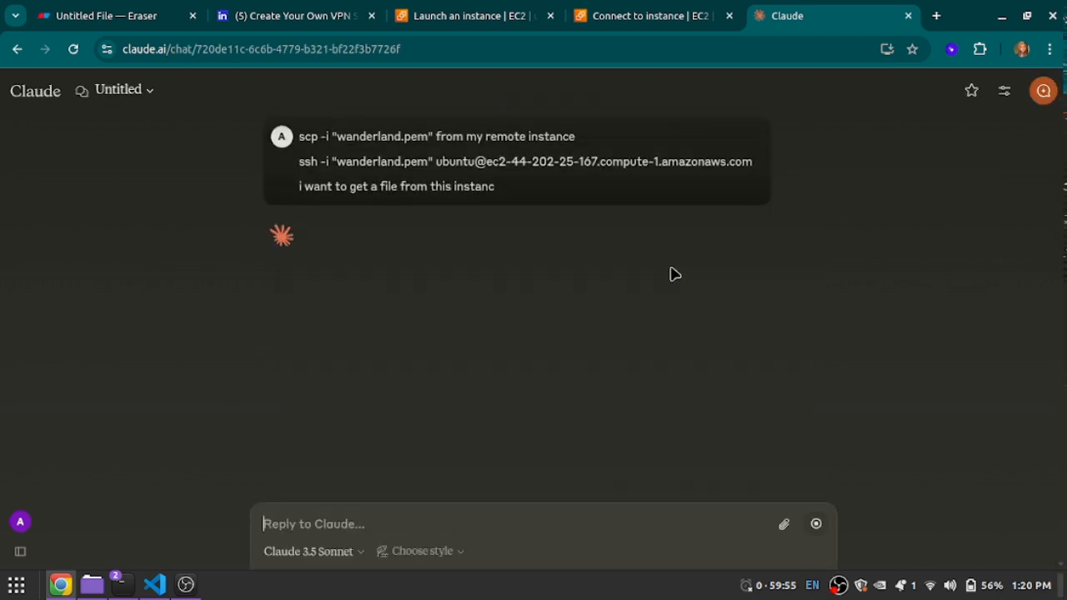
- Review Claude's suggested scp syntax, then return to the SSH terminal
{"action": "key", "text": "alt+Tab"}
{"action": "key", "text": "alt+Tab"}
{"action": "key", "text": "alt+Tab"}
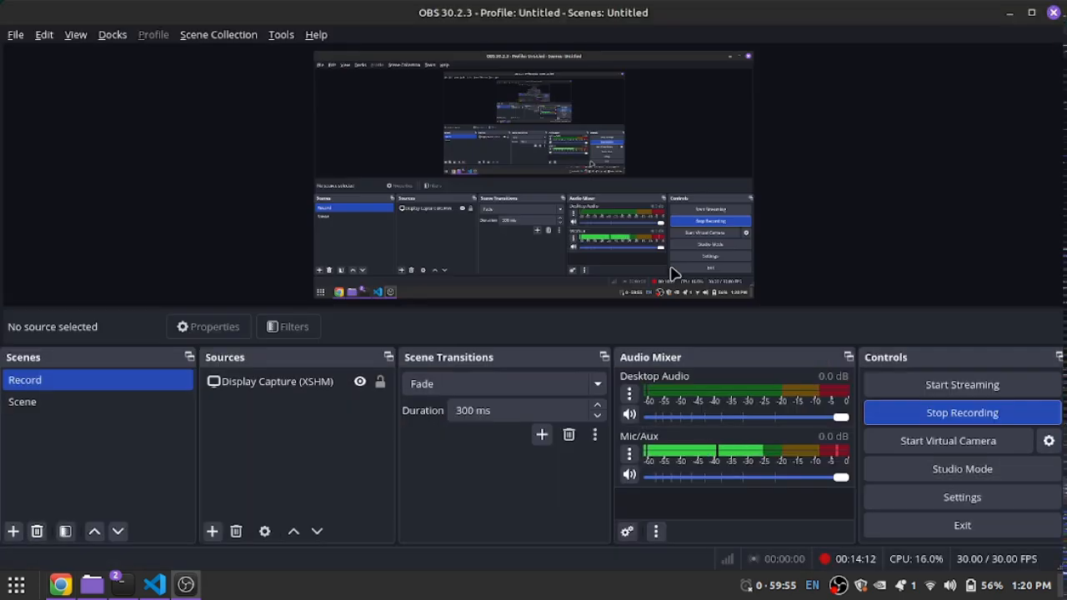
{"action": "key", "text": "alt+Tab"}
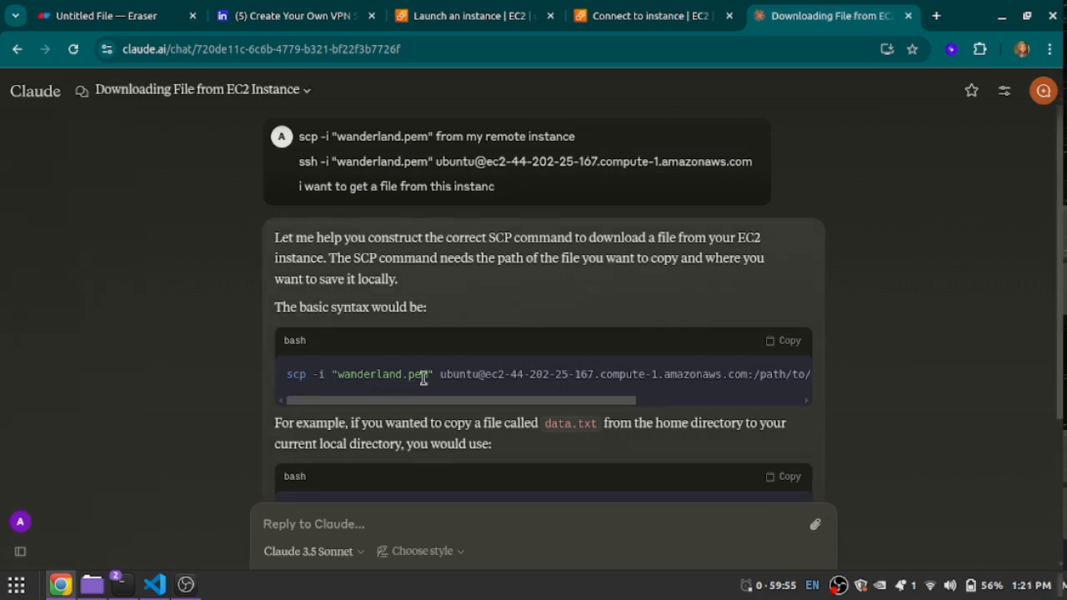
{"action": "double_click", "coordinate": [472, 374]}
{"action": "scroll", "coordinate": [471, 374], "scroll_direction": "right", "scroll_amount": 5}
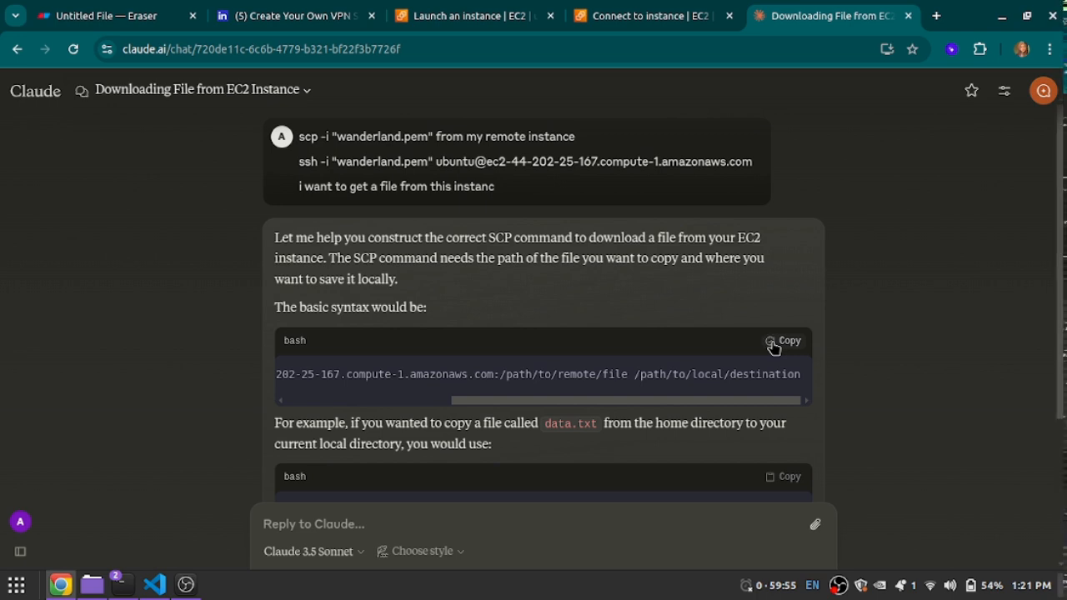
{"action": "key", "text": "alt+Tab"}
{"action": "key", "text": "alt+Tab"}
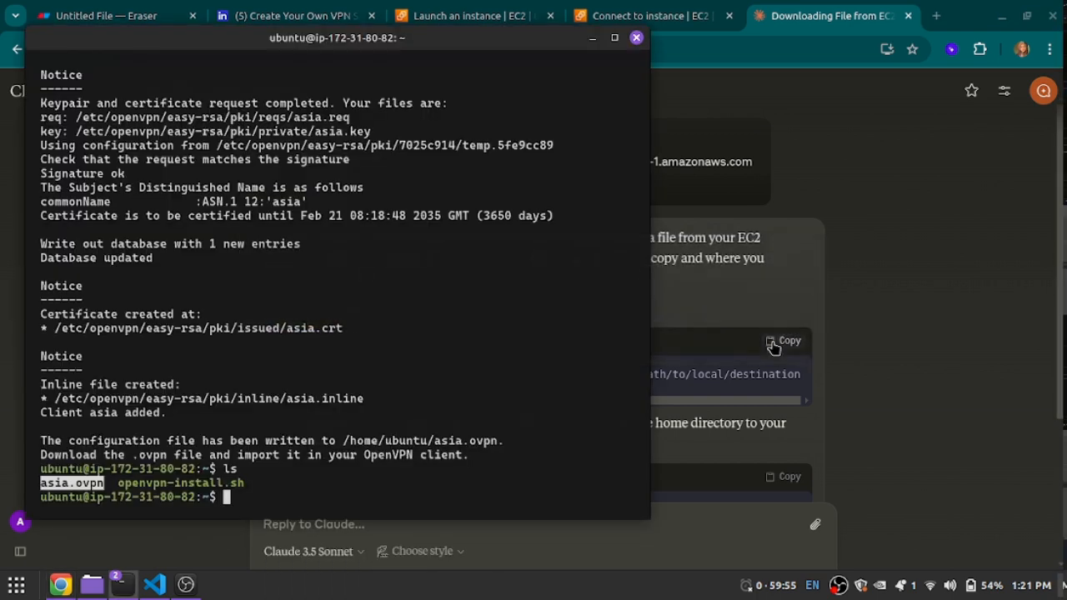
- Run pwd in the SSH session to confirm the working directory is /home/ubuntu
{"action": "left_click", "coordinate": [390, 462]}
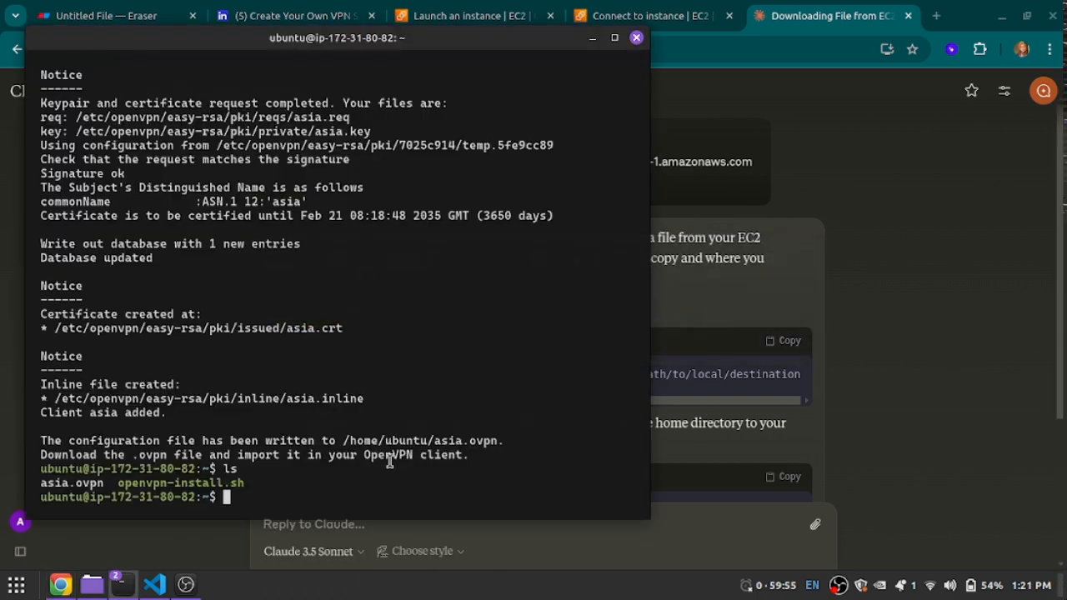
{"action": "type", "text": "pwd"}
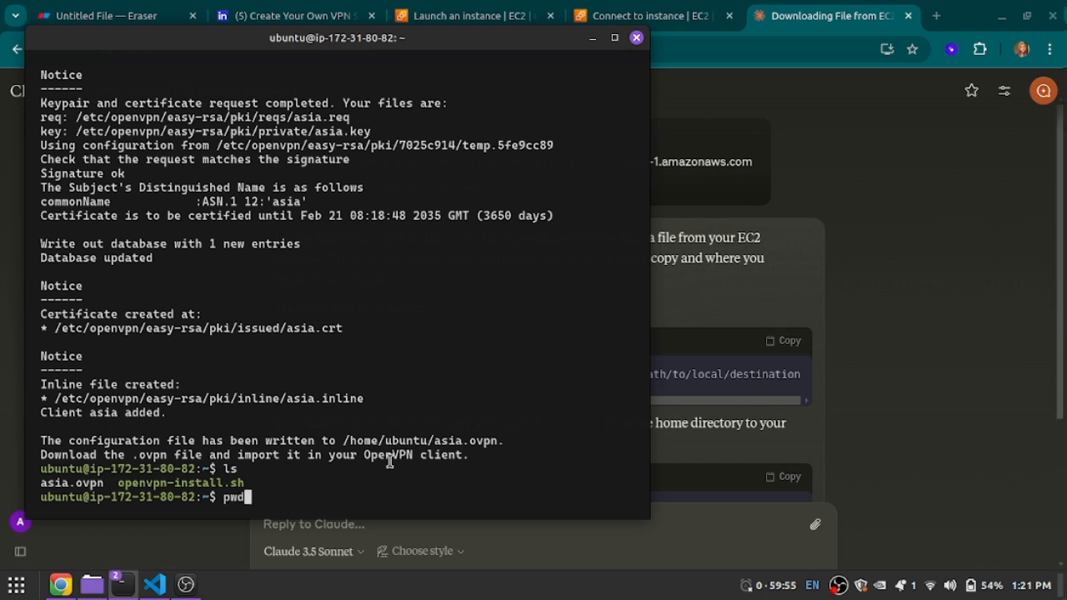
{"action": "key", "text": "Return"}
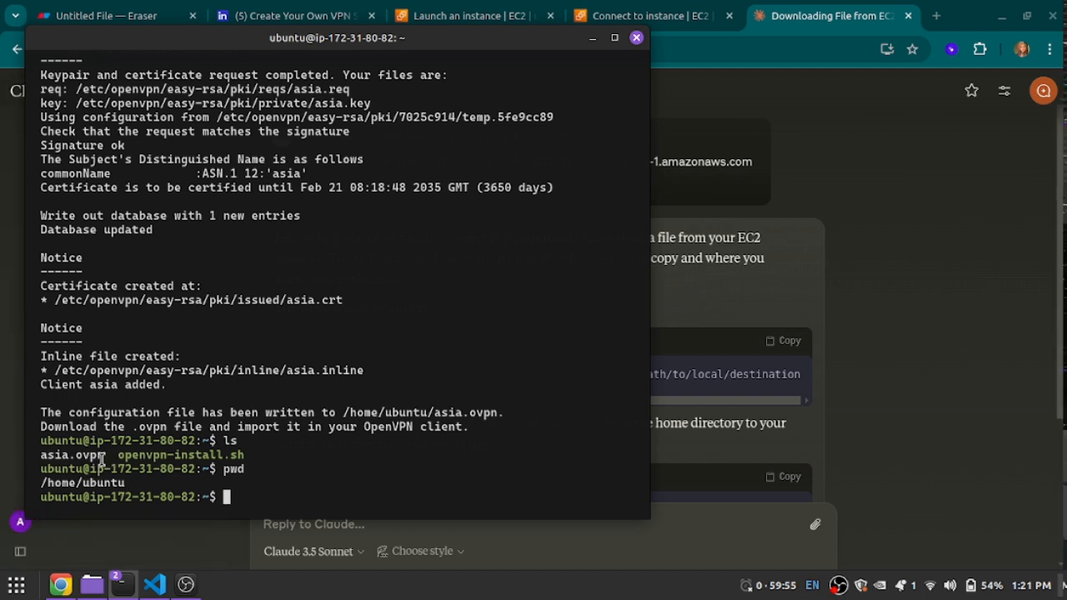
{"action": "key", "text": "alt+Tab"}
{"action": "key", "text": "alt+Tab"}
{"action": "key", "text": "alt+Tab"}
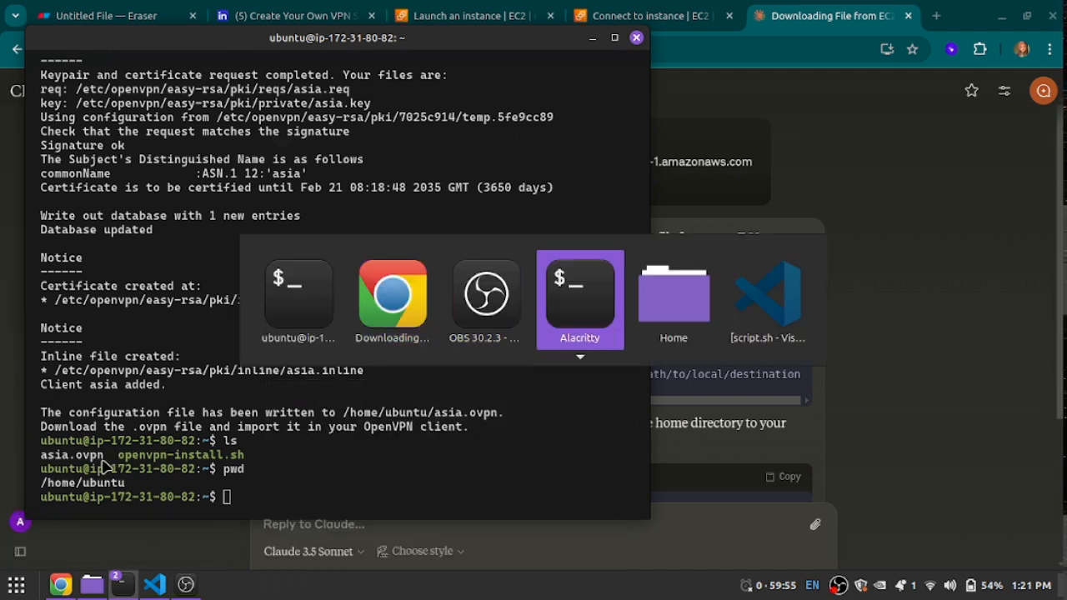
- Paste the suggested scp command and replace its local destination with '.'
{"action": "key", "text": "BackSpace"}
{"action": "key", "text": "BackSpace"}
{"action": "key", "text": "BackSpace"}
{"action": "key", "text": "BackSpace"}
{"action": "key", "text": "BackSpace"}
{"action": "key", "text": "BackSpace"}
{"action": "key", "text": "BackSpace"}
{"action": "key", "text": "BackSpace"}
{"action": "key", "text": "BackSpace"}
{"action": "key", "text": "BackSpace"}
{"action": "key", "text": "BackSpace"}
{"action": "key", "text": "BackSpace"}
{"action": "key", "text": "BackSpace"}
{"action": "key", "text": "BackSpace"}
{"action": "key", "text": "BackSpace"}
{"action": "key", "text": "BackSpace"}
{"action": "key", "text": "BackSpace"}
{"action": "key", "text": "BackSpace"}
{"action": "key", "text": "BackSpace"}
{"action": "key", "text": "BackSpace"}
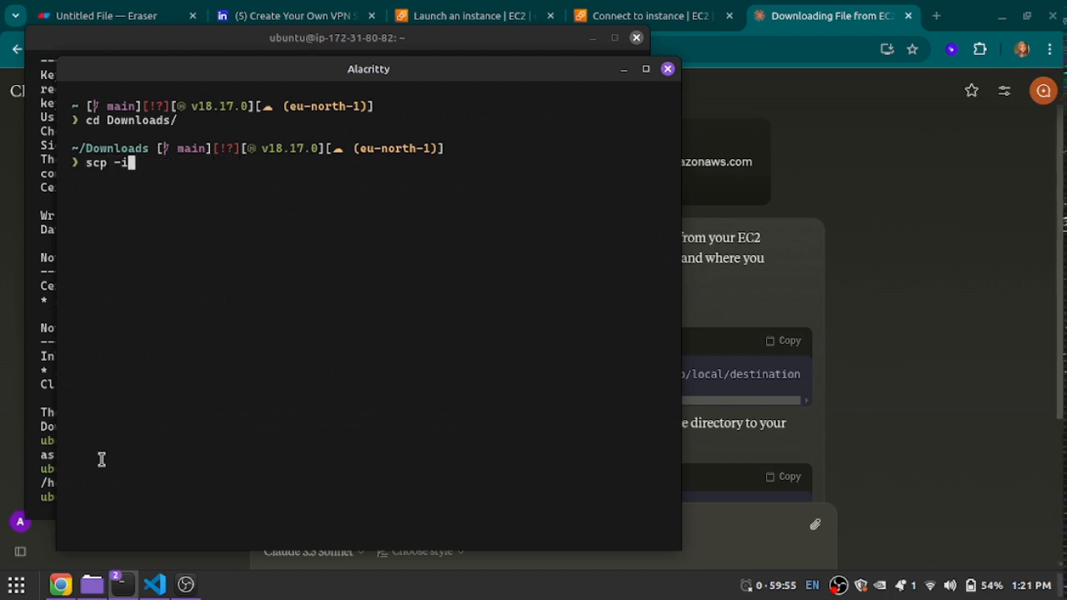
{"action": "key", "text": "ctrl+shift+v"}
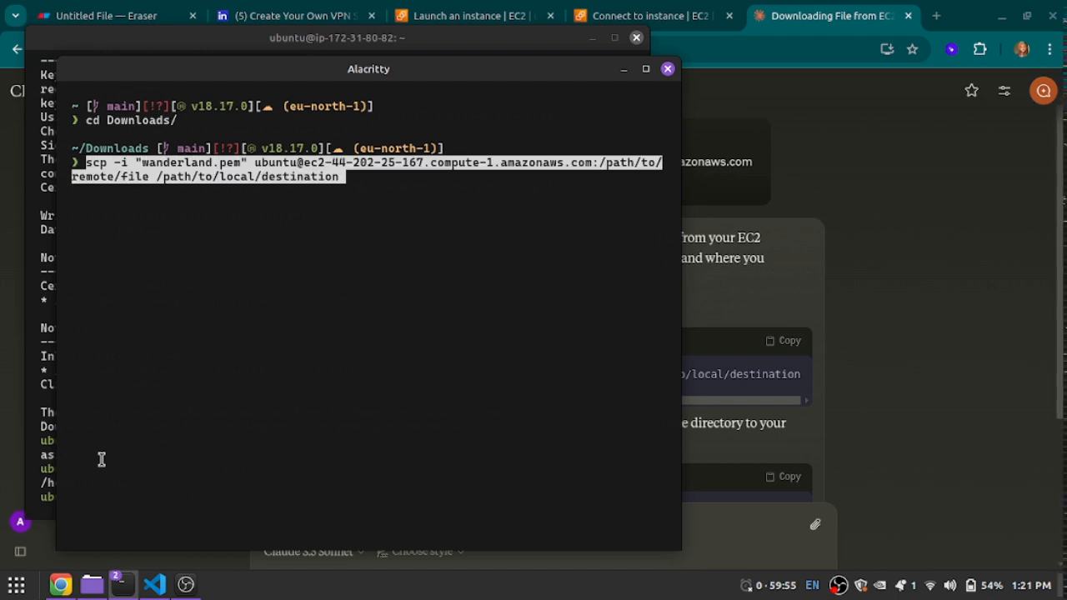
{"action": "key", "text": "Right"}
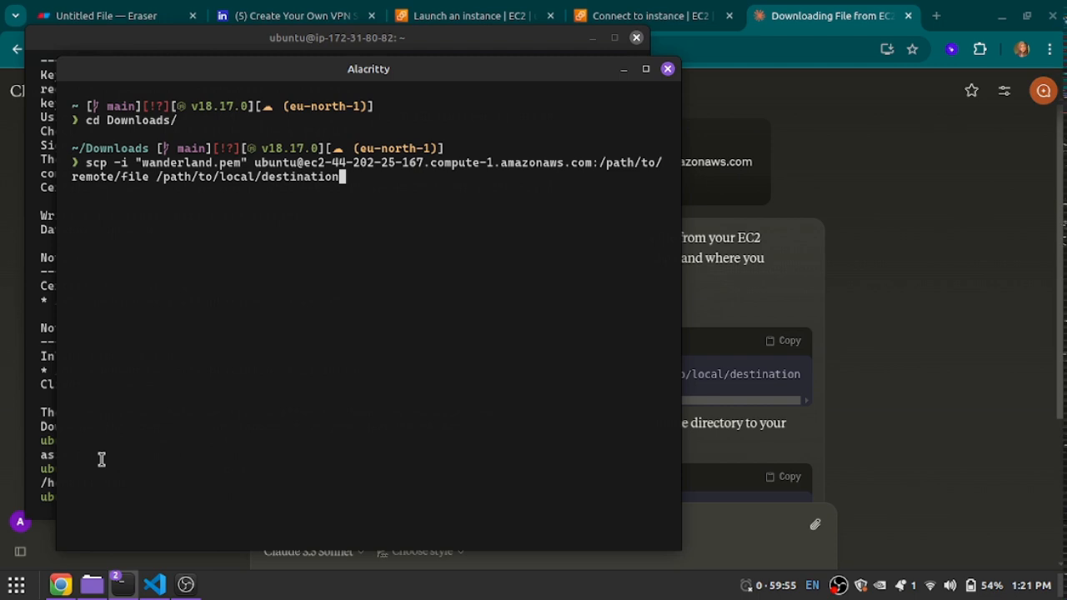
{"action": "key", "text": "BackSpace"}
{"action": "key", "text": "BackSpace"}
{"action": "key", "text": "BackSpace"}
{"action": "key", "text": "BackSpace"}
{"action": "key", "text": "BackSpace"}
{"action": "key", "text": "BackSpace"}
{"action": "key", "text": "BackSpace"}
{"action": "key", "text": "BackSpace"}
{"action": "key", "text": "BackSpace"}
{"action": "key", "text": "BackSpace"}
{"action": "key", "text": "BackSpace"}
{"action": "key", "text": "BackSpace"}
{"action": "key", "text": "BackSpace"}
{"action": "key", "text": "BackSpace"}
{"action": "key", "text": "BackSpace"}
{"action": "key", "text": "BackSpace"}
{"action": "key", "text": "BackSpace"}
{"action": "key", "text": "BackSpace"}
{"action": "key", "text": "BackSpace"}
{"action": "key", "text": "BackSpace"}
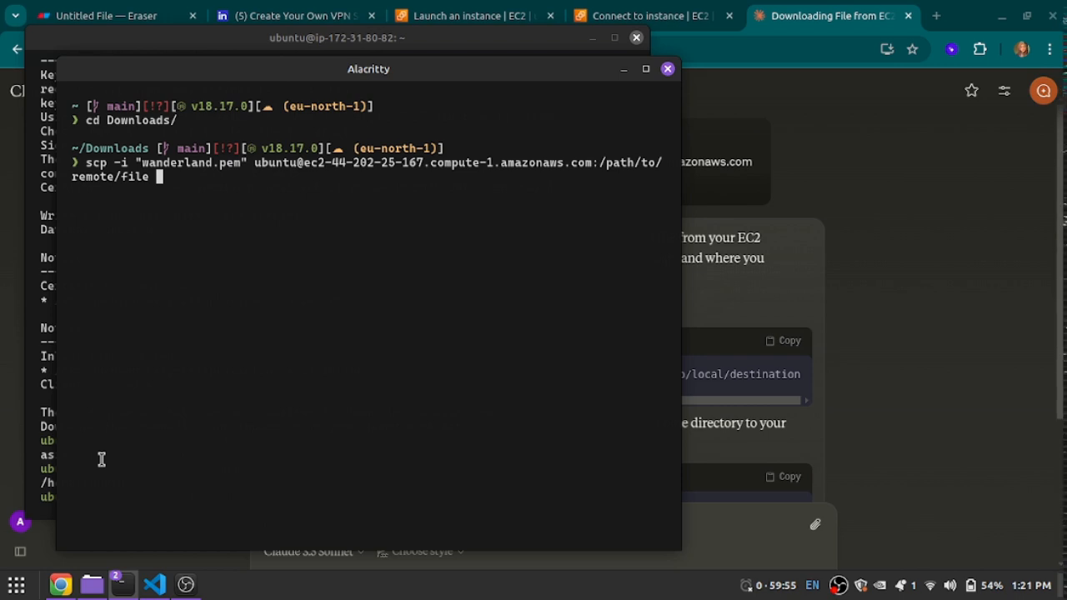
{"action": "type", "text": "."}
{"action": "key", "text": "Left"}
{"action": "key", "text": "Left"}
{"action": "key", "text": "BackSpace"}
{"action": "key", "text": "BackSpace"}
{"action": "key", "text": "BackSpace"}
{"action": "key", "text": "BackSpace"}
{"action": "key", "text": "BackSpace"}
{"action": "key", "text": "BackSpace"}
{"action": "key", "text": "BackSpace"}
{"action": "key", "text": "BackSpace"}
{"action": "key", "text": "BackSpace"}
{"action": "key", "text": "BackSpace"}
{"action": "key", "text": "BackSpace"}
{"action": "key", "text": "BackSpace"}
{"action": "key", "text": "BackSpace"}
{"action": "key", "text": "BackSpace"}
{"action": "key", "text": "BackSpace"}
{"action": "key", "text": "BackSpace"}
{"action": "key", "text": "BackSpace"}
{"action": "key", "text": "BackSpace"}
{"action": "key", "text": "BackSpace"}
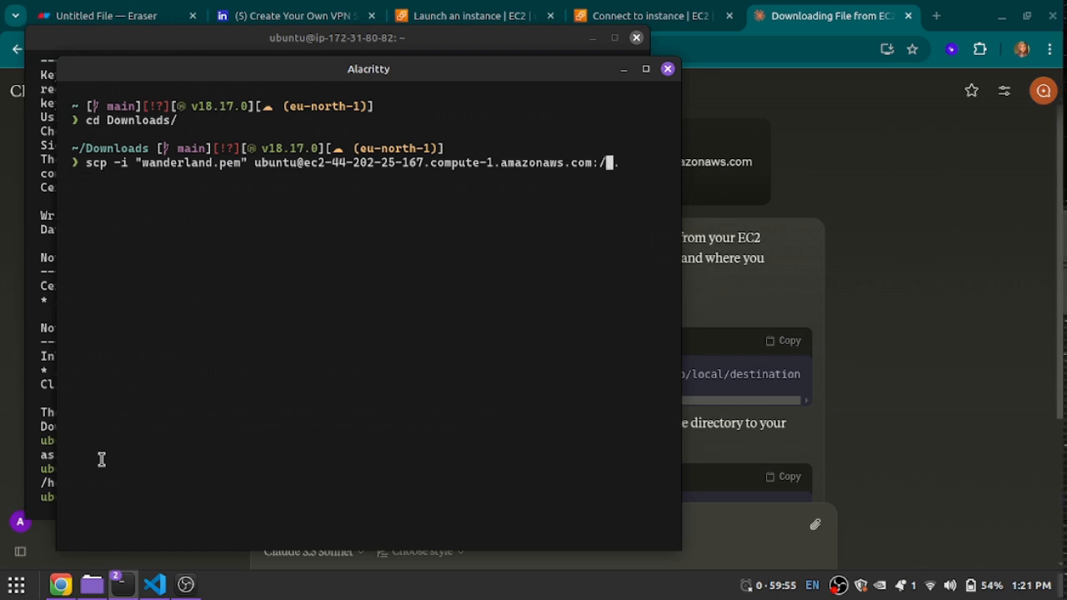
- Set the remote path to /home/ubuntu/asia.ovpn and run the download
{"action": "key", "text": "alt+Tab"}
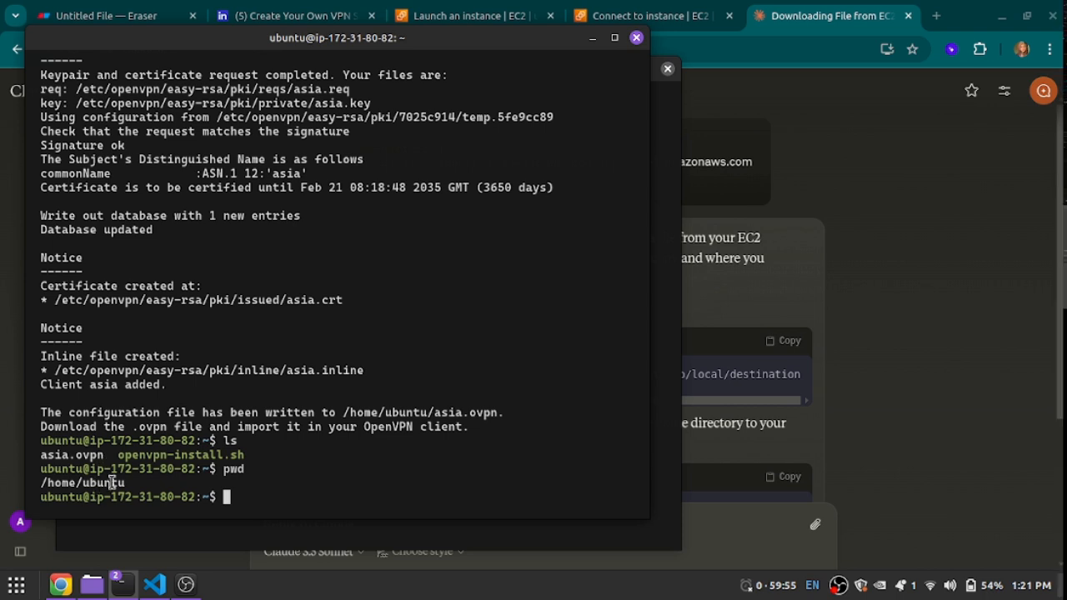
{"action": "key", "text": "alt+Tab"}
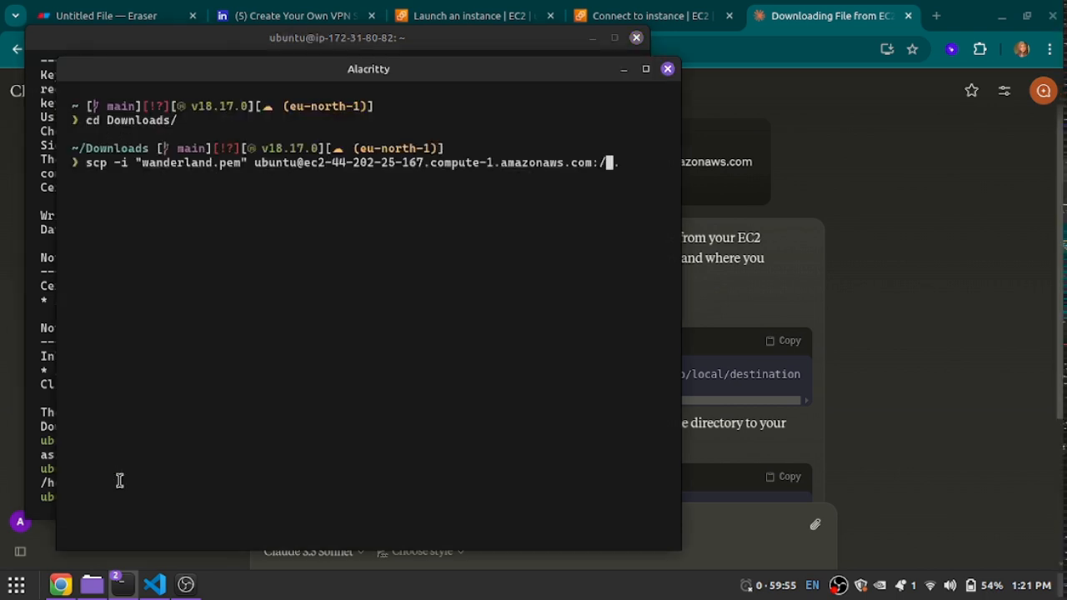
{"action": "type", "text": "home"}
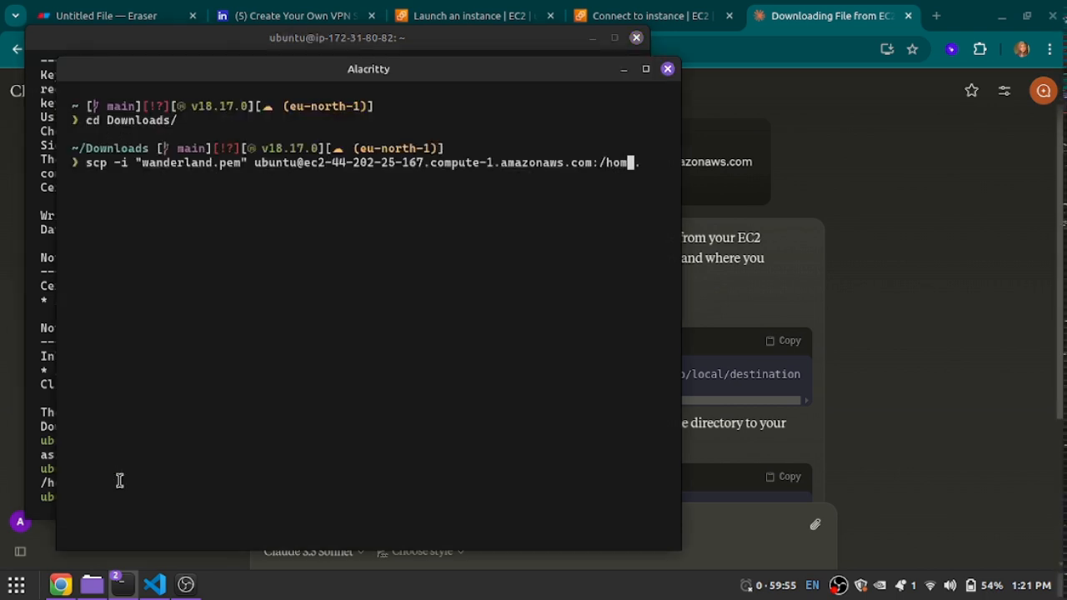
{"action": "type", "text": "/"}
{"action": "type", "text": "ubu"}
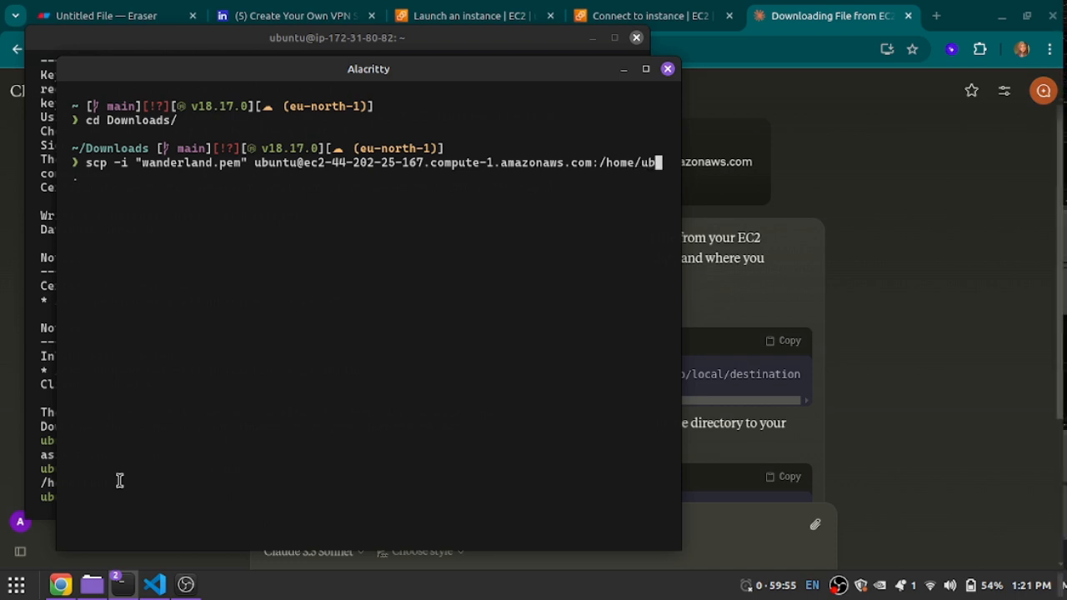
{"action": "type", "text": "ntu"}
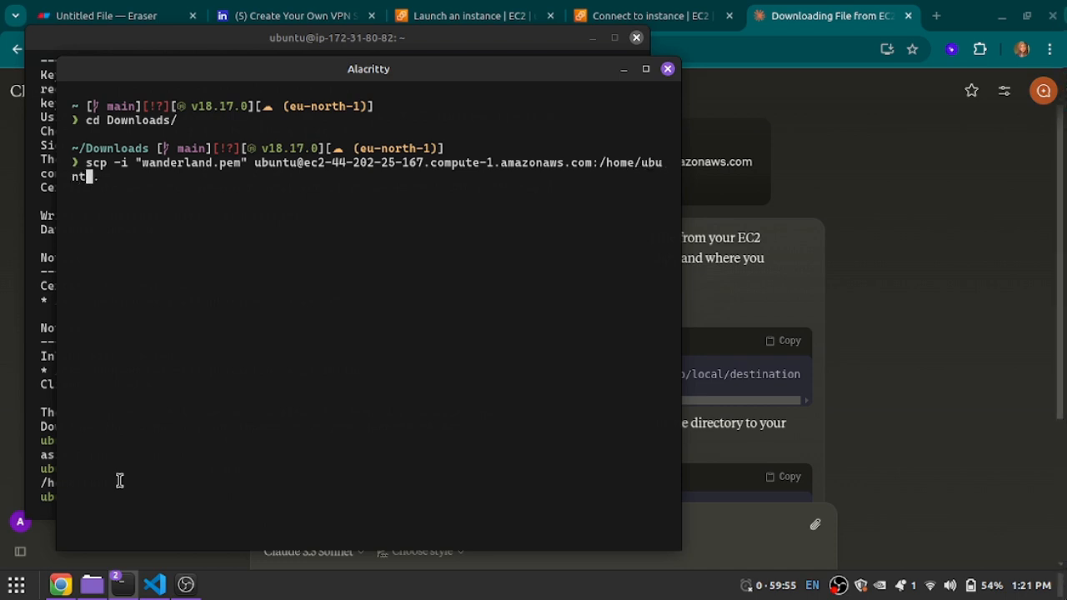
{"action": "type", "text": "/"}
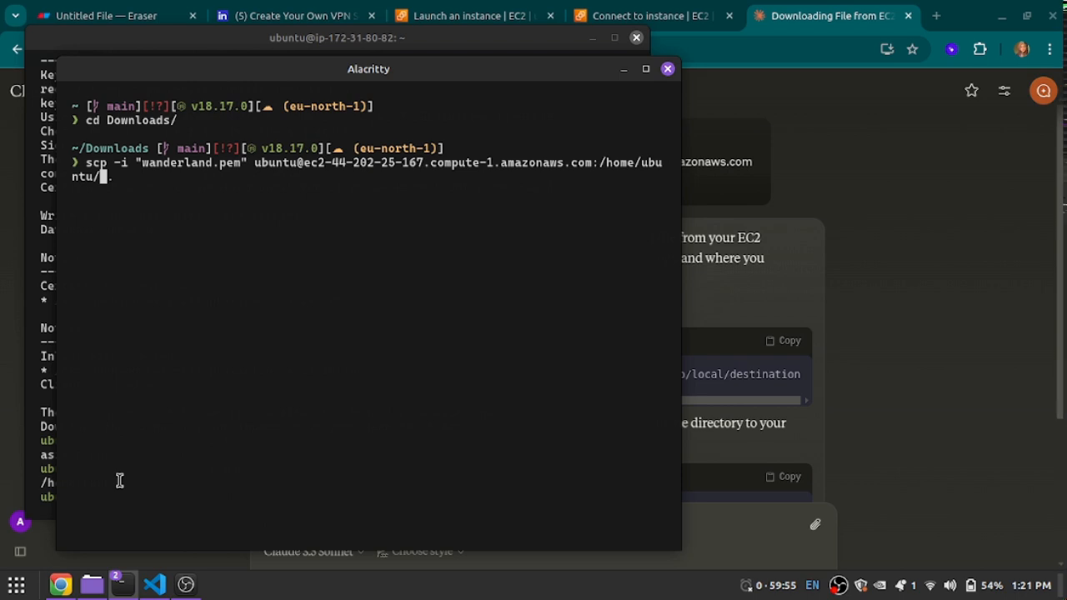
{"action": "key", "text": "alt+Tab"}
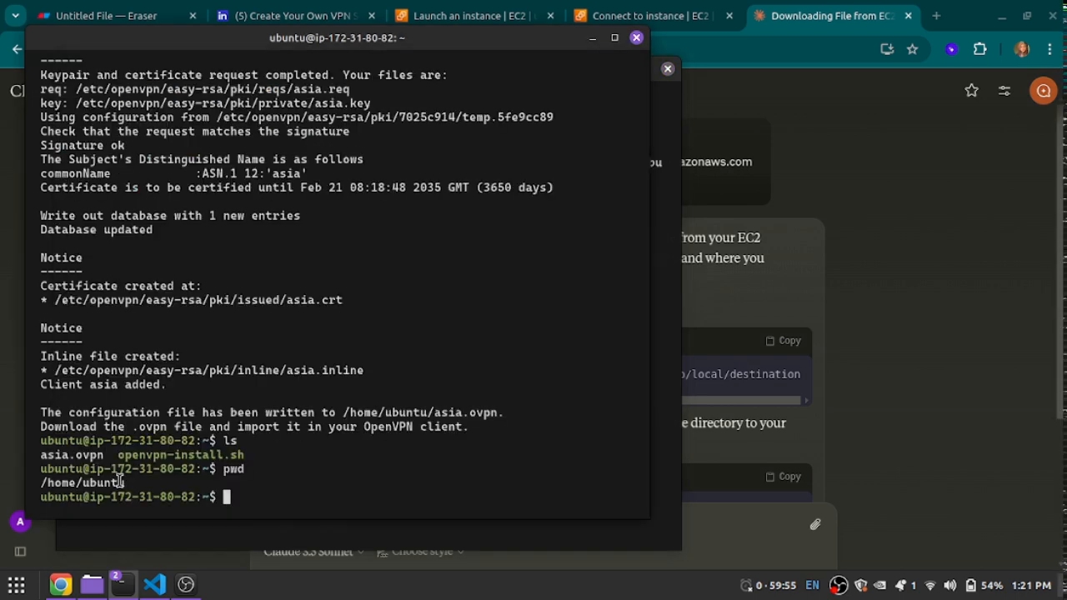
{"action": "key", "text": "alt+Tab"}
{"action": "type", "text": "as"}
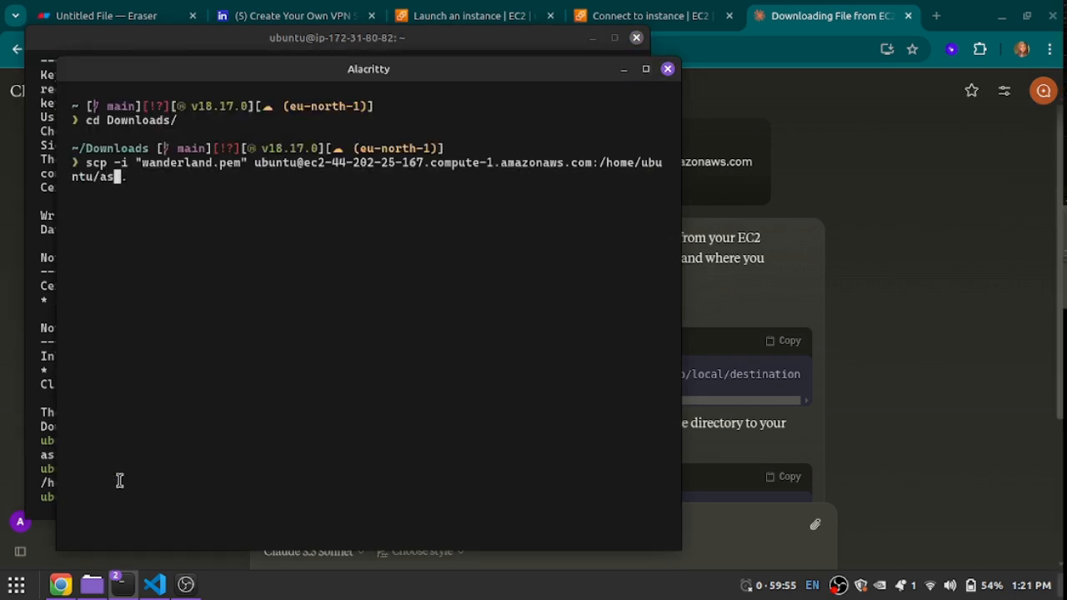
{"action": "type", "text": "ia.ov"}
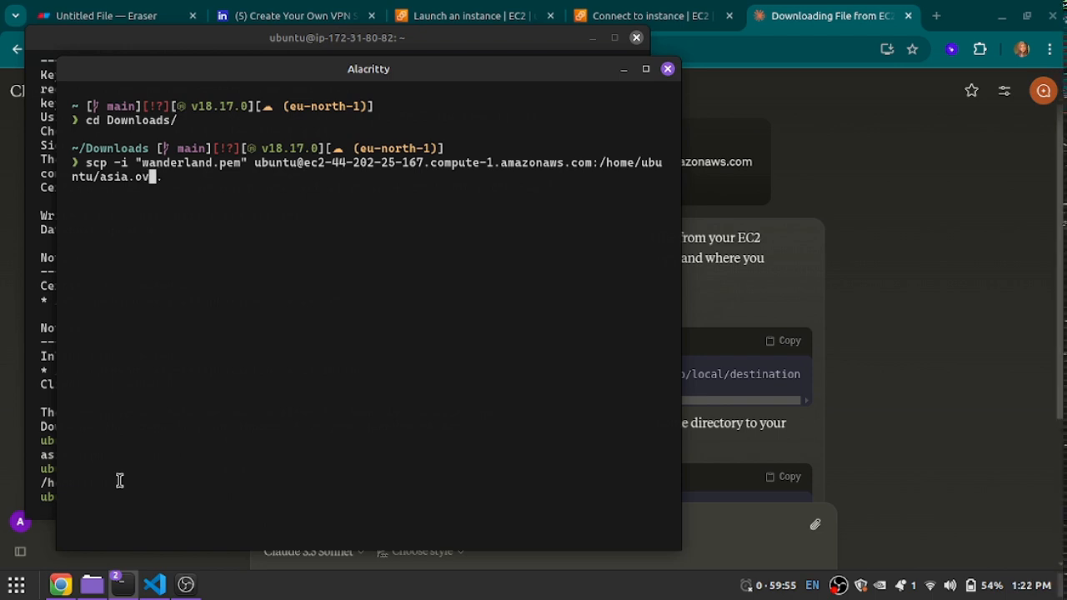
{"action": "type", "text": "pn"}
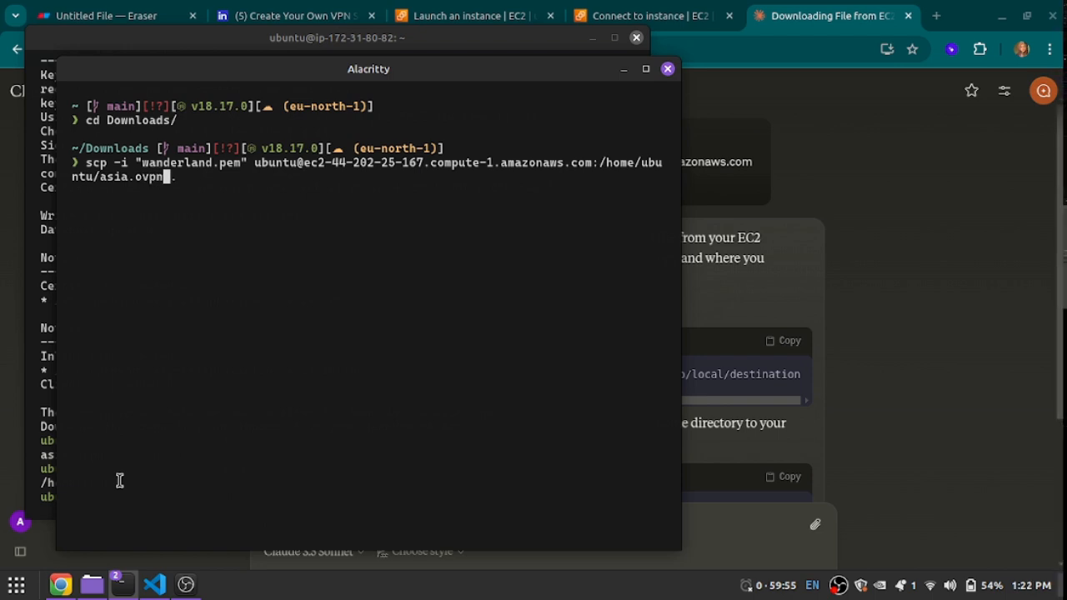
{"action": "key", "text": "Return"}
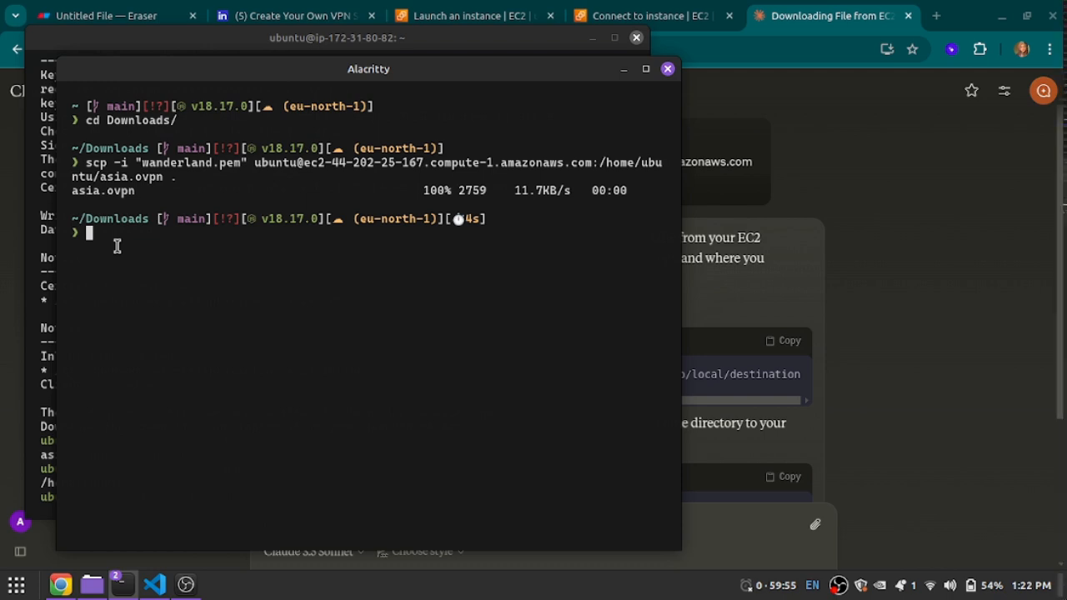
- Confirm asia.ovpn exists locally with ls and print its contents with cat
{"action": "type", "text": "ls as"}
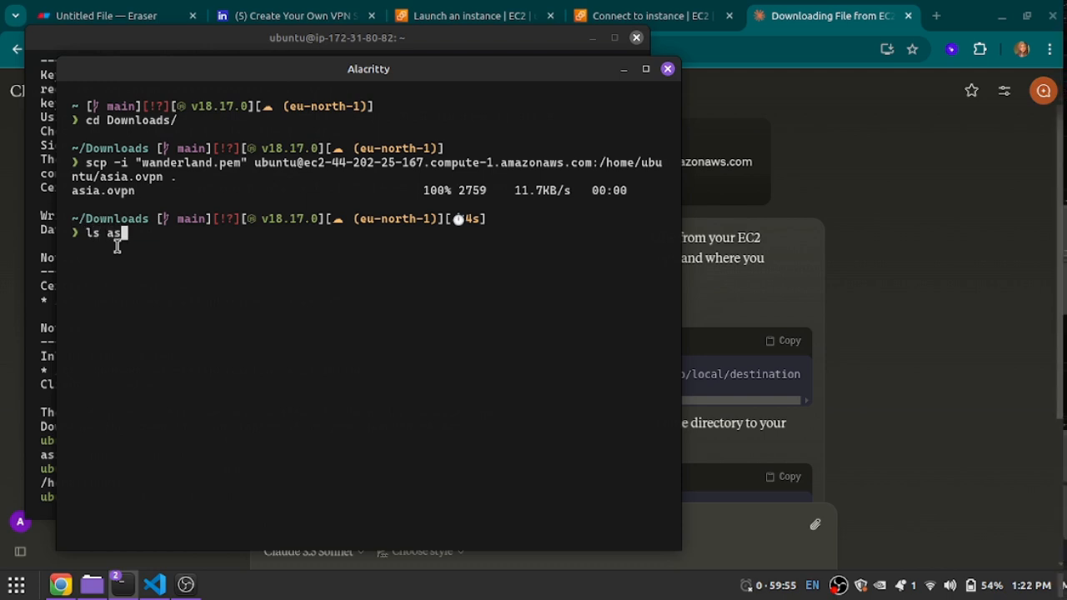
{"action": "type", "text": "i"}
{"action": "key", "text": "Tab"}
{"action": "key", "text": "Return"}
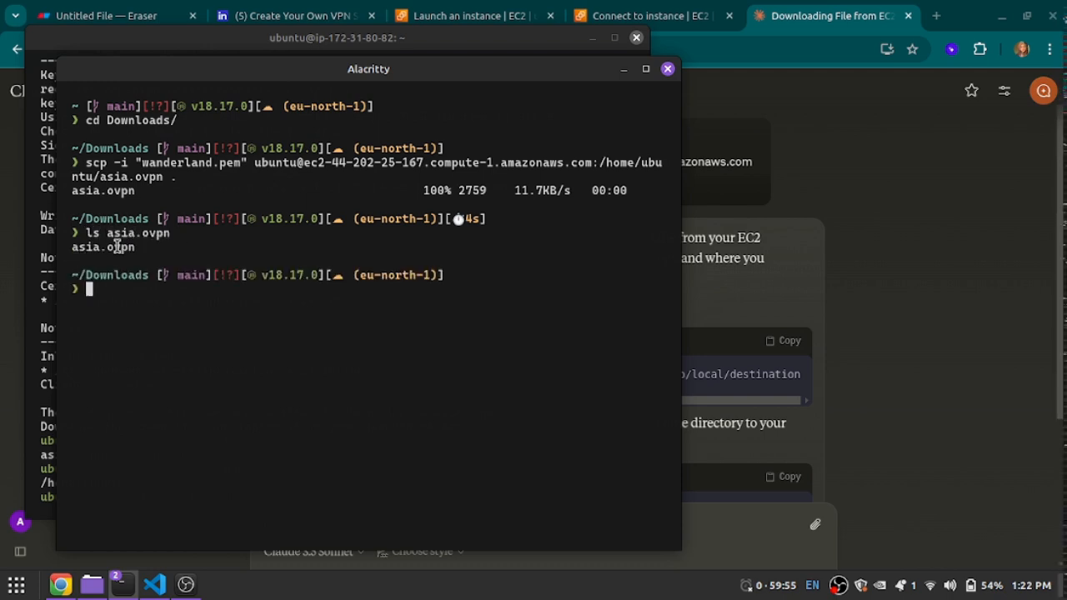
{"action": "type", "text": "ca"}
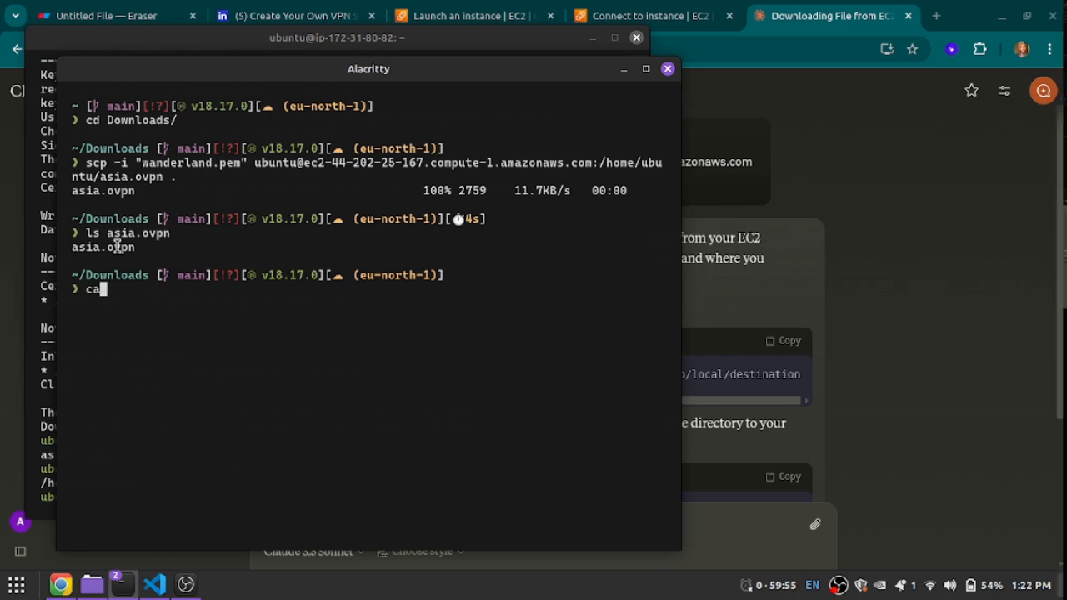
{"action": "type", "text": "t asia"}
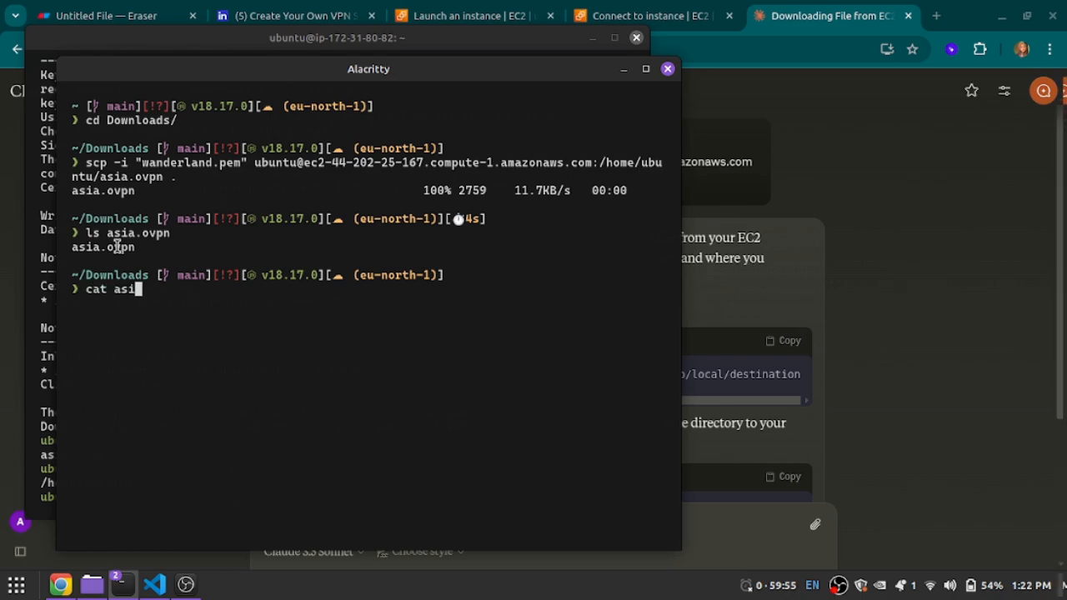
{"action": "key", "text": "Tab"}
{"action": "key", "text": "Return"}
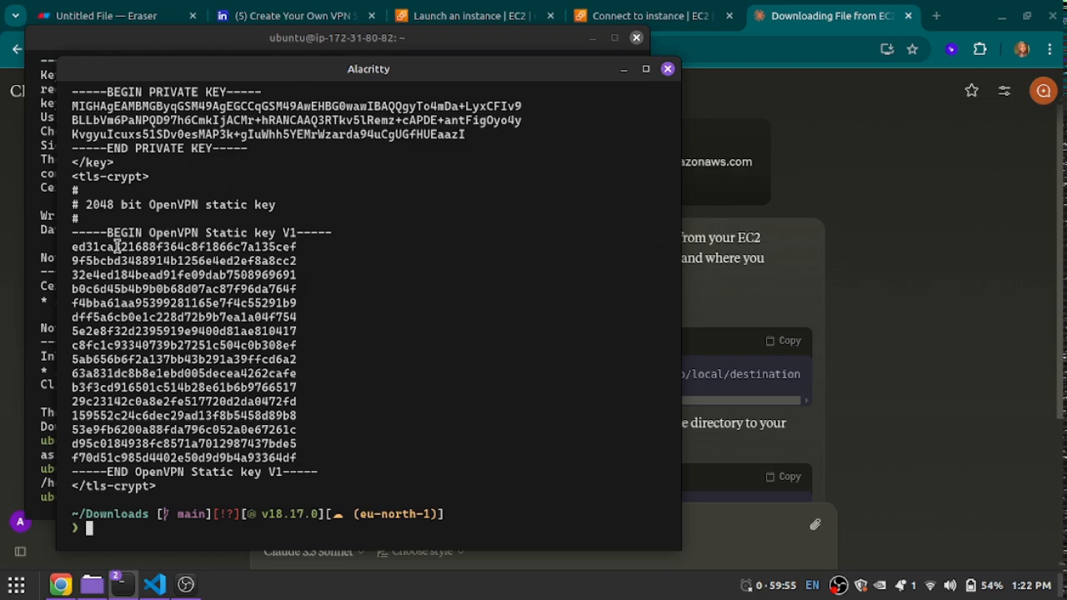
{"action": "scroll", "coordinate": [117, 247], "scroll_direction": "up", "scroll_amount": 20}
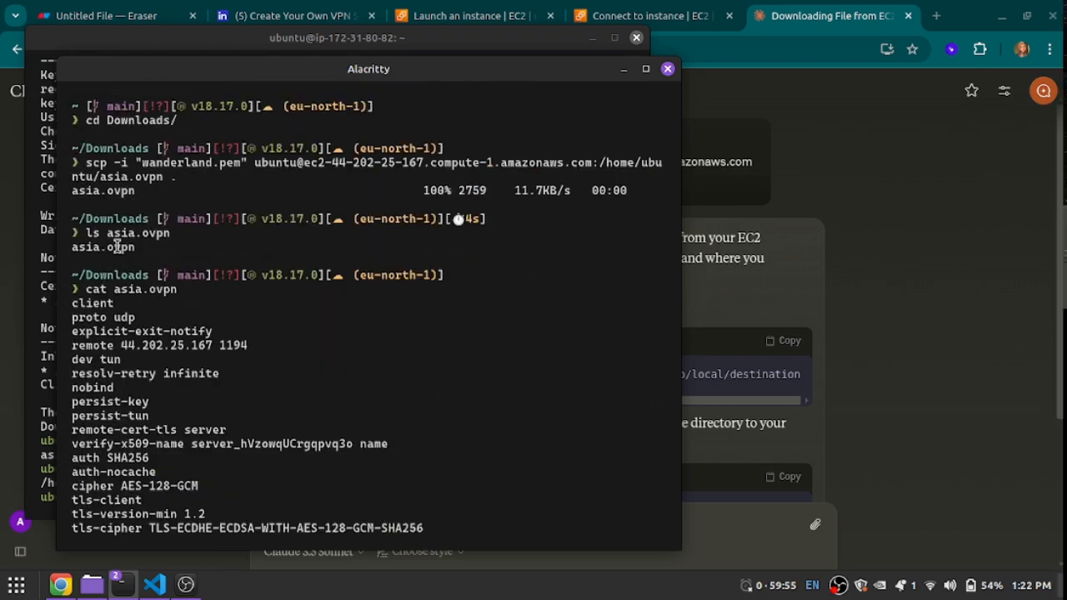
- Glance at the SSH session, then return to the EC2 Connect to instance page
{"action": "left_click", "coordinate": [40, 321]}
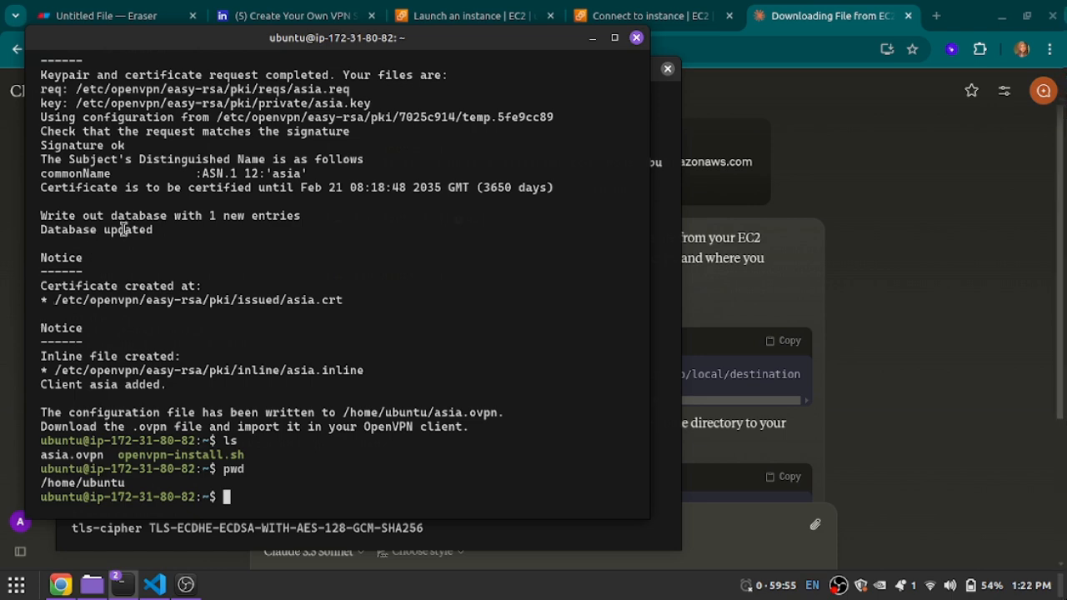
{"action": "scroll", "coordinate": [435, 129], "scroll_direction": "up", "scroll_amount": 6}
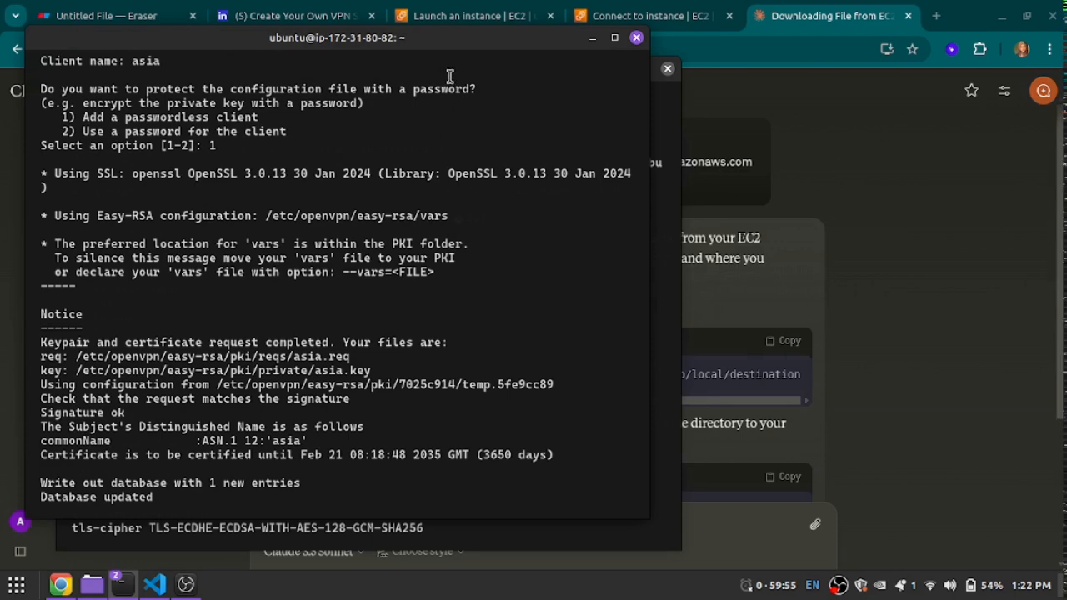
{"action": "left_click", "coordinate": [582, 23]}
- From the Instances list, open the VPN instance's sg-09917545aa1b206a0 (launch-wizard-12) security group
{"action": "left_click", "coordinate": [226, 144]}
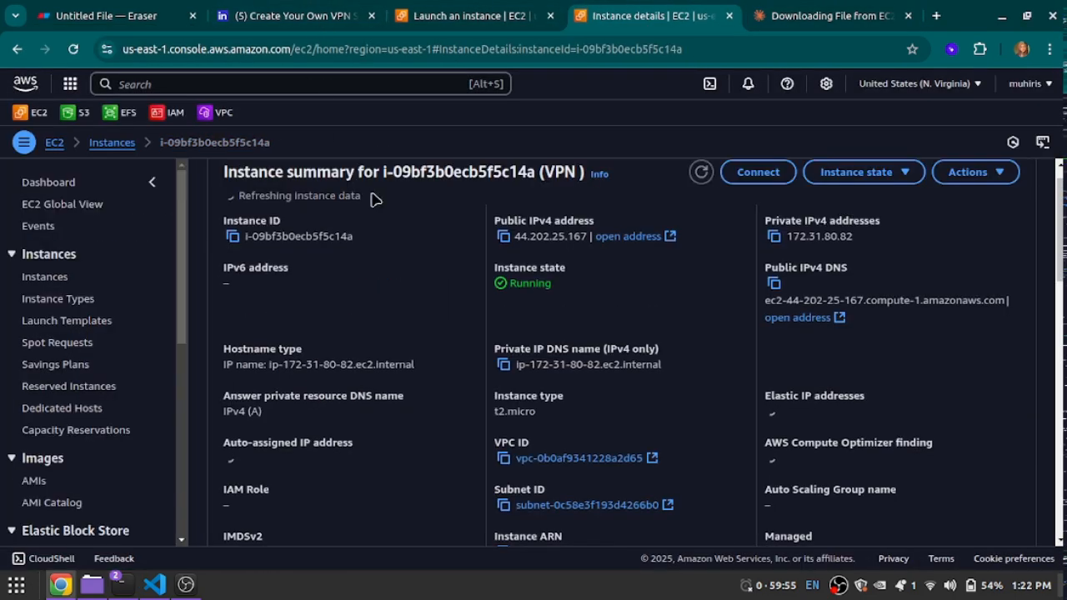
{"action": "scroll", "coordinate": [375, 200], "scroll_direction": "down", "scroll_amount": 6}
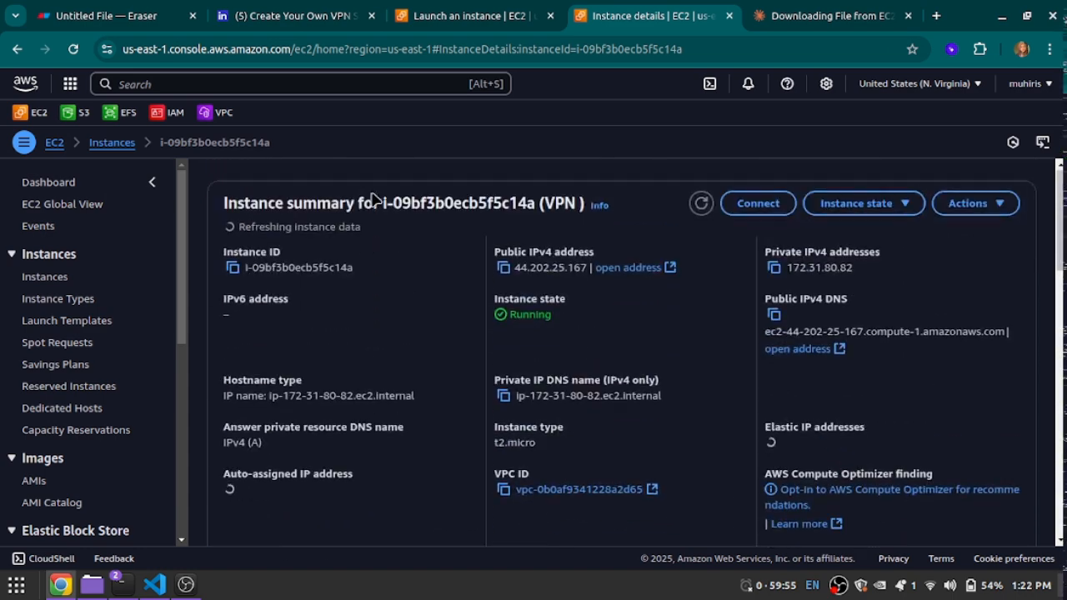
{"action": "left_click", "coordinate": [123, 144]}
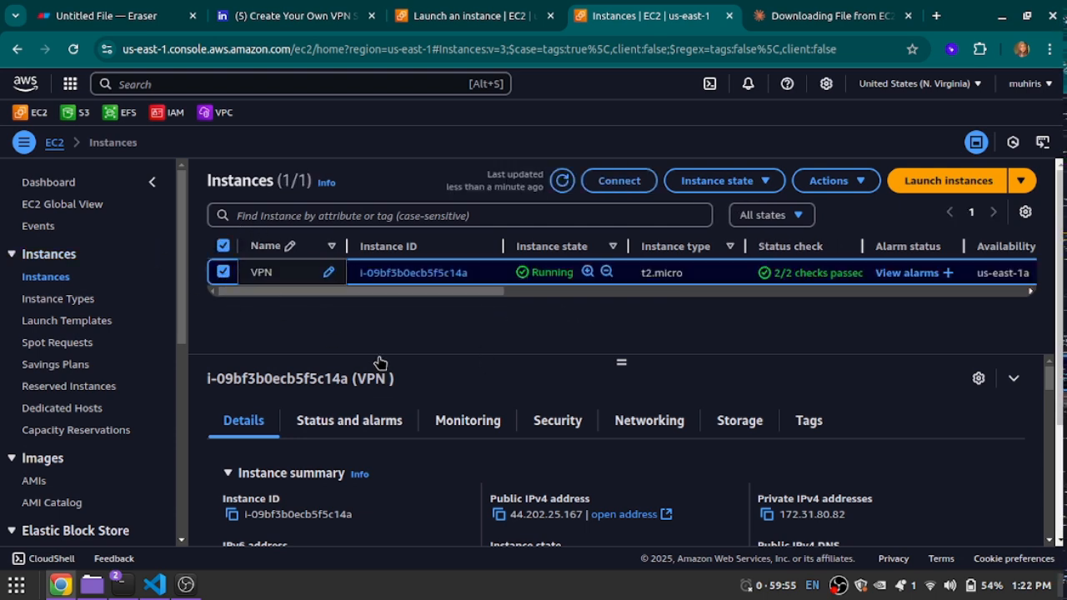
{"action": "left_click", "coordinate": [552, 431]}
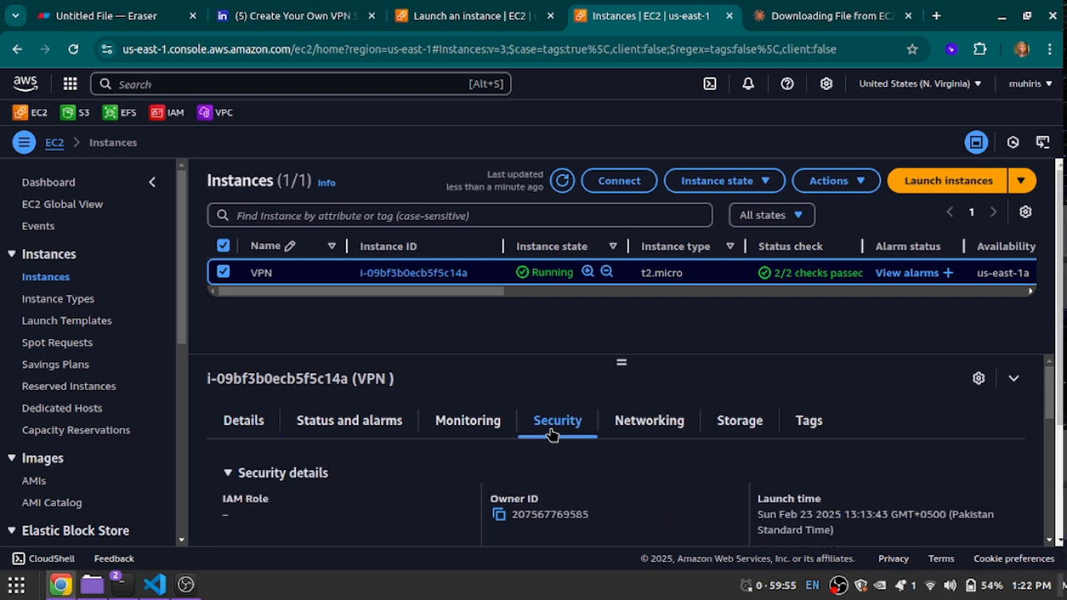
{"action": "scroll", "coordinate": [555, 434], "scroll_direction": "down", "scroll_amount": 3}
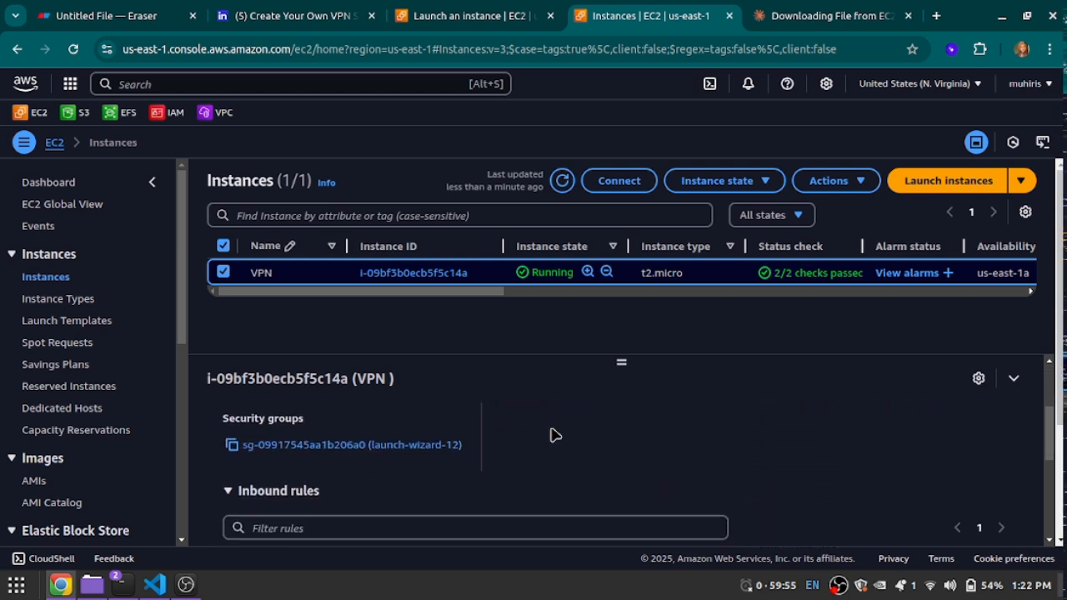
{"action": "left_click", "coordinate": [350, 444]}
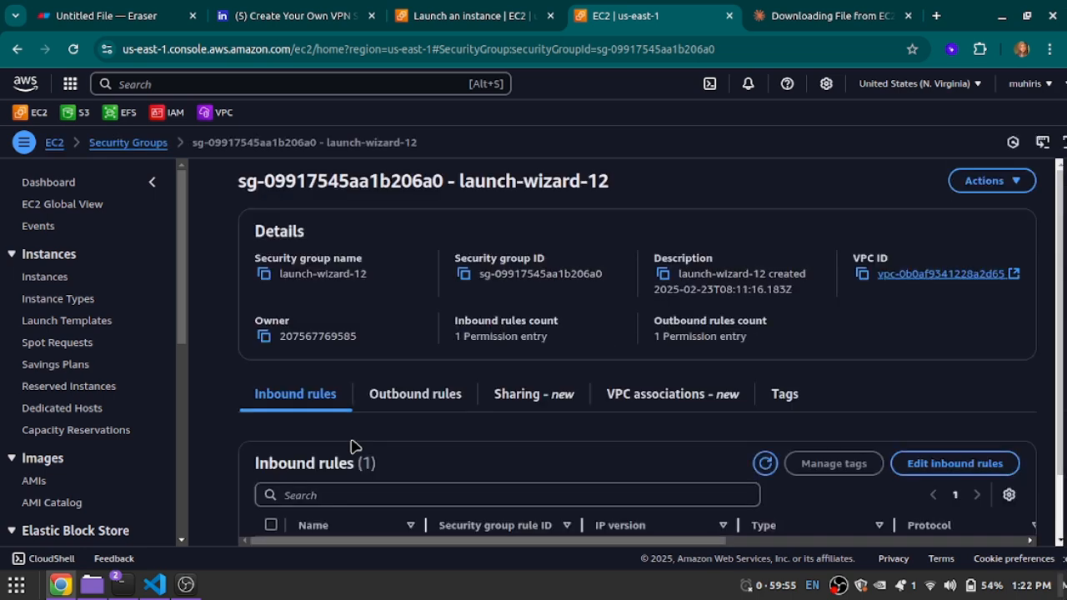
{"action": "scroll", "coordinate": [353, 448], "scroll_direction": "down", "scroll_amount": 2}
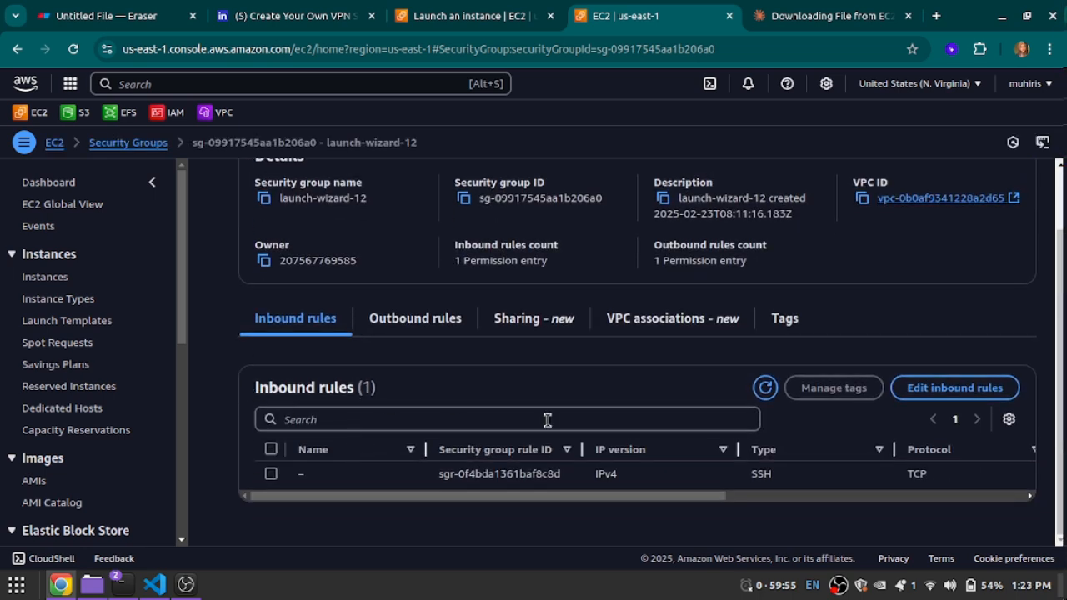
- Open the inbound rules editor and add a new rule row, checking the VPN guide
{"action": "left_click", "coordinate": [995, 389]}
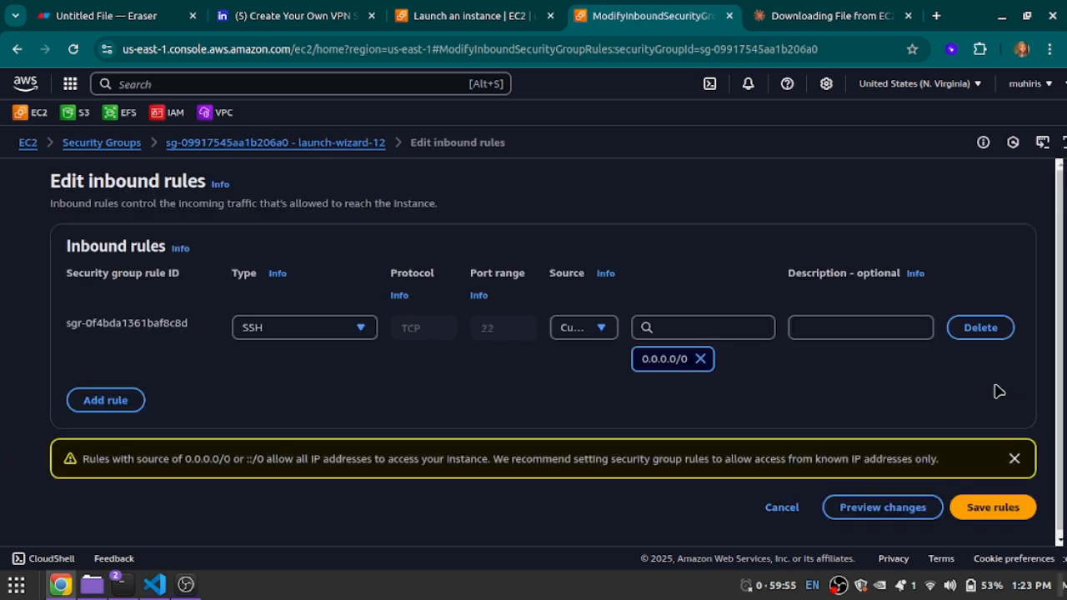
{"action": "left_click", "coordinate": [96, 402]}
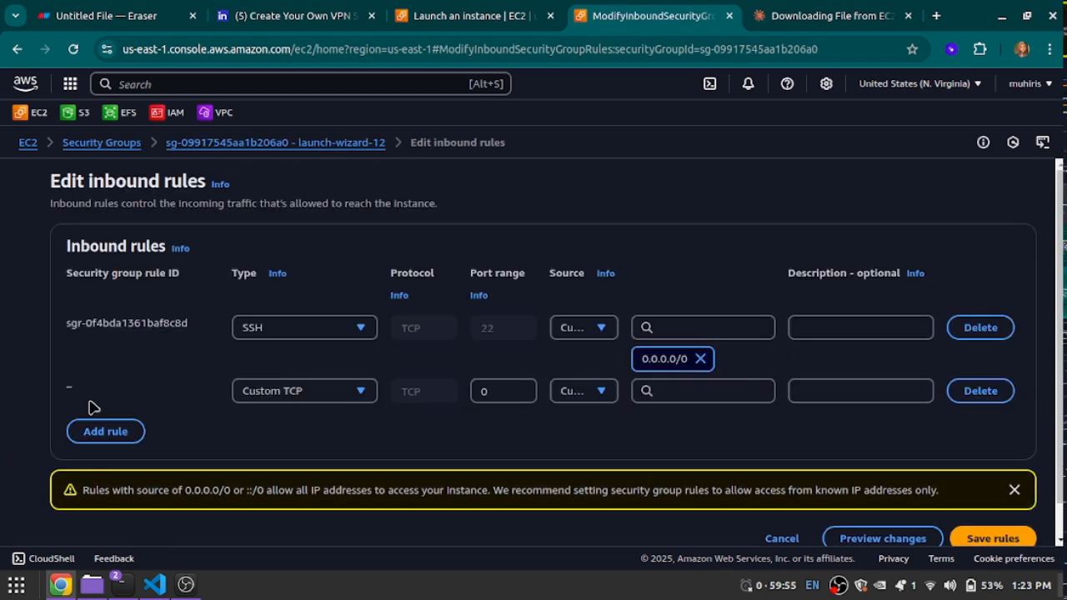
{"action": "left_click", "coordinate": [252, 397]}
{"action": "left_click", "coordinate": [252, 397]}
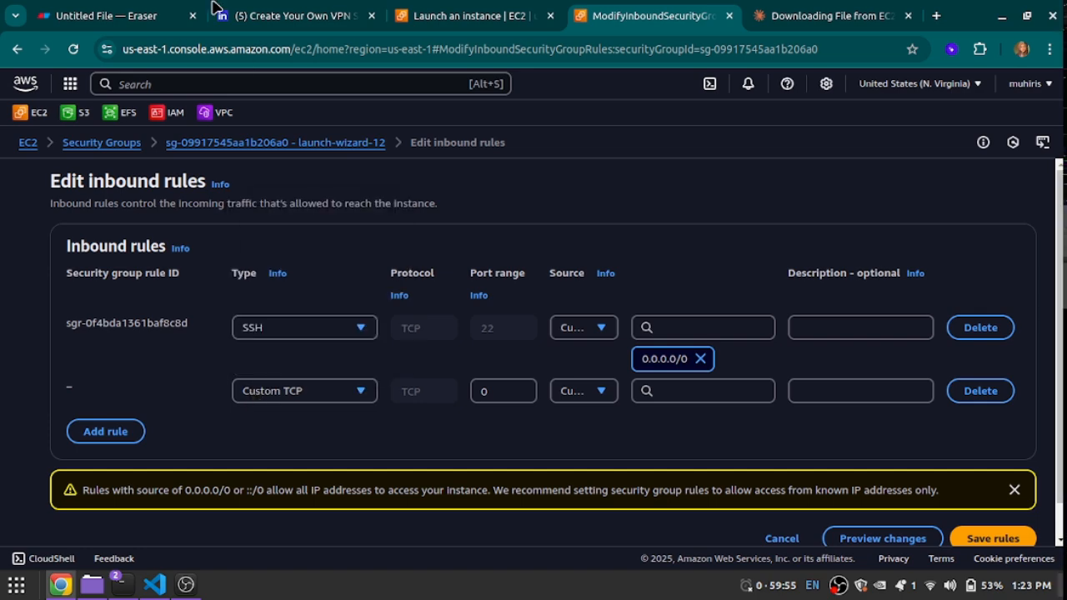
{"action": "left_click", "coordinate": [267, 13]}
{"action": "scroll", "coordinate": [264, 178], "scroll_direction": "up", "scroll_amount": 5}
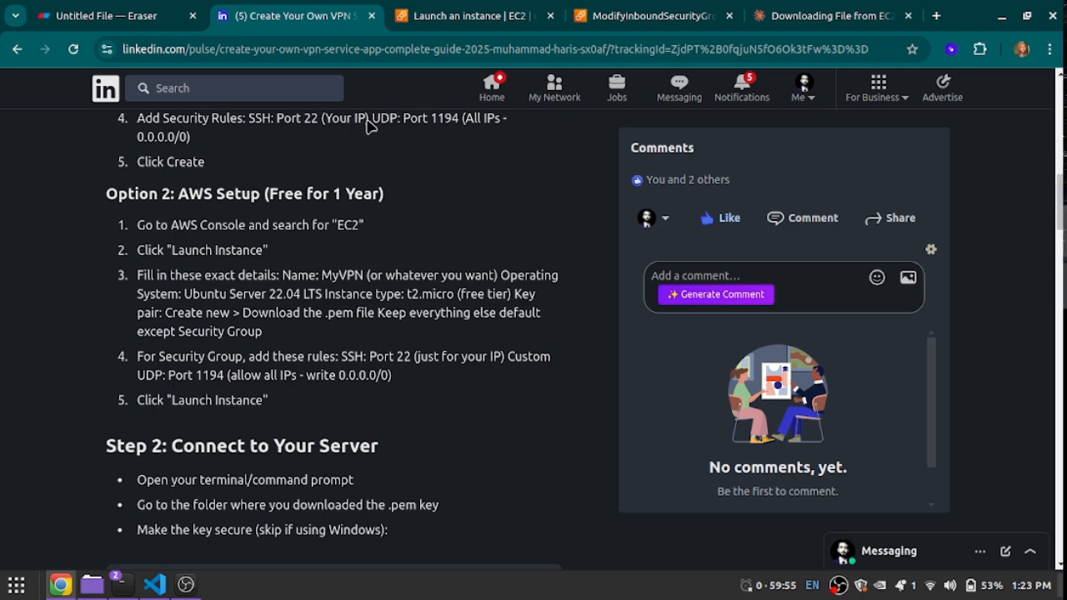
{"action": "left_click", "coordinate": [526, 10]}
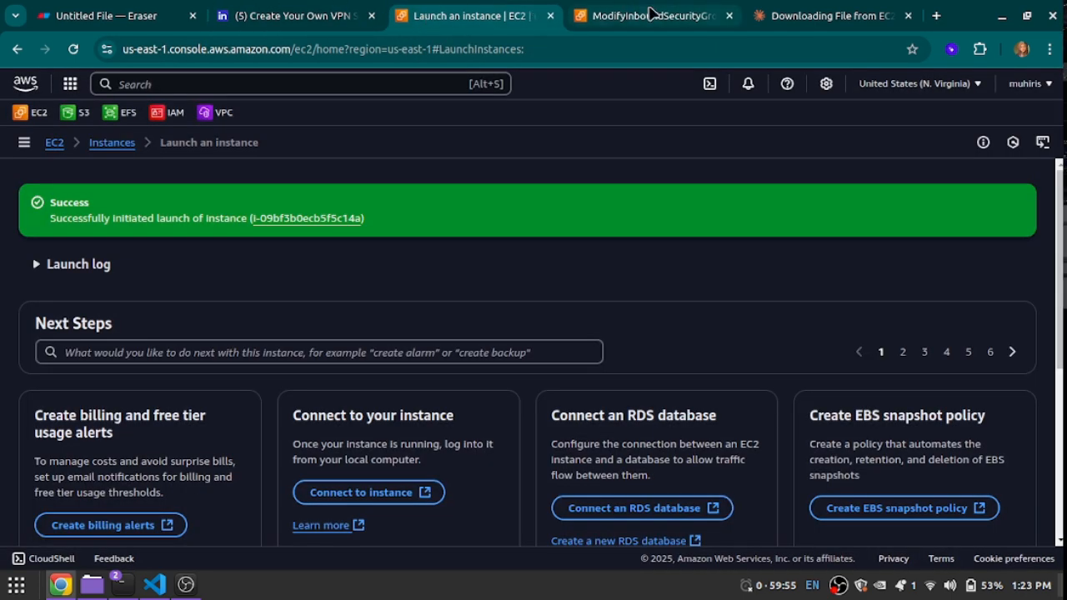
{"action": "left_click", "coordinate": [675, 10]}
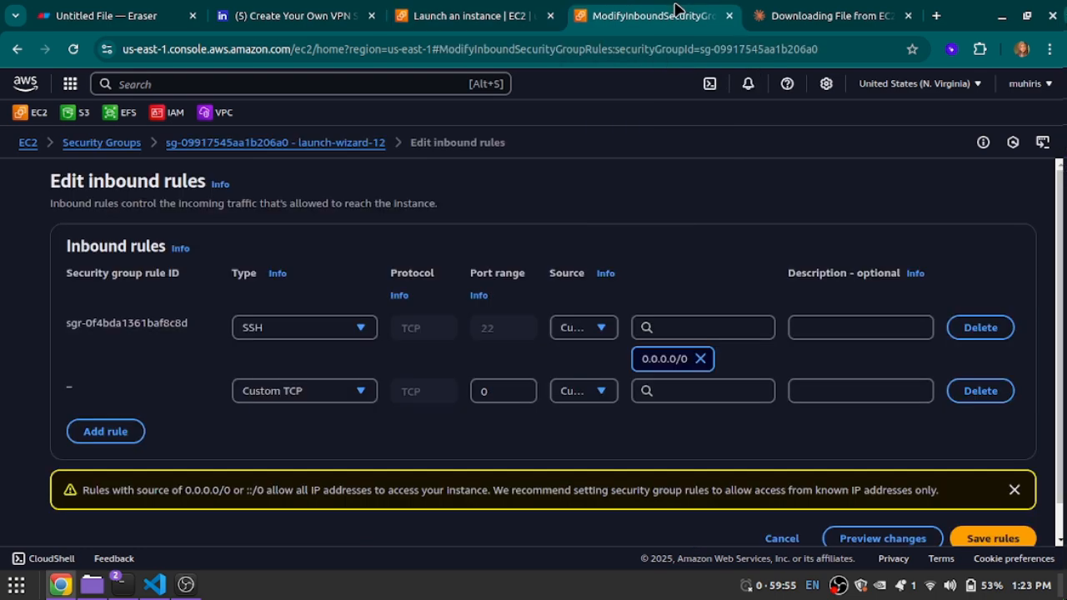
- Make the new rule Custom UDP, port 1194, source 0.0.0.0/0, and save the rules
{"action": "left_click", "coordinate": [357, 391]}
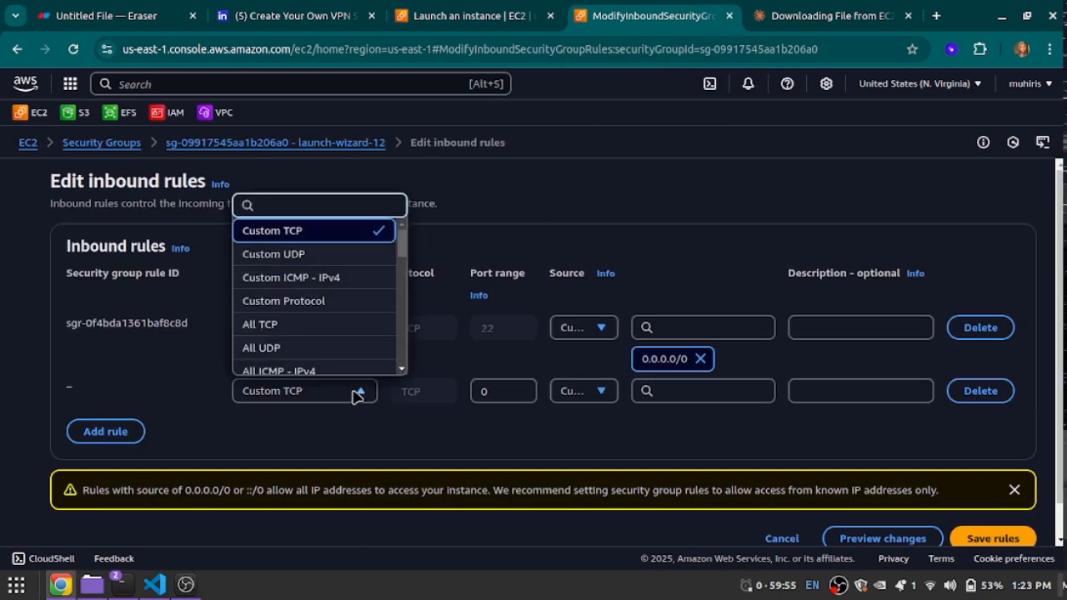
{"action": "left_click", "coordinate": [300, 256]}
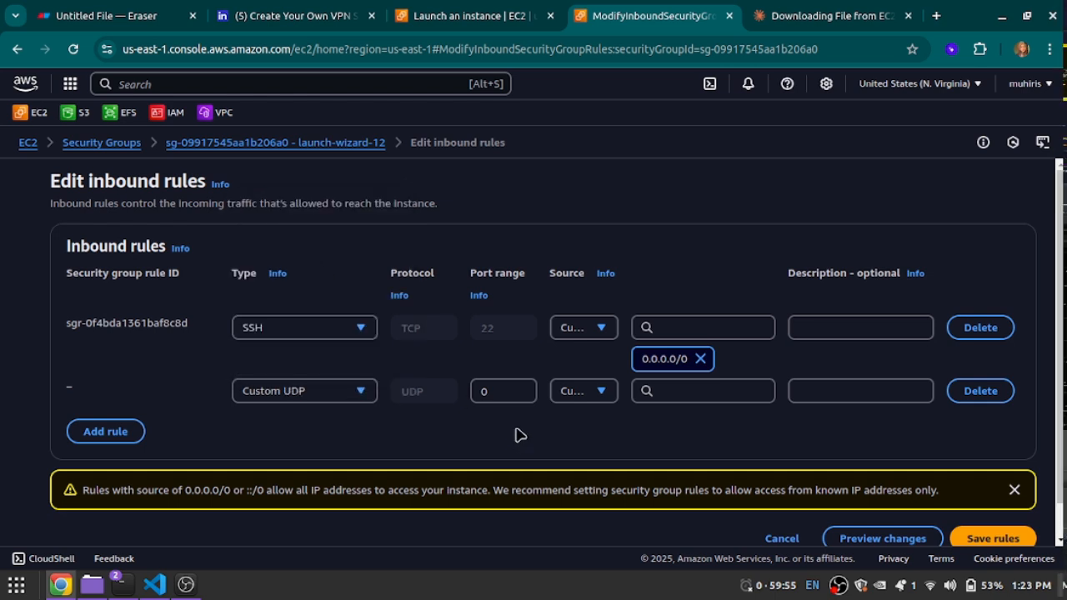
{"action": "left_click", "coordinate": [509, 398]}
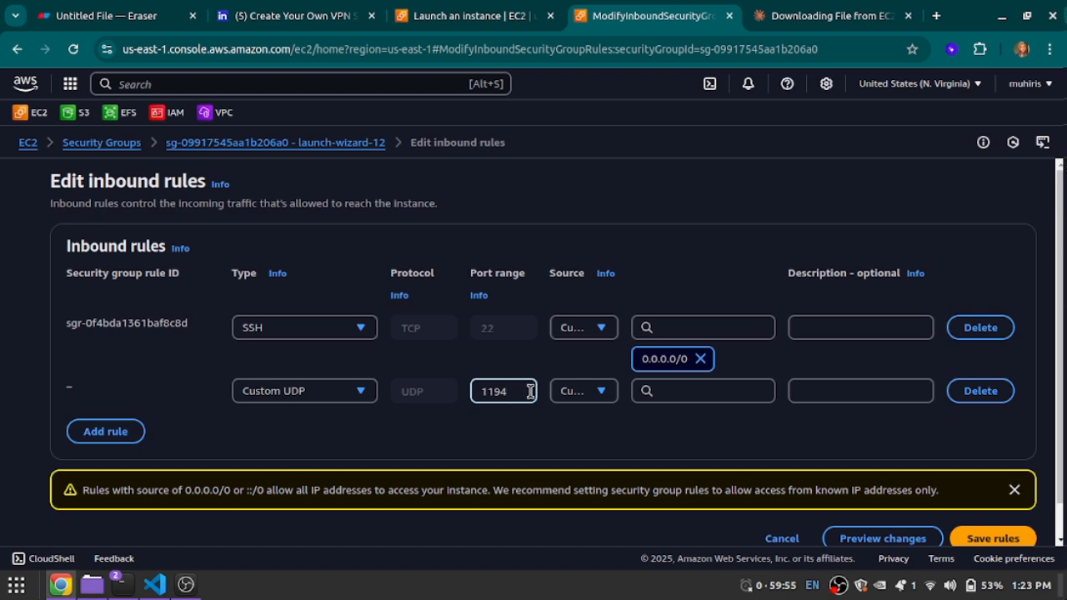
{"action": "left_click", "coordinate": [659, 383]}
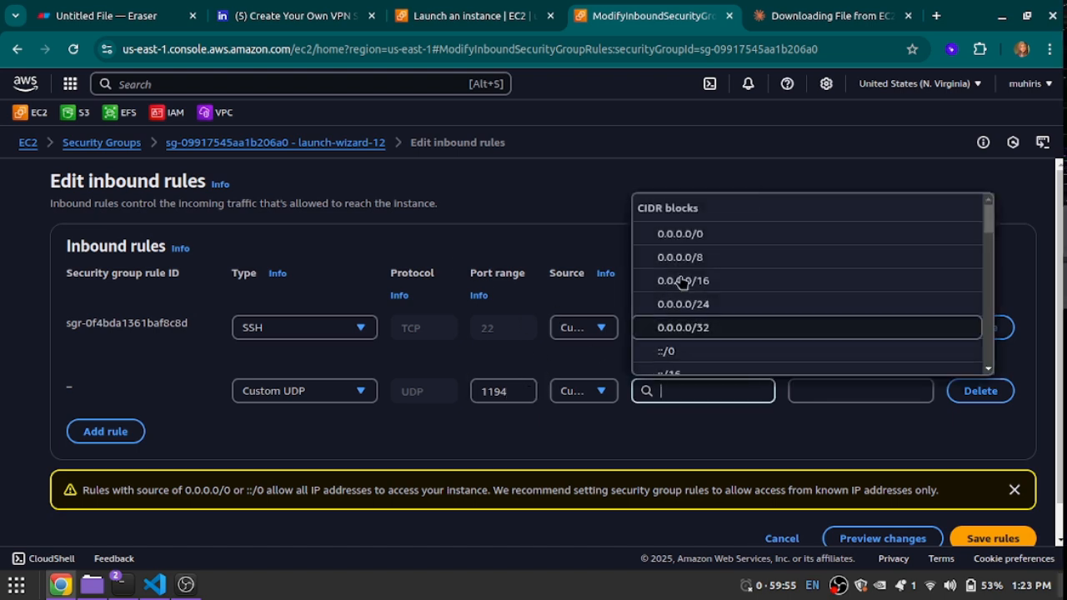
{"action": "left_click", "coordinate": [688, 241]}
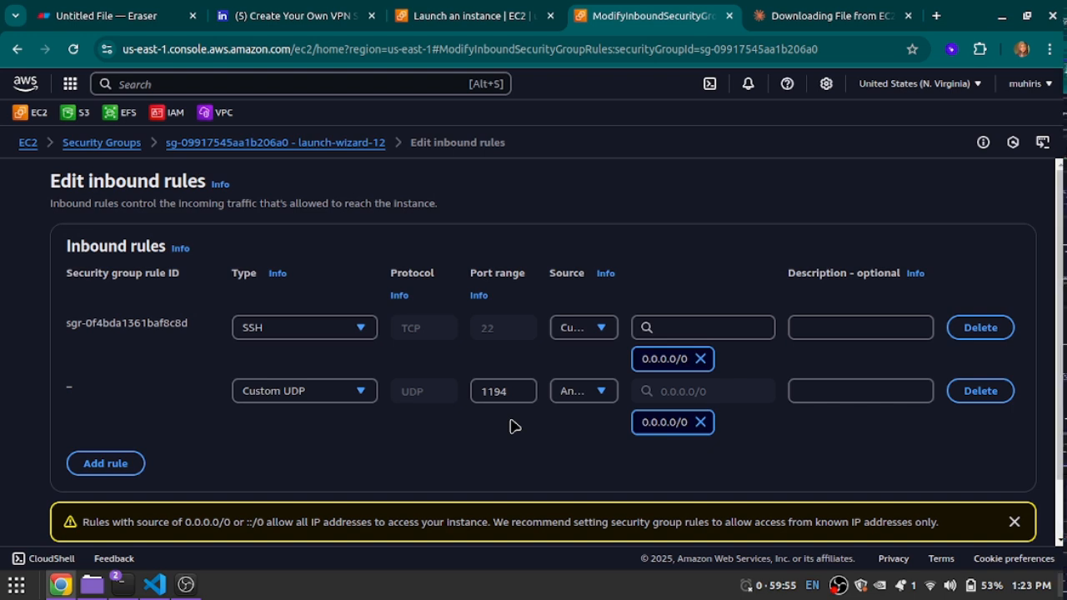
{"action": "scroll", "coordinate": [514, 426], "scroll_direction": "down", "scroll_amount": 1}
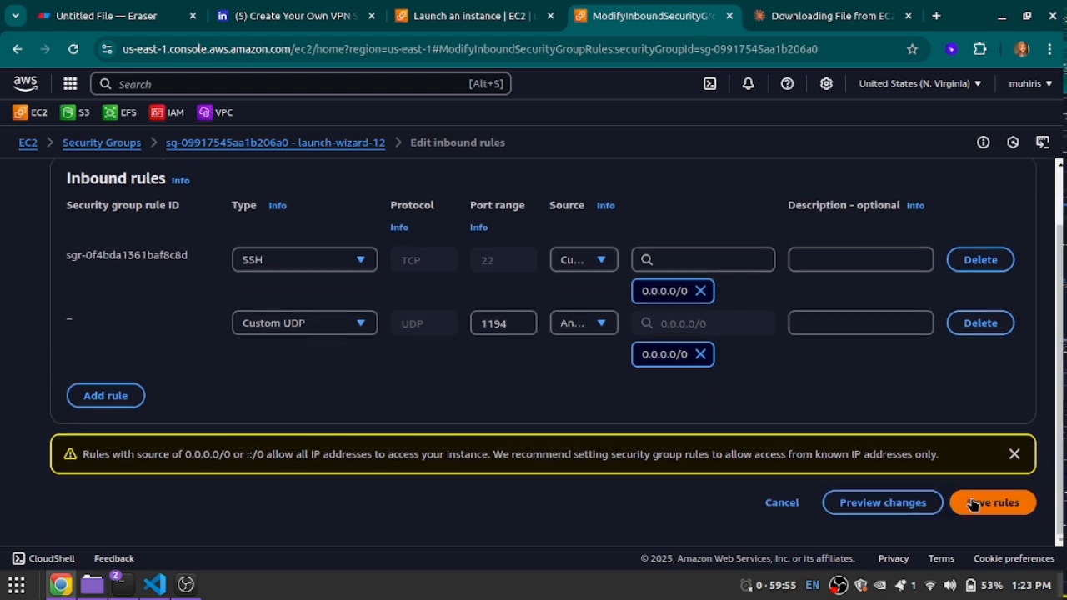
{"action": "left_click", "coordinate": [974, 503]}
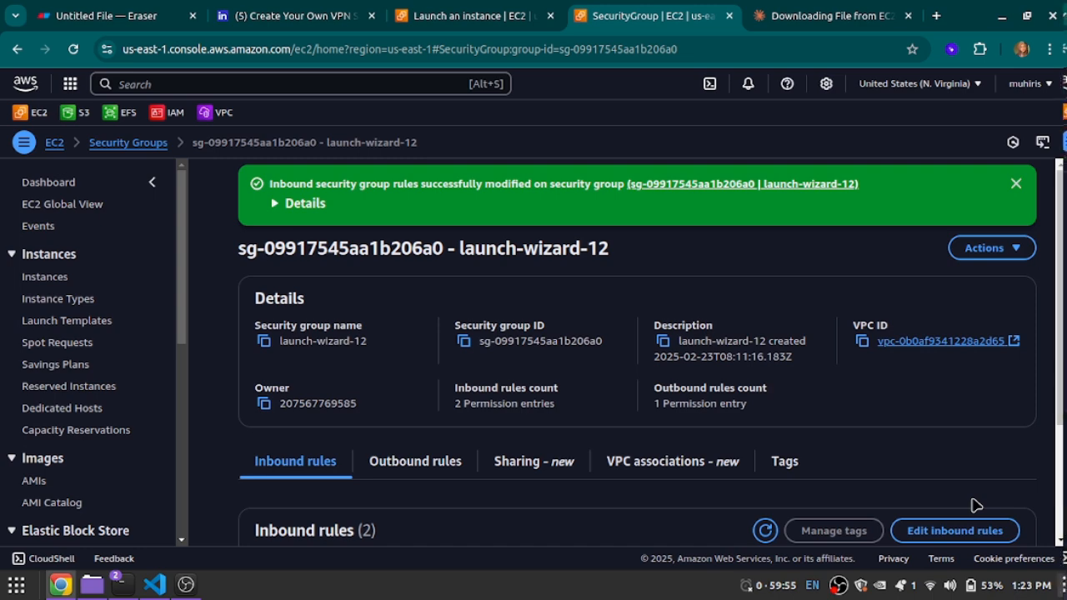
{"action": "scroll", "coordinate": [975, 505], "scroll_direction": "down", "scroll_amount": 2}
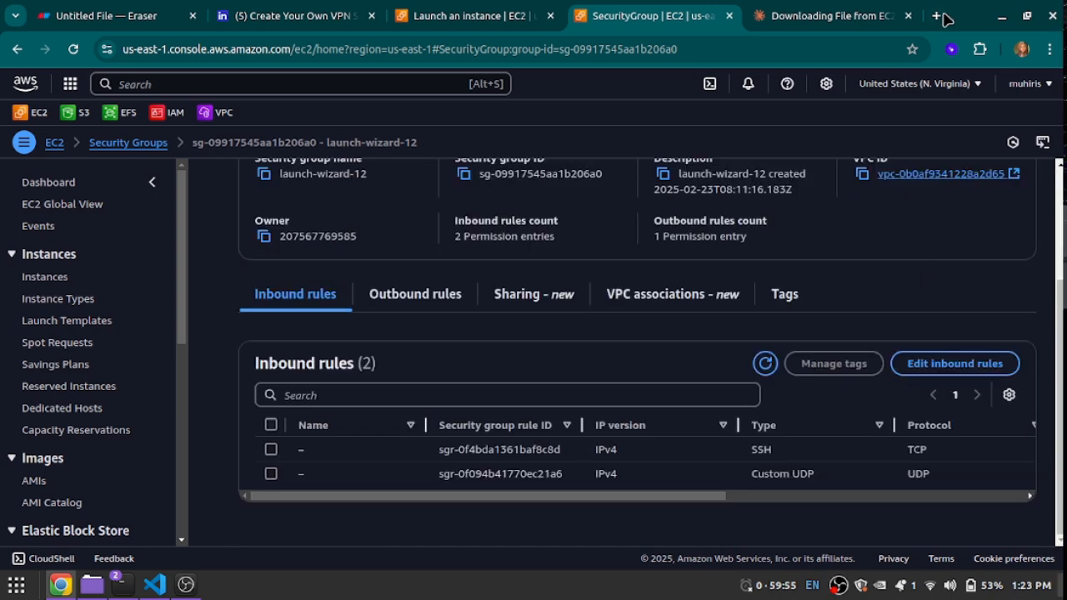
- Read through the LinkedIn VPN guide's install, scp and Use Your VPN steps
{"action": "left_click", "coordinate": [289, 13]}
{"action": "scroll", "coordinate": [293, 239], "scroll_direction": "down", "scroll_amount": 9}
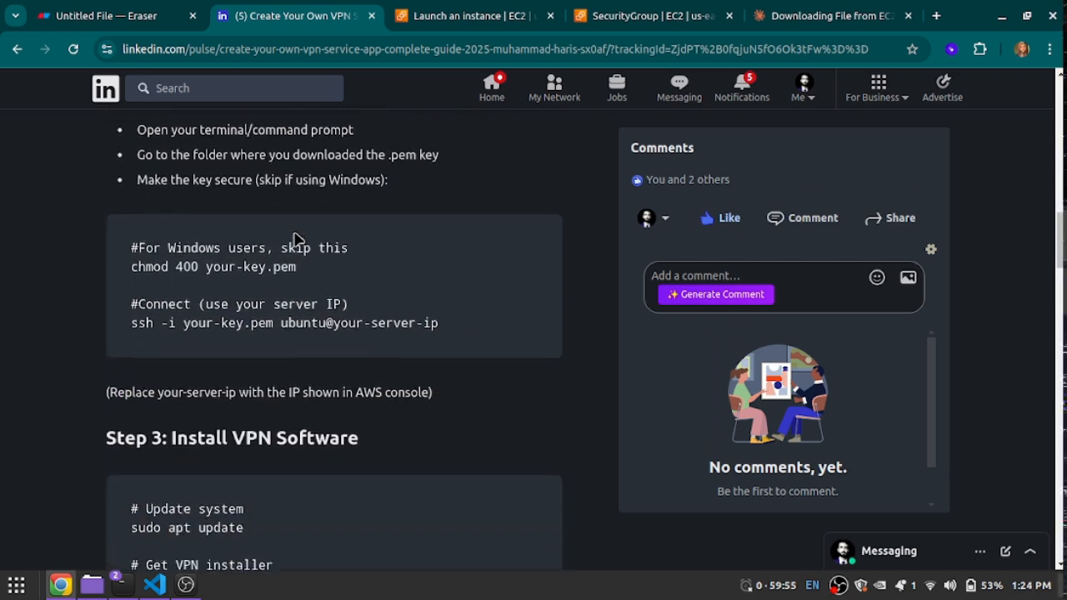
{"action": "triple_click", "coordinate": [295, 238]}
{"action": "scroll", "coordinate": [293, 239], "scroll_direction": "down", "scroll_amount": 3}
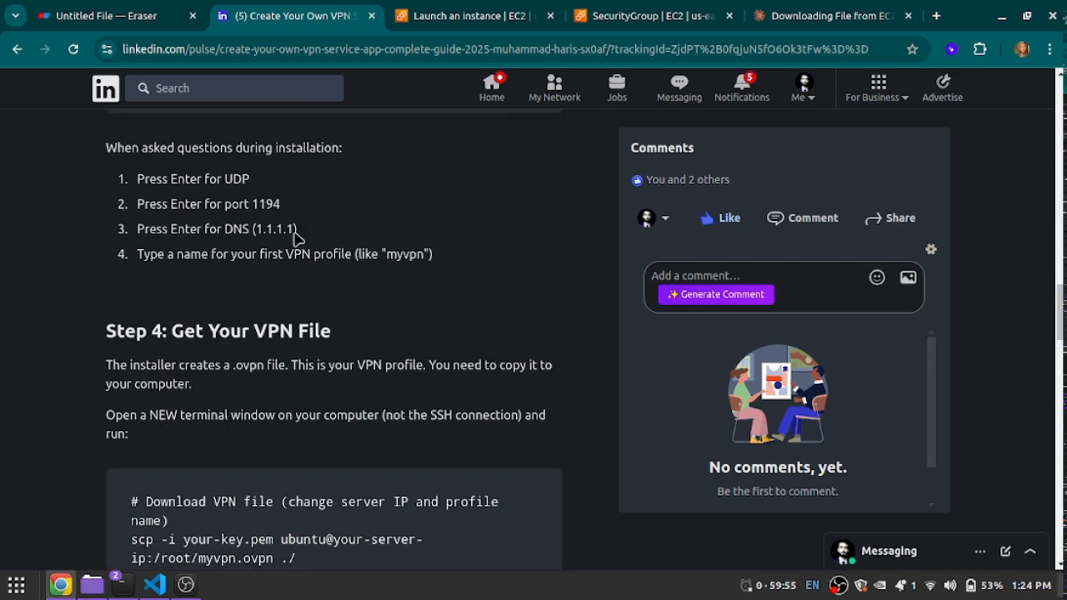
{"action": "scroll", "coordinate": [300, 243], "scroll_direction": "down", "scroll_amount": 7}
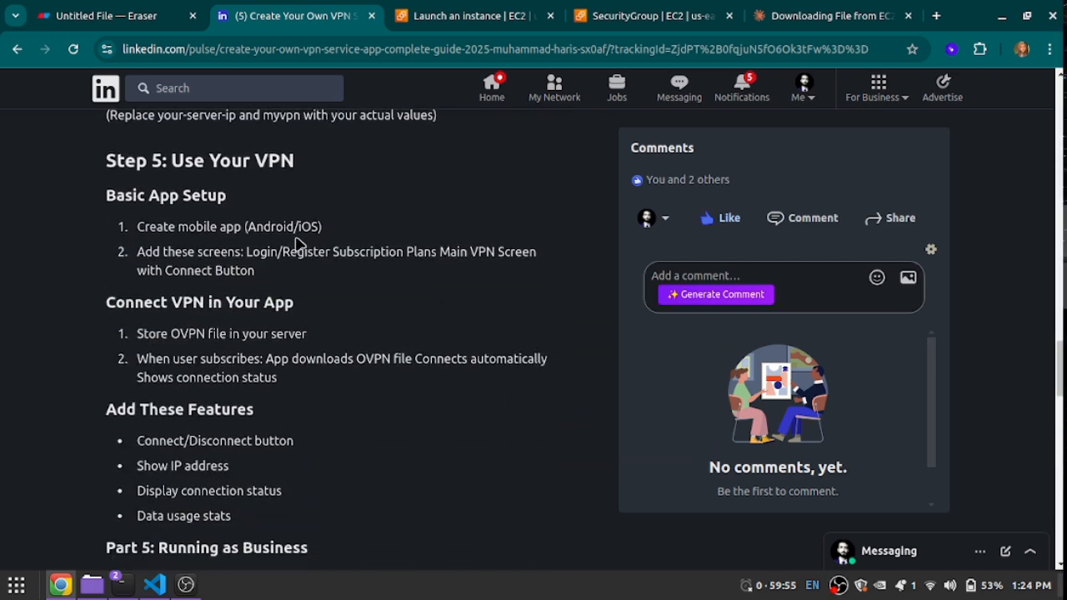
{"action": "scroll", "coordinate": [297, 242], "scroll_direction": "down", "scroll_amount": 16}
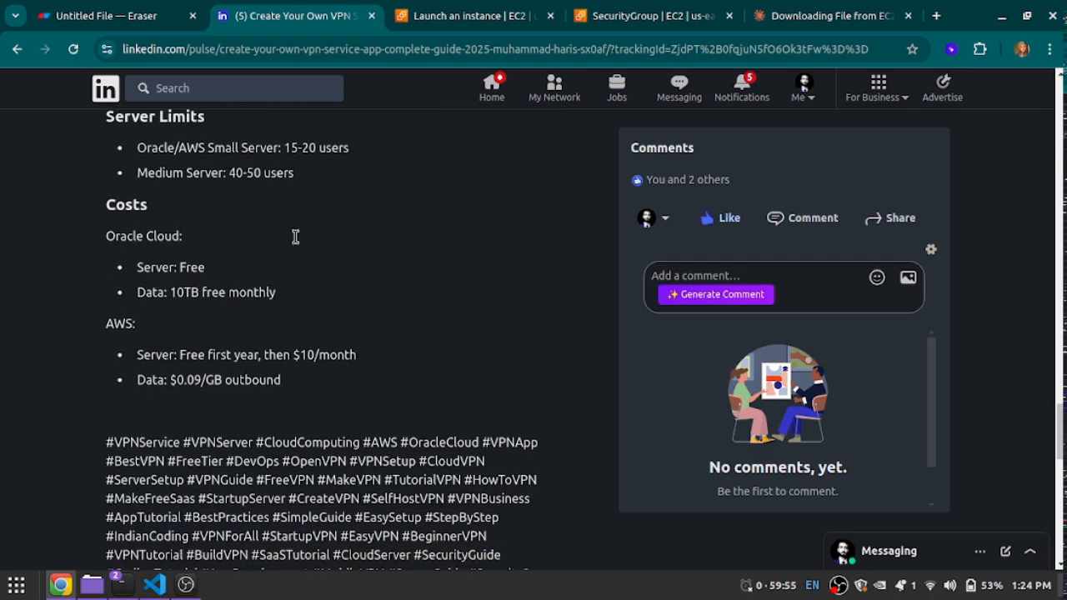
{"action": "scroll", "coordinate": [295, 238], "scroll_direction": "up", "scroll_amount": 8}
{"action": "scroll", "coordinate": [296, 240], "scroll_direction": "up", "scroll_amount": 20}
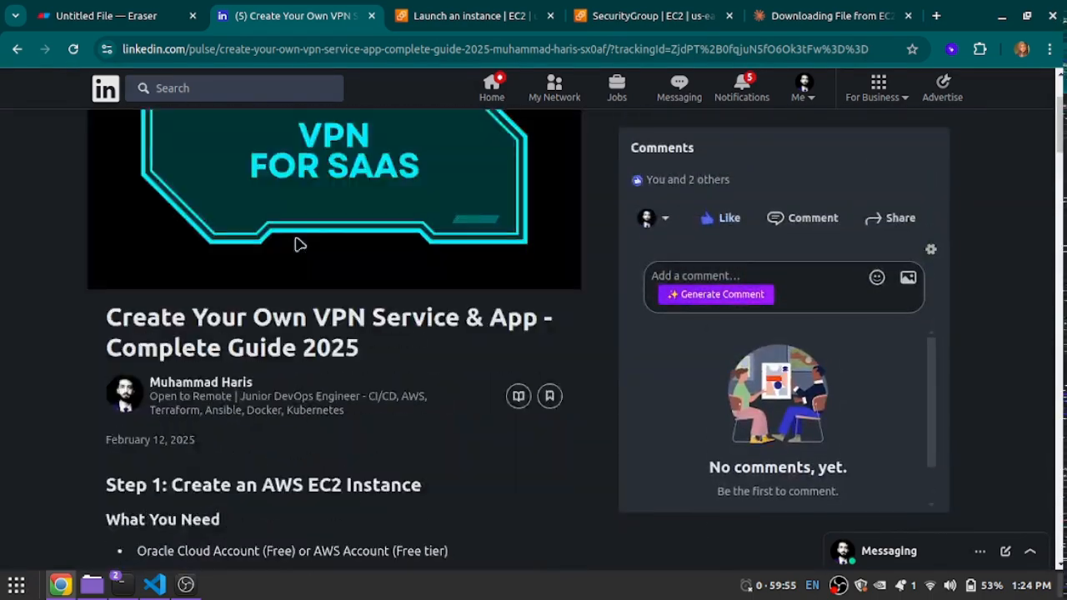
{"action": "left_click", "coordinate": [325, 47]}
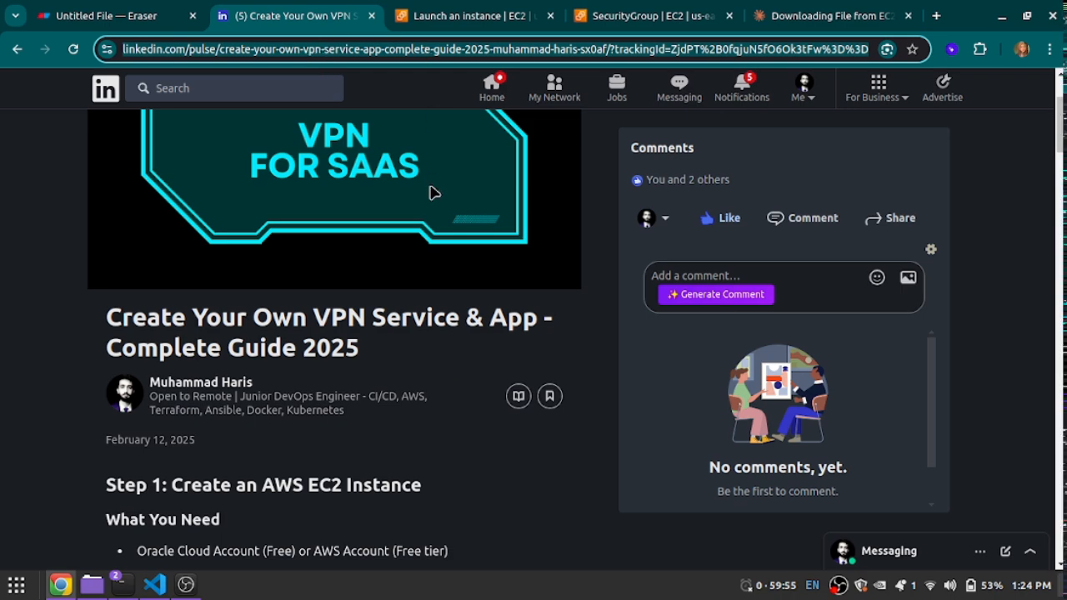
{"action": "scroll", "coordinate": [473, 211], "scroll_direction": "up", "scroll_amount": 2}
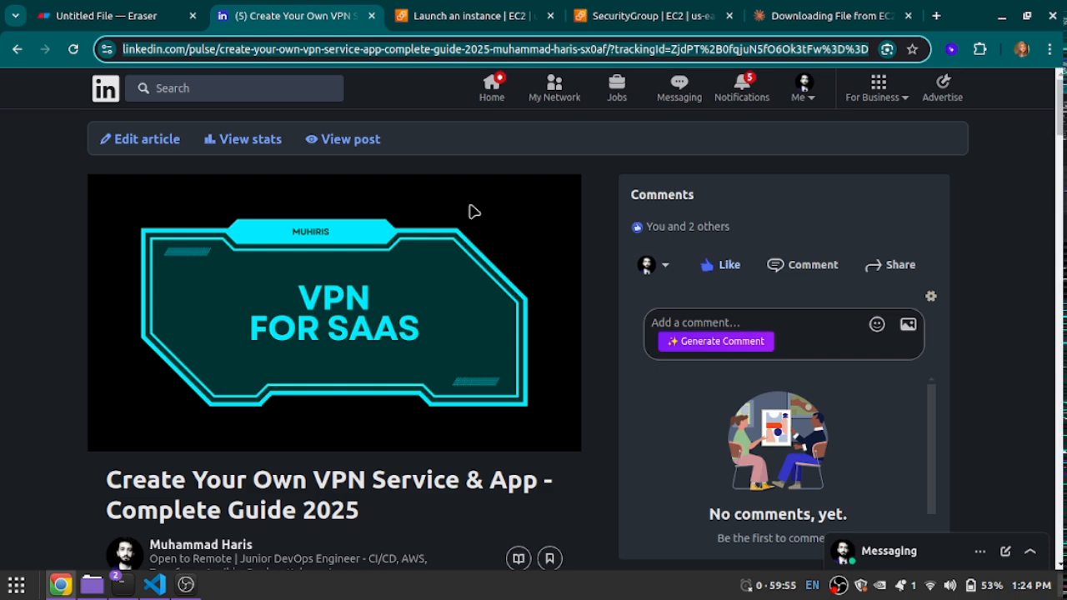
- Switch windows and bring the browser back to the Claude chat
{"action": "key", "text": "alt+Tab"}
{"action": "key", "text": "alt+Tab"}
{"action": "key", "text": "alt+Tab"}
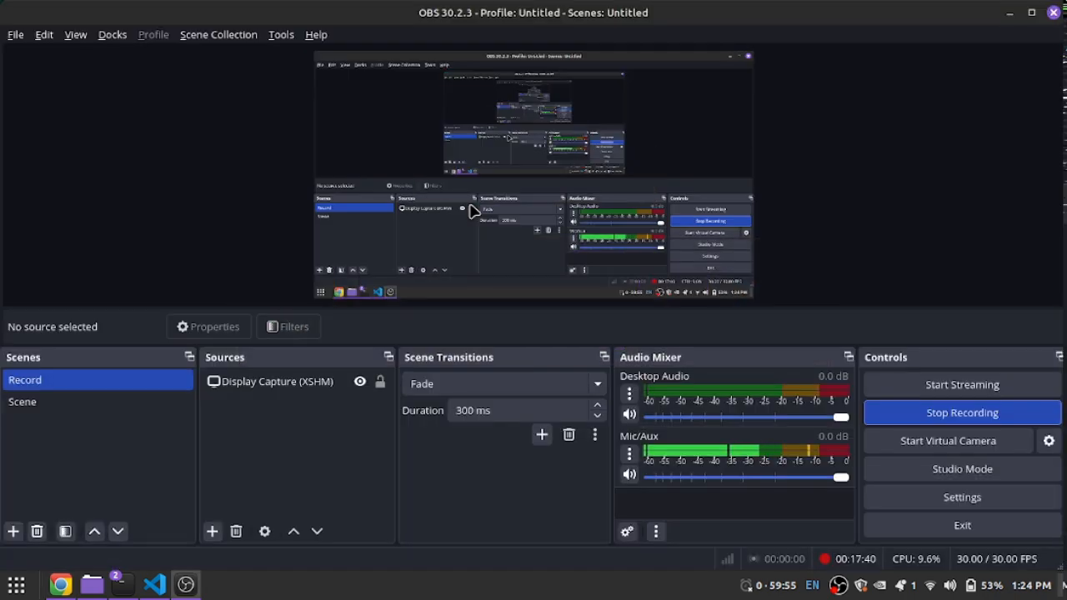
{"action": "left_click", "coordinate": [890, 416]}
{"action": "left_click", "coordinate": [890, 417]}
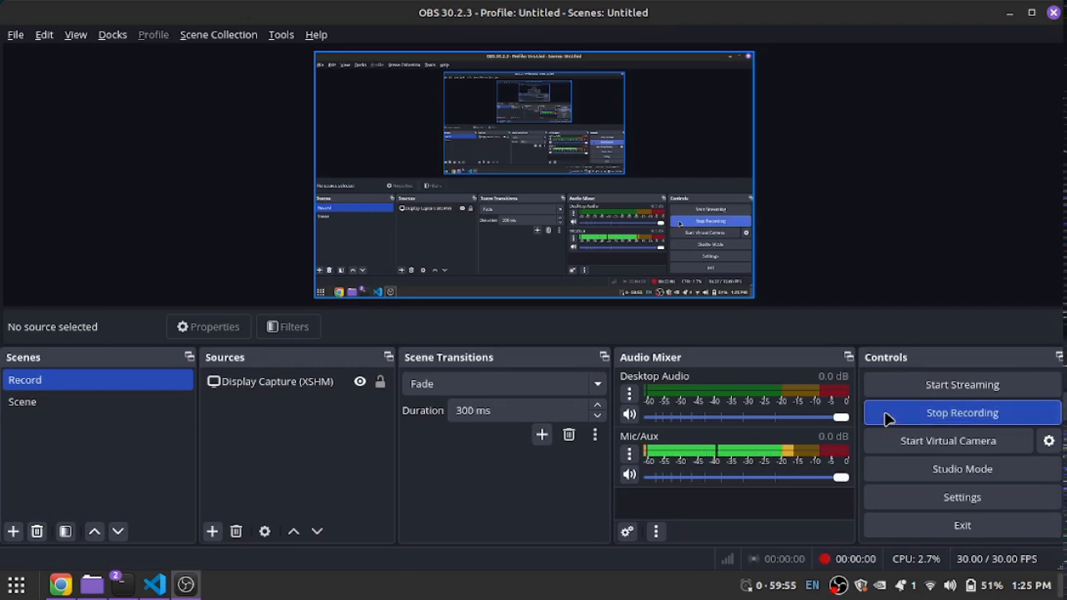
{"action": "key", "text": "alt+Tab"}
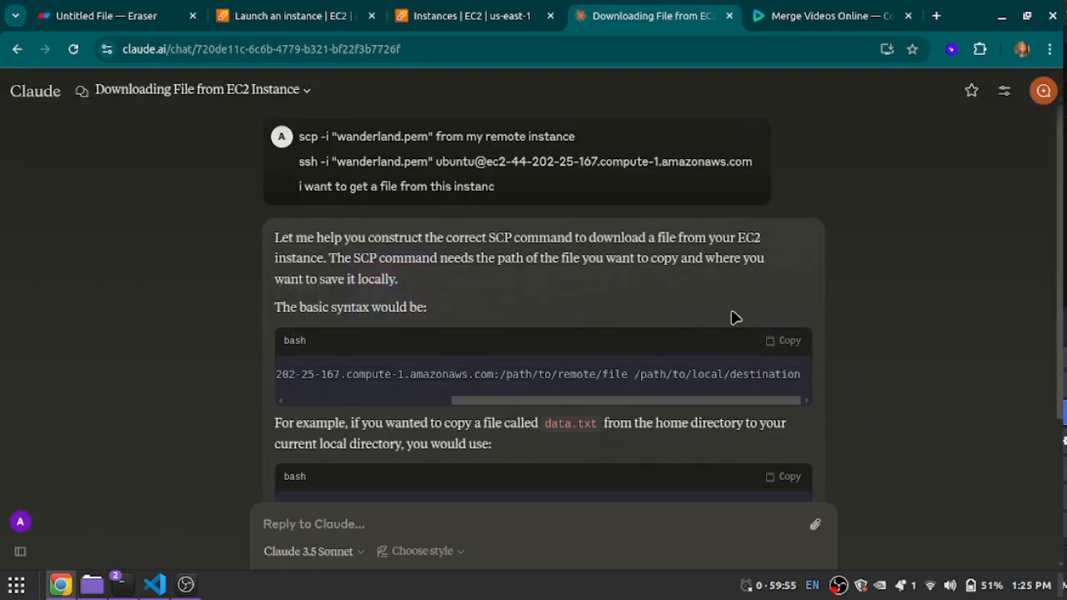
- Select the VPN instance and choose Terminate (delete) instance from Instance state
{"action": "left_click", "coordinate": [432, 8]}
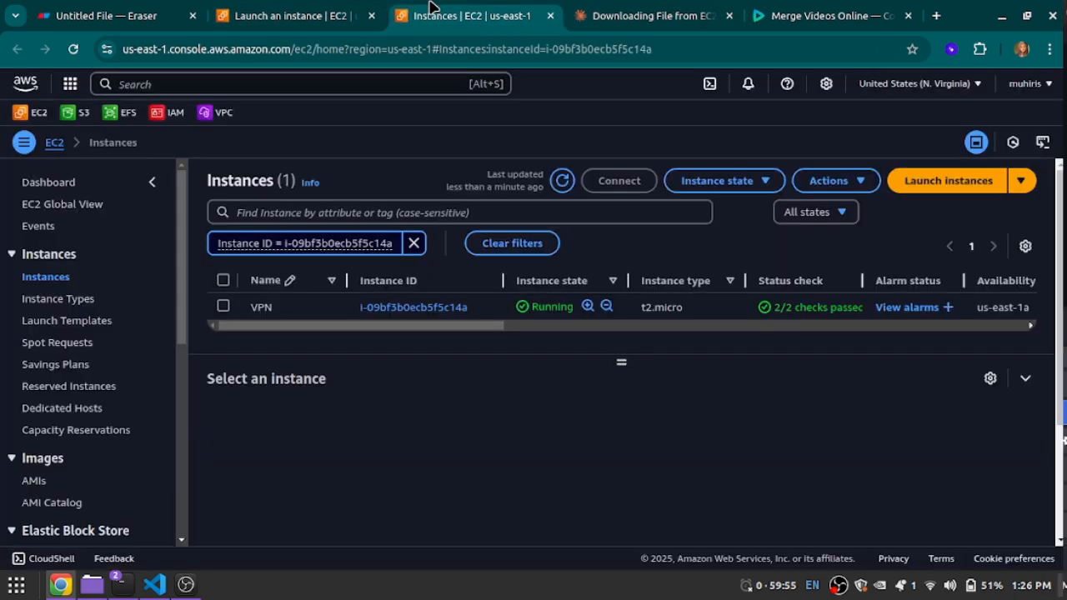
{"action": "left_click", "coordinate": [224, 308]}
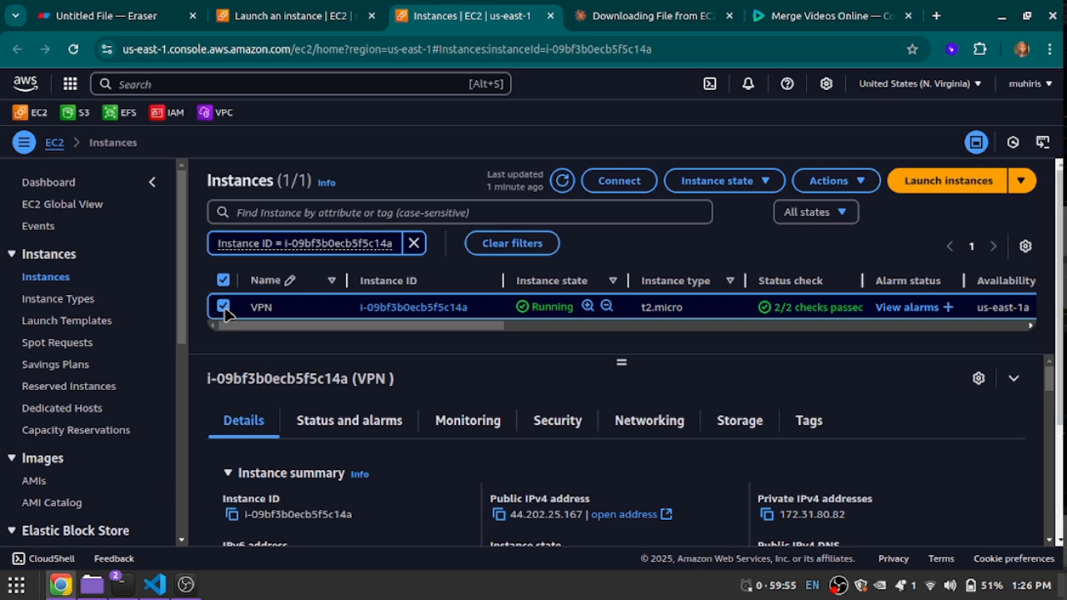
{"action": "left_click", "coordinate": [675, 183]}
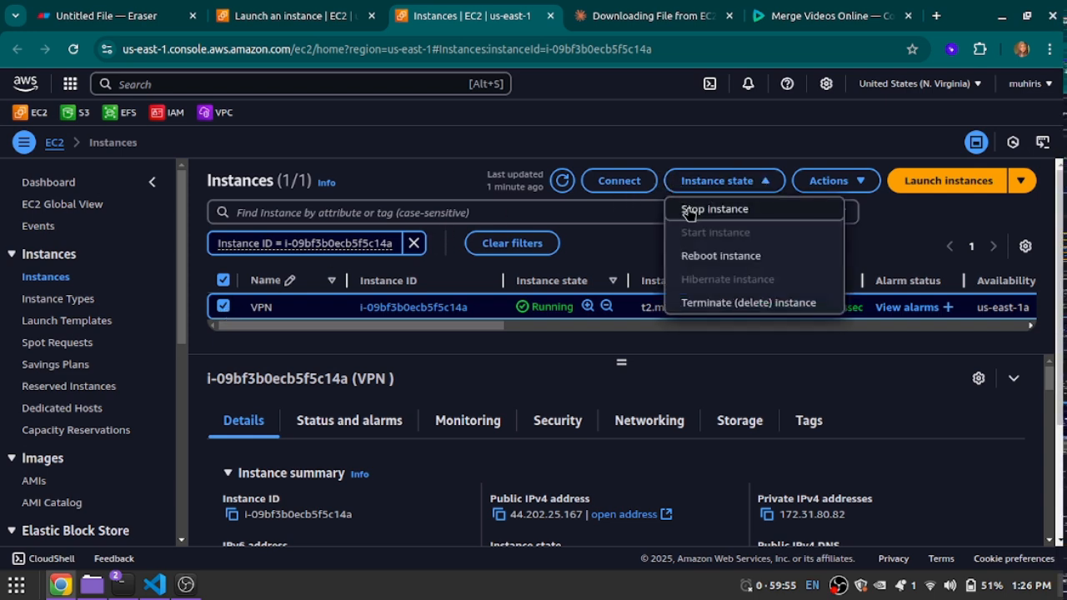
{"action": "left_click", "coordinate": [737, 305]}
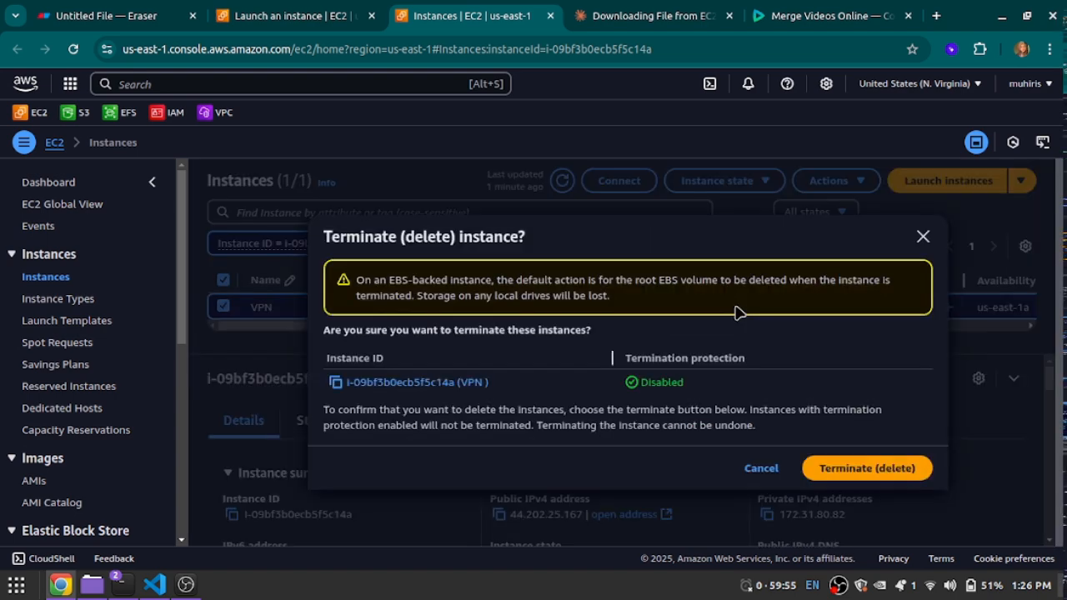
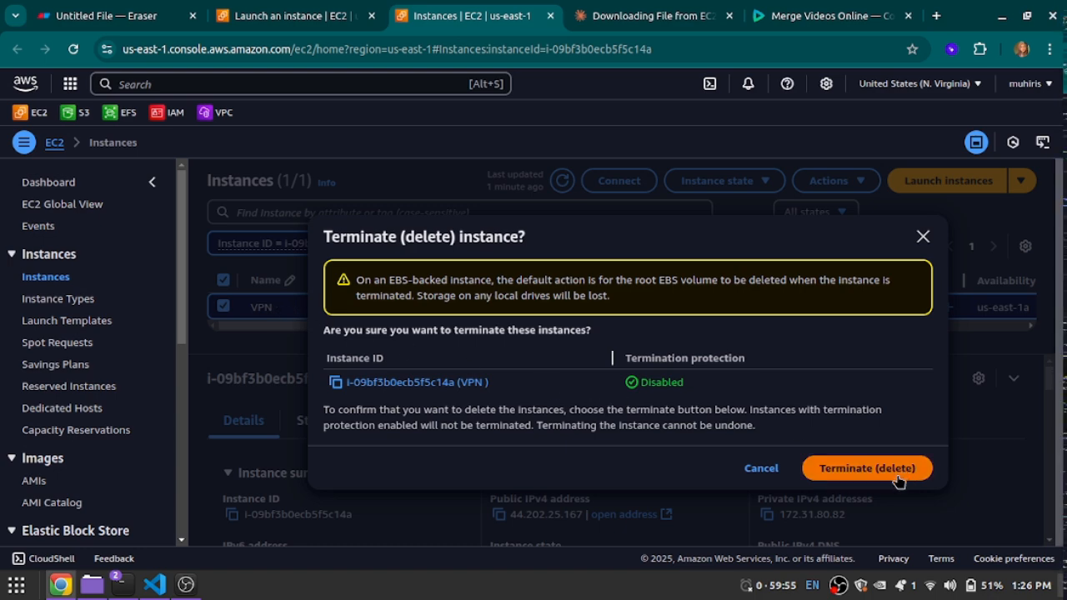
- Confirm termination of the VPN instance and refresh the list to see it shutting down
{"action": "left_click", "coordinate": [866, 469]}
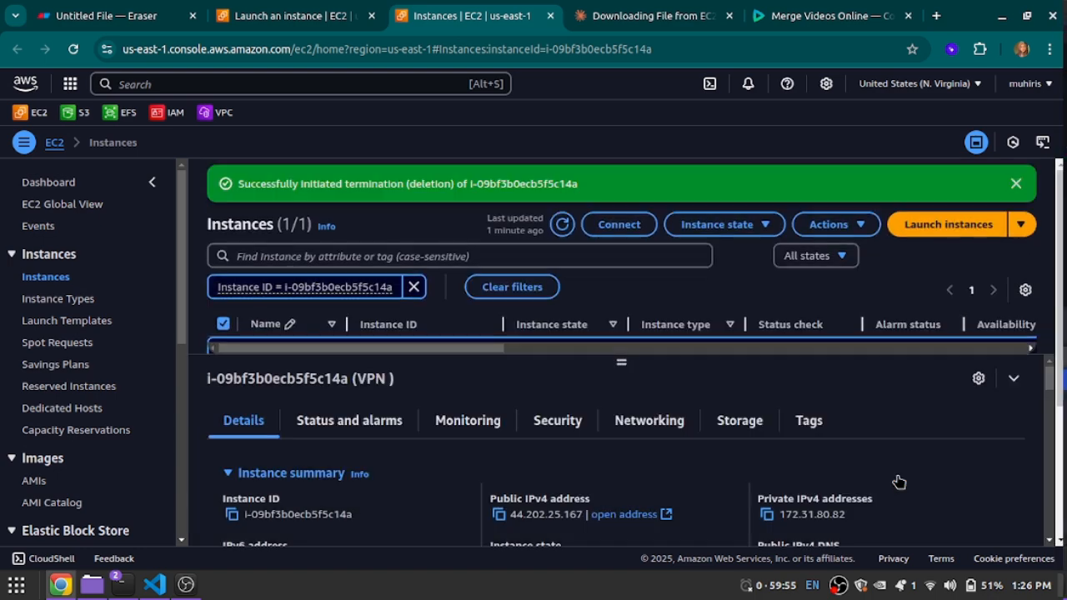
{"action": "left_click", "coordinate": [562, 224]}
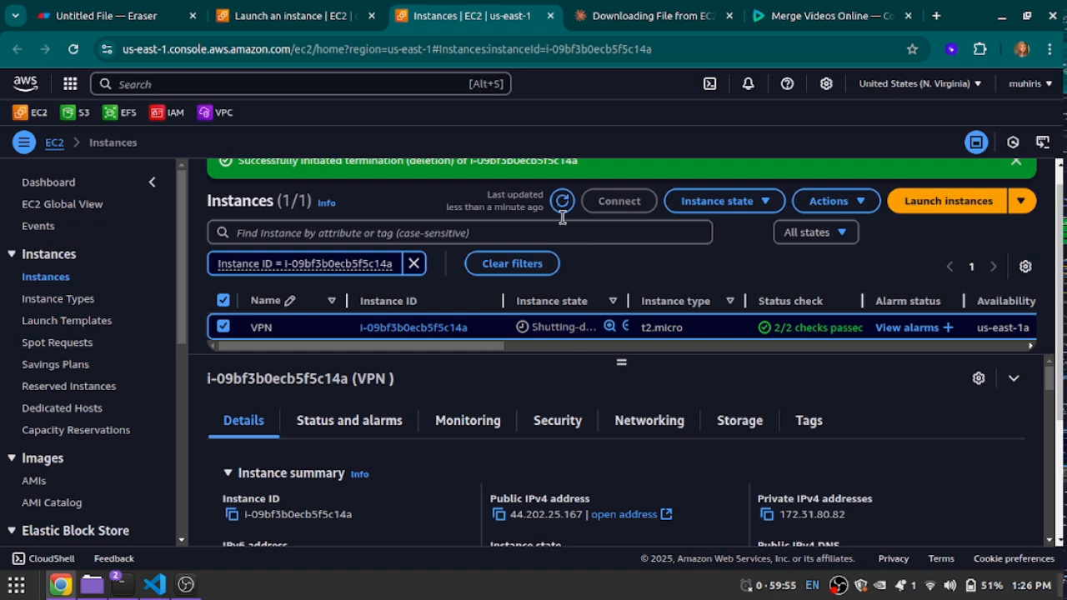
{"action": "left_click", "coordinate": [944, 8]}
- Search Google for 'aws pri' and open the AWS Pricing Calculator home page
{"action": "type", "text": "aws "}
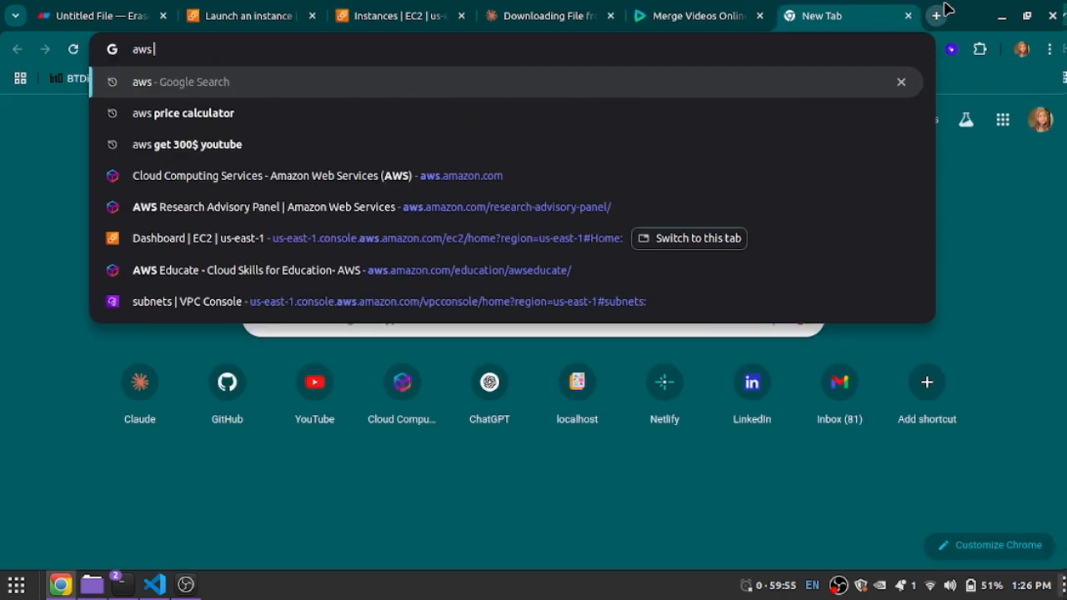
{"action": "type", "text": "price calculator"}
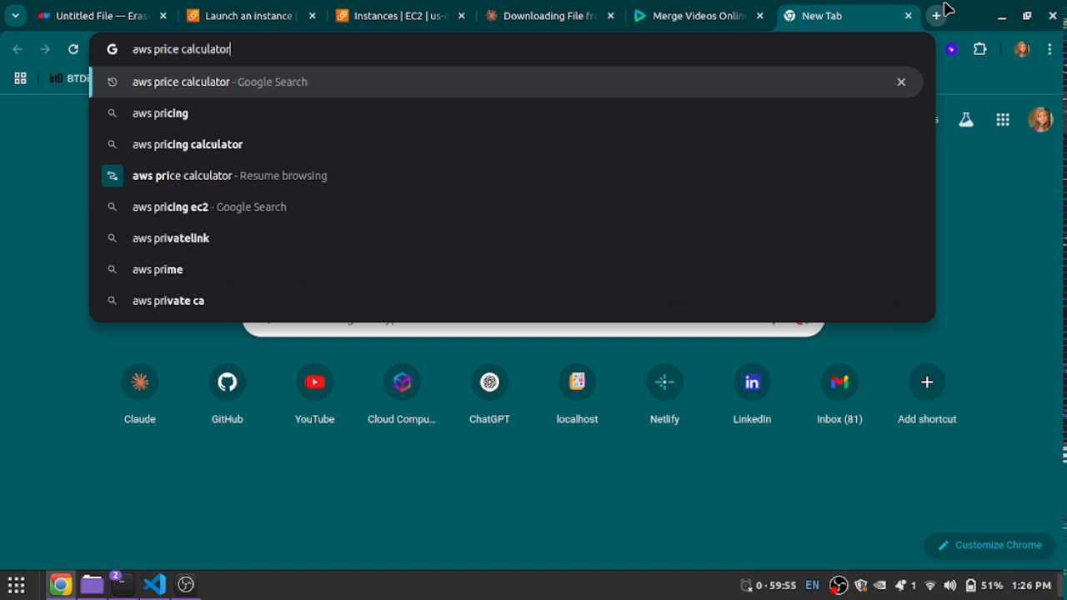
{"action": "key", "text": "Return"}
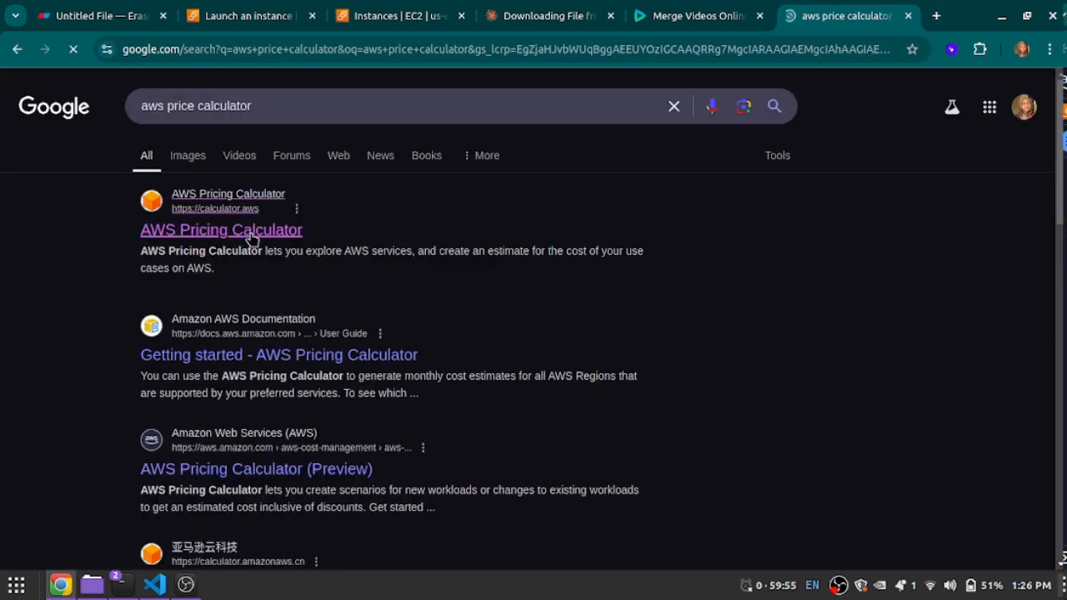
{"action": "left_click", "coordinate": [252, 236]}
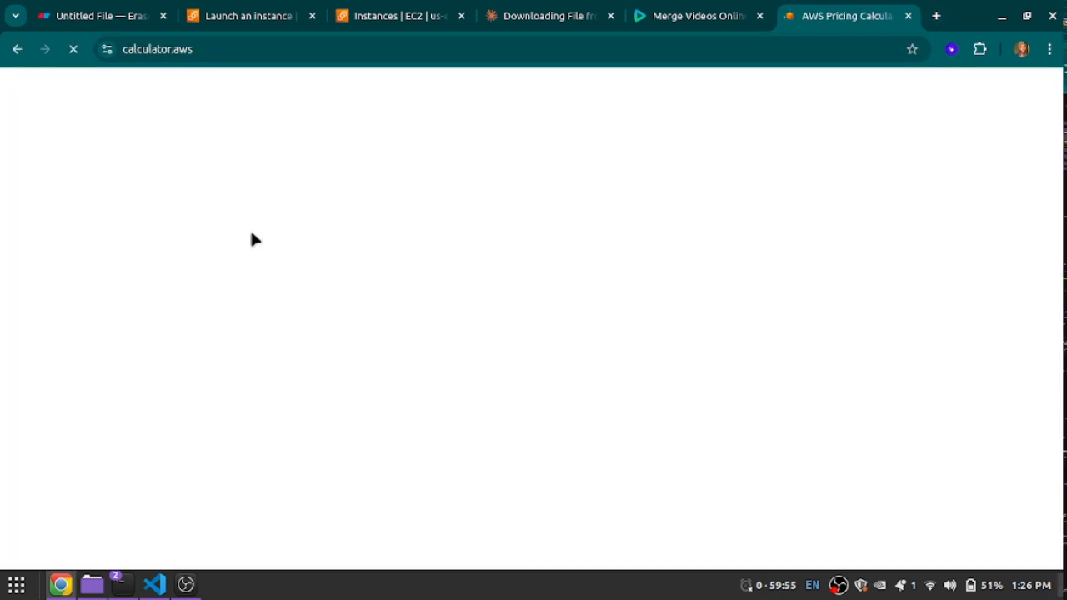
{"action": "left_click", "coordinate": [688, 16]}
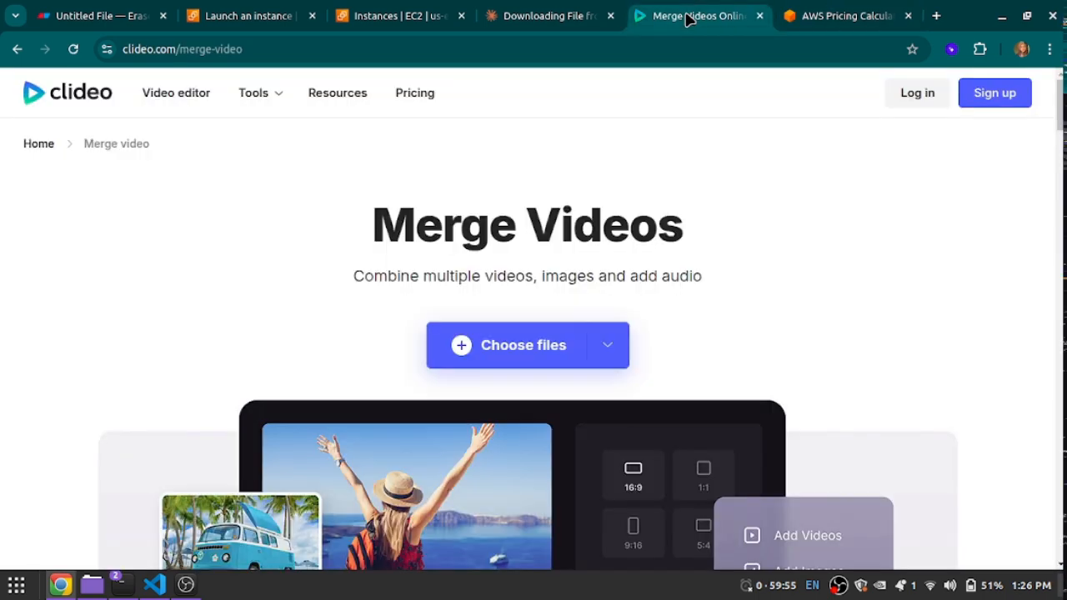
{"action": "left_click", "coordinate": [827, 12]}
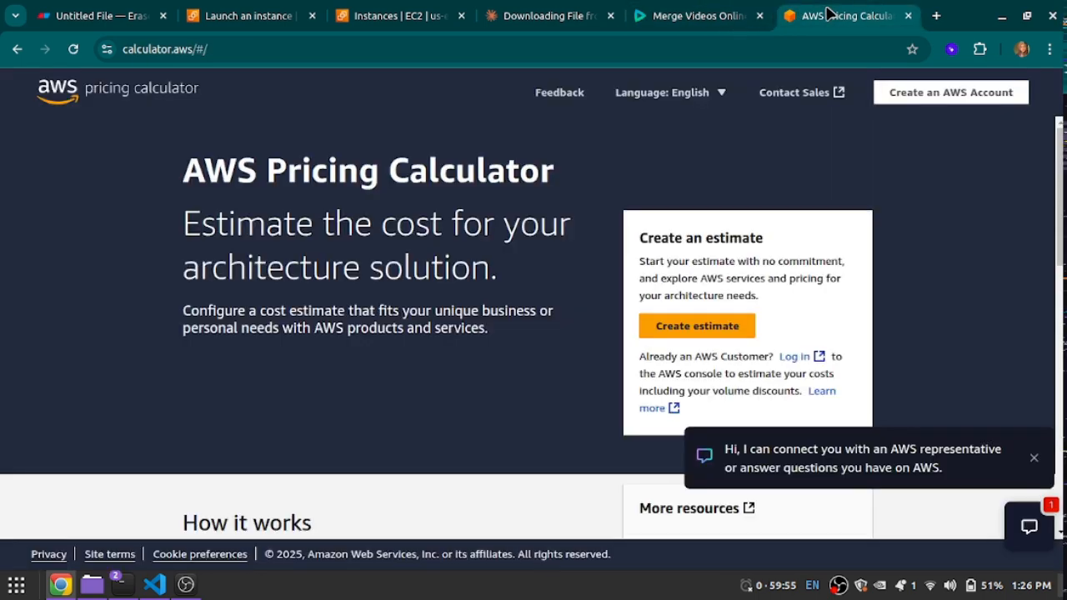
- Create a new estimate and keep Region as the location type
{"action": "left_click", "coordinate": [725, 329]}
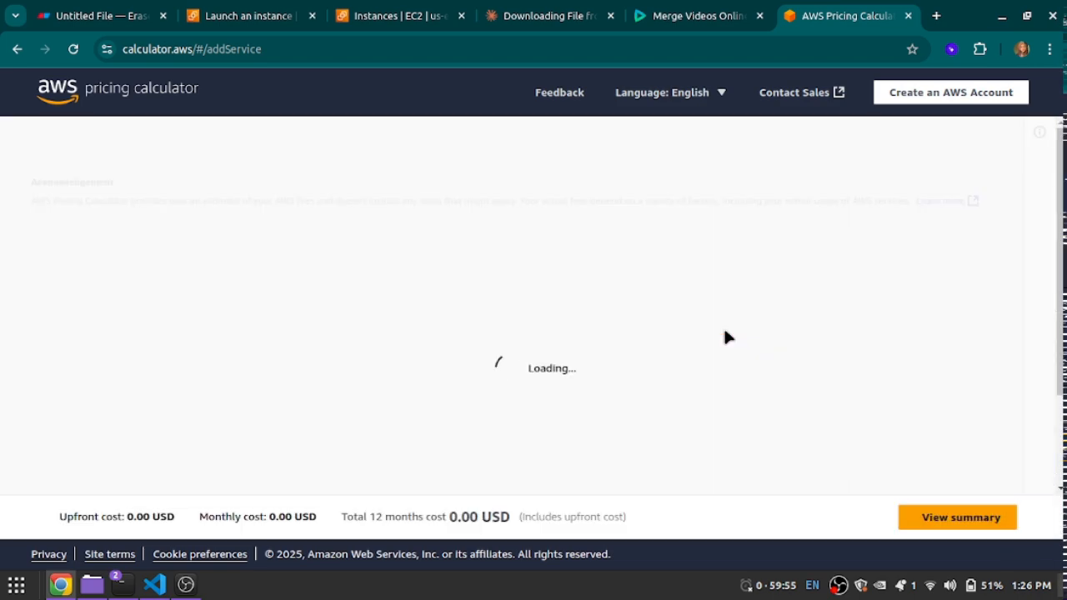
{"action": "key", "text": "alt+Tab"}
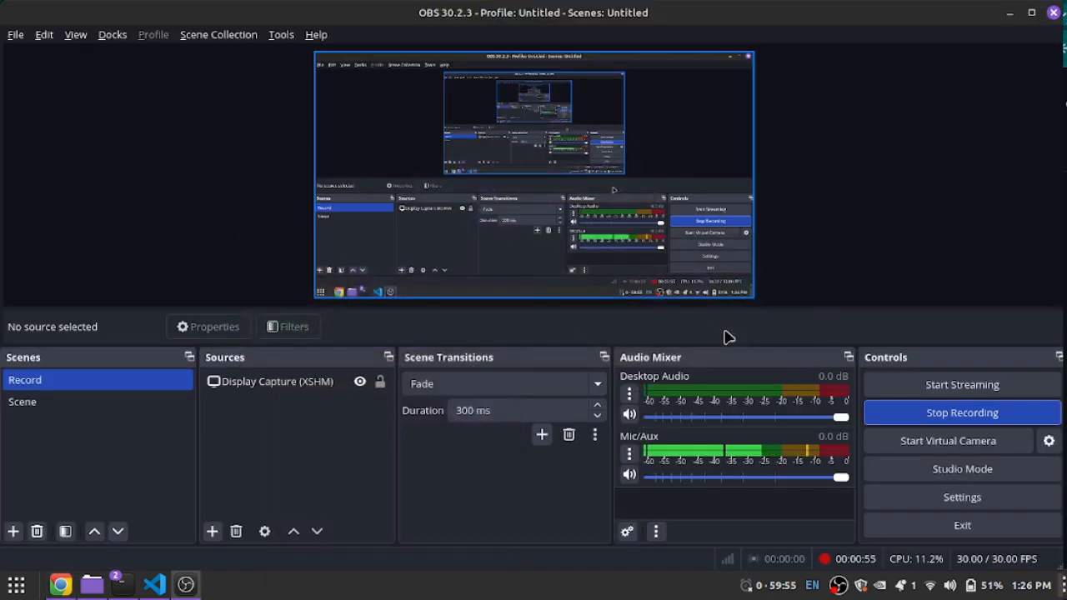
{"action": "key", "text": "alt+Tab"}
{"action": "scroll", "coordinate": [356, 360], "scroll_direction": "down", "scroll_amount": 1}
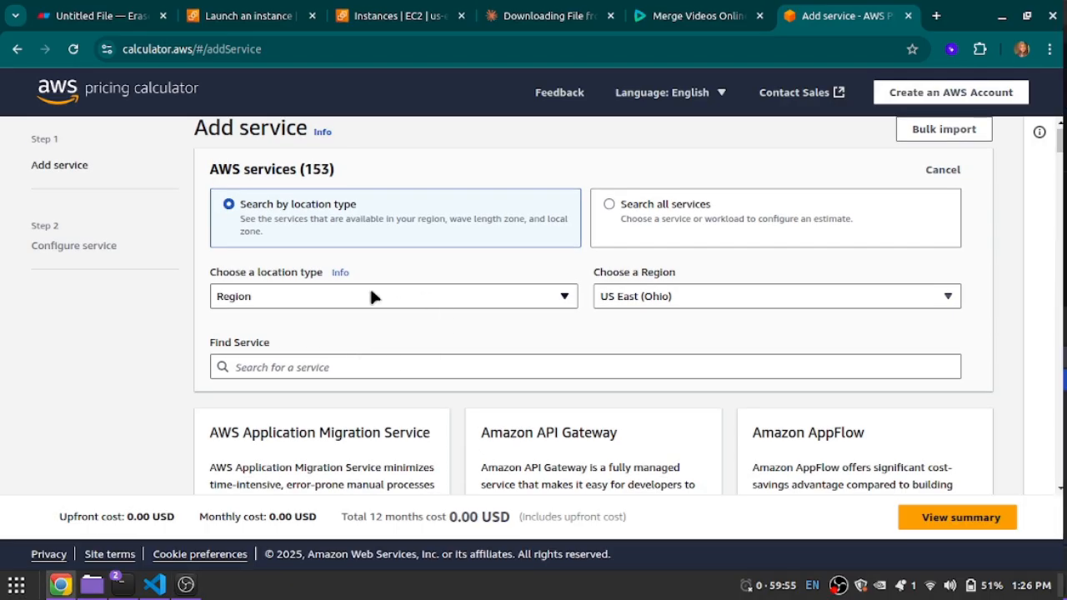
{"action": "left_click", "coordinate": [337, 294]}
{"action": "left_click", "coordinate": [336, 294]}
- Find Amazon EC2 by searching 'ec2' and start configuring it
{"action": "left_click", "coordinate": [387, 371]}
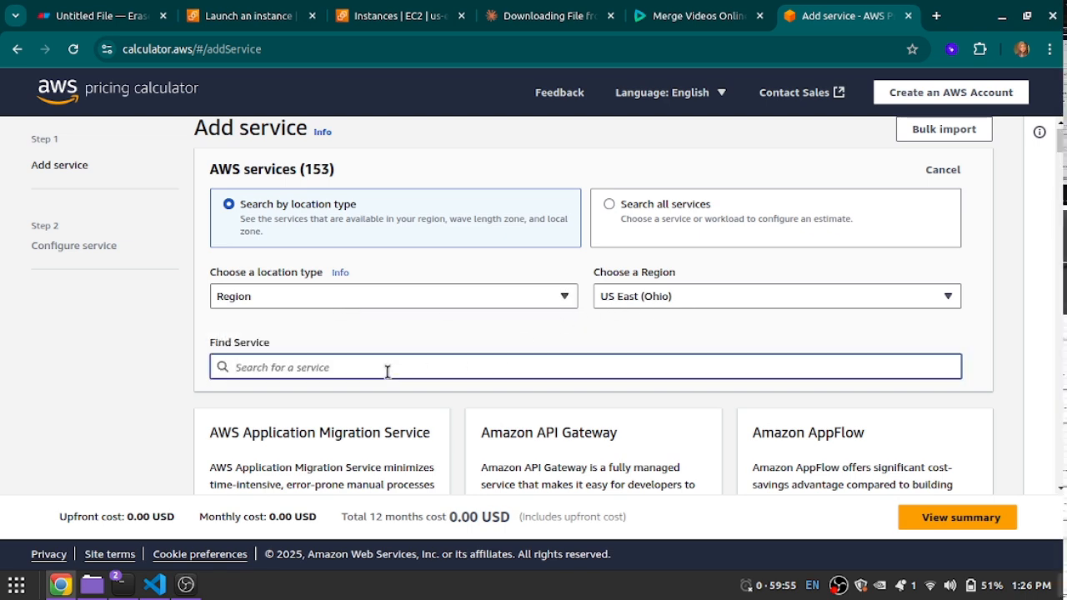
{"action": "type", "text": "ec2"}
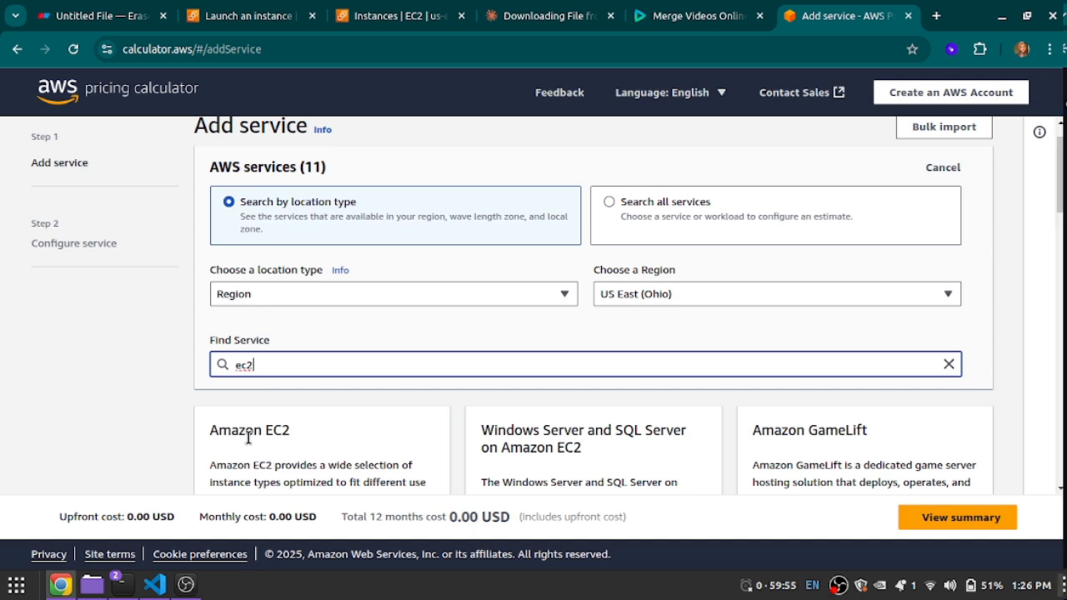
{"action": "scroll", "coordinate": [325, 425], "scroll_direction": "down", "scroll_amount": 3}
{"action": "left_click", "coordinate": [389, 377]}
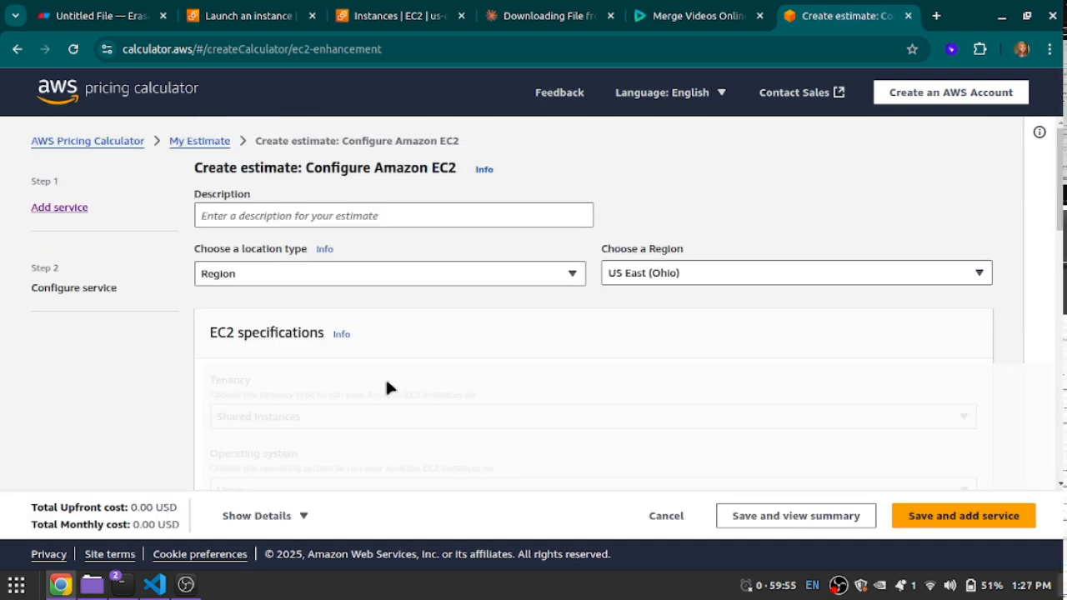
- Review the EC2 configuration form, defaulting to t4g.nano, down through Payment options
{"action": "scroll", "coordinate": [385, 387], "scroll_direction": "down", "scroll_amount": 3}
{"action": "scroll", "coordinate": [385, 388], "scroll_direction": "down", "scroll_amount": 5}
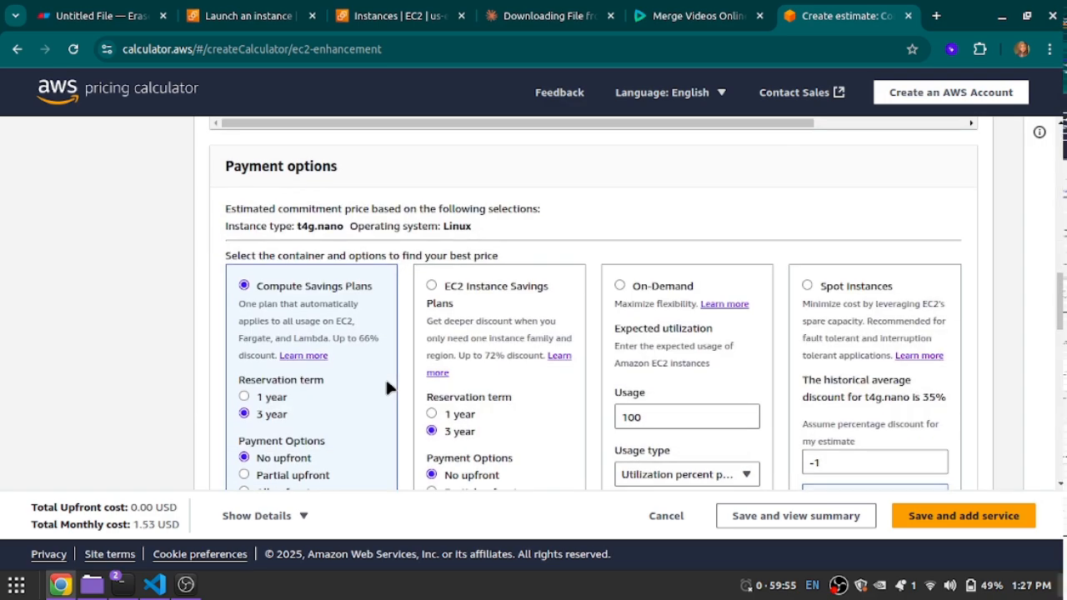
{"action": "scroll", "coordinate": [385, 377], "scroll_direction": "up", "scroll_amount": 2}
{"action": "scroll", "coordinate": [208, 354], "scroll_direction": "down", "scroll_amount": 1}
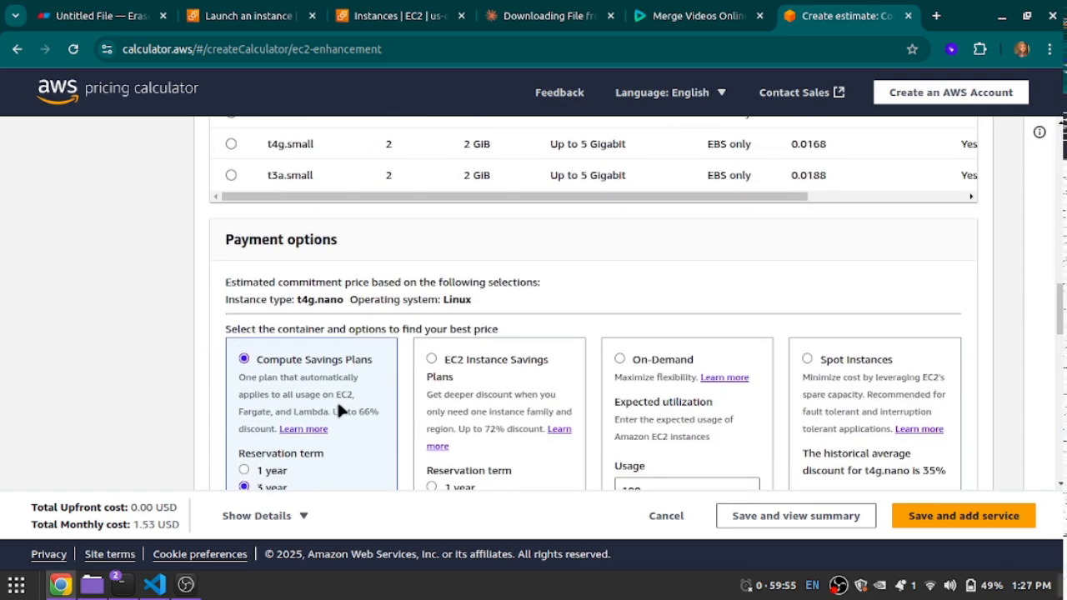
{"action": "scroll", "coordinate": [338, 409], "scroll_direction": "down", "scroll_amount": 1}
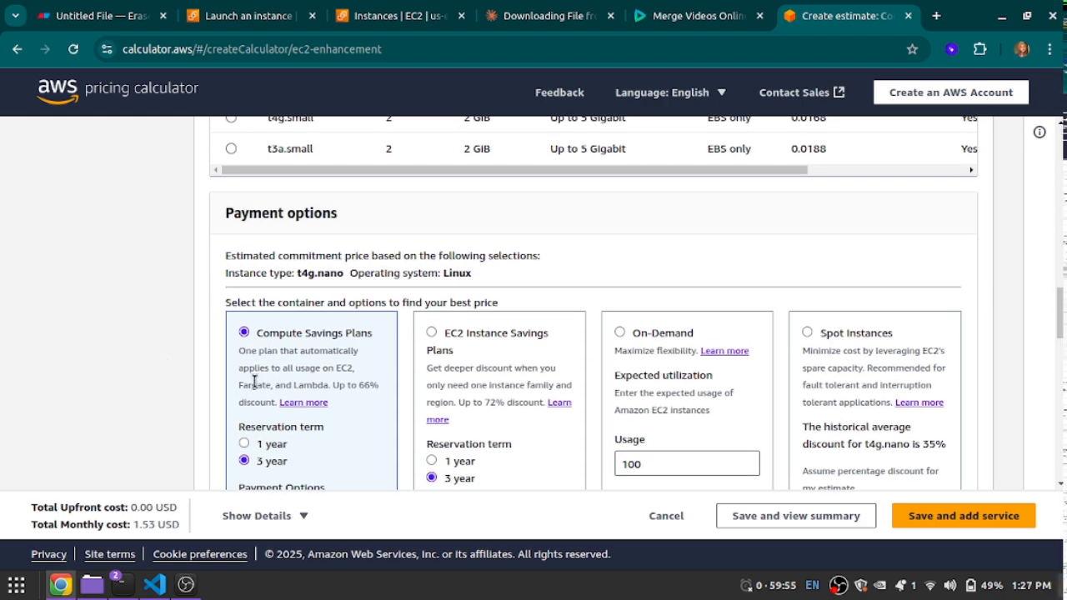
{"action": "double_click", "coordinate": [251, 384]}
{"action": "left_click", "coordinate": [252, 384]}
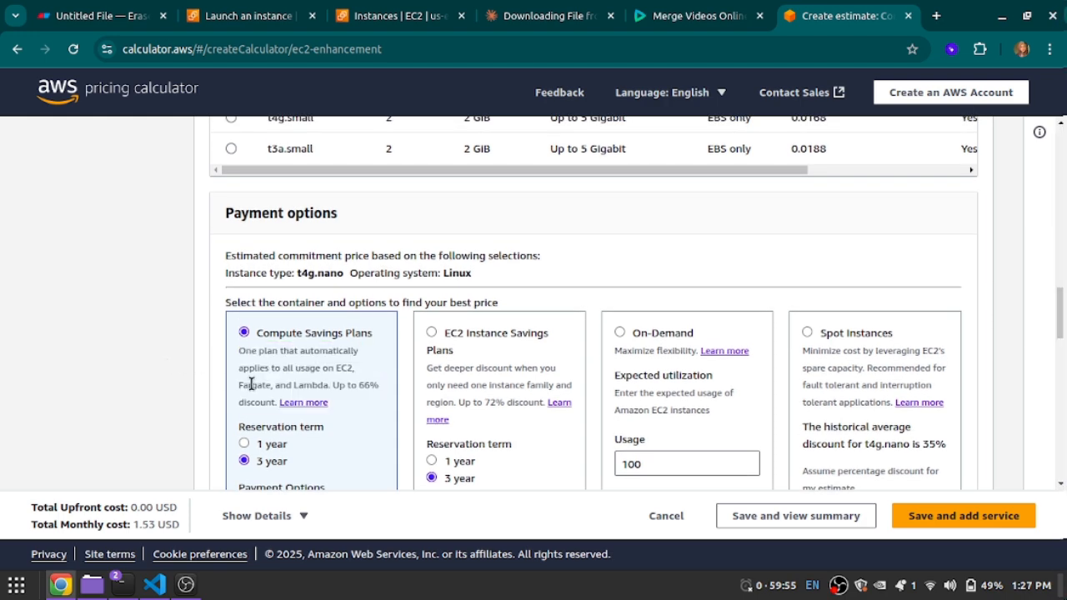
{"action": "scroll", "coordinate": [250, 384], "scroll_direction": "down", "scroll_amount": 3}
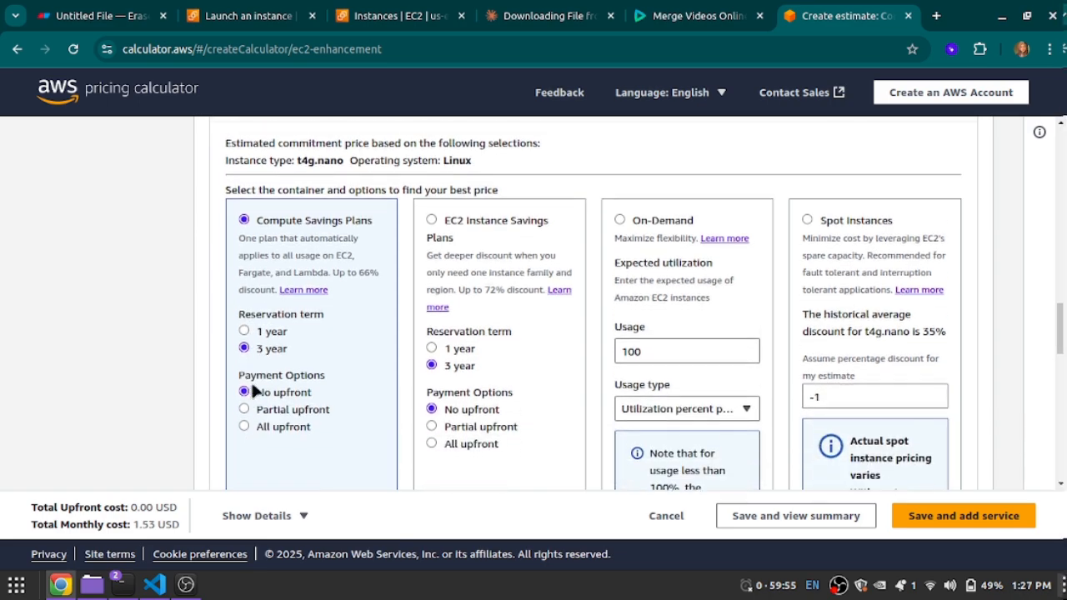
{"action": "scroll", "coordinate": [264, 366], "scroll_direction": "down", "scroll_amount": 12}
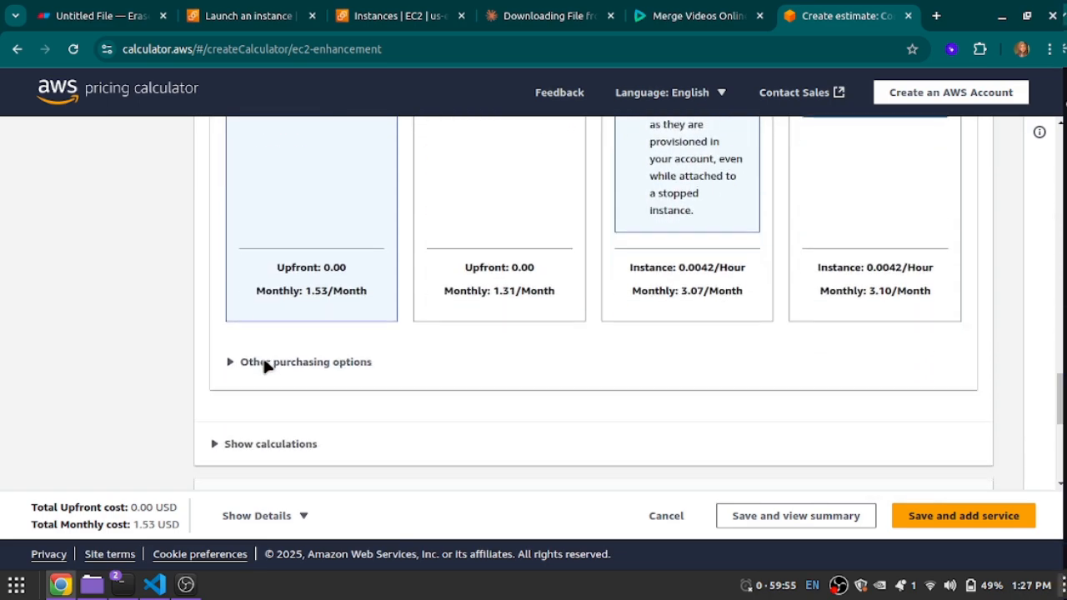
{"action": "scroll", "coordinate": [264, 365], "scroll_direction": "up", "scroll_amount": 12}
{"action": "scroll", "coordinate": [264, 365], "scroll_direction": "up", "scroll_amount": 10}
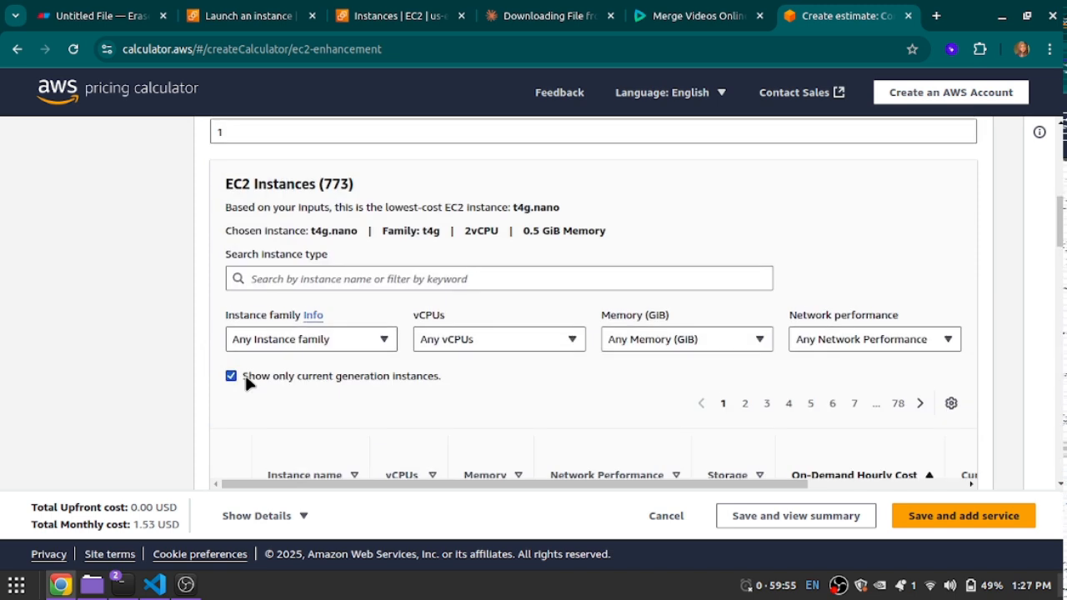
- Filter the EC2 instance family to t2
{"action": "left_click", "coordinate": [345, 337]}
{"action": "scroll", "coordinate": [332, 316], "scroll_direction": "down", "scroll_amount": 15}
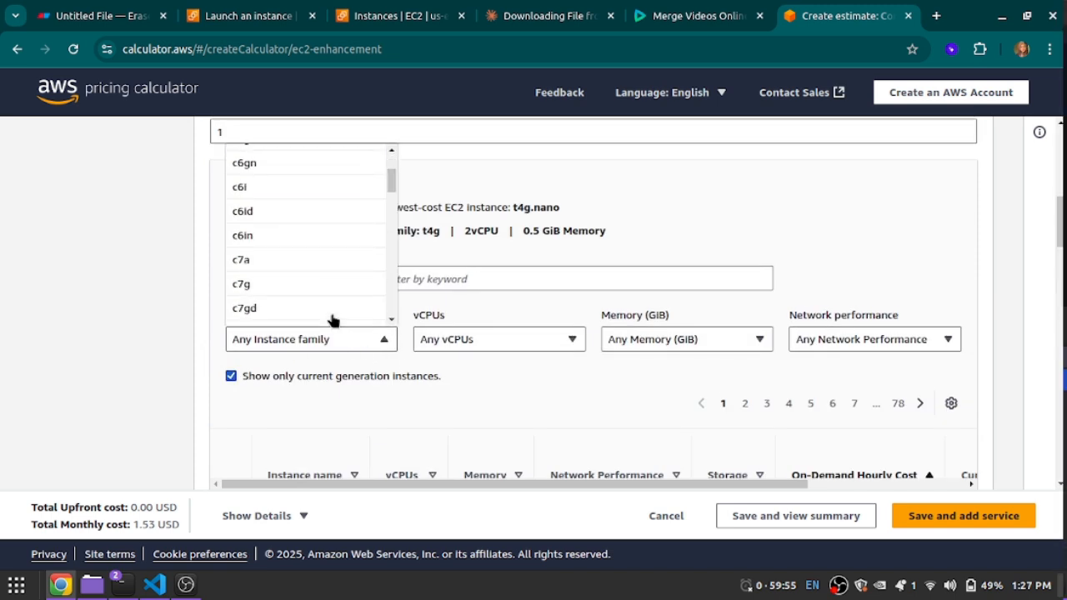
{"action": "scroll", "coordinate": [332, 320], "scroll_direction": "down", "scroll_amount": 10}
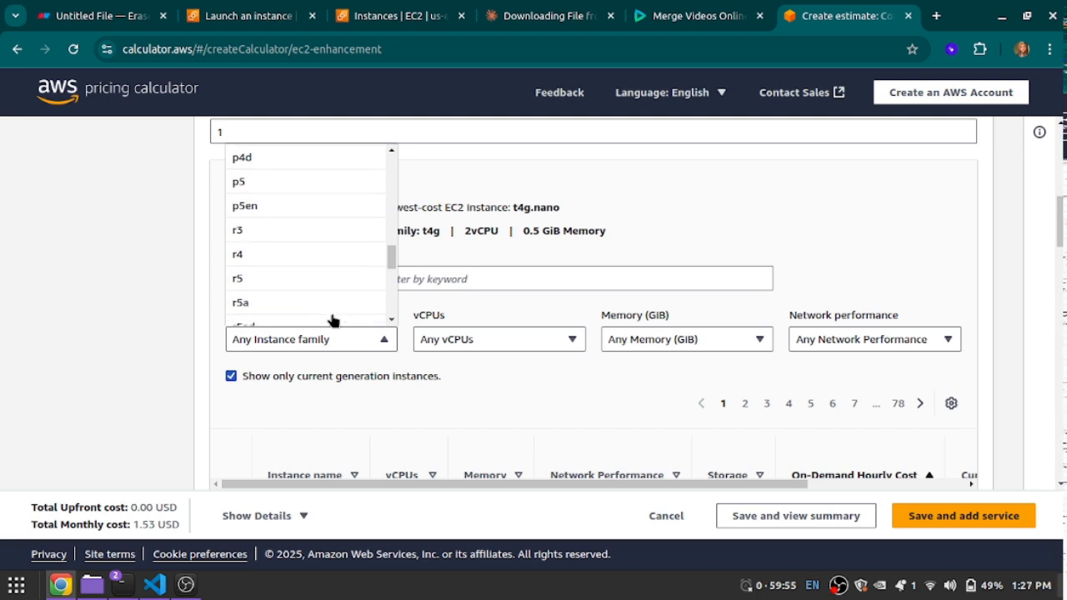
{"action": "scroll", "coordinate": [332, 321], "scroll_direction": "down", "scroll_amount": 1}
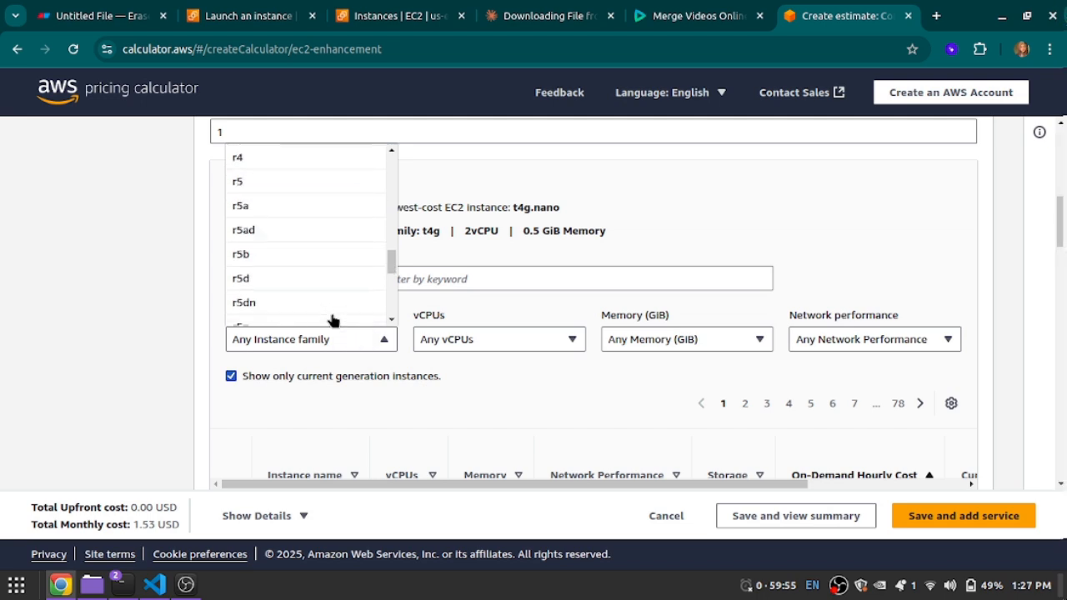
{"action": "scroll", "coordinate": [332, 320], "scroll_direction": "up", "scroll_amount": 6}
{"action": "scroll", "coordinate": [332, 321], "scroll_direction": "up", "scroll_amount": 8}
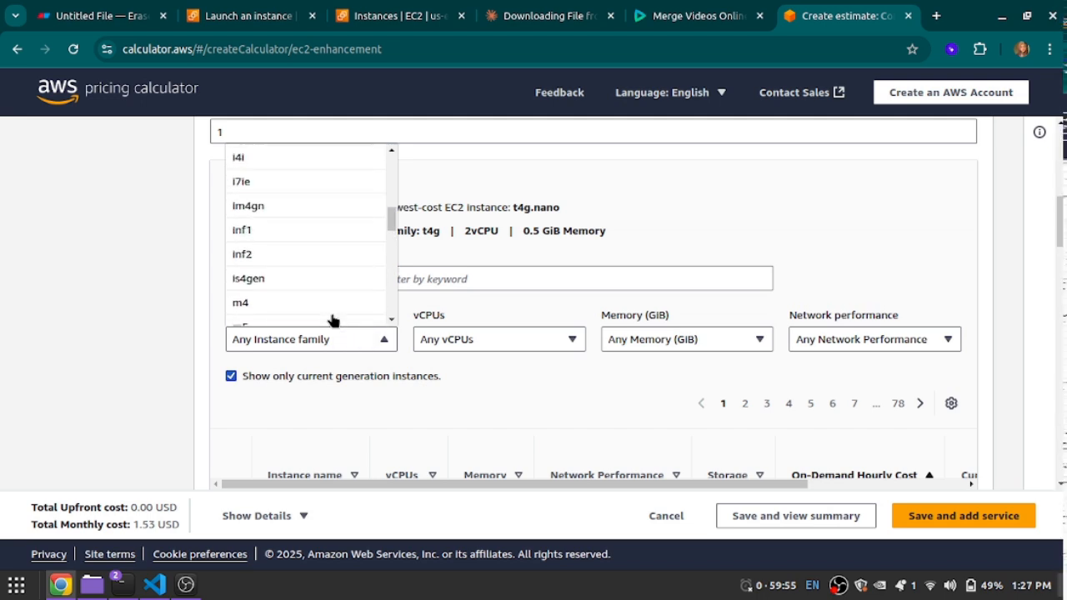
{"action": "scroll", "coordinate": [332, 321], "scroll_direction": "up", "scroll_amount": 10}
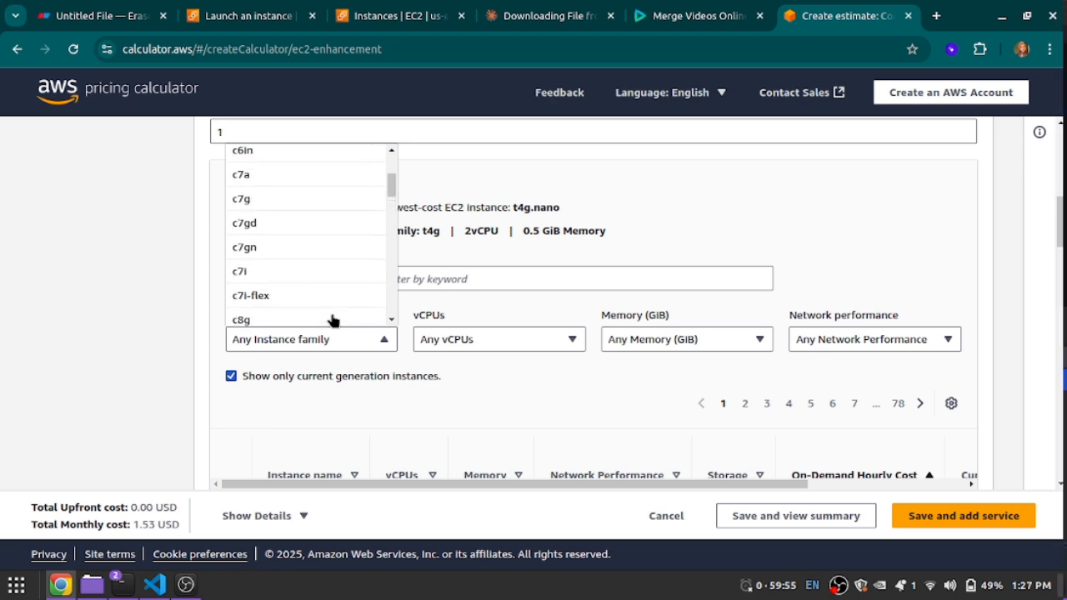
{"action": "scroll", "coordinate": [332, 321], "scroll_direction": "down", "scroll_amount": 3}
{"action": "scroll", "coordinate": [332, 321], "scroll_direction": "down", "scroll_amount": 15}
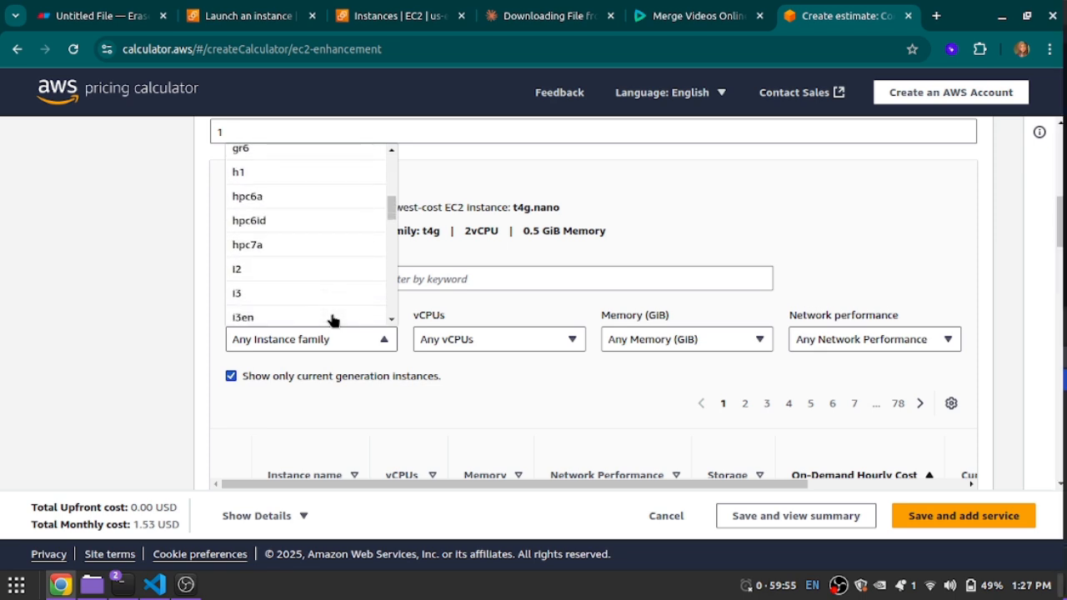
{"action": "scroll", "coordinate": [332, 320], "scroll_direction": "down", "scroll_amount": 10}
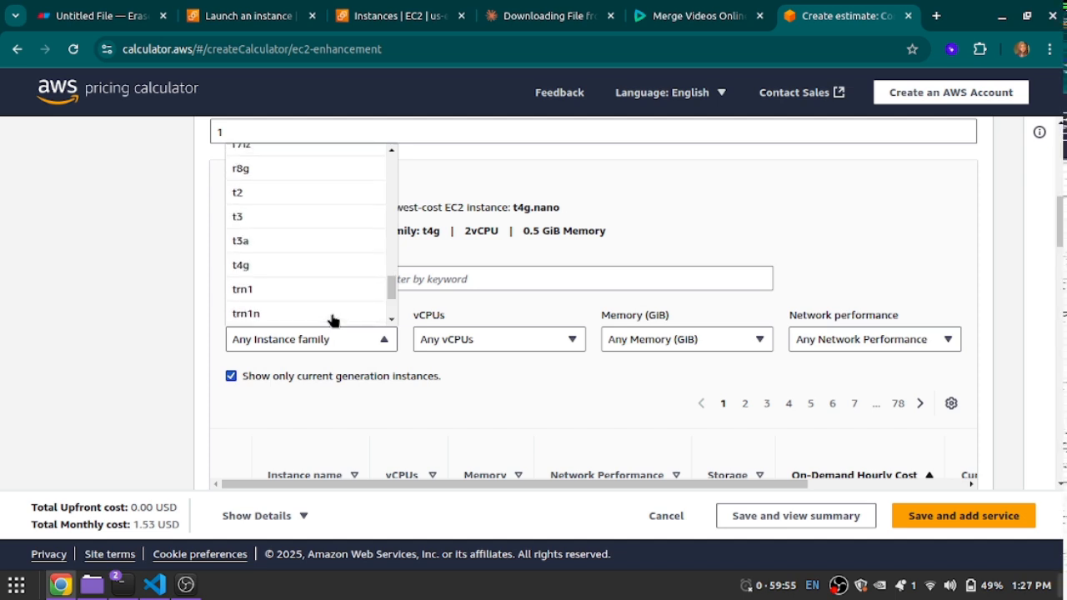
{"action": "left_click", "coordinate": [237, 191]}
{"action": "left_click_drag", "start_coordinate": [225, 179], "coordinate": [325, 224]}
{"action": "left_click", "coordinate": [327, 235]}
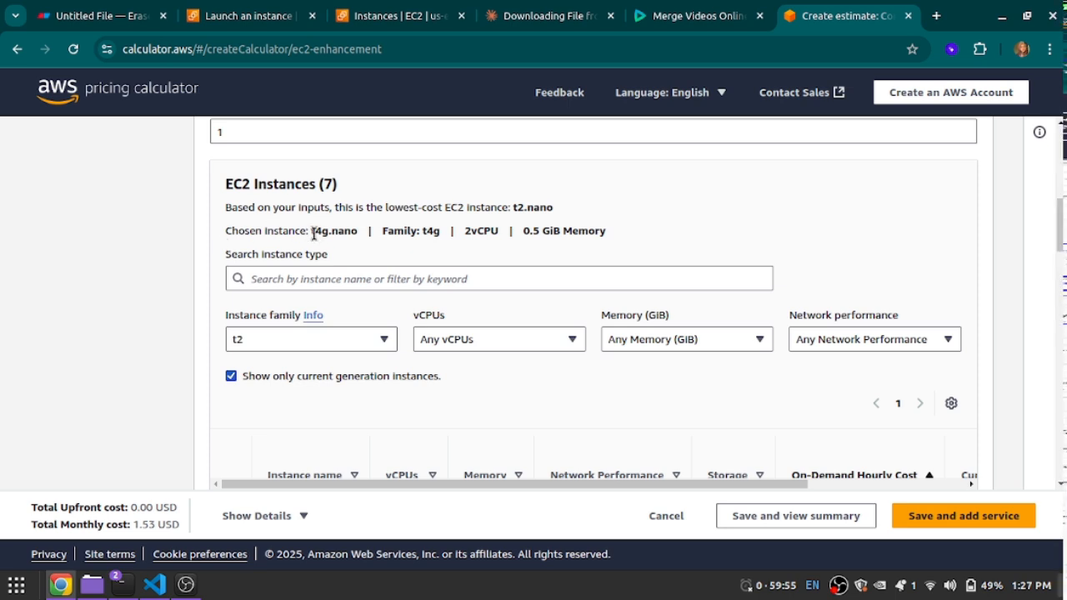
- Limit instances to 1 vCPU, 1 GiB memory and Up to 12500 Megabit networking
{"action": "left_click", "coordinate": [470, 342]}
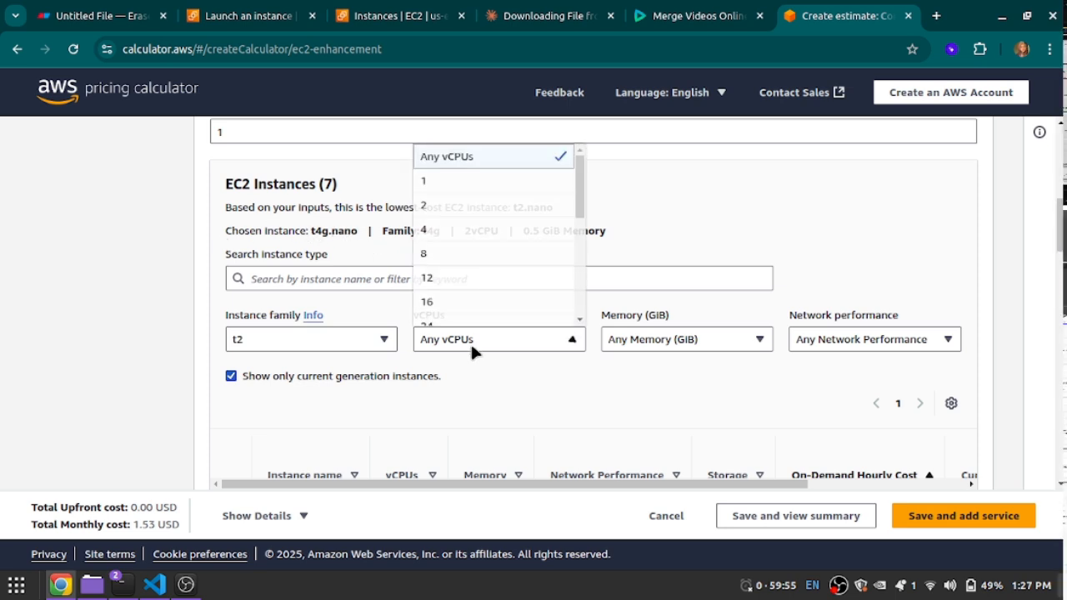
{"action": "left_click", "coordinate": [457, 185]}
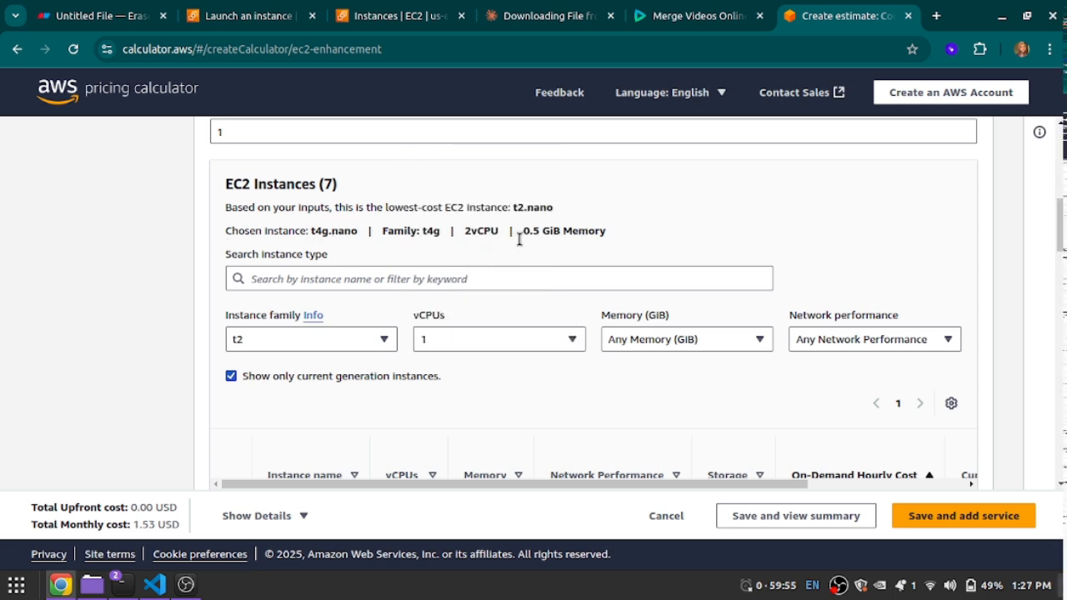
{"action": "left_click", "coordinate": [631, 335]}
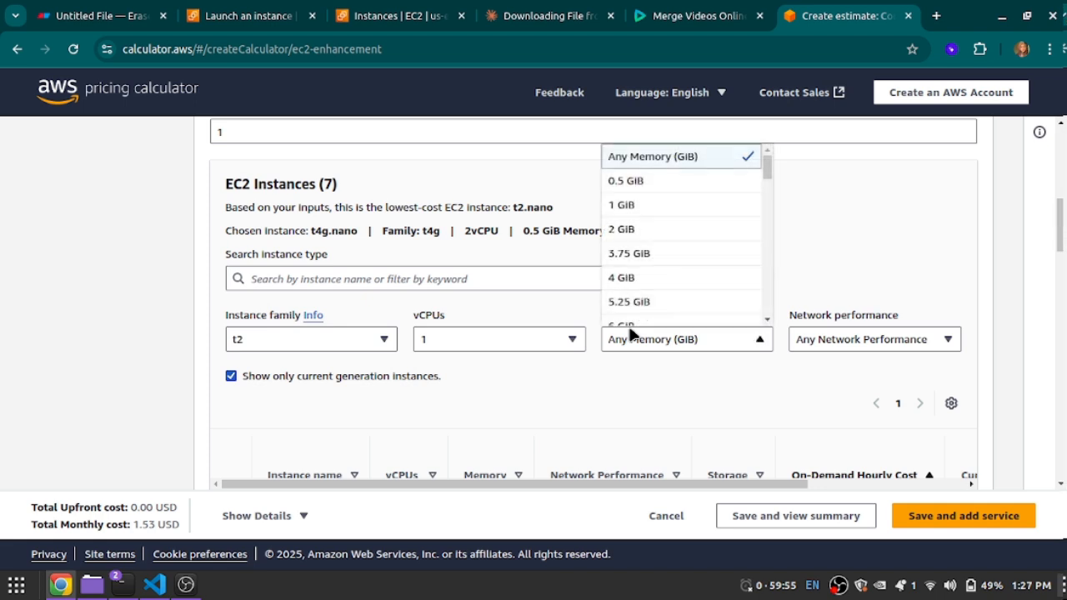
{"action": "left_click", "coordinate": [623, 193]}
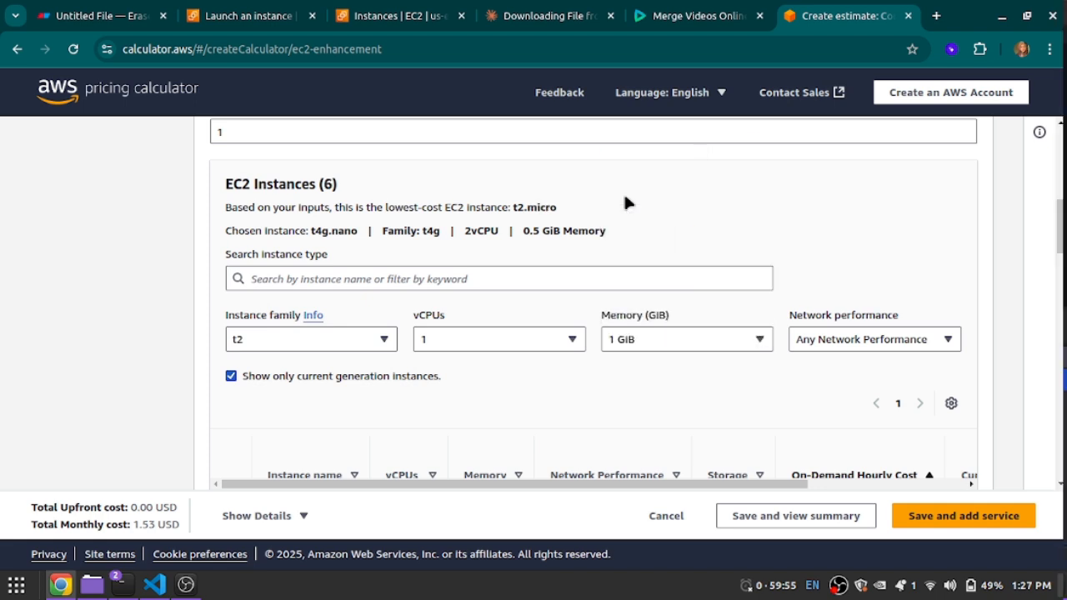
{"action": "left_click", "coordinate": [889, 348]}
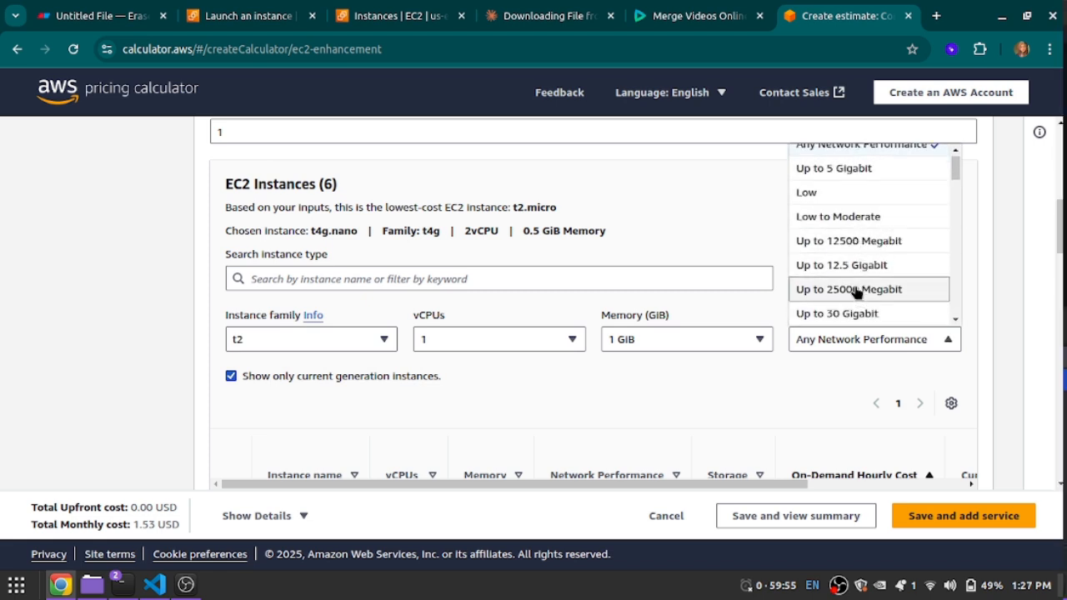
{"action": "left_click", "coordinate": [842, 241]}
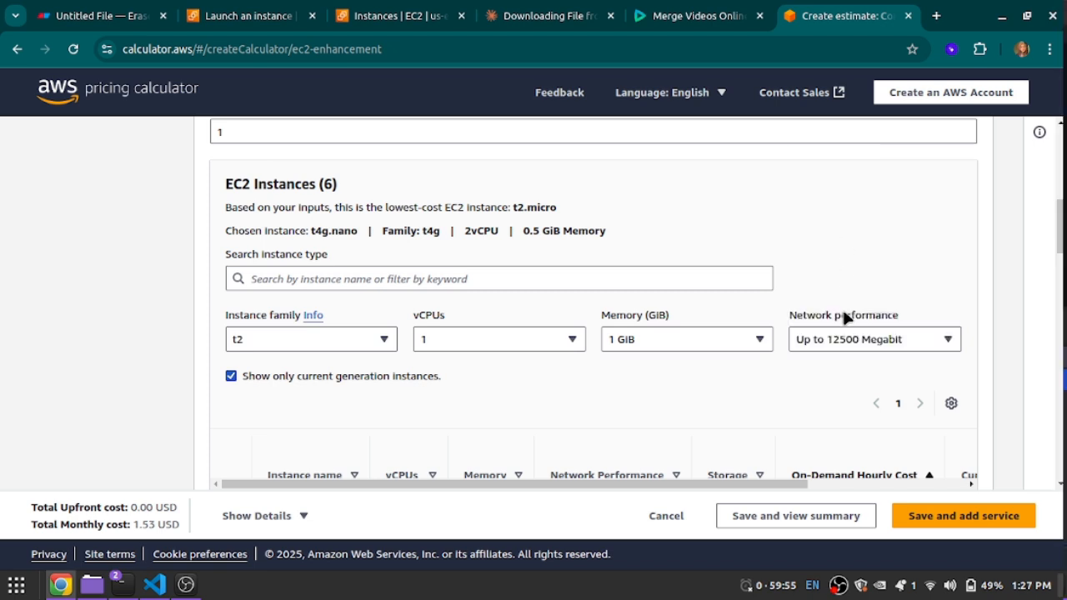
{"action": "scroll", "coordinate": [850, 341], "scroll_direction": "down", "scroll_amount": 3}
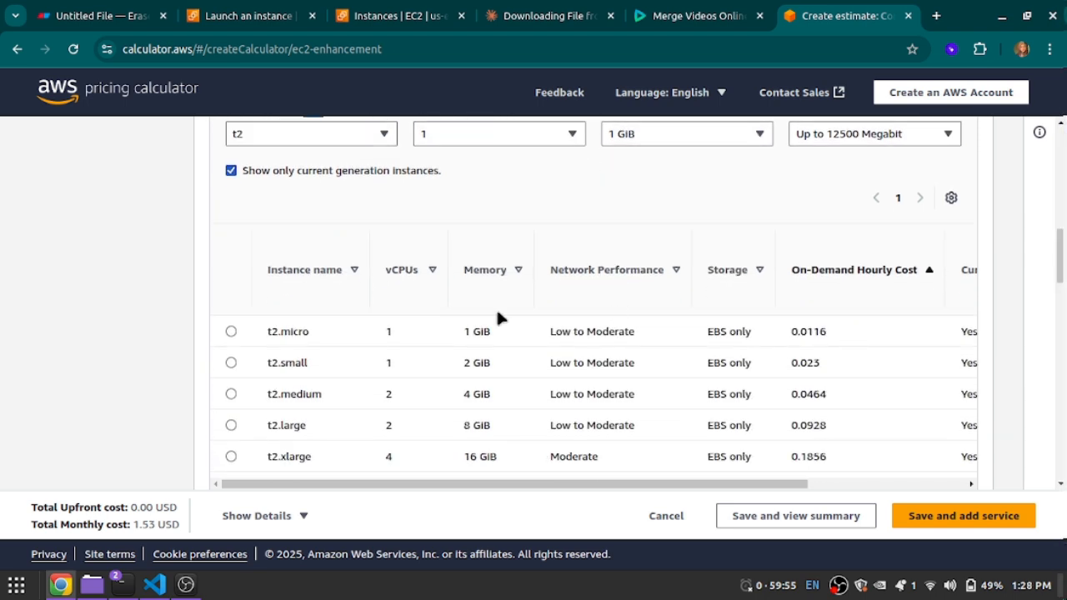
- Select t2.micro as the instance (4.23 USD monthly) and review the payment and optional sections
{"action": "left_click", "coordinate": [231, 332]}
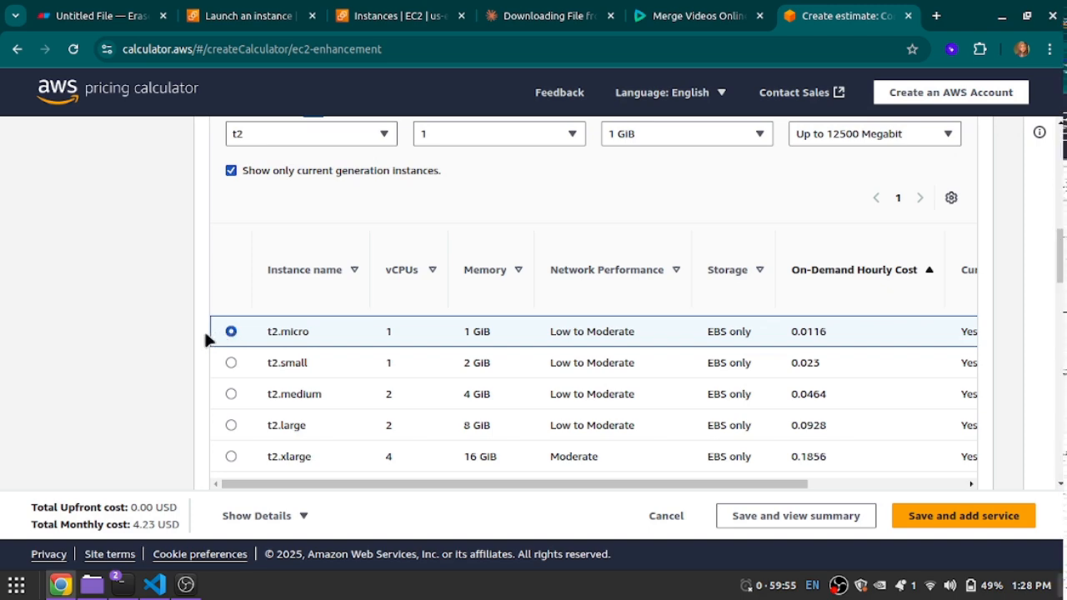
{"action": "scroll", "coordinate": [327, 358], "scroll_direction": "right", "scroll_amount": 5}
{"action": "scroll", "coordinate": [327, 359], "scroll_direction": "left", "scroll_amount": 5}
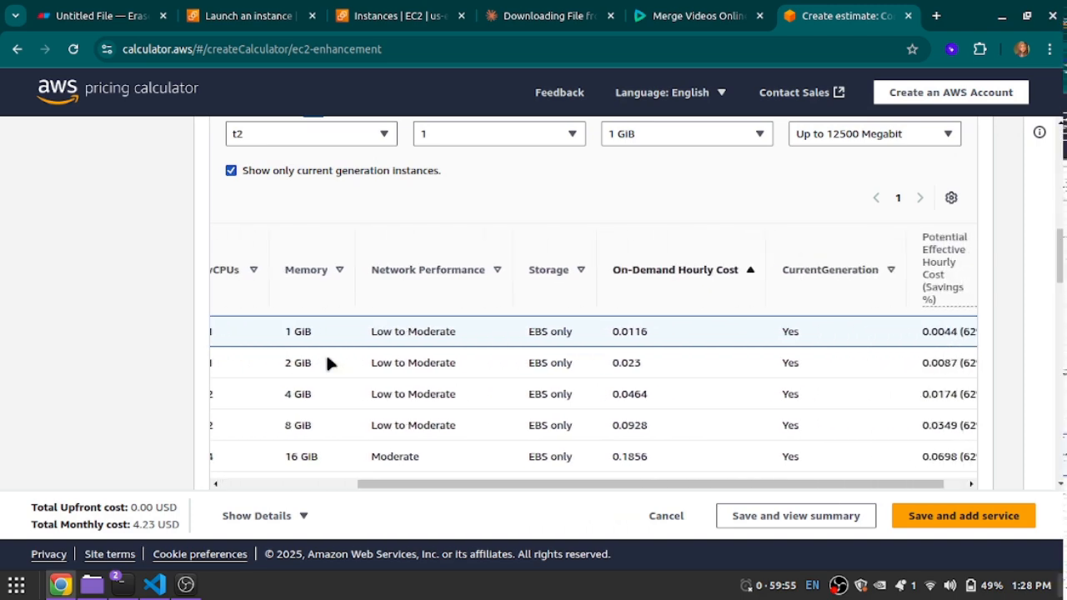
{"action": "scroll", "coordinate": [326, 359], "scroll_direction": "down", "scroll_amount": 10}
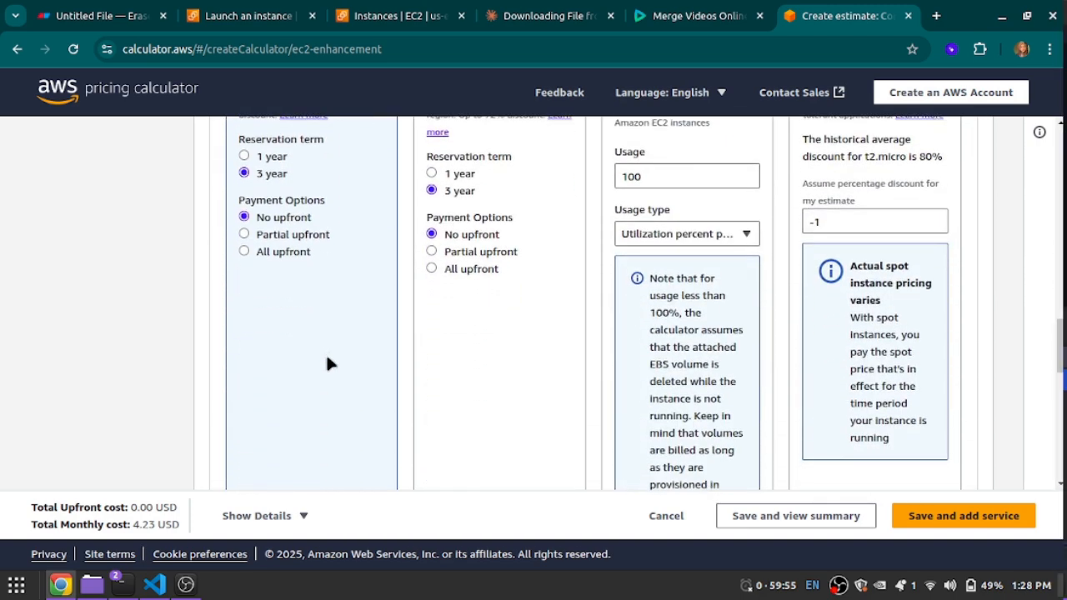
{"action": "scroll", "coordinate": [327, 358], "scroll_direction": "down", "scroll_amount": 10}
{"action": "scroll", "coordinate": [327, 358], "scroll_direction": "up", "scroll_amount": 8}
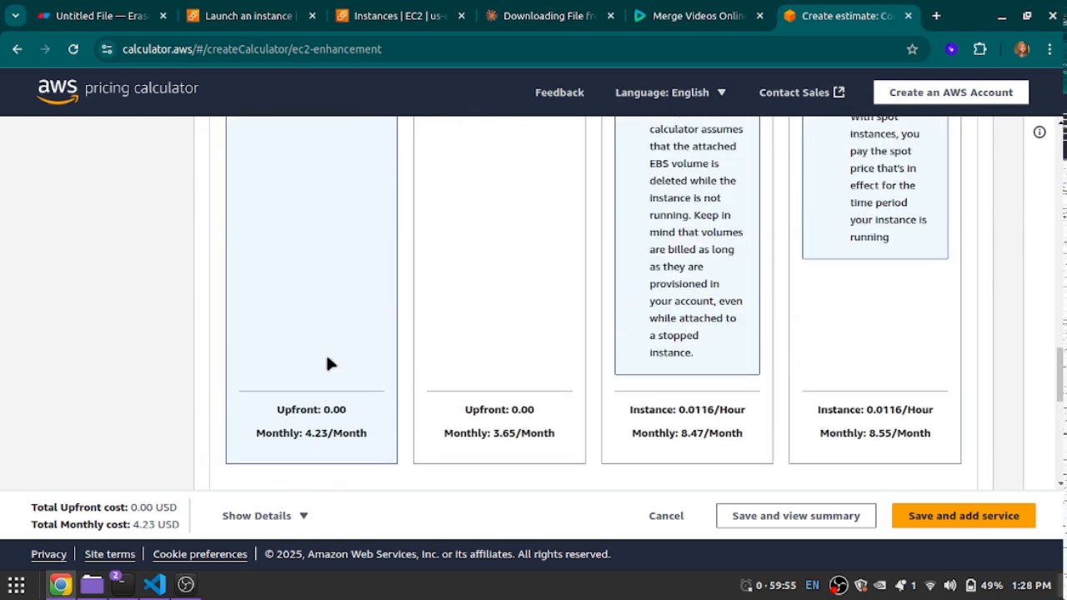
{"action": "scroll", "coordinate": [327, 357], "scroll_direction": "down", "scroll_amount": 1}
{"action": "scroll", "coordinate": [322, 367], "scroll_direction": "up", "scroll_amount": 1}
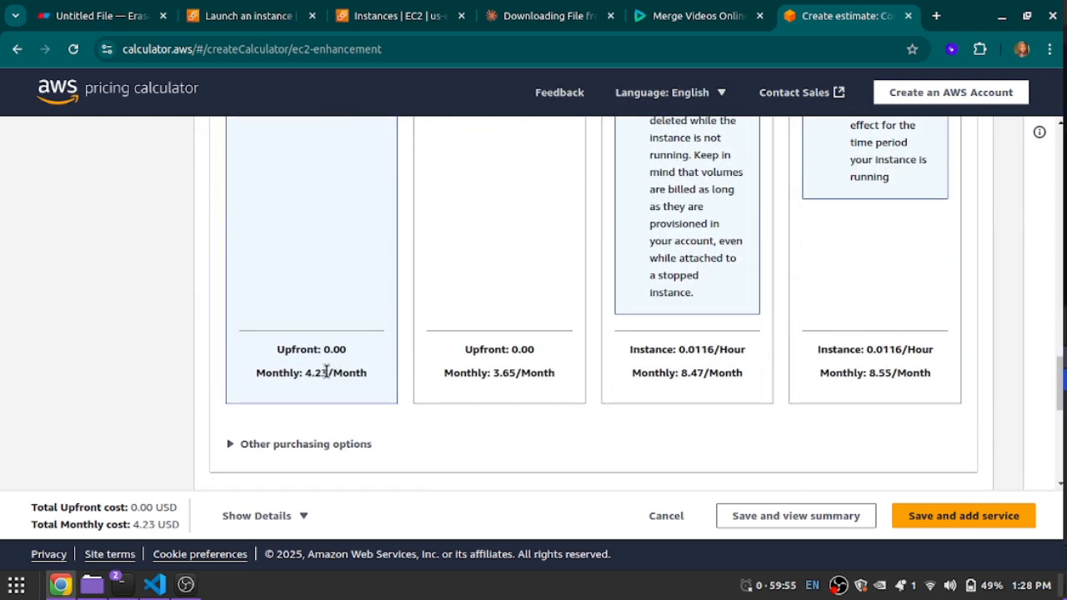
{"action": "scroll", "coordinate": [307, 375], "scroll_direction": "up", "scroll_amount": 5}
{"action": "scroll", "coordinate": [307, 375], "scroll_direction": "down", "scroll_amount": 1}
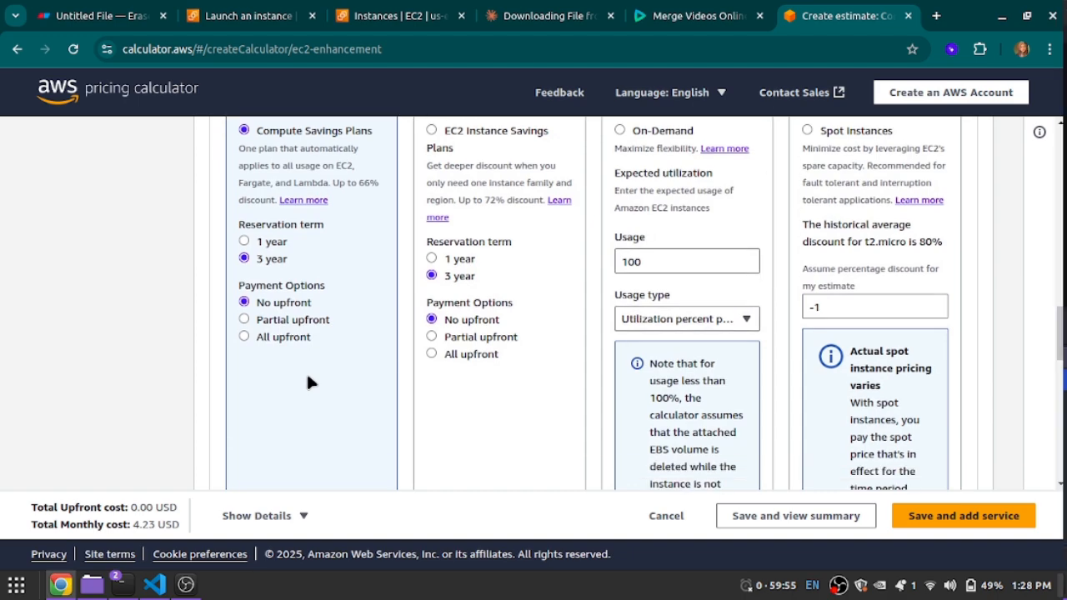
{"action": "scroll", "coordinate": [306, 379], "scroll_direction": "down", "scroll_amount": 8}
{"action": "scroll", "coordinate": [306, 379], "scroll_direction": "up", "scroll_amount": 10}
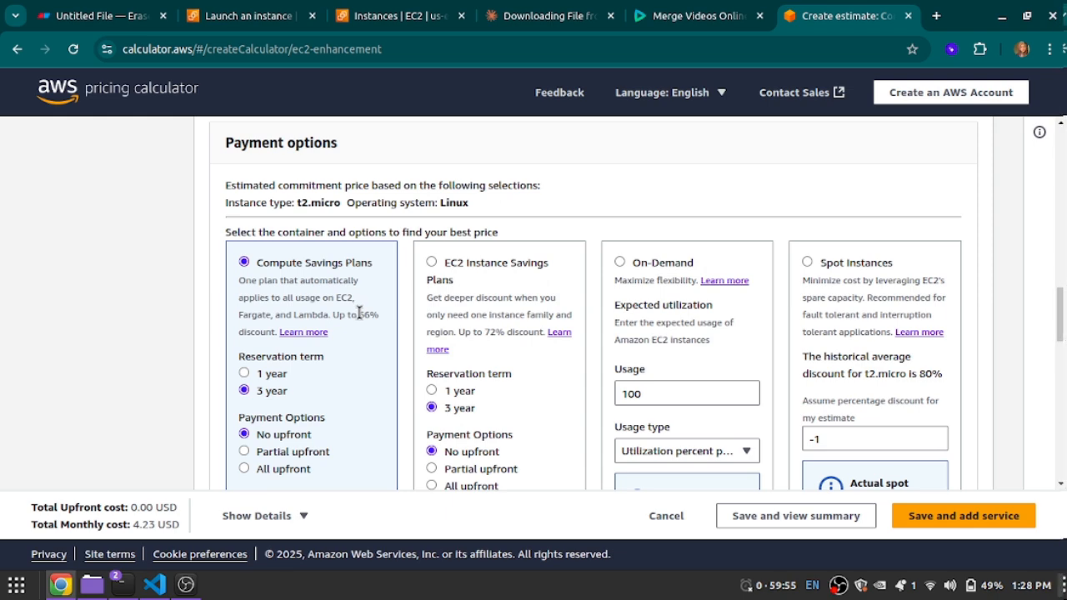
{"action": "scroll", "coordinate": [359, 312], "scroll_direction": "down", "scroll_amount": 10}
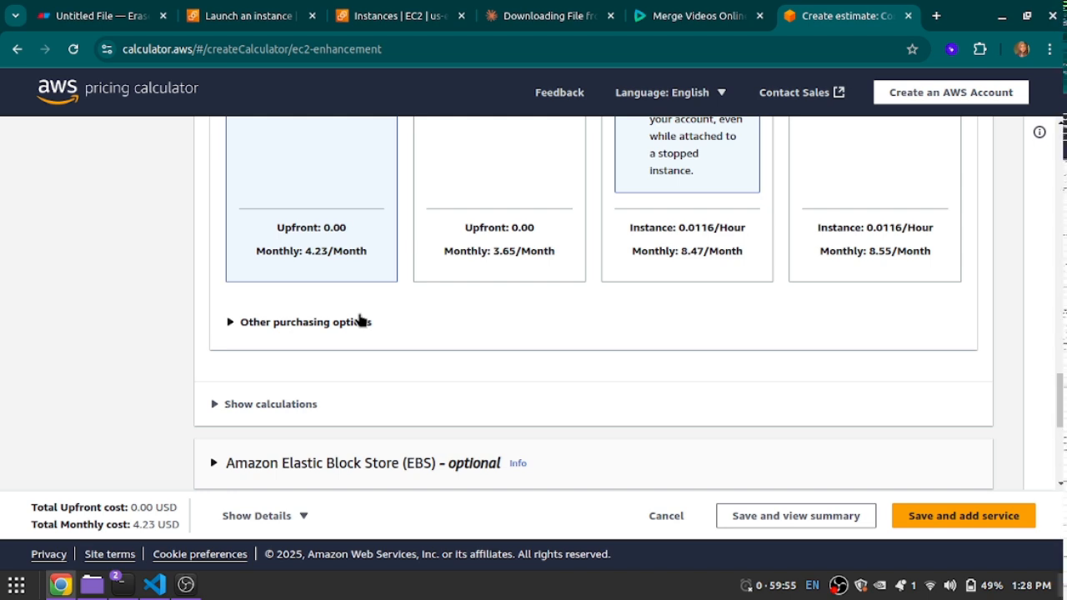
{"action": "scroll", "coordinate": [360, 319], "scroll_direction": "down", "scroll_amount": 3}
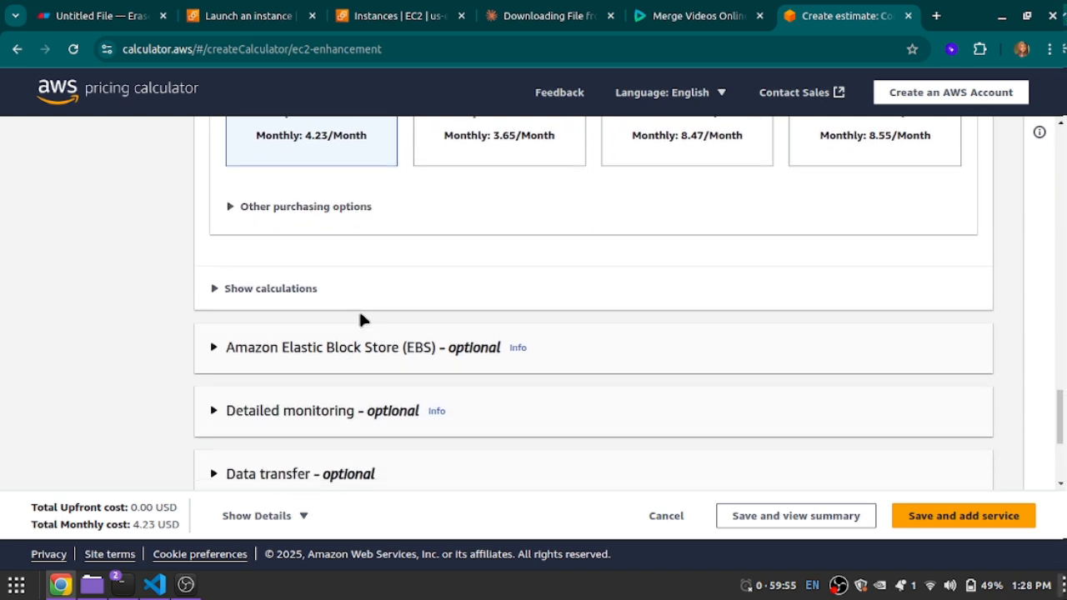
{"action": "scroll", "coordinate": [360, 316], "scroll_direction": "down", "scroll_amount": 1}
{"action": "scroll", "coordinate": [360, 319], "scroll_direction": "down", "scroll_amount": 1}
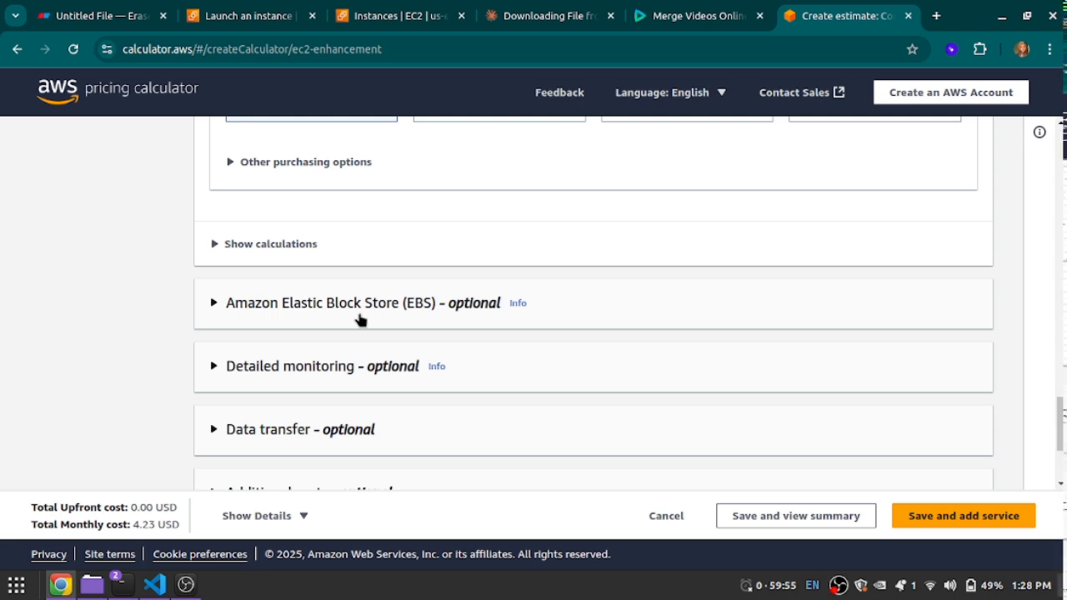
{"action": "scroll", "coordinate": [360, 320], "scroll_direction": "down", "scroll_amount": 3}
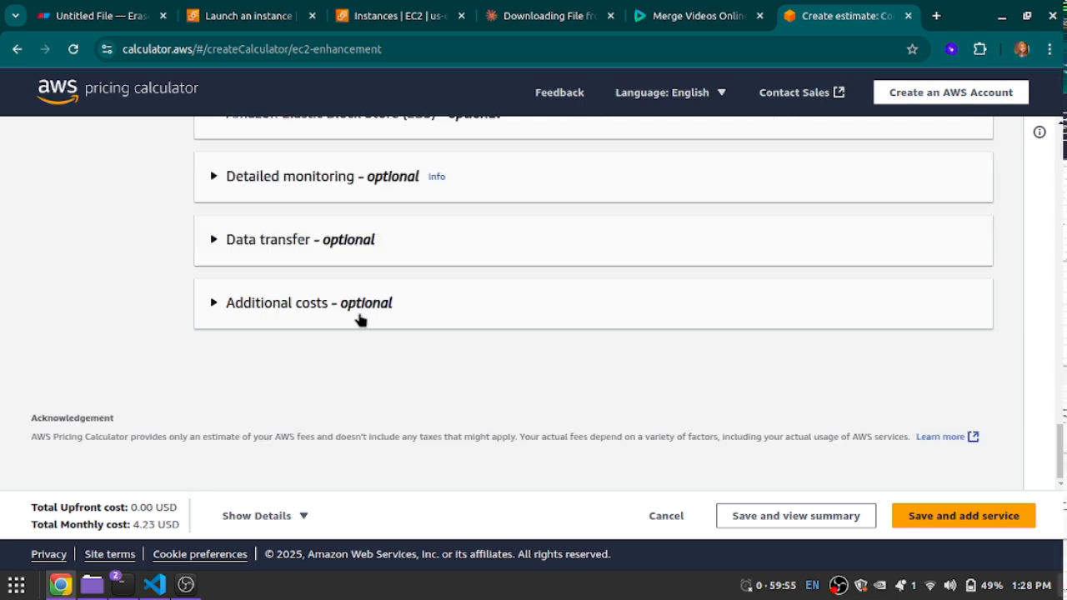
- Expand the Data transfer – optional section to reveal inbound, intra-region and outbound fields
{"action": "left_click", "coordinate": [213, 303]}
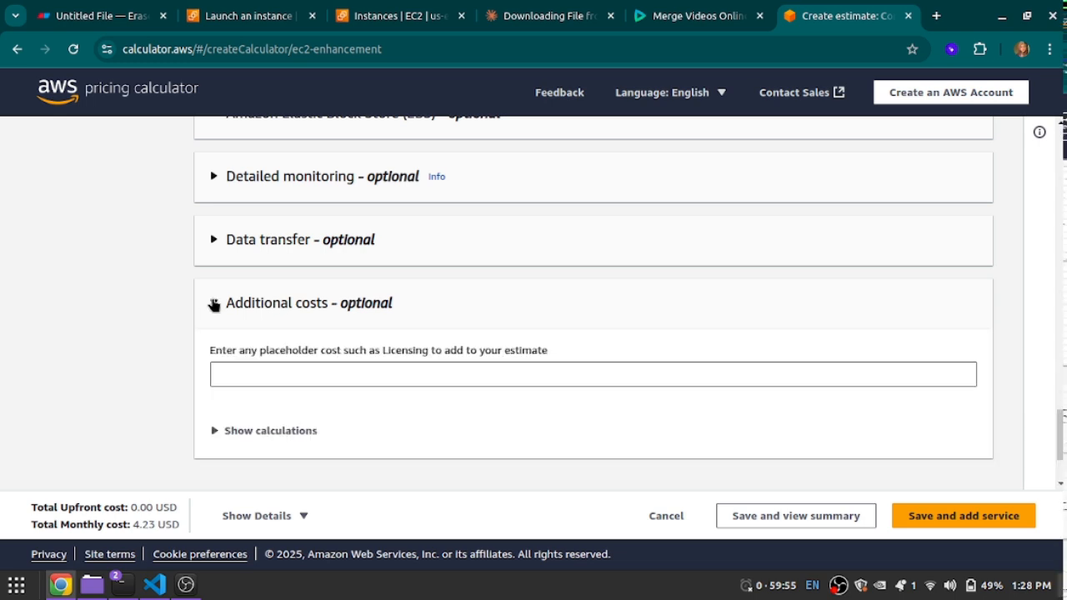
{"action": "left_click", "coordinate": [213, 304]}
{"action": "left_click", "coordinate": [214, 241]}
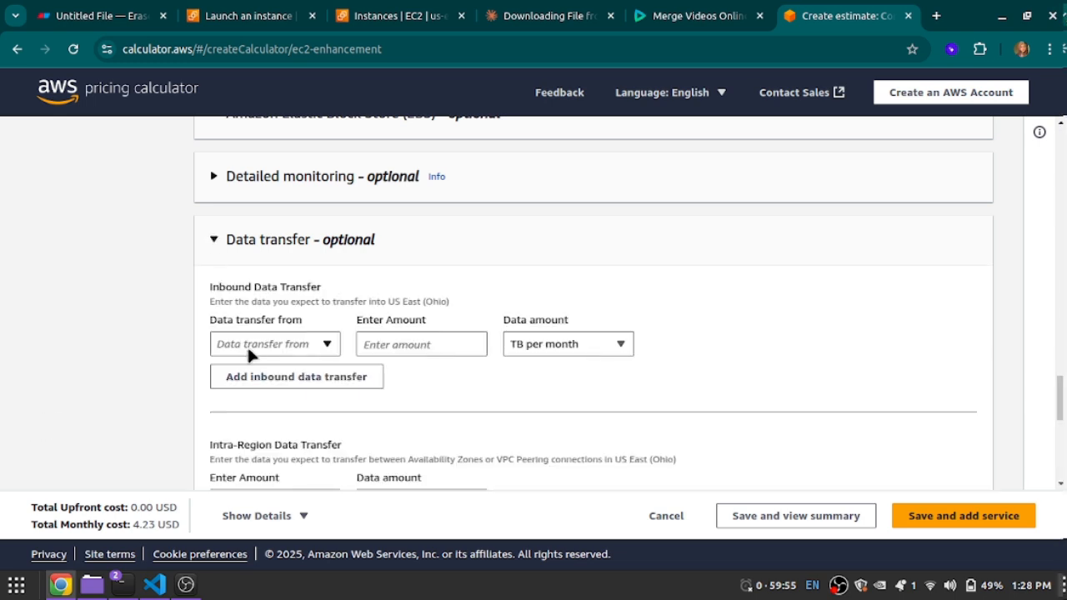
{"action": "scroll", "coordinate": [246, 343], "scroll_direction": "down", "scroll_amount": 2}
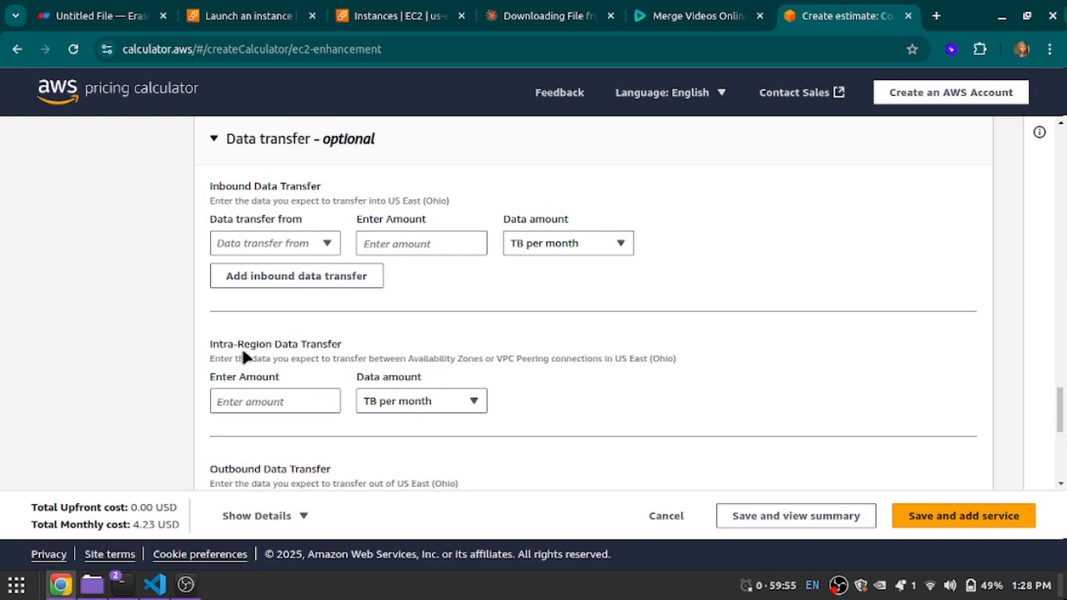
{"action": "scroll", "coordinate": [246, 354], "scroll_direction": "down", "scroll_amount": 1}
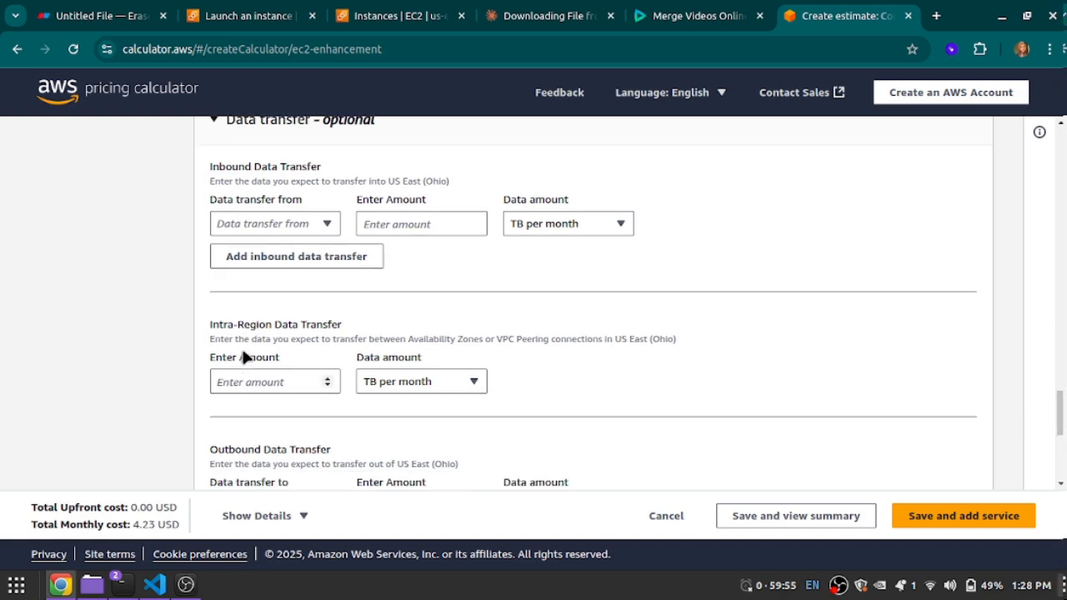
{"action": "scroll", "coordinate": [243, 356], "scroll_direction": "down", "scroll_amount": 2}
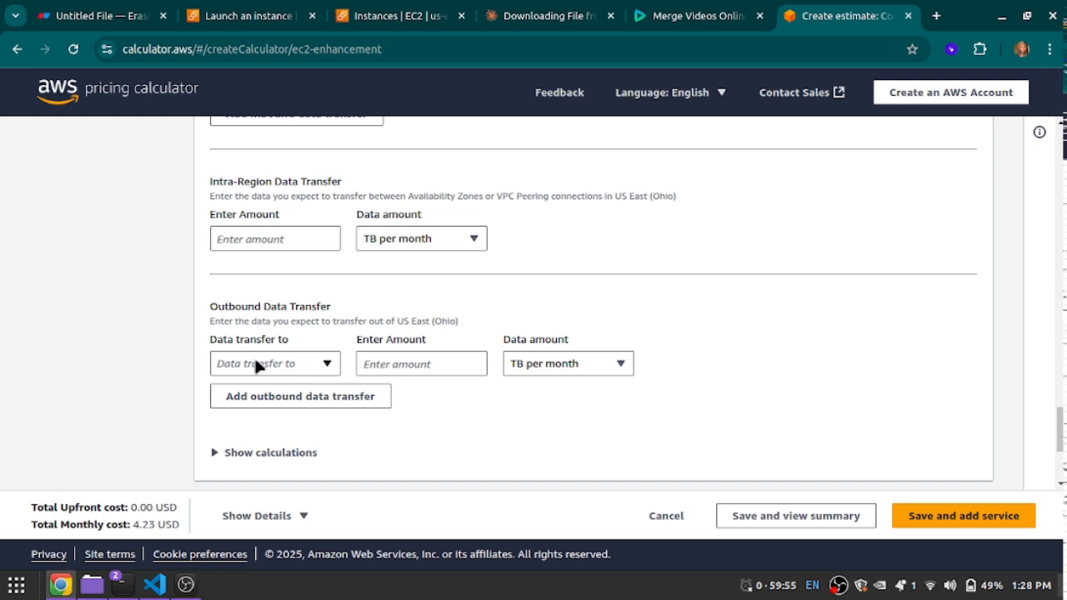
{"action": "left_click", "coordinate": [935, 15]}
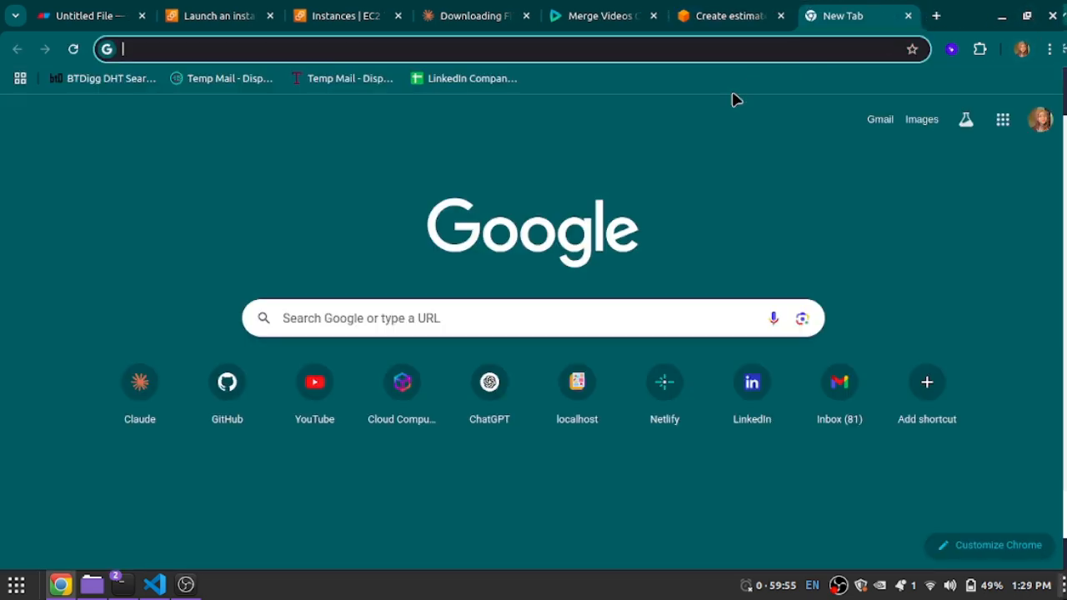
{"action": "type", "text": "2132123"}
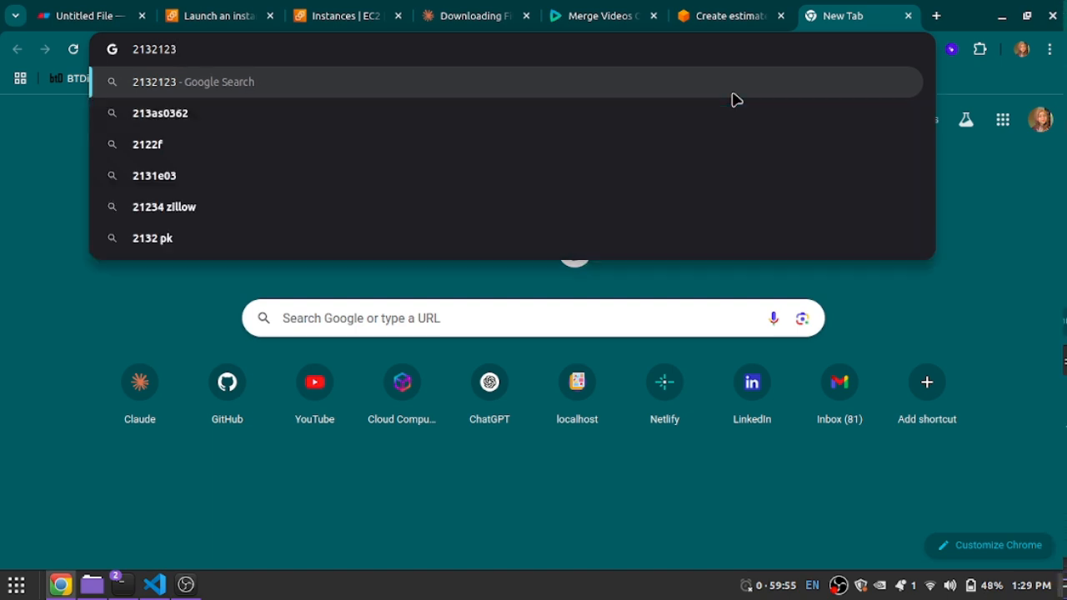
{"action": "key", "text": "BackSpace"}
{"action": "key", "text": "BackSpace"}
{"action": "key", "text": "BackSpace"}
{"action": "key", "text": "BackSpace"}
{"action": "key", "text": "BackSpace"}
{"action": "key", "text": "BackSpace"}
{"action": "key", "text": "BackSpace"}
{"action": "type", "text": "32123"}
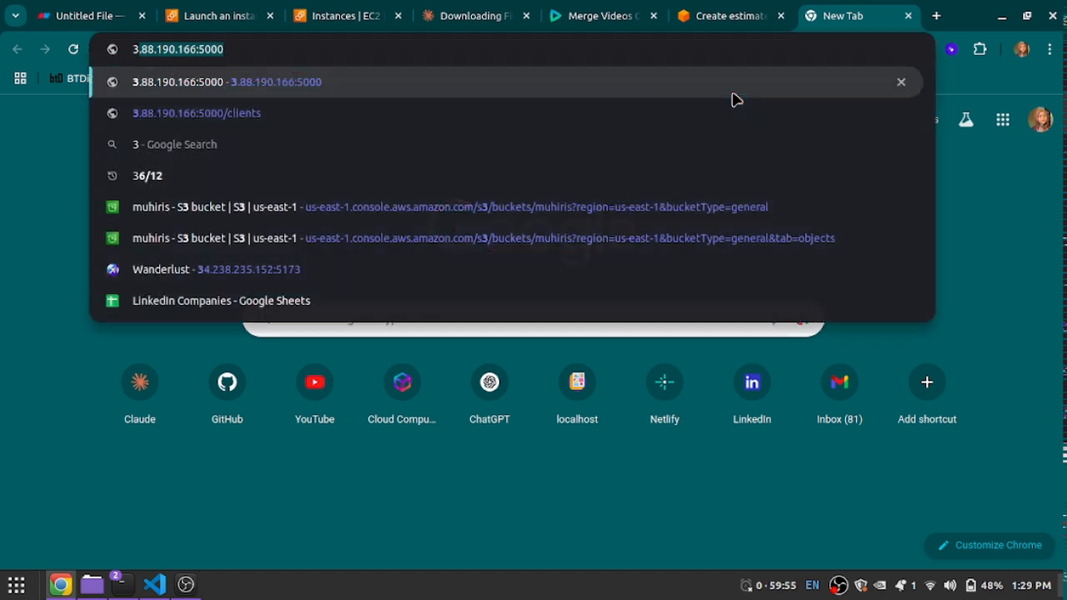
{"action": "type", "text": ".32412"}
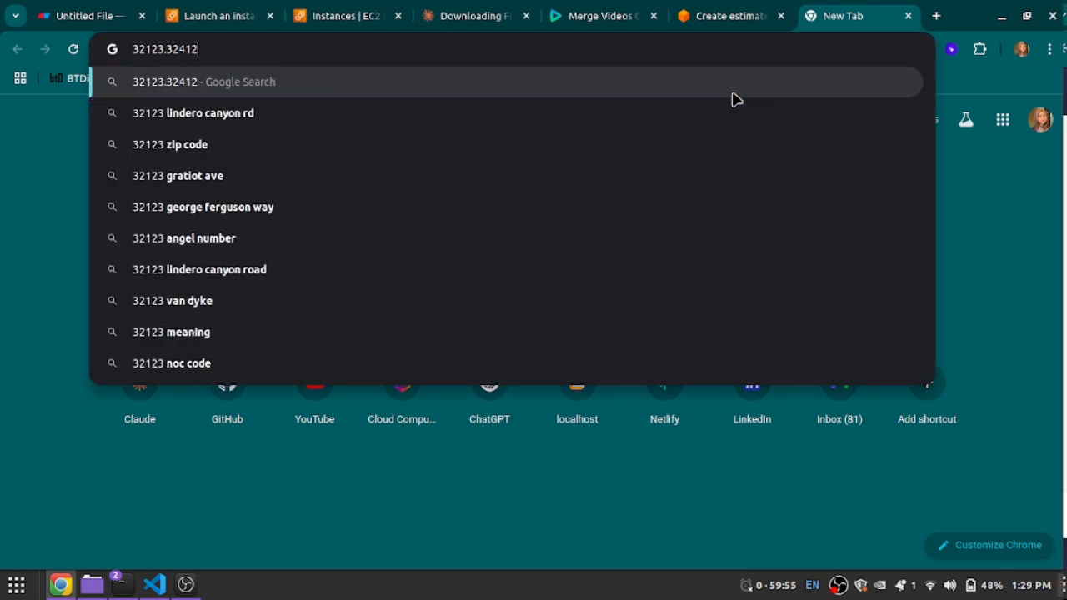
{"action": "type", "text": ":"}
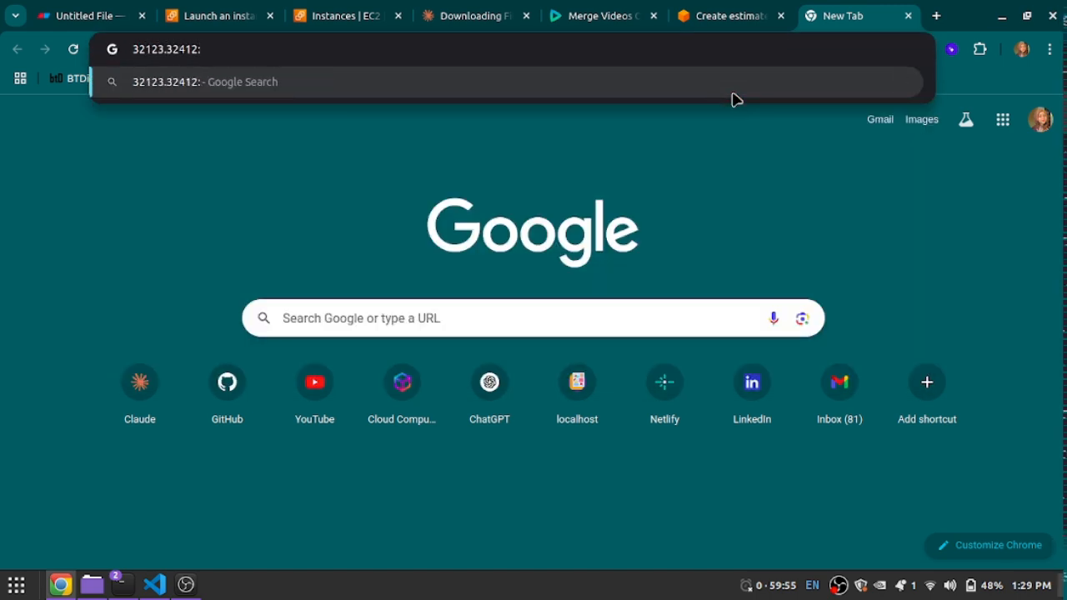
{"action": "type", "text": "1194/"}
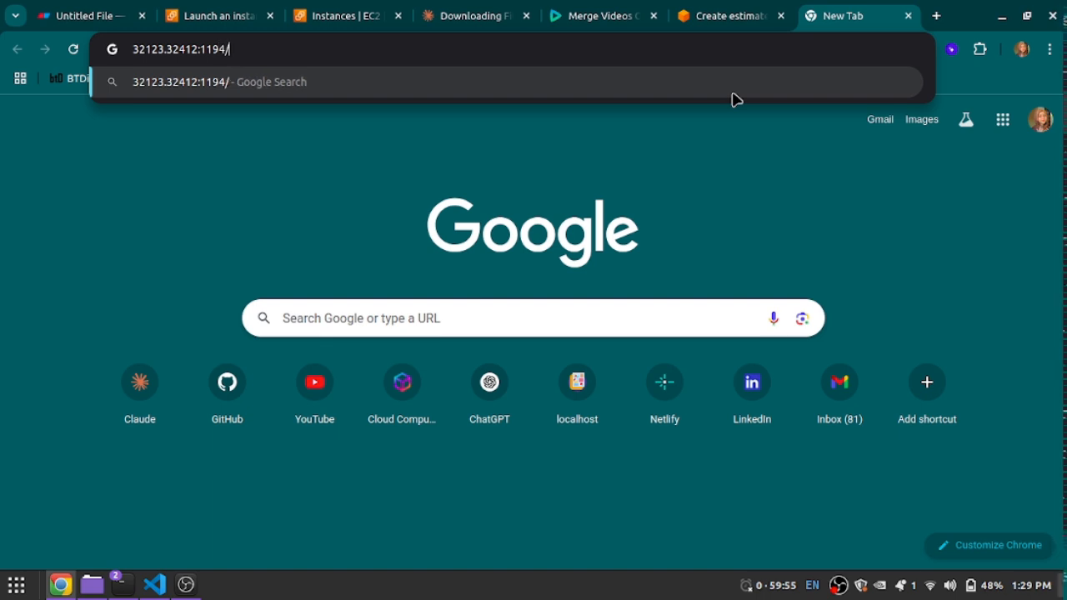
{"action": "key", "text": "BackSpace"}
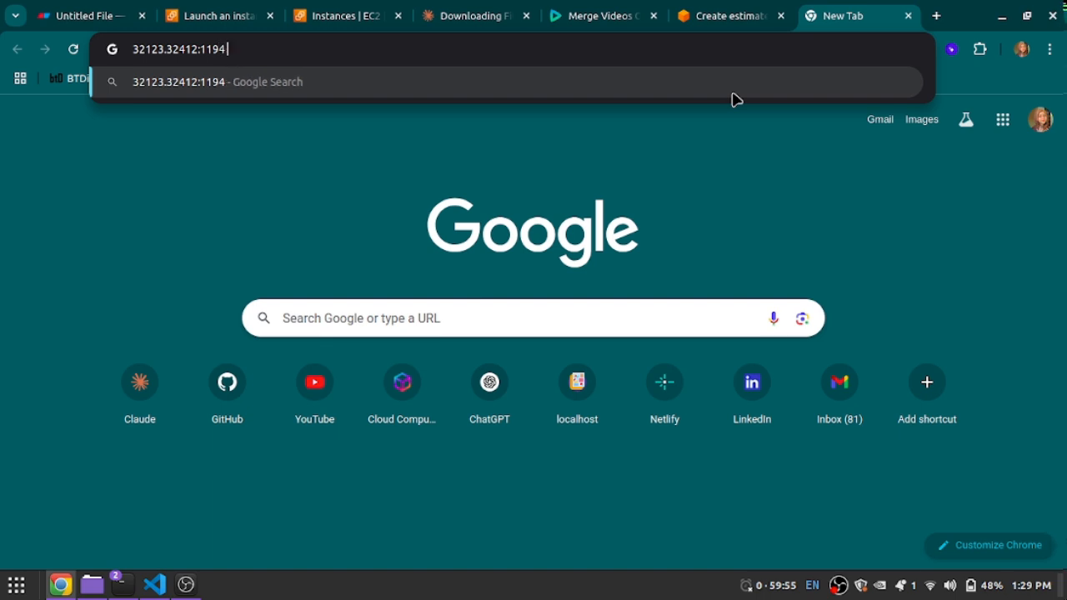
{"action": "type", "text": "--"}
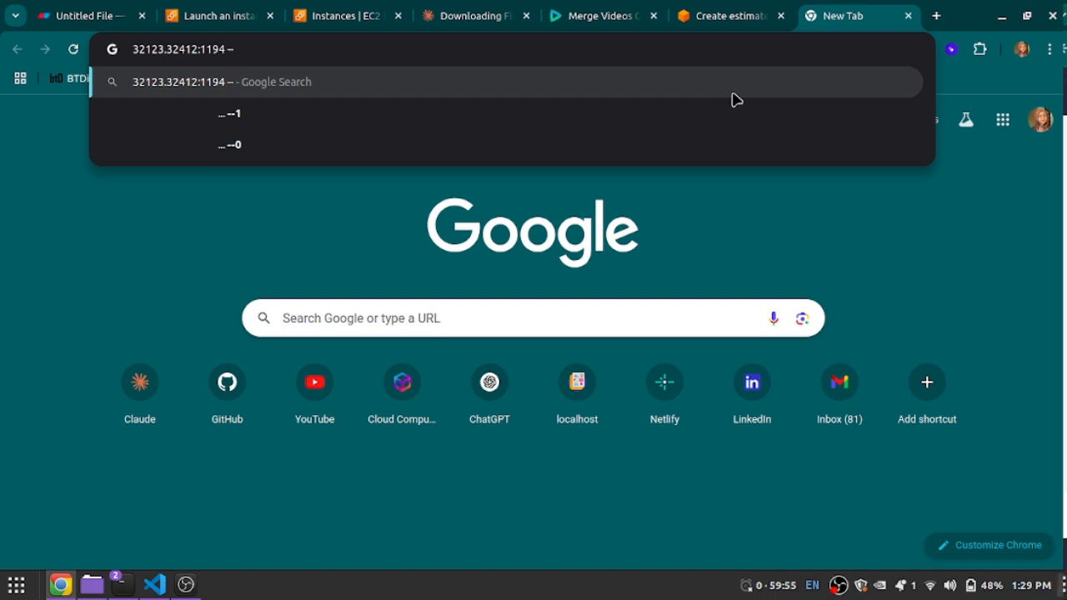
{"action": "type", "text": ">> dfgdsf"}
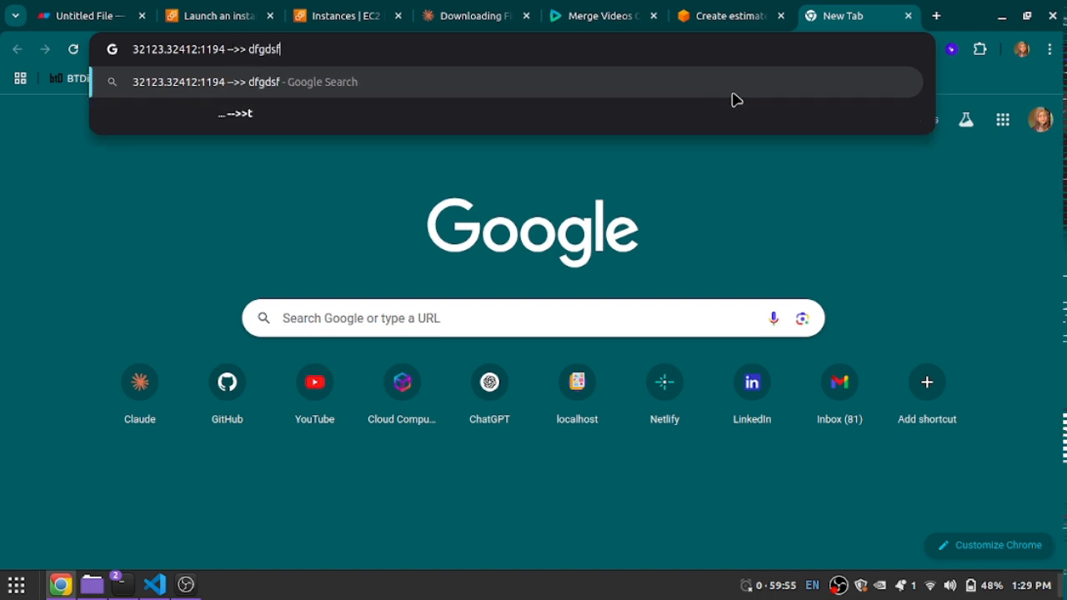
{"action": "key", "text": "BackSpace"}
{"action": "key", "text": "BackSpace"}
{"action": "key", "text": "BackSpace"}
{"action": "key", "text": "BackSpace"}
{"action": "key", "text": "BackSpace"}
{"action": "key", "text": "BackSpace"}
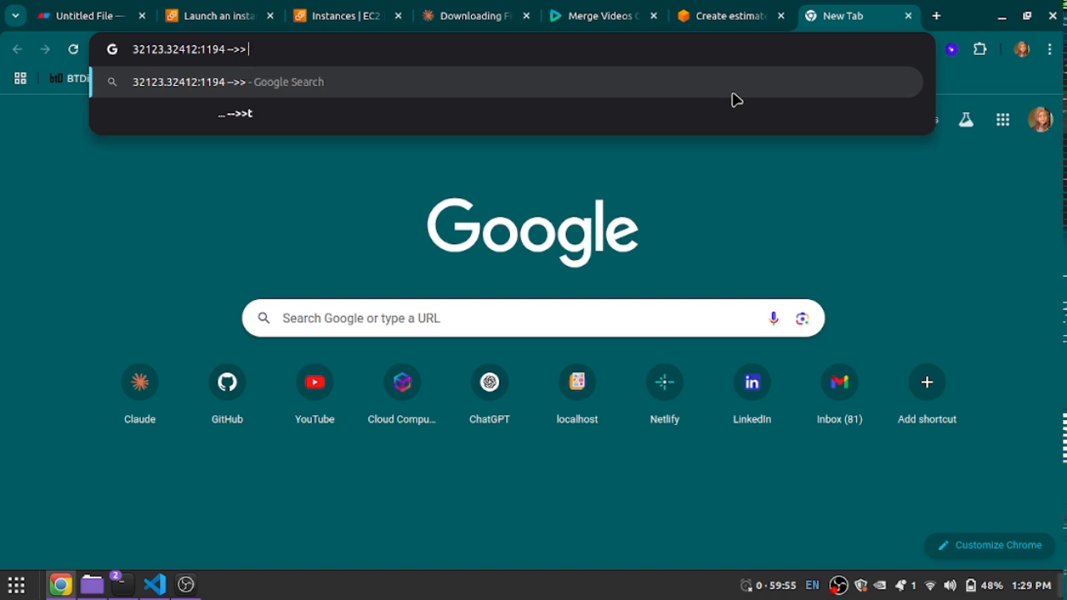
{"action": "type", "text": "gooo"}
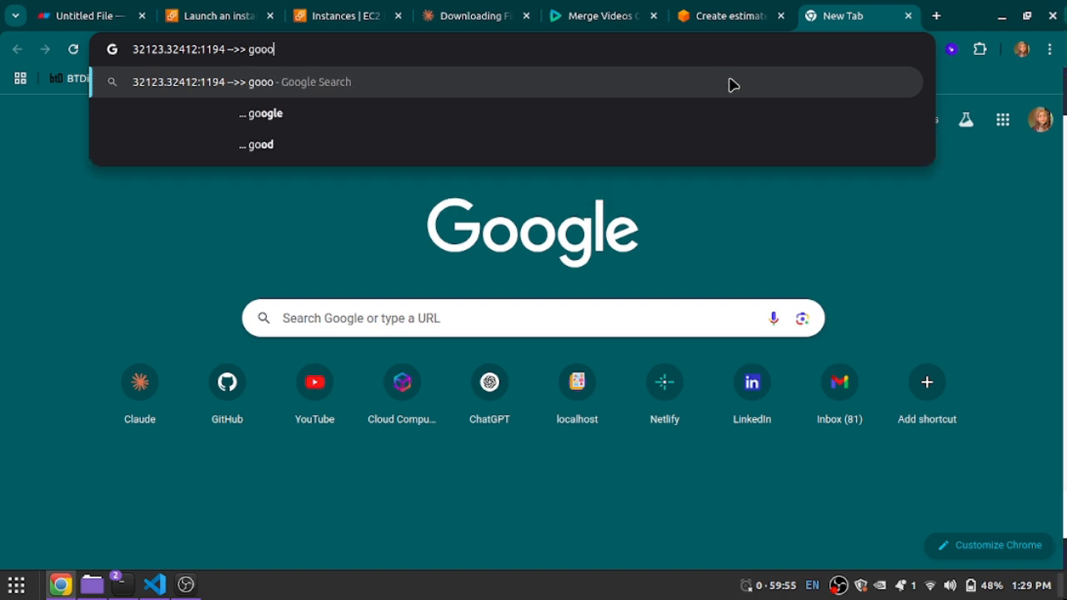
- Back in the calculator, set the outbound data transfer destination to Internet
{"action": "left_click", "coordinate": [317, 10]}
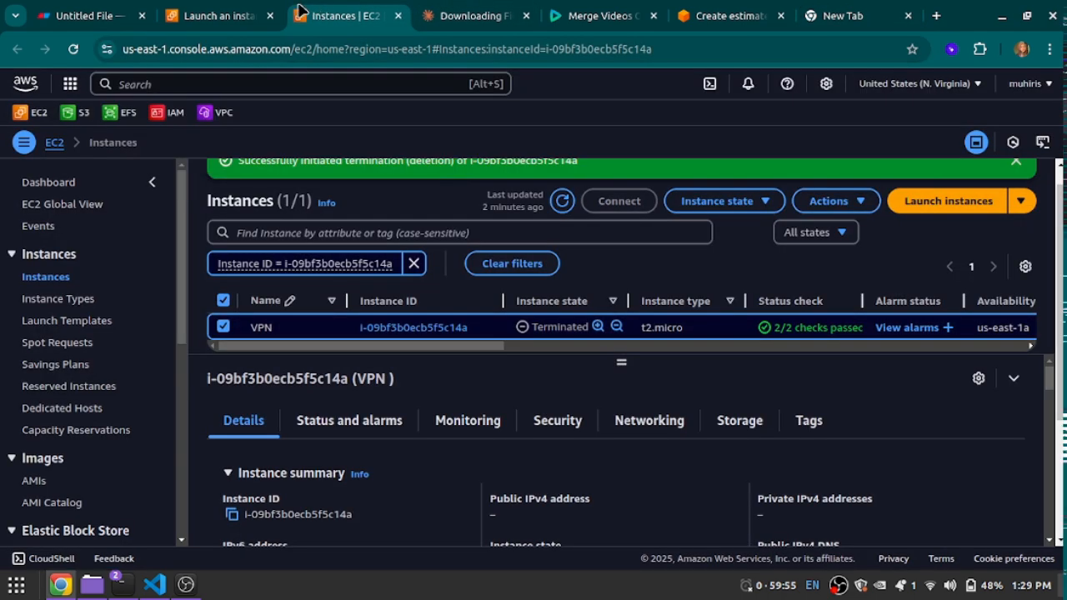
{"action": "left_click", "coordinate": [245, 11]}
{"action": "left_click", "coordinate": [759, 11]}
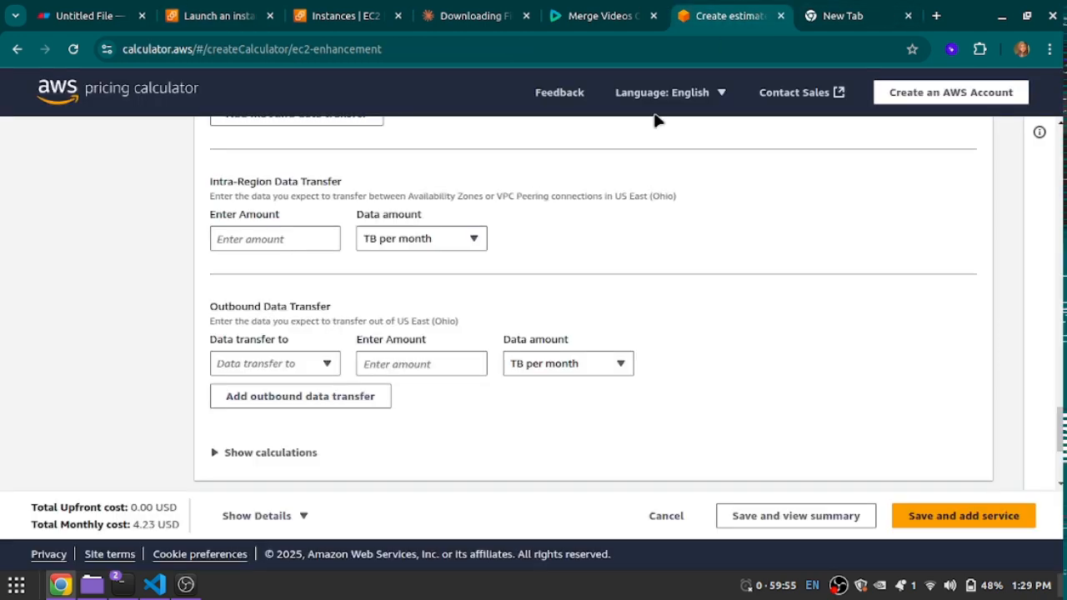
{"action": "left_click", "coordinate": [305, 368]}
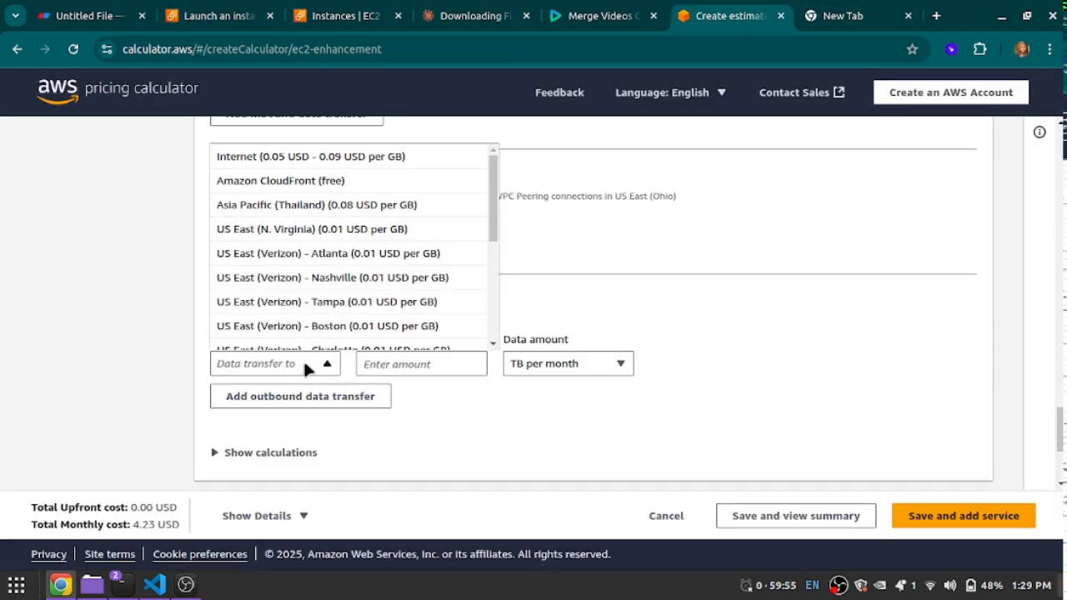
{"action": "left_click", "coordinate": [311, 367]}
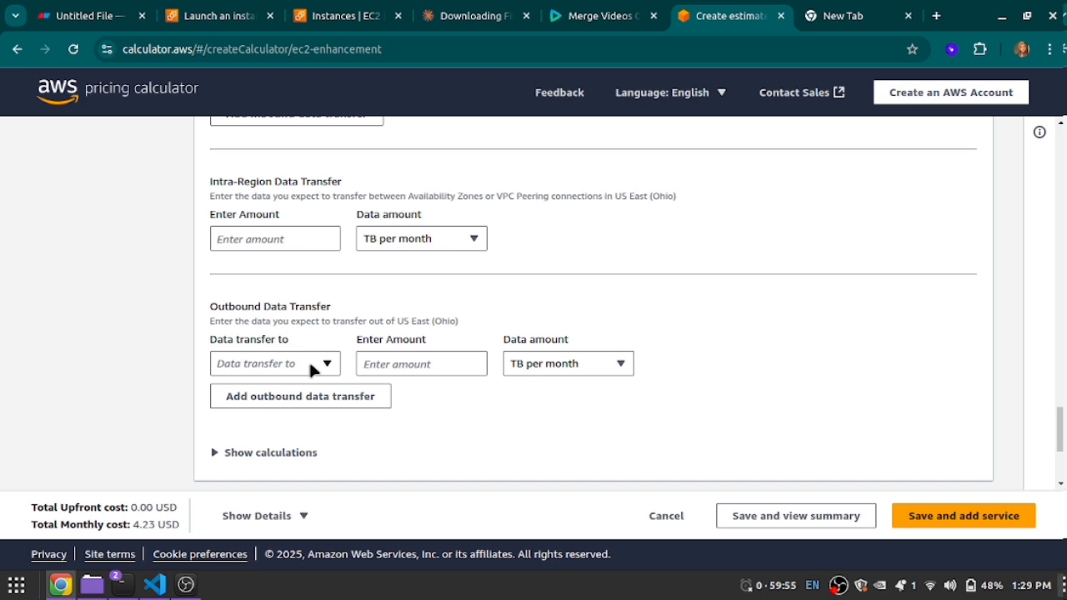
{"action": "left_click", "coordinate": [310, 368]}
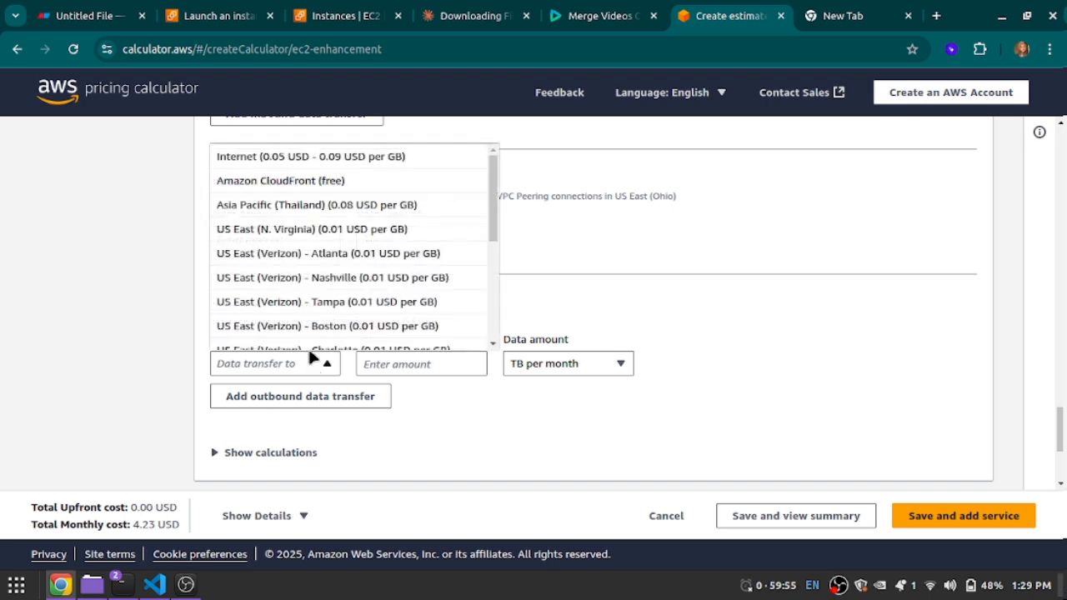
{"action": "left_click", "coordinate": [278, 165]}
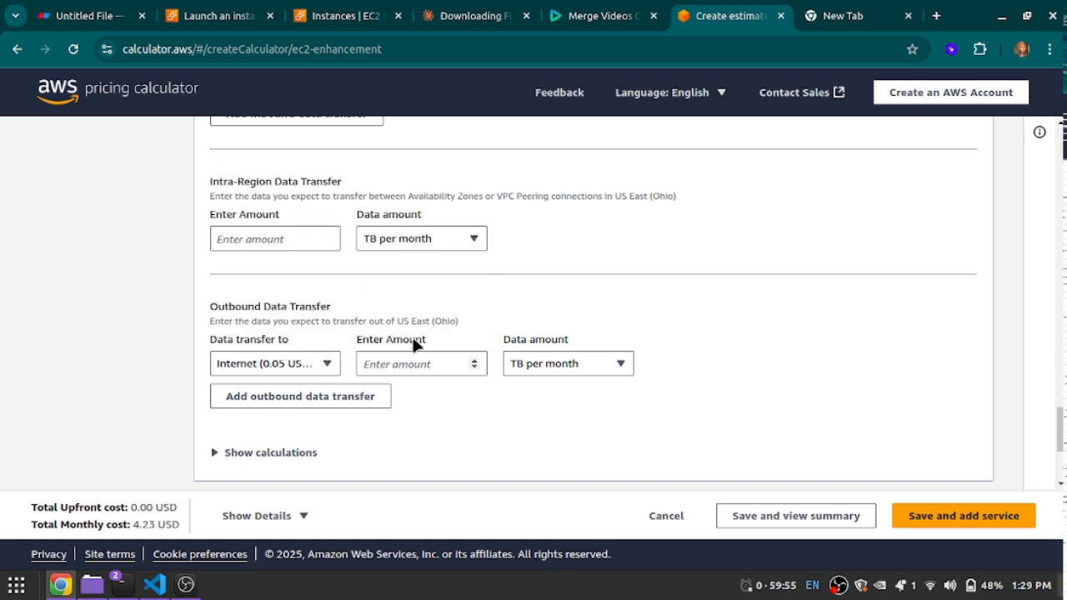
- Enter 200 GB per month of outbound transfer and show its 18.00 USD calculations
{"action": "left_click", "coordinate": [406, 370]}
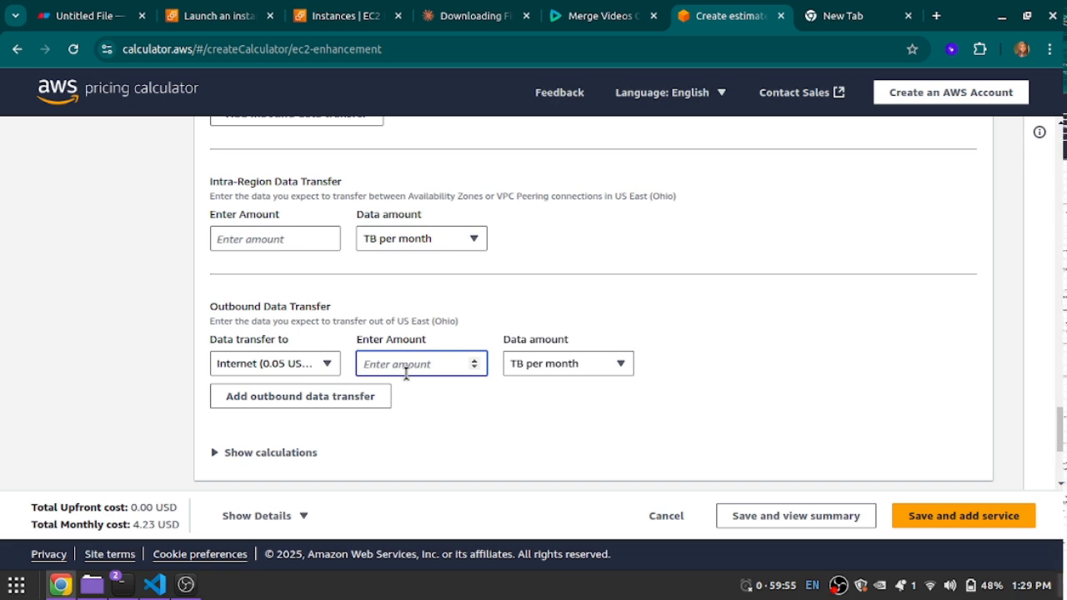
{"action": "type", "text": "2"}
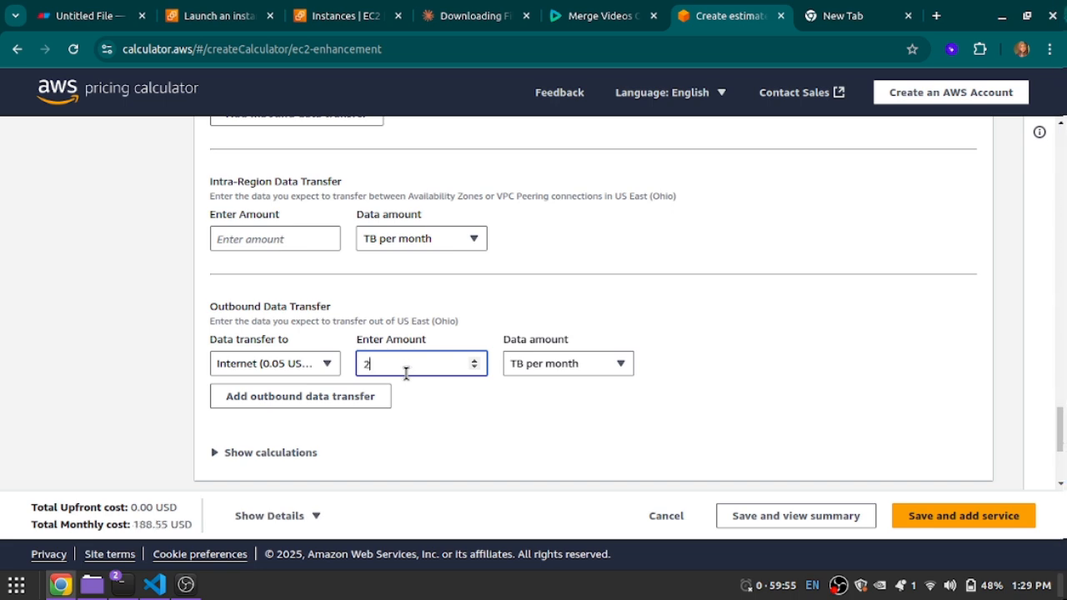
{"action": "type", "text": "00"}
{"action": "left_click", "coordinate": [535, 357]}
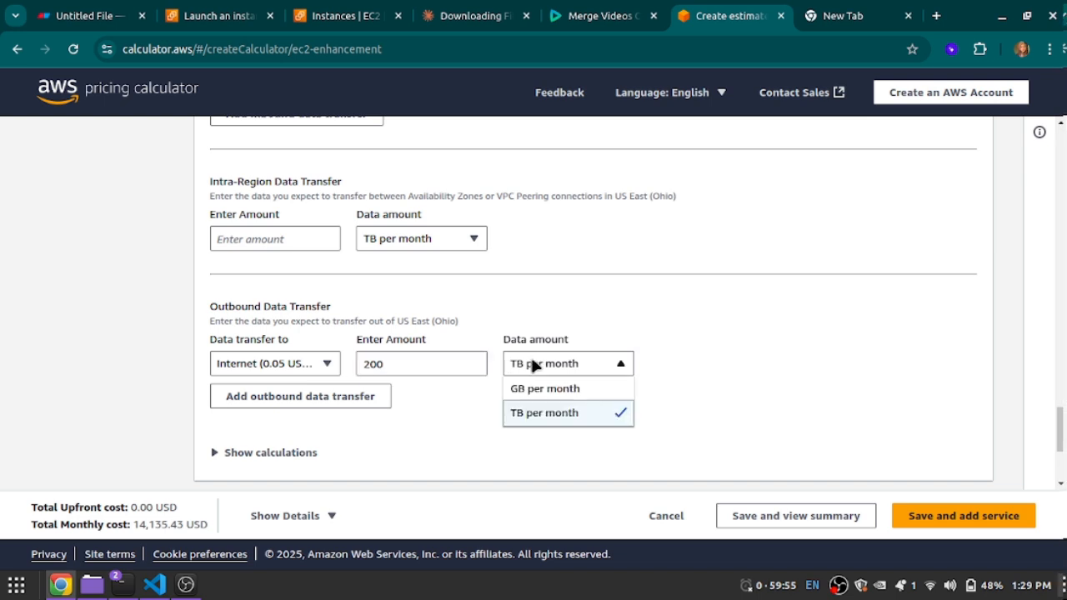
{"action": "left_click", "coordinate": [536, 384]}
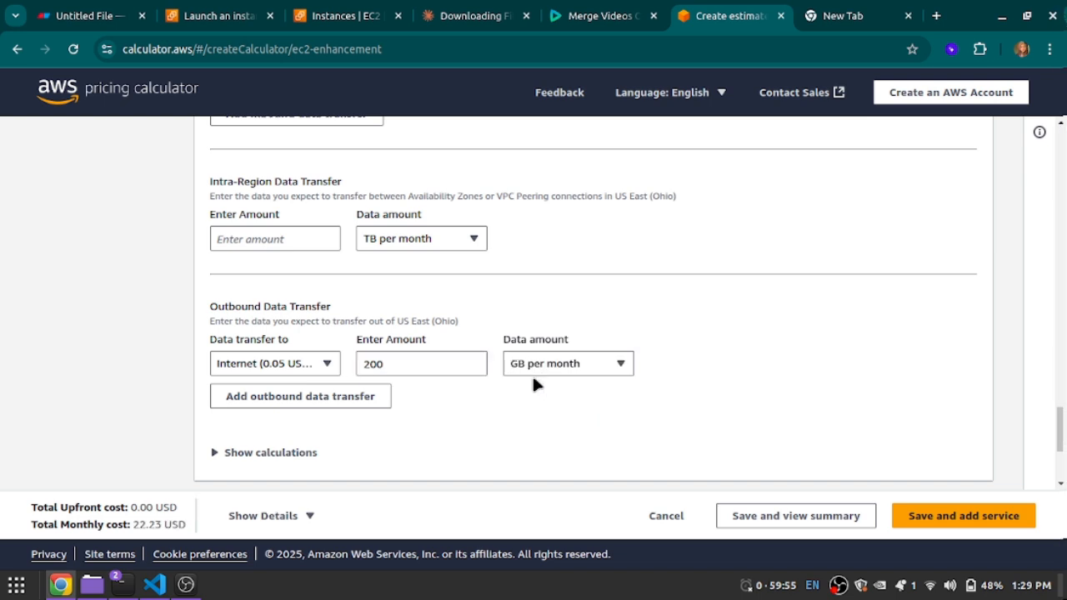
{"action": "scroll", "coordinate": [516, 388], "scroll_direction": "down", "scroll_amount": 1}
{"action": "left_click", "coordinate": [219, 393]}
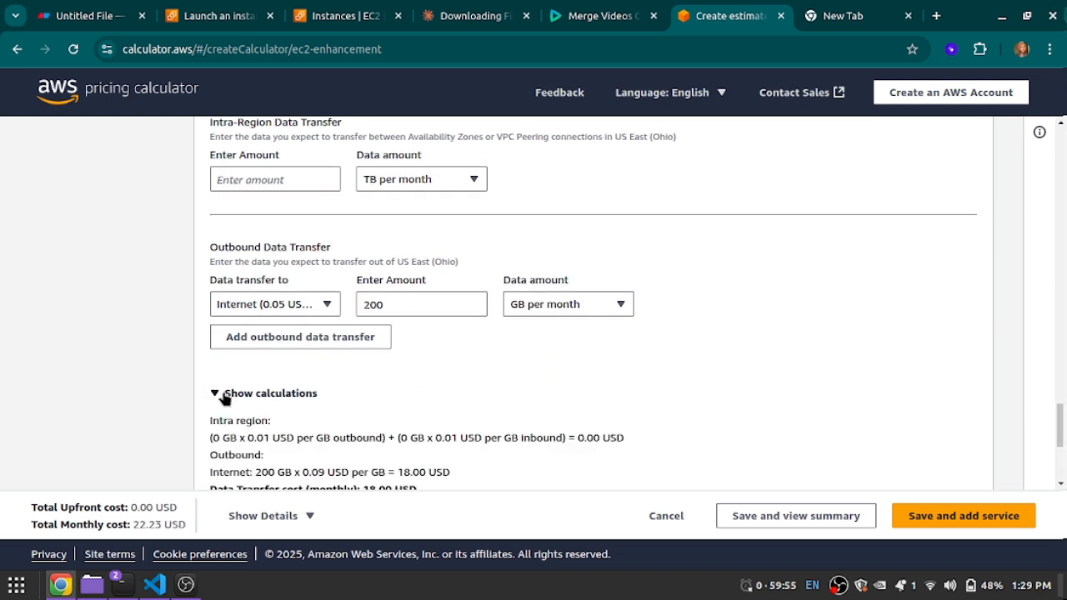
{"action": "scroll", "coordinate": [222, 400], "scroll_direction": "down", "scroll_amount": 3}
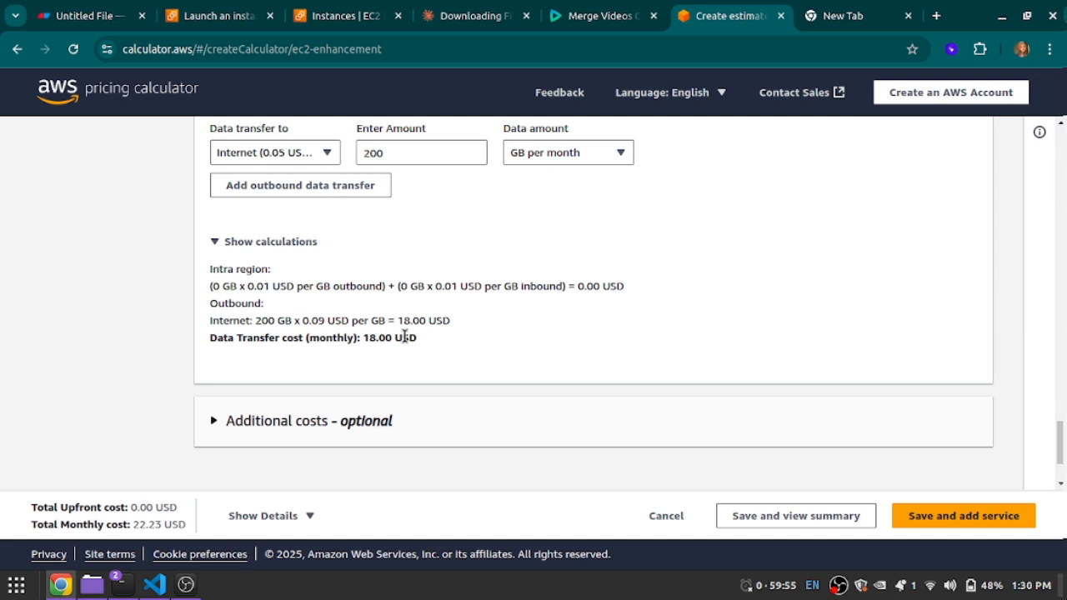
- Save EC2 into the estimate and review 22.23 USD monthly, 266.76 USD for 12 months
{"action": "left_click", "coordinate": [752, 517]}
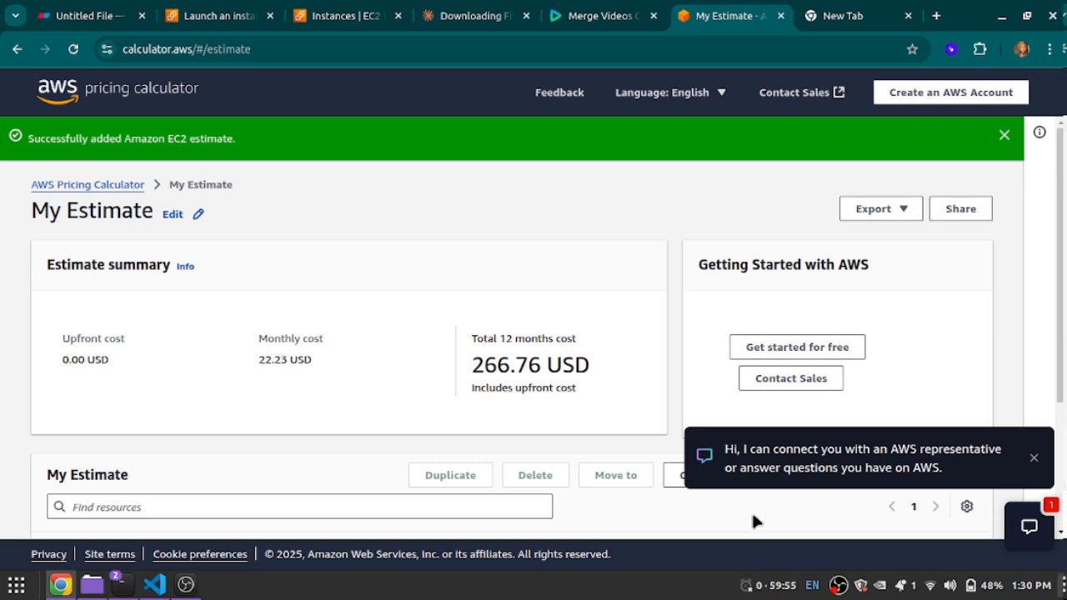
{"action": "scroll", "coordinate": [367, 464], "scroll_direction": "down", "scroll_amount": 3}
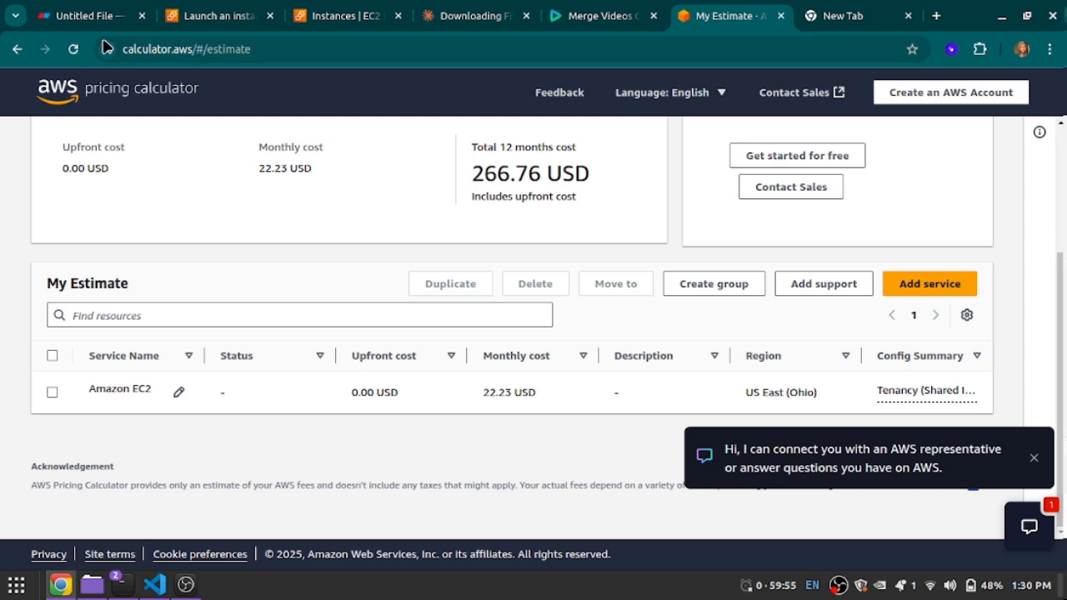
{"action": "double_click", "coordinate": [496, 393]}
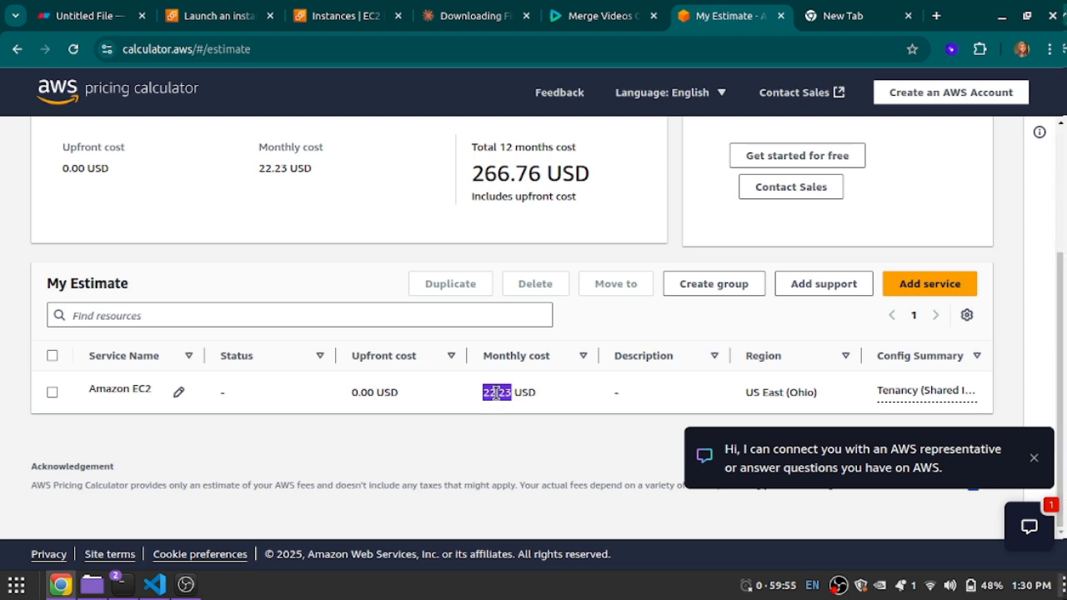
{"action": "scroll", "coordinate": [261, 227], "scroll_direction": "up", "scroll_amount": 3}
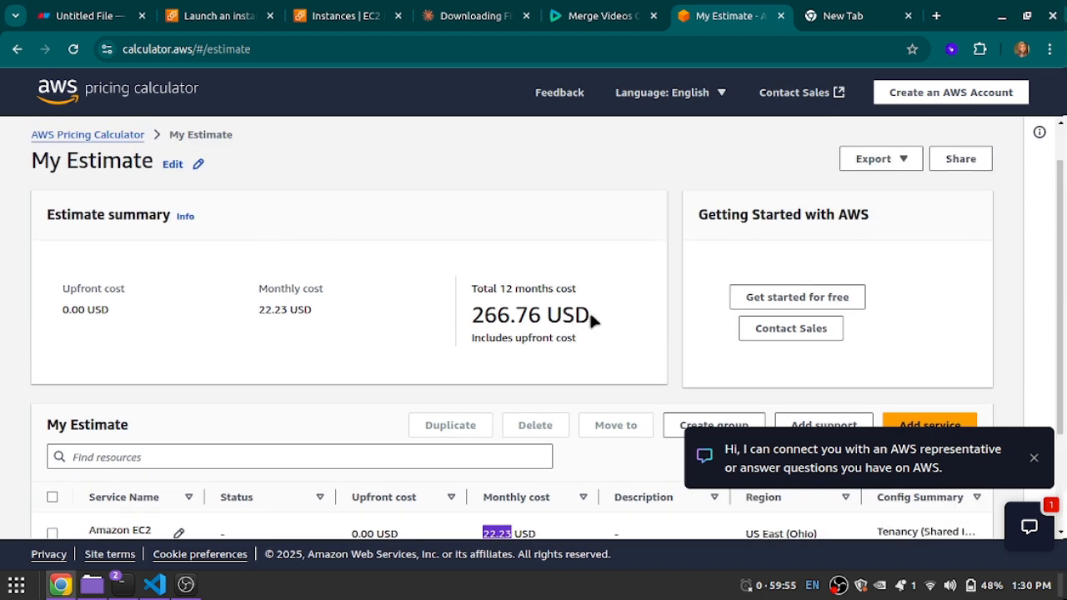
{"action": "left_click", "coordinate": [583, 313]}
{"action": "left_click_drag", "start_coordinate": [583, 313], "coordinate": [469, 324]}
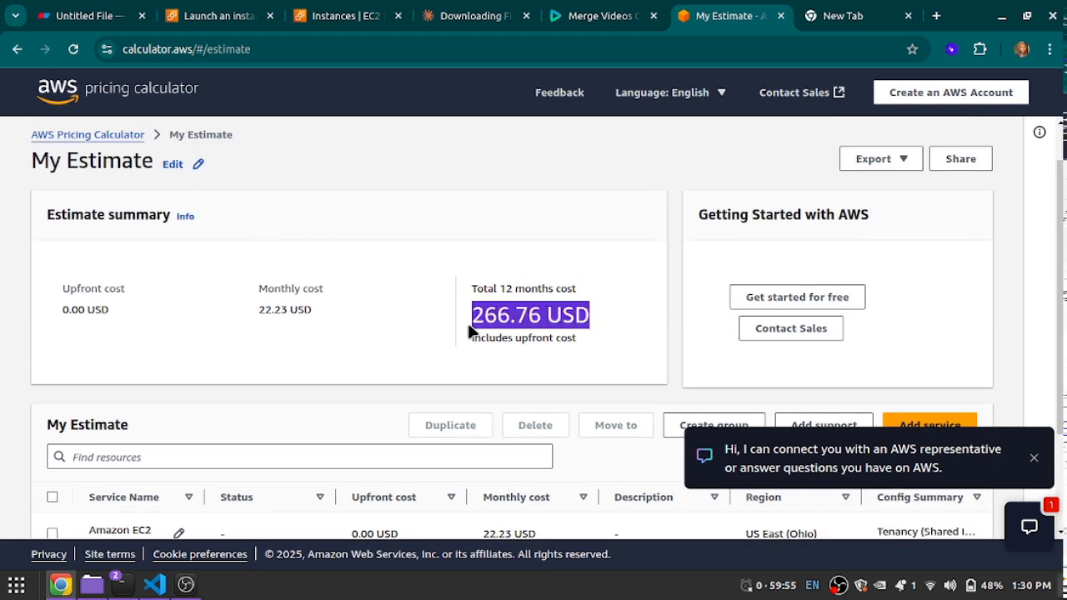
{"action": "key", "text": "alt+Tab"}
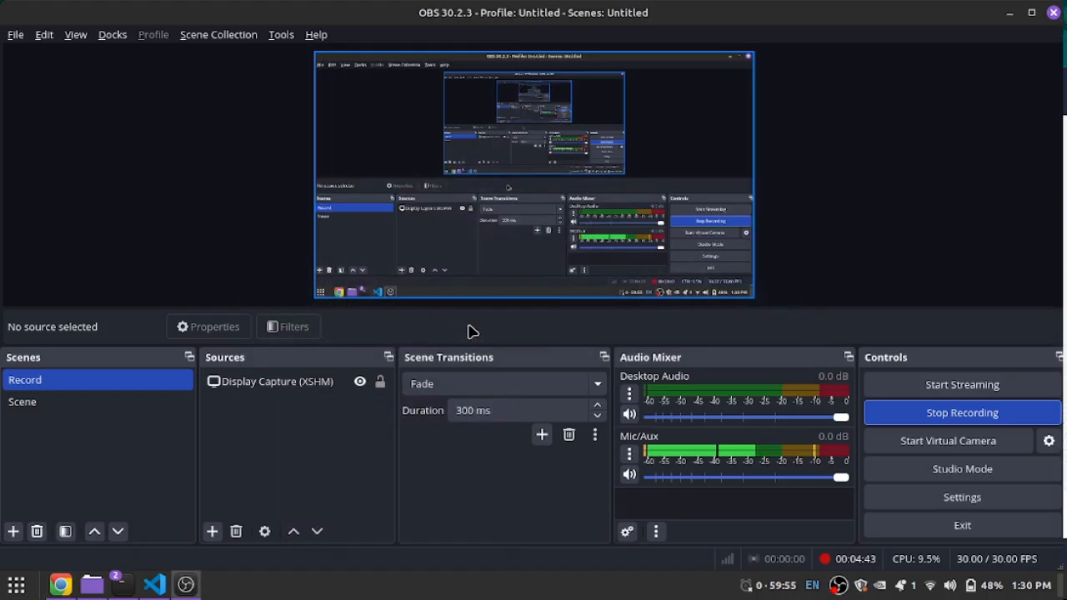